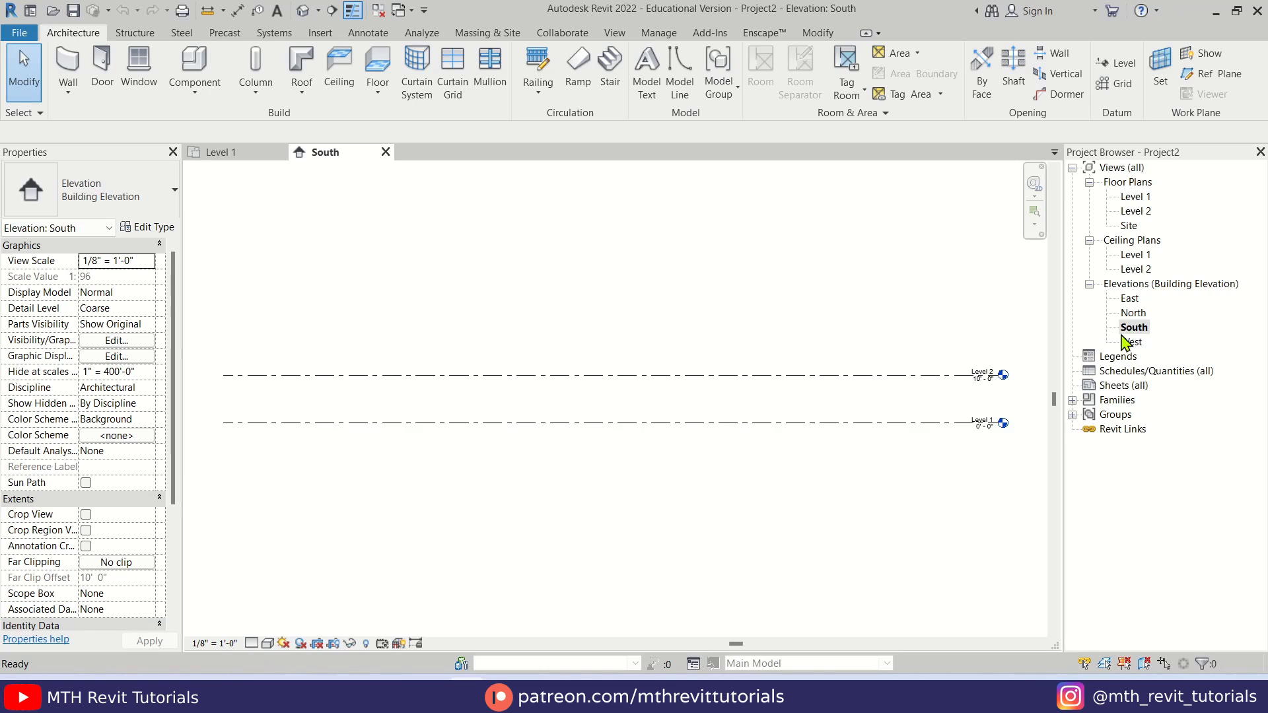
Step: Array Level 2 upward in the South elevation to 13 members, using the distance from Level 1 to Level 2 as spacing
scroll(572, 448, "up", 2)
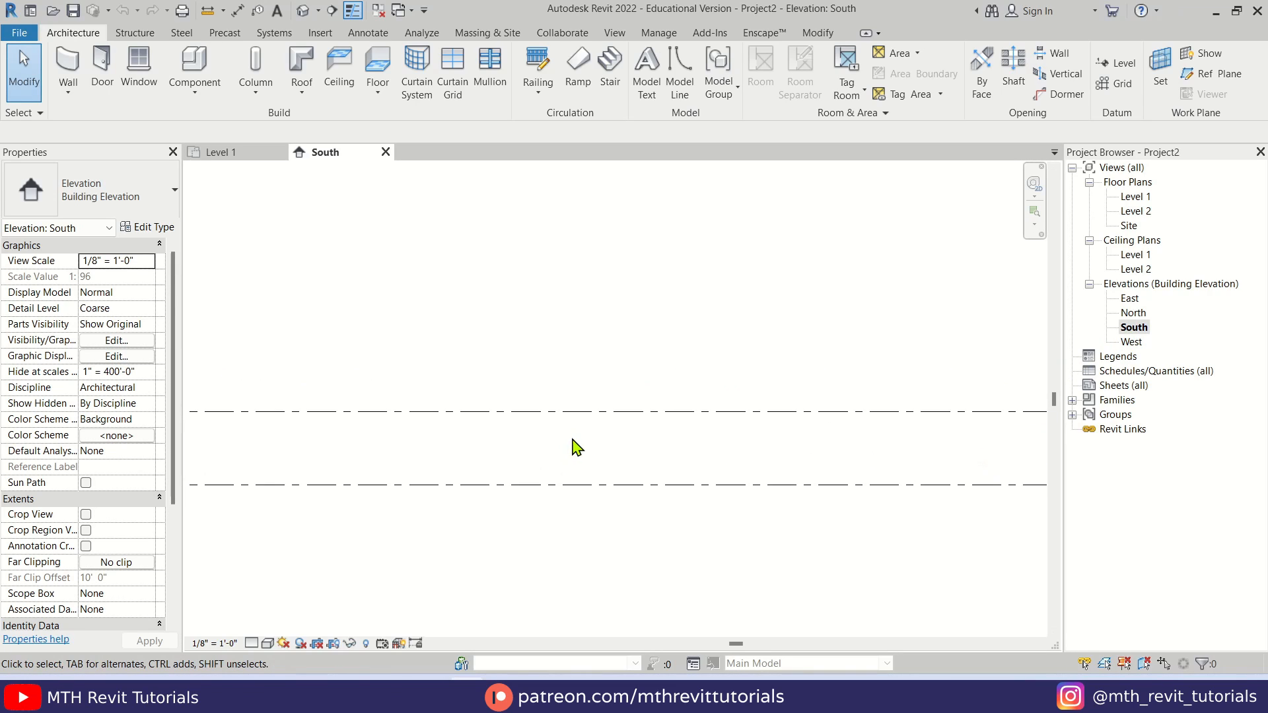
left_click(591, 412)
key("a")
key("r")
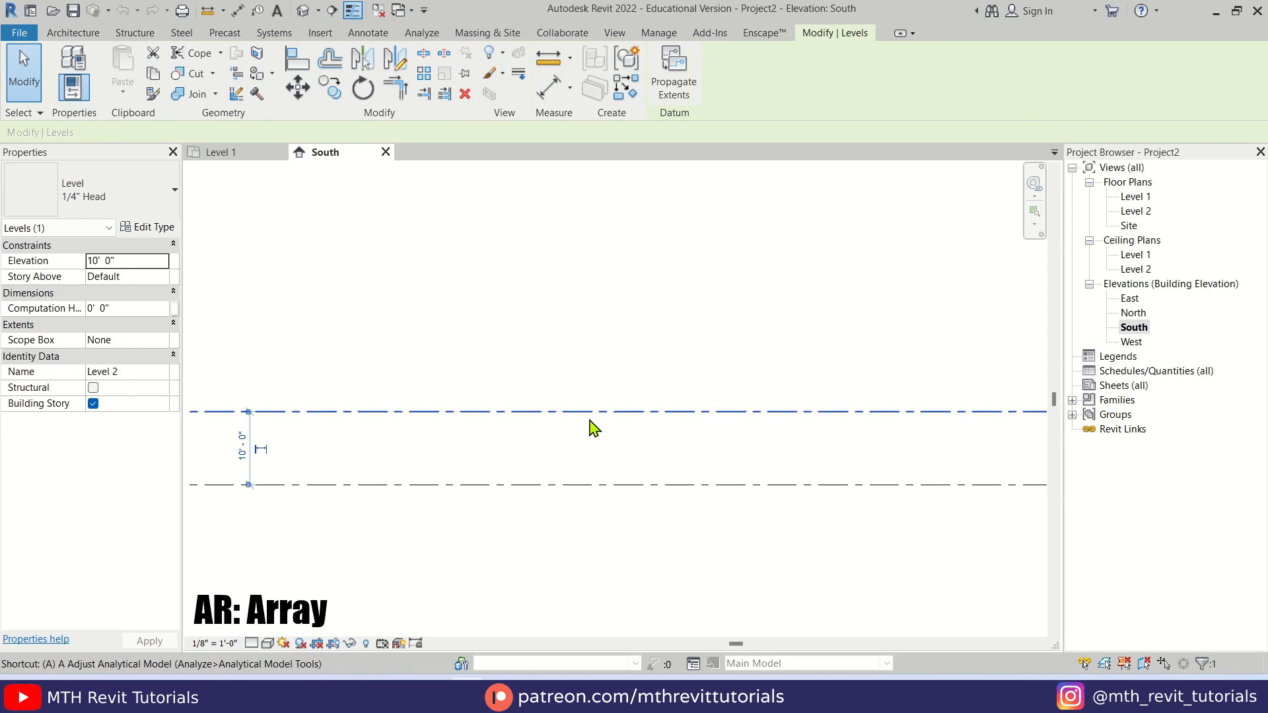
left_click(596, 484)
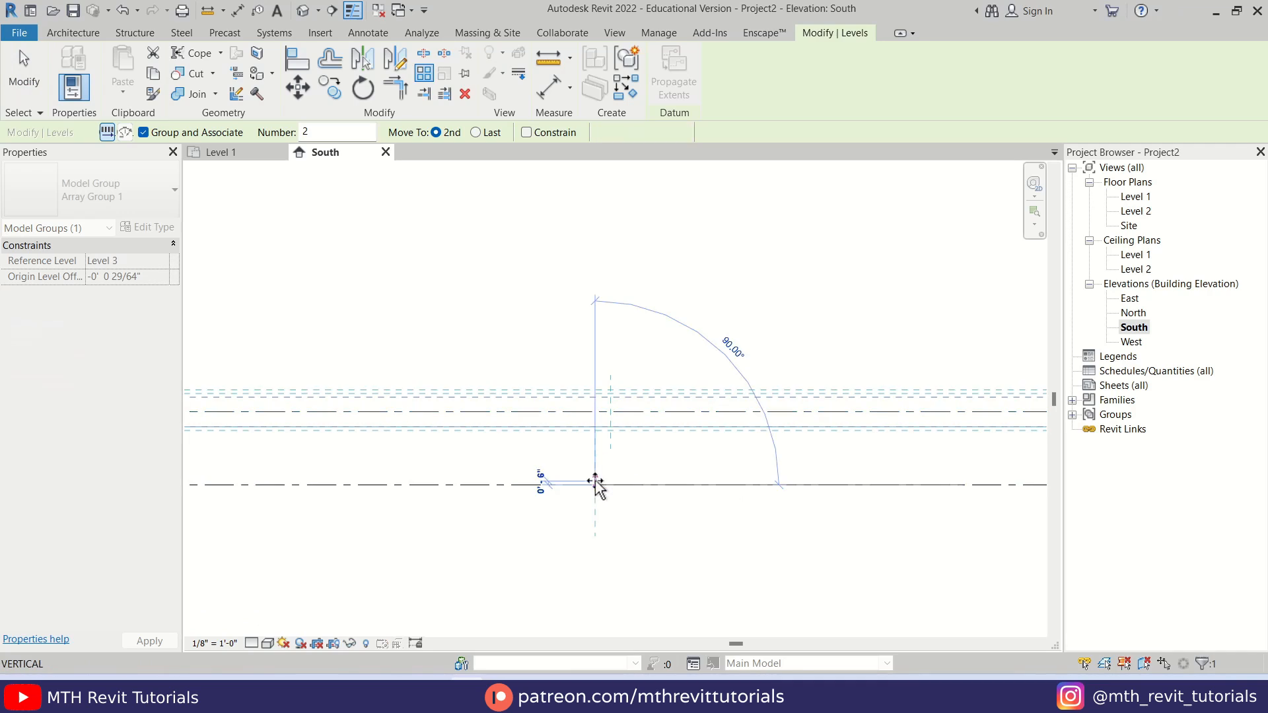
left_click(599, 412)
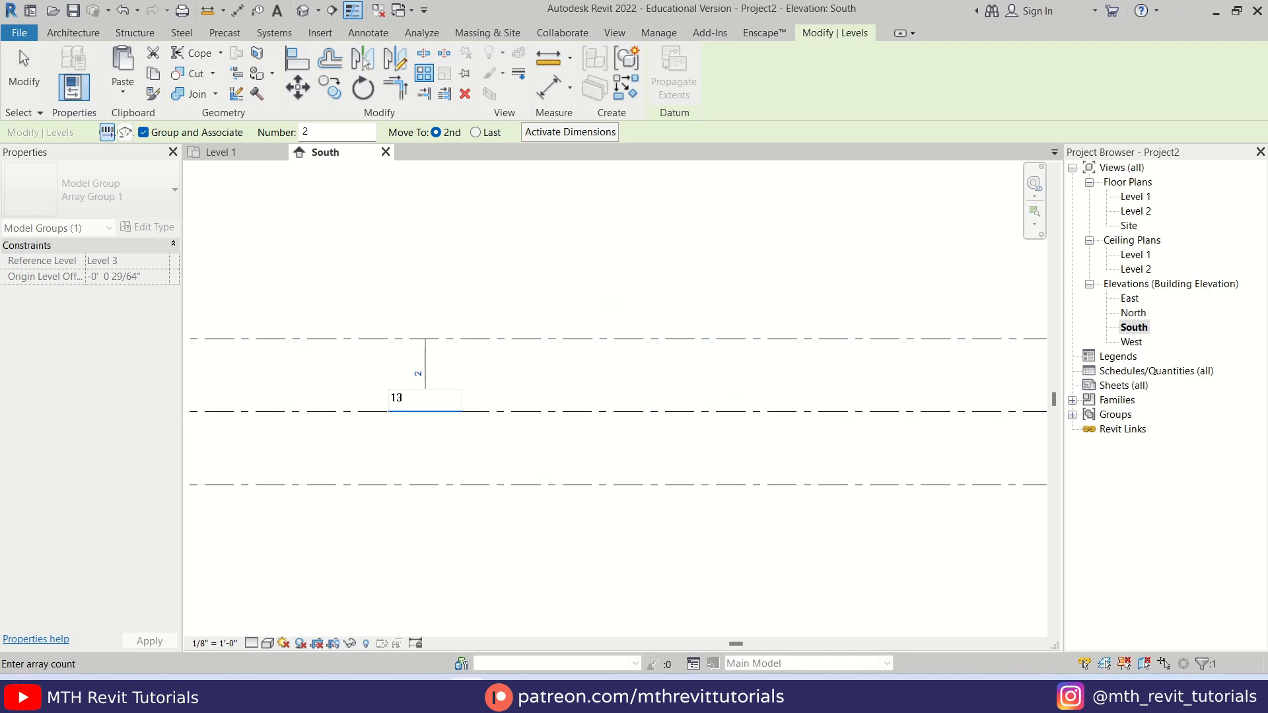
key("Return")
scroll(552, 498, "down", 5)
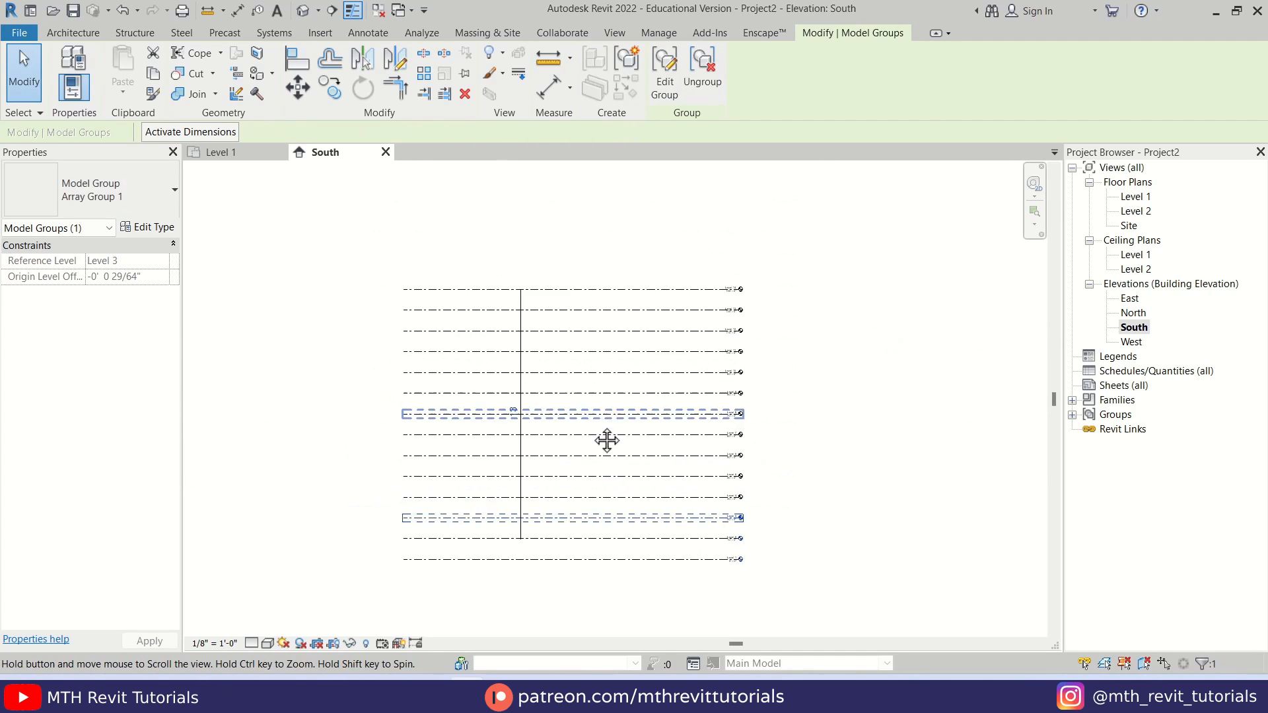
key("Escape")
Step: Select all instances of the arrayed level group visible in the view and ungroup them
left_click(606, 305)
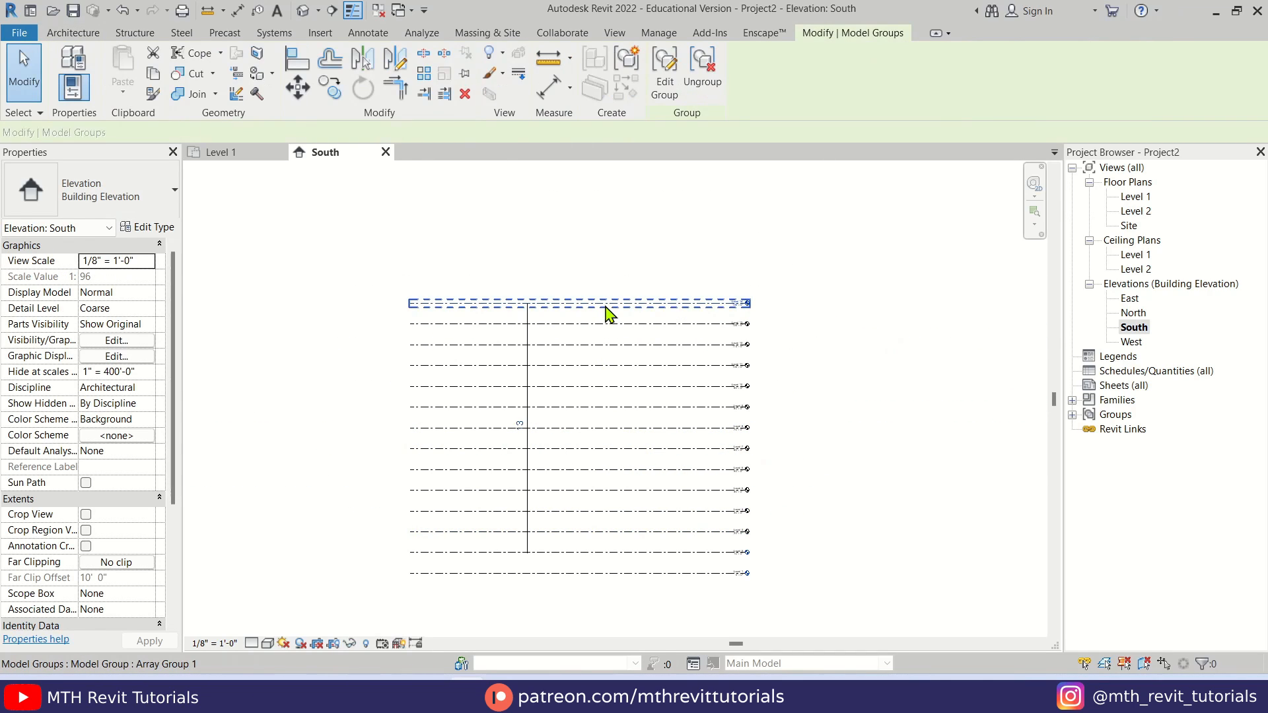
right_click(606, 305)
mouse_move(711, 476)
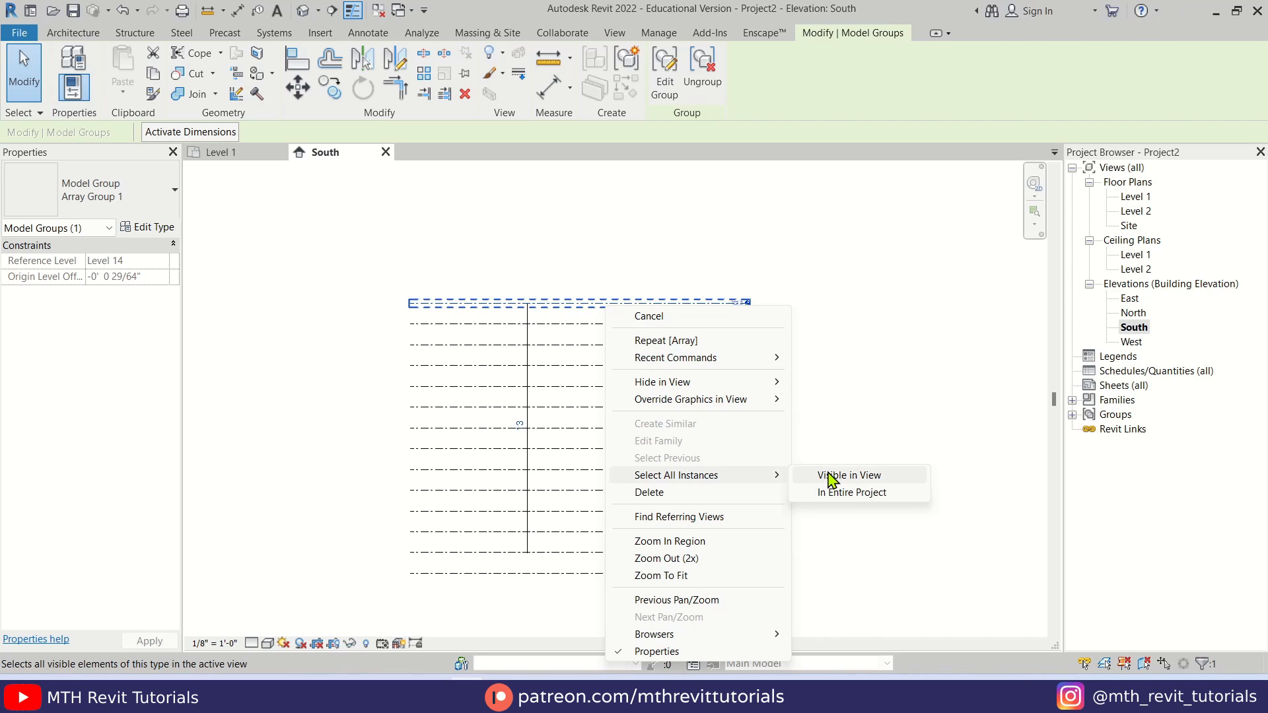
left_click(828, 475)
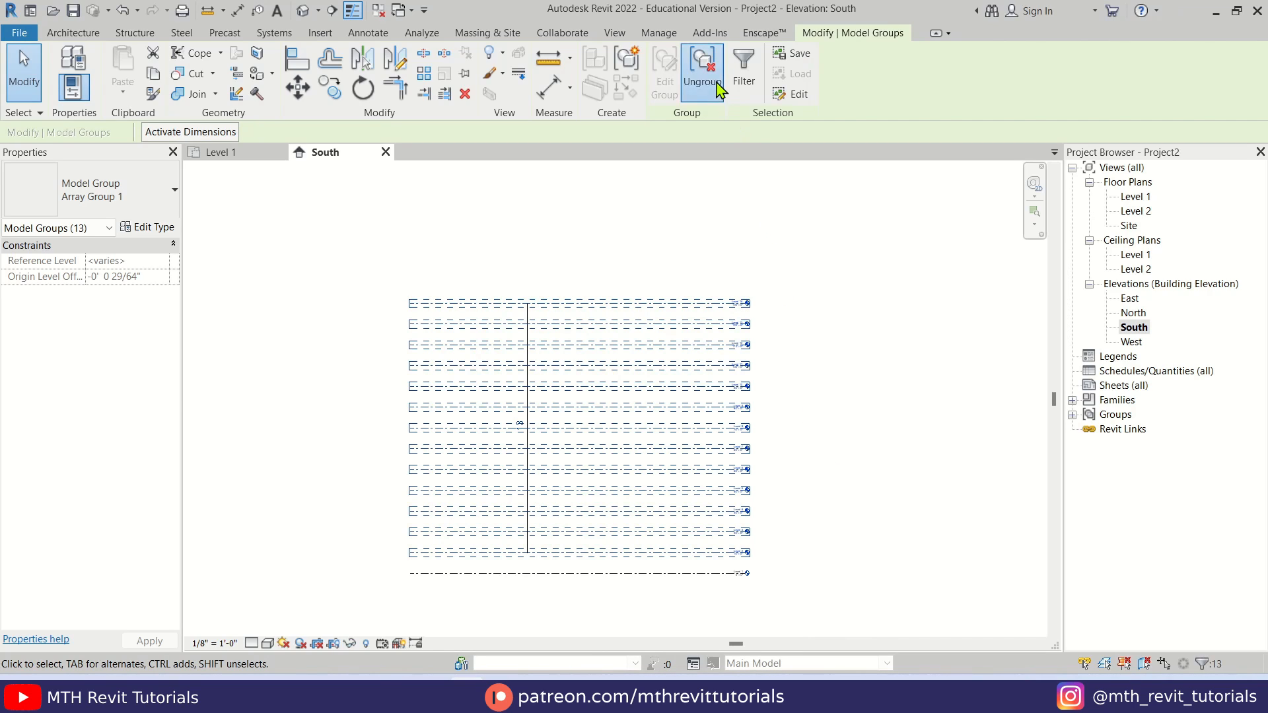
left_click(702, 69)
key("Escape")
scroll(588, 483, "up", 1)
middle_click_drag(613, 484, 639, 453)
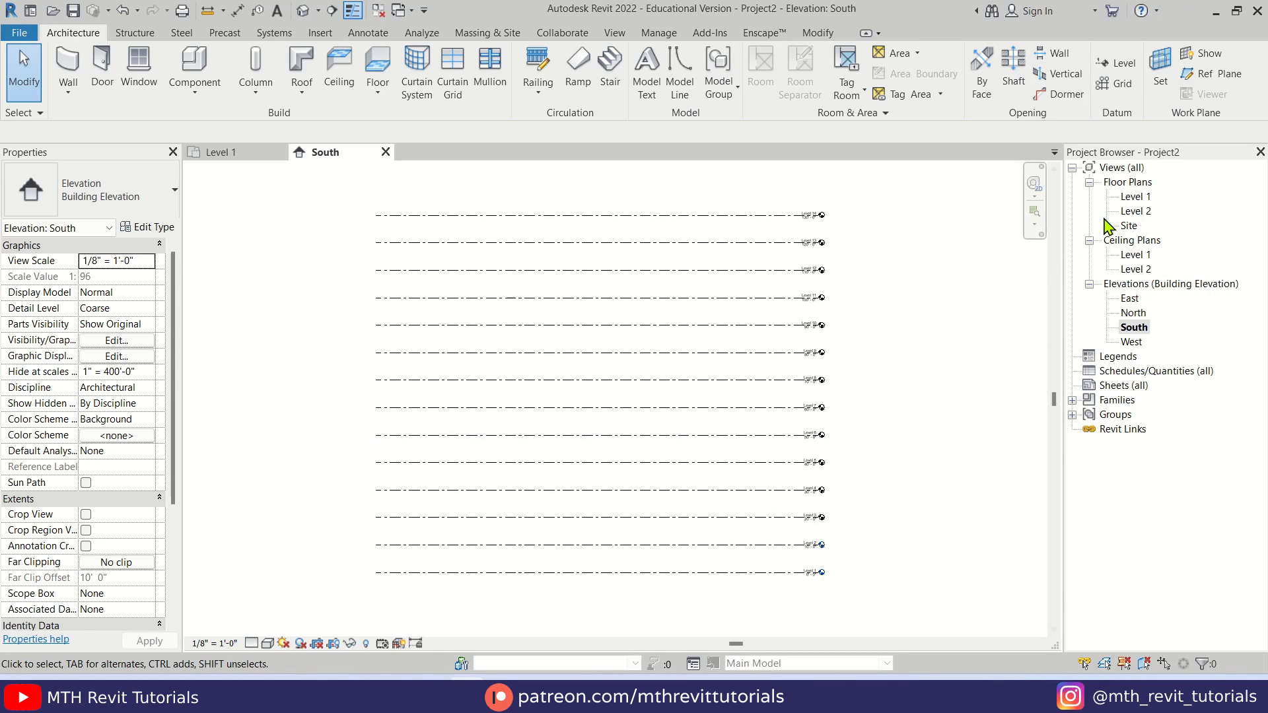
Step: Create floor plan views for Level 3 through Level 14
left_click(614, 32)
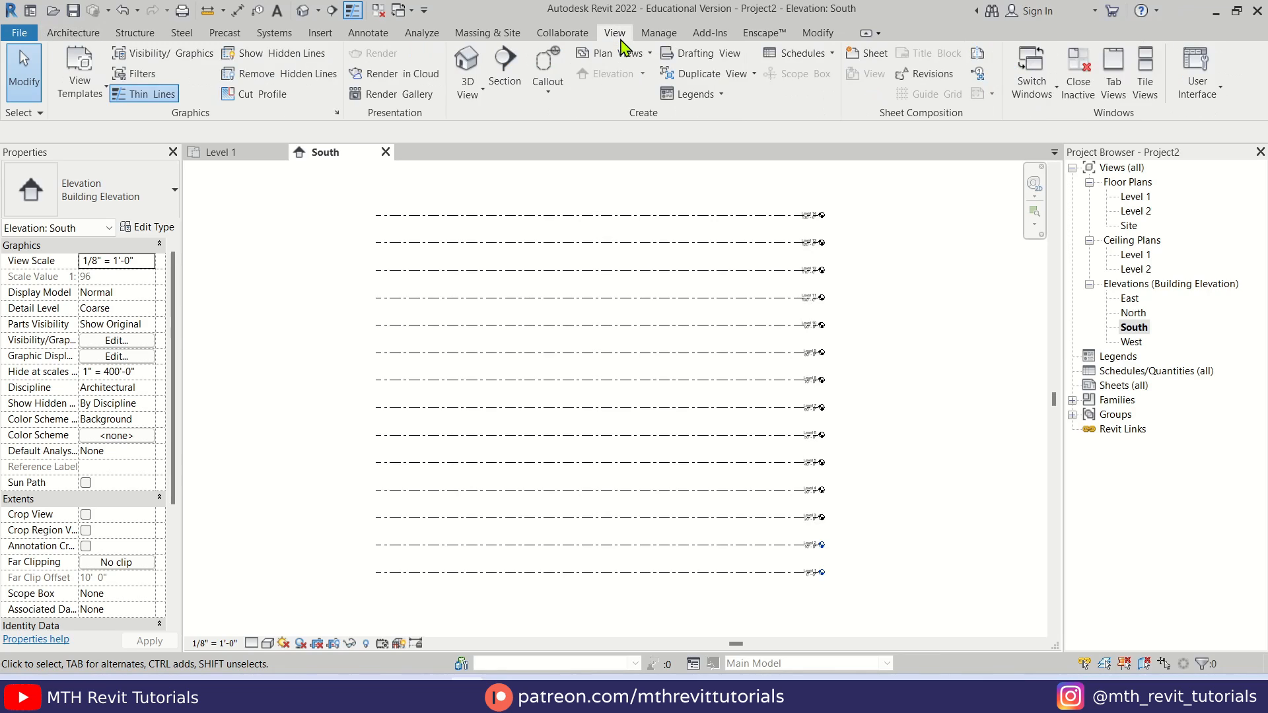
left_click(627, 60)
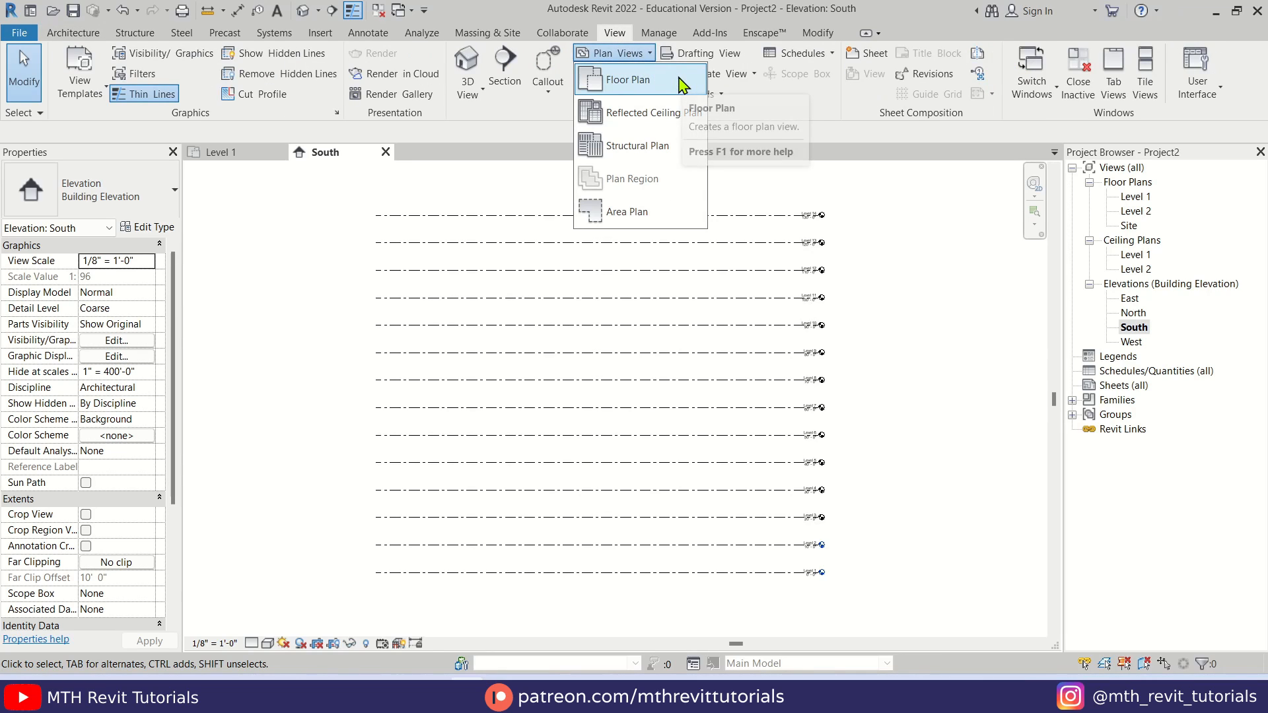
left_click(681, 82)
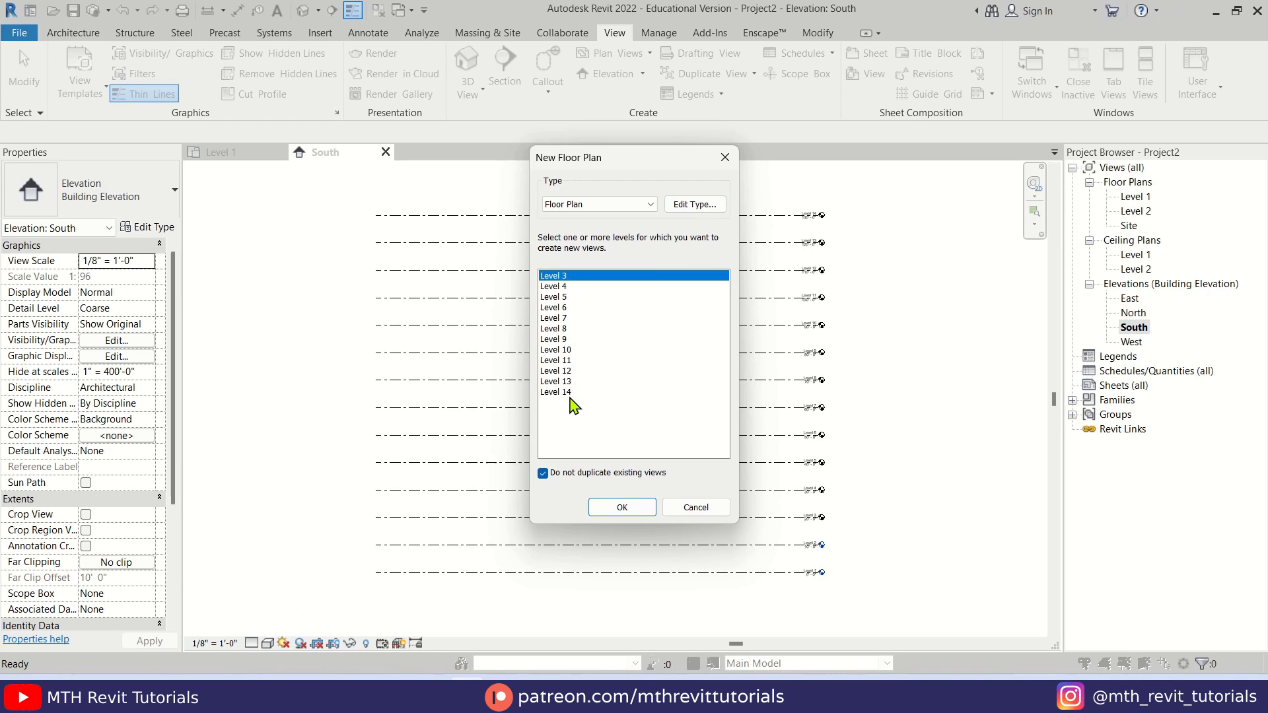
left_click(569, 394, "shift")
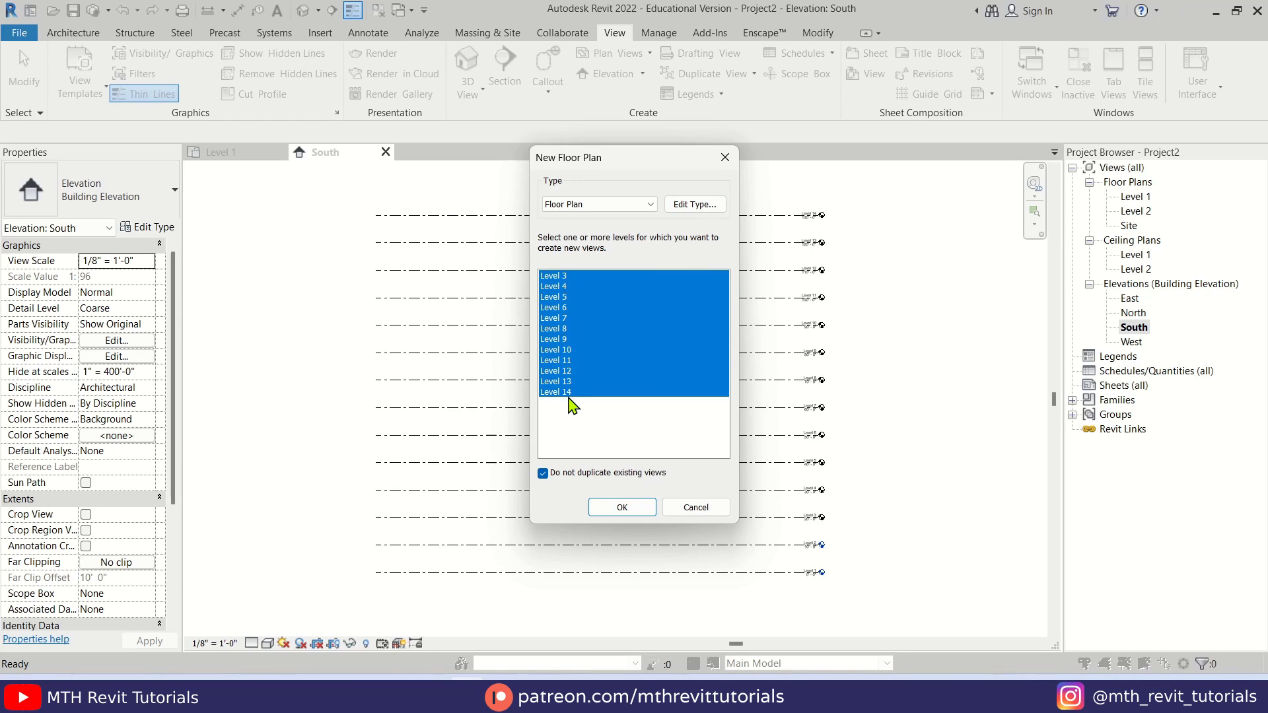
left_click(616, 507)
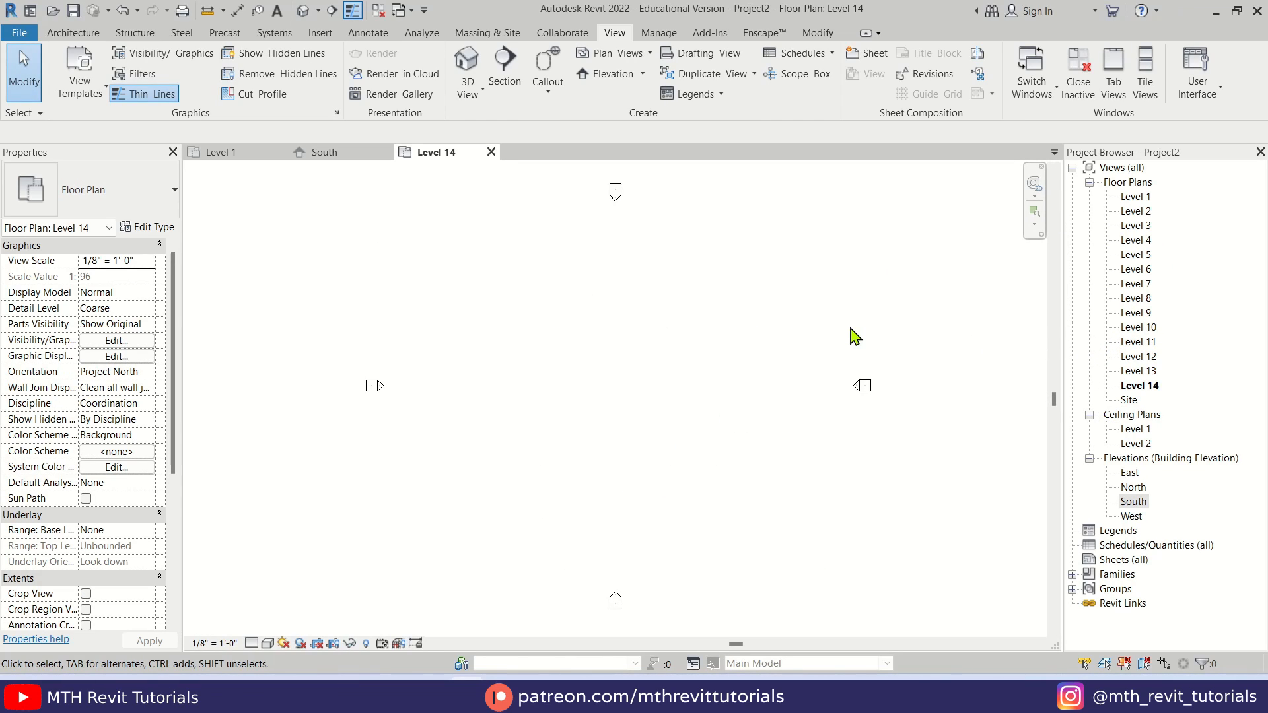
Step: Draw a horizontal 131' Generic - 8" wall in the Level 1 floor plan, with its top constraint up to Level 14
left_click(222, 152)
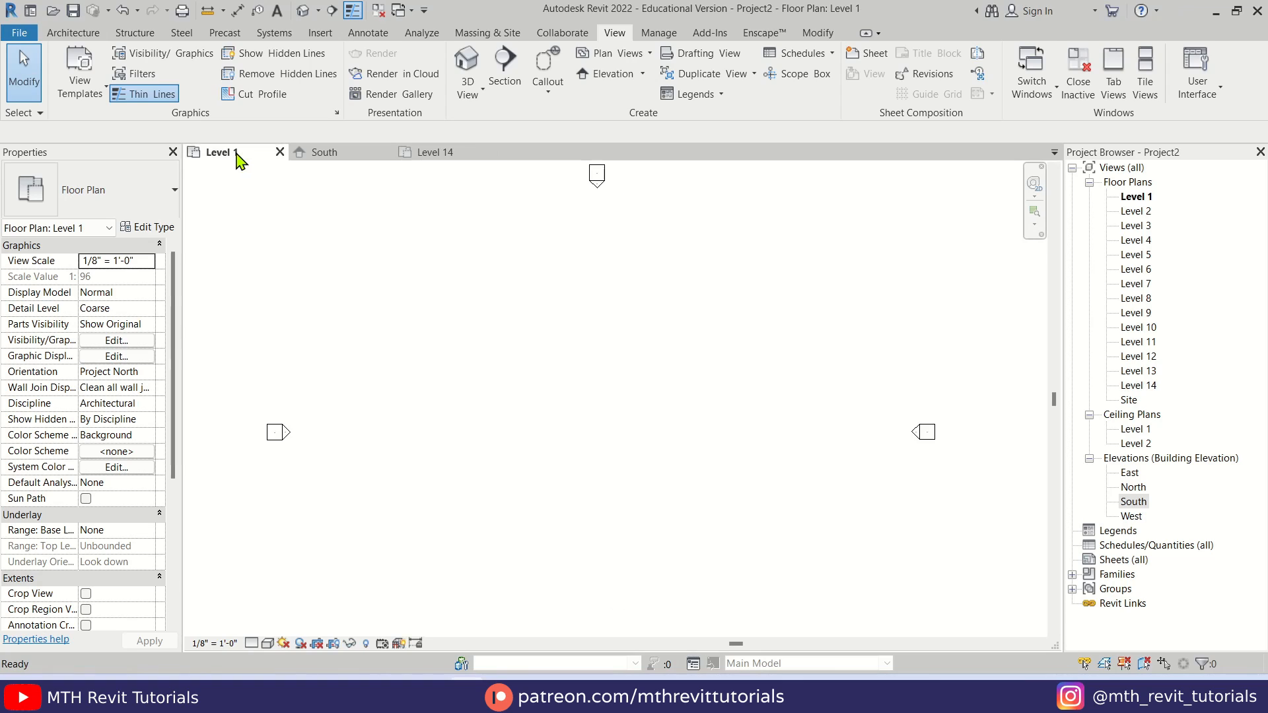
left_click(73, 33)
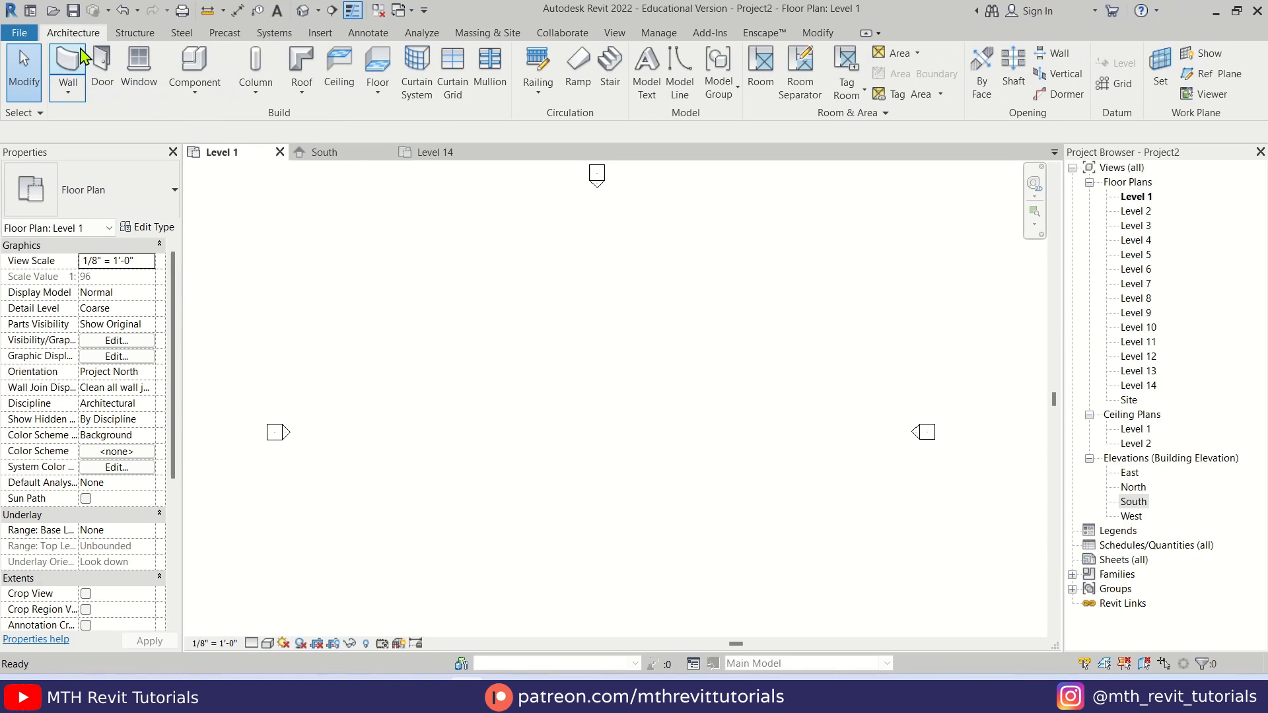
left_click(68, 66)
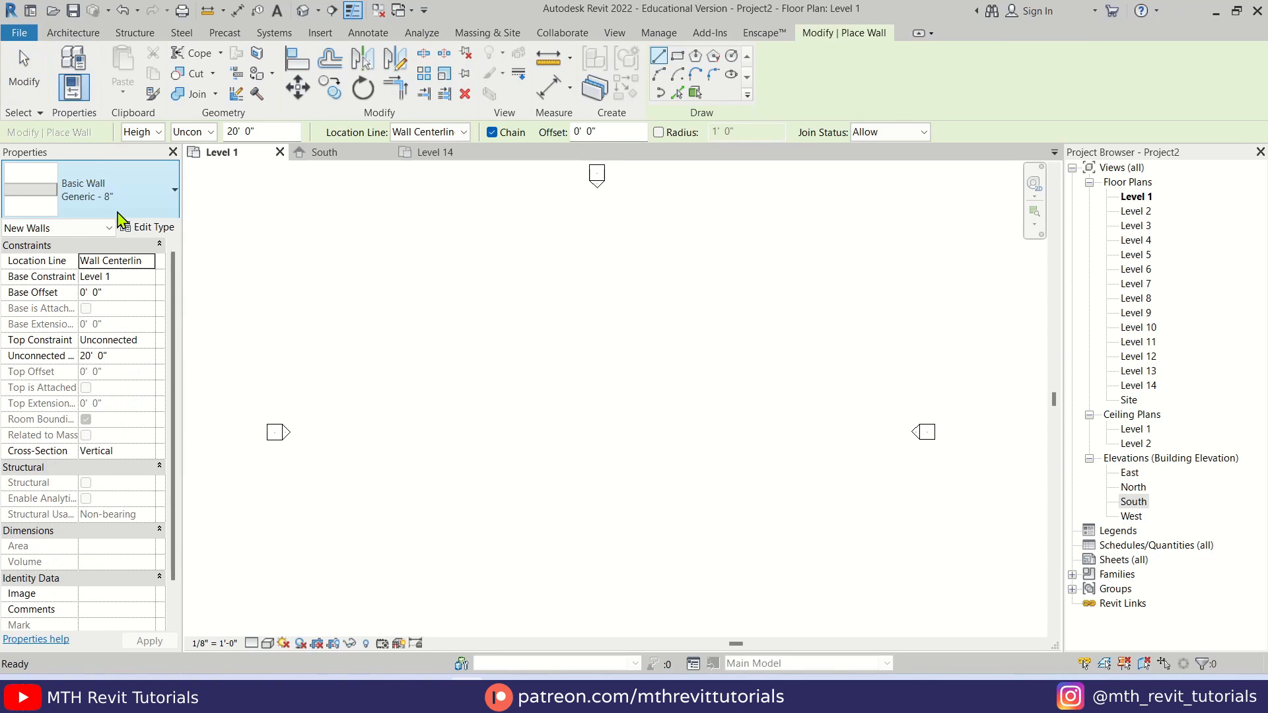
left_click(149, 340)
scroll(153, 396, "down", 3)
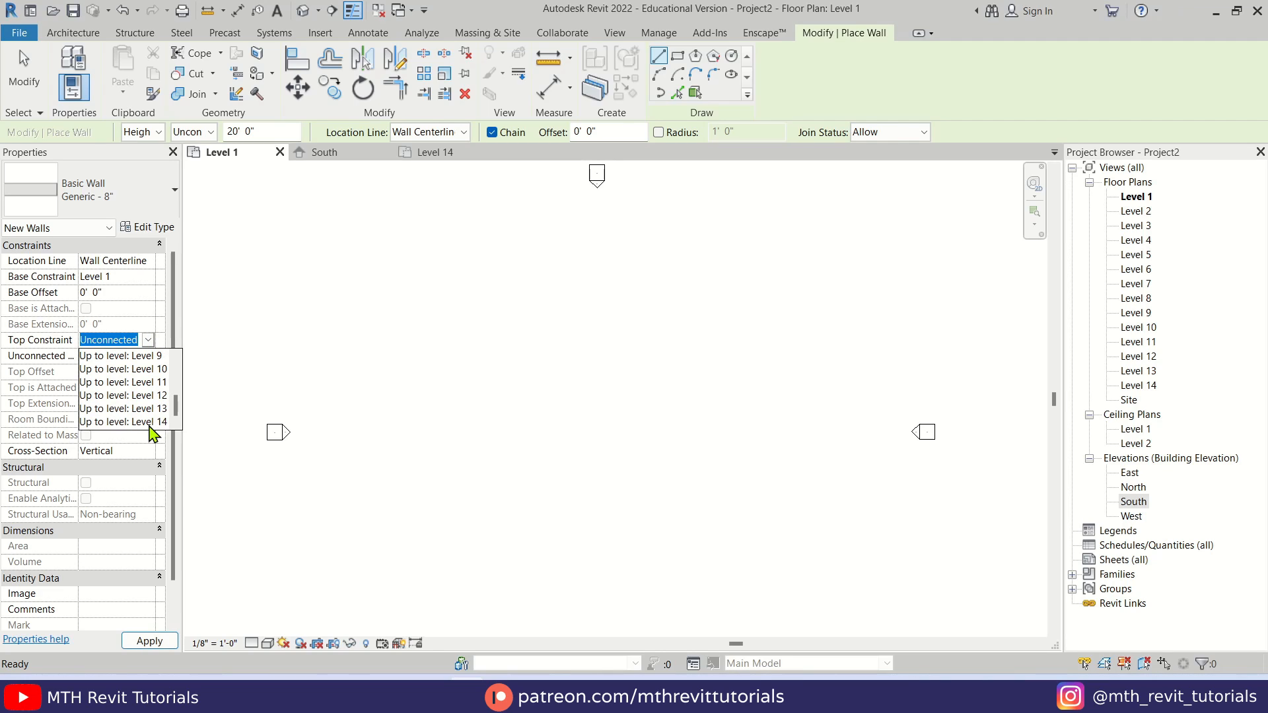
left_click(149, 424)
scroll(384, 438, "down", 2)
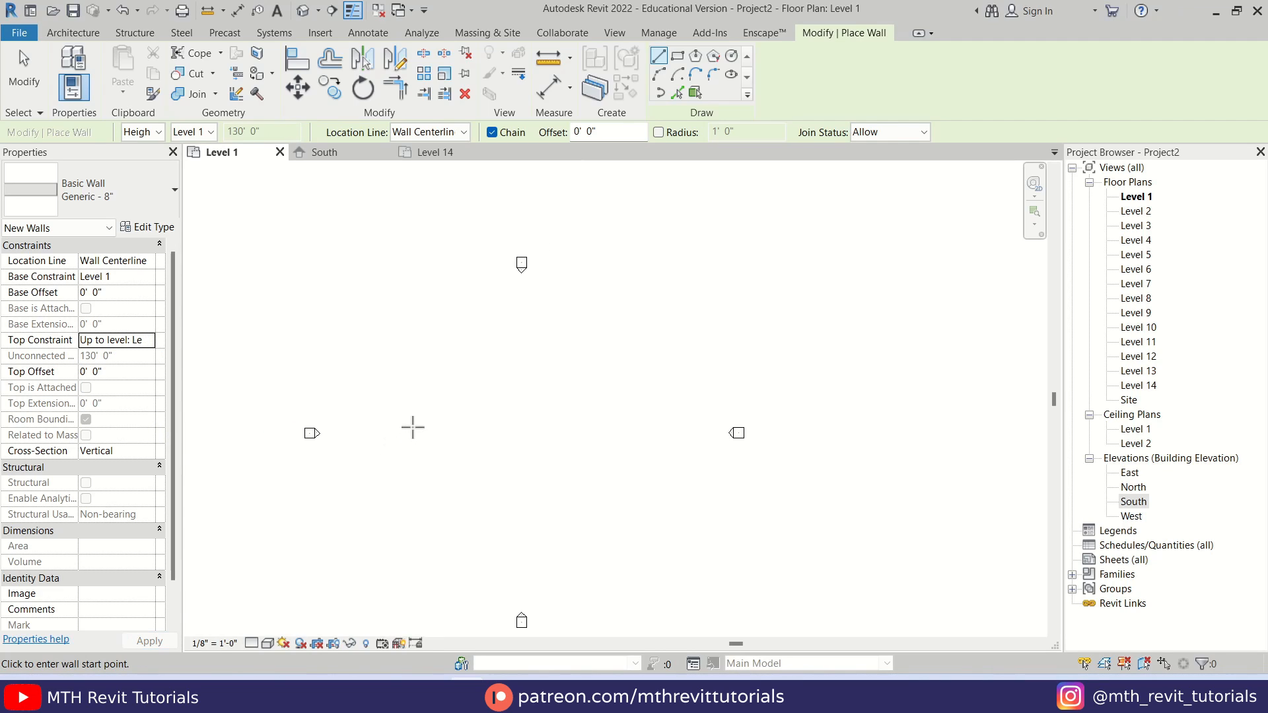
left_click(412, 427)
type("1")
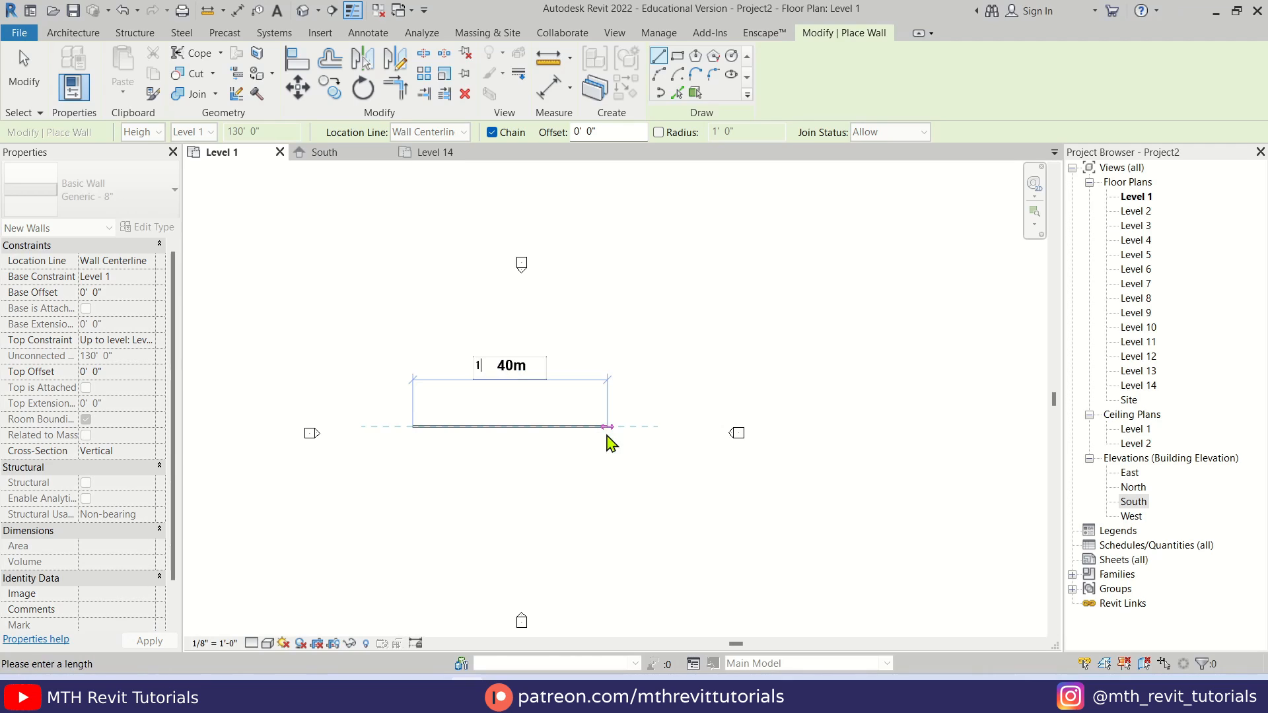
type("31")
key("Return")
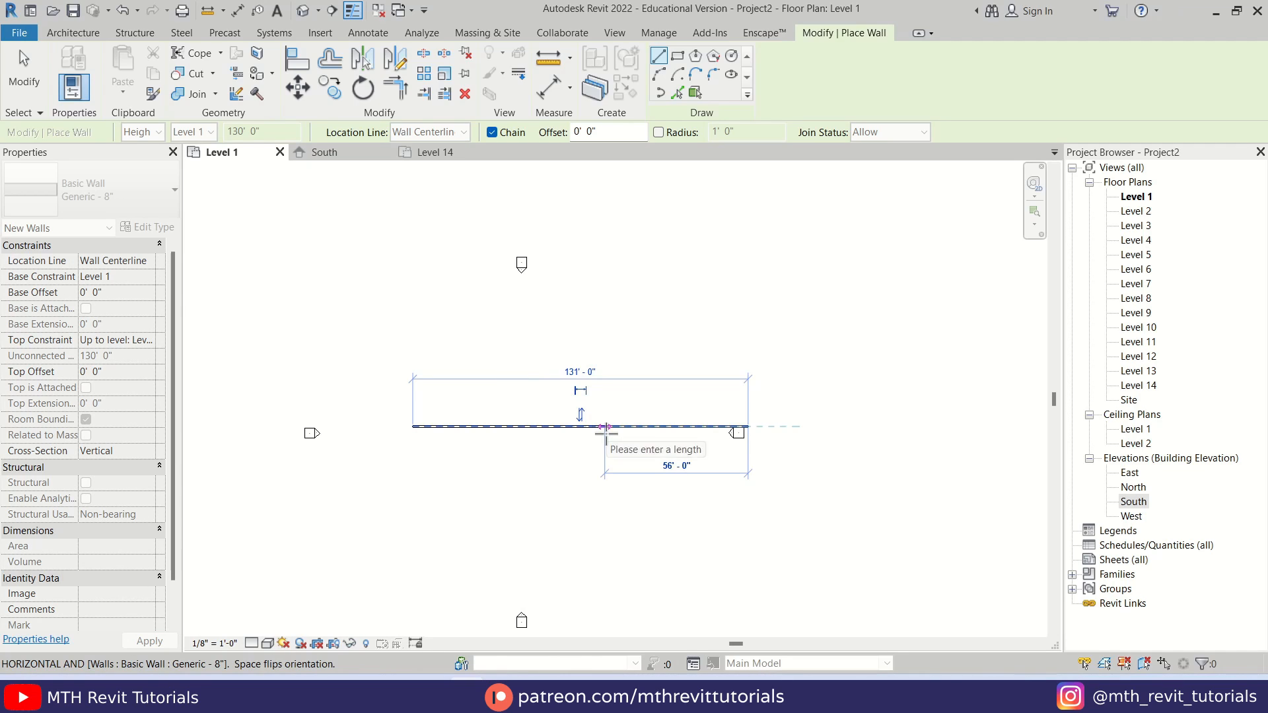
key("Escape")
key("Escape")
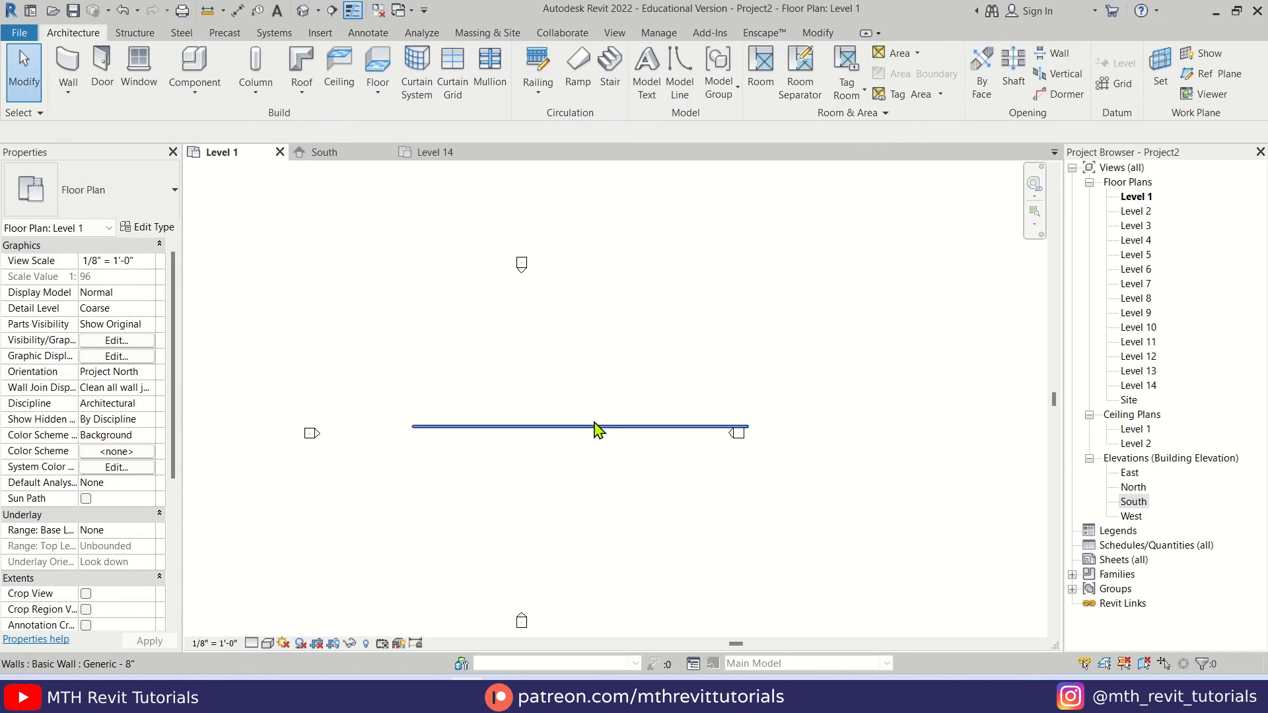
left_click(595, 427)
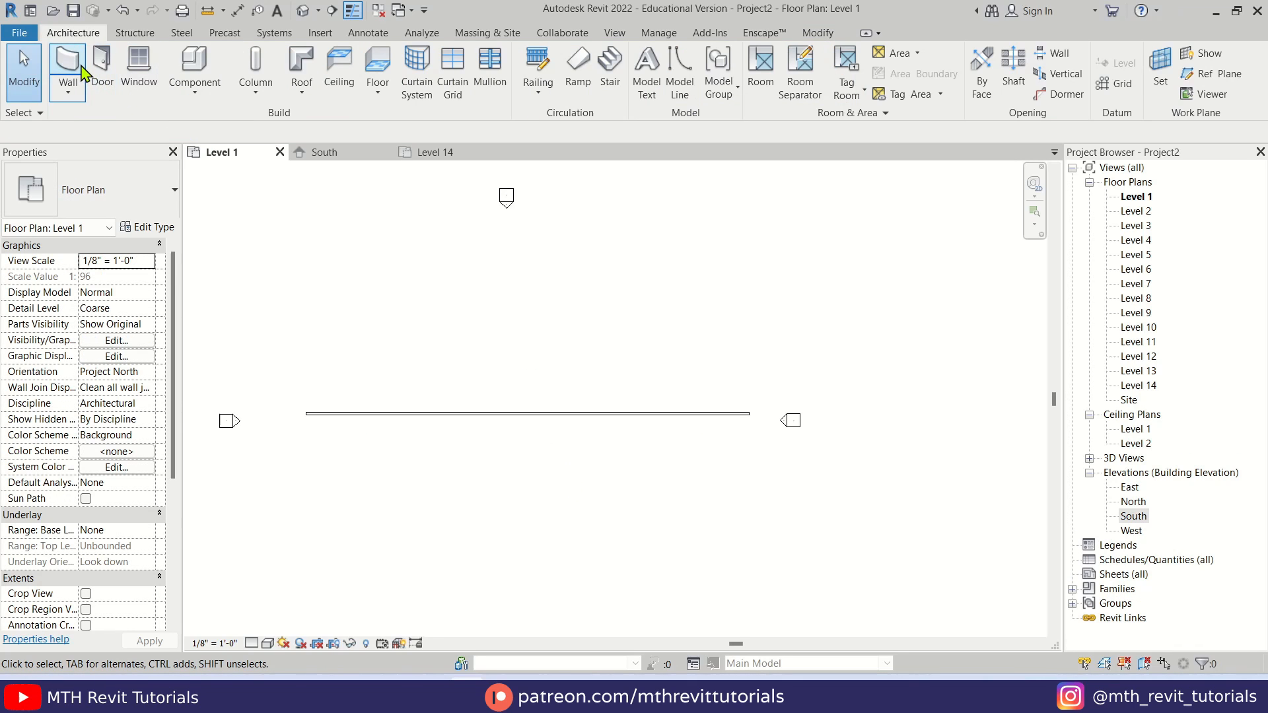
Step: Draw an 8' Storefront curtain wall within the existing wall, about 30'-6" from its start, with the top constraint up to Level 2
left_click(100, 66)
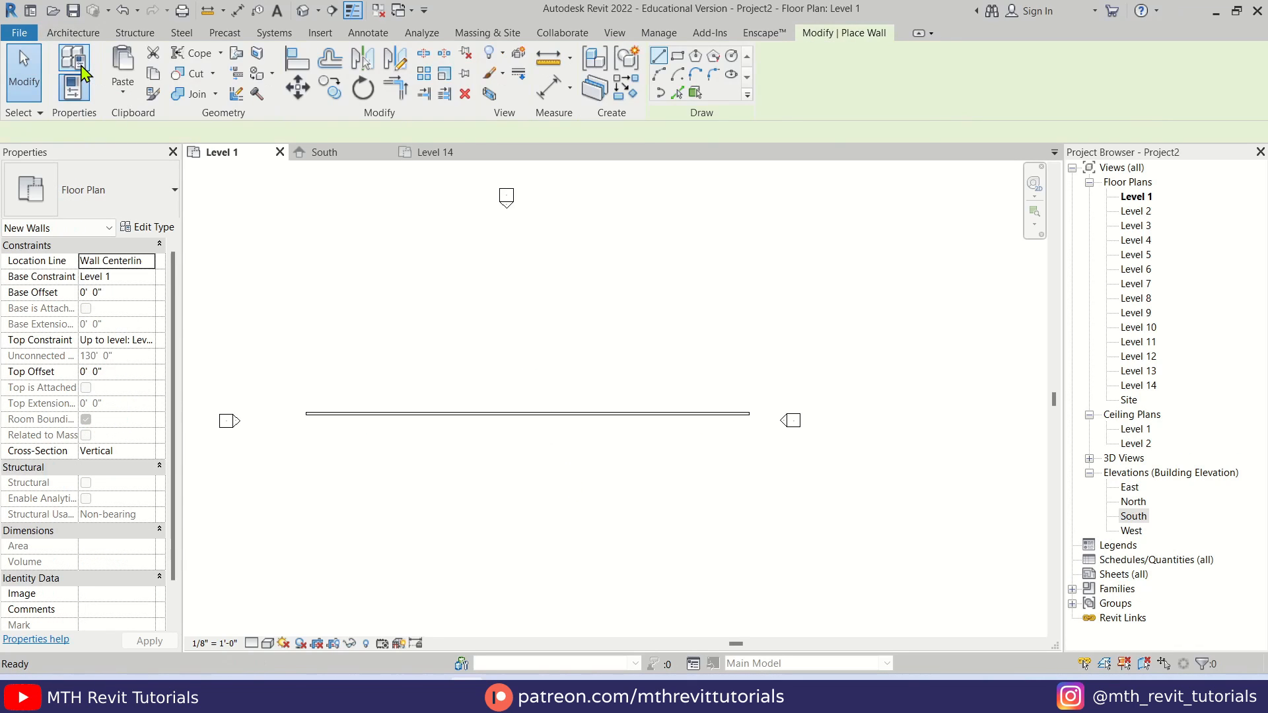
left_click(159, 191)
scroll(165, 331, "down", 5)
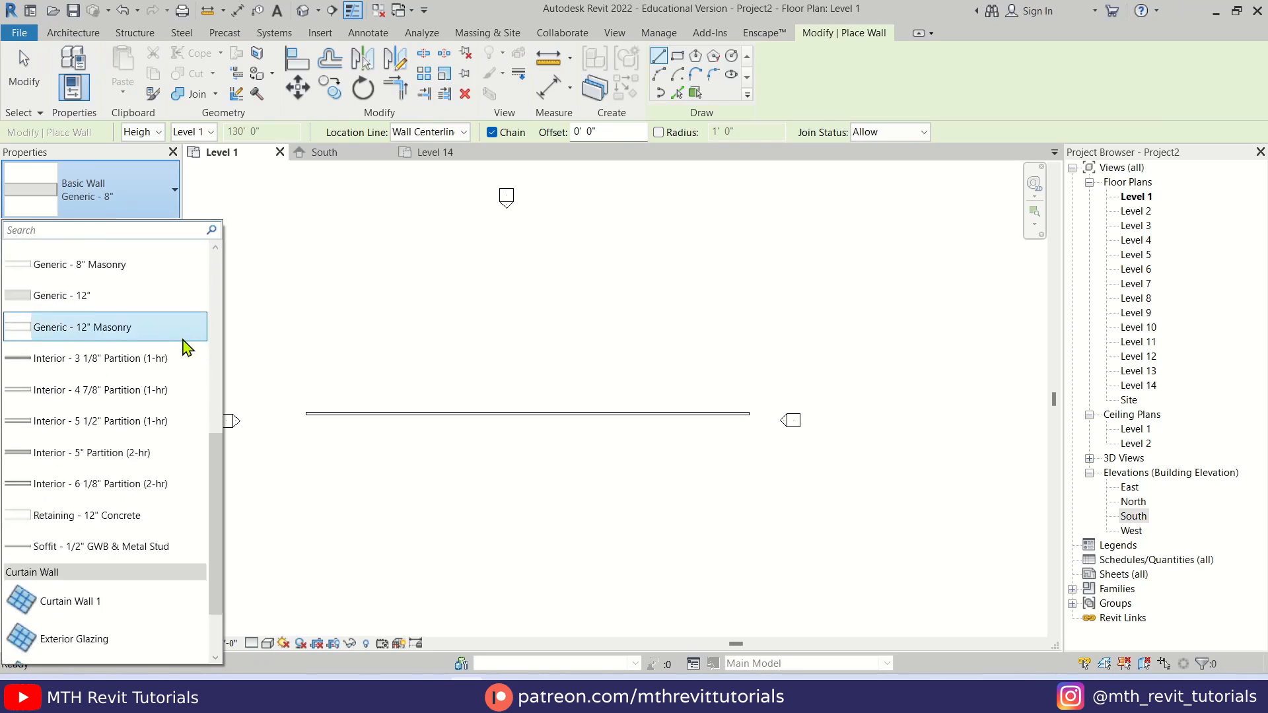
left_click(141, 593)
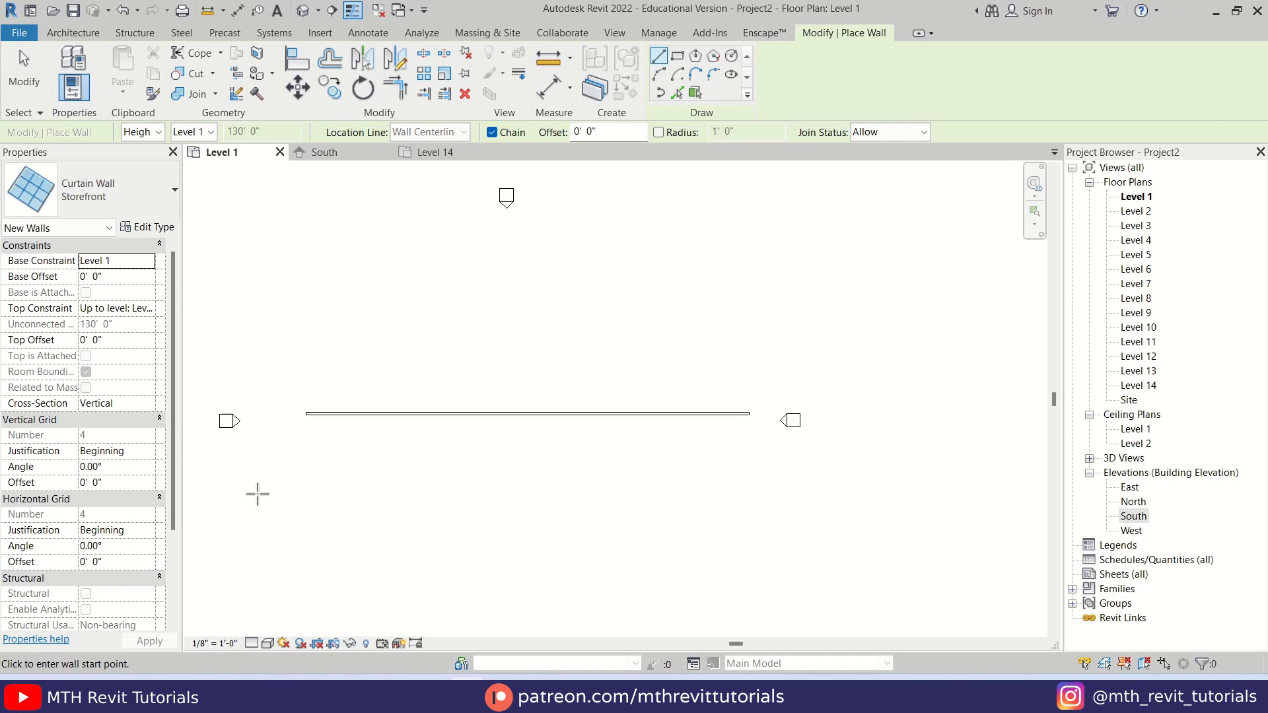
left_click(125, 308)
left_click(150, 308)
scroll(149, 362, "up", 3)
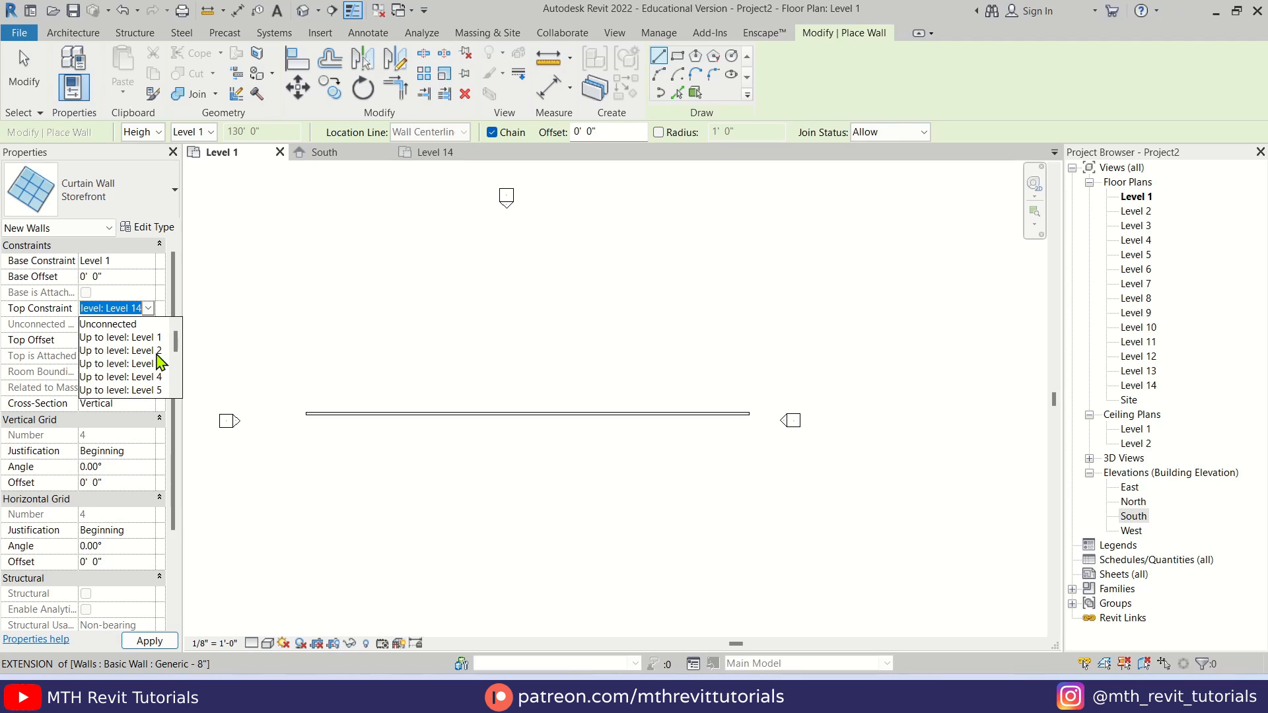
left_click(157, 363)
scroll(271, 399, "up", 3)
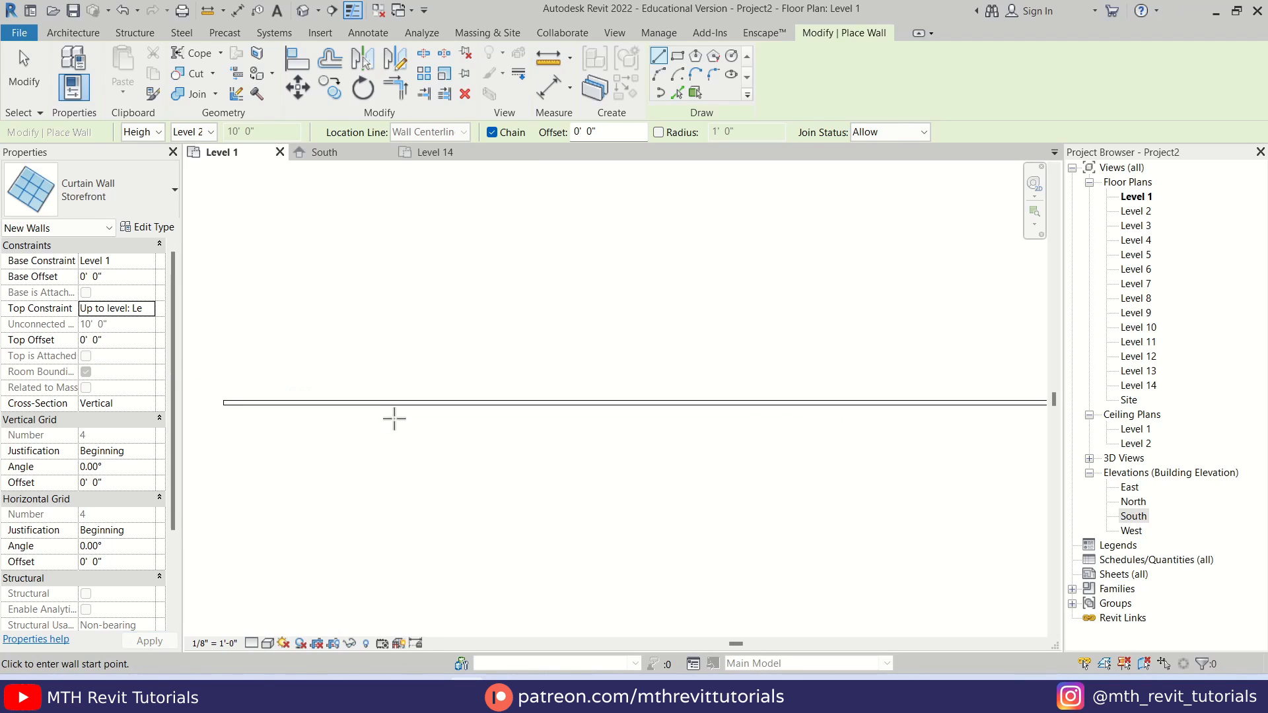
left_click(434, 404)
left_click(516, 401)
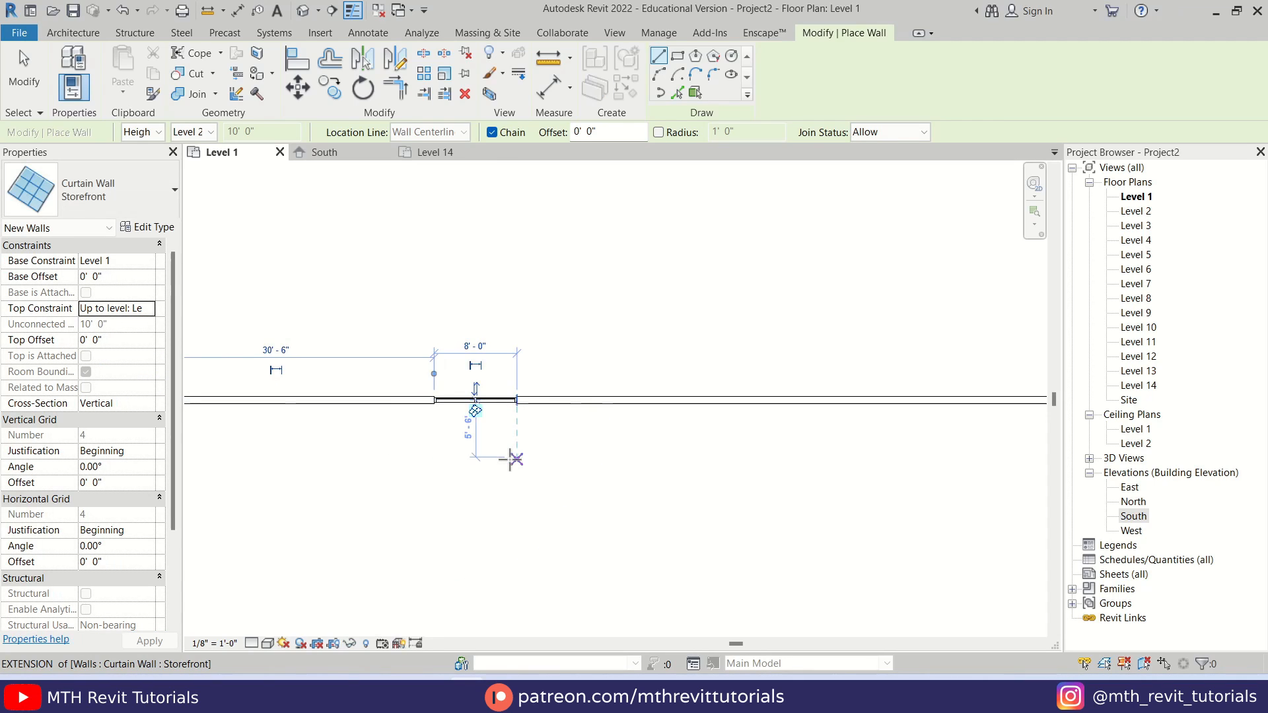
key("Escape")
key("Escape")
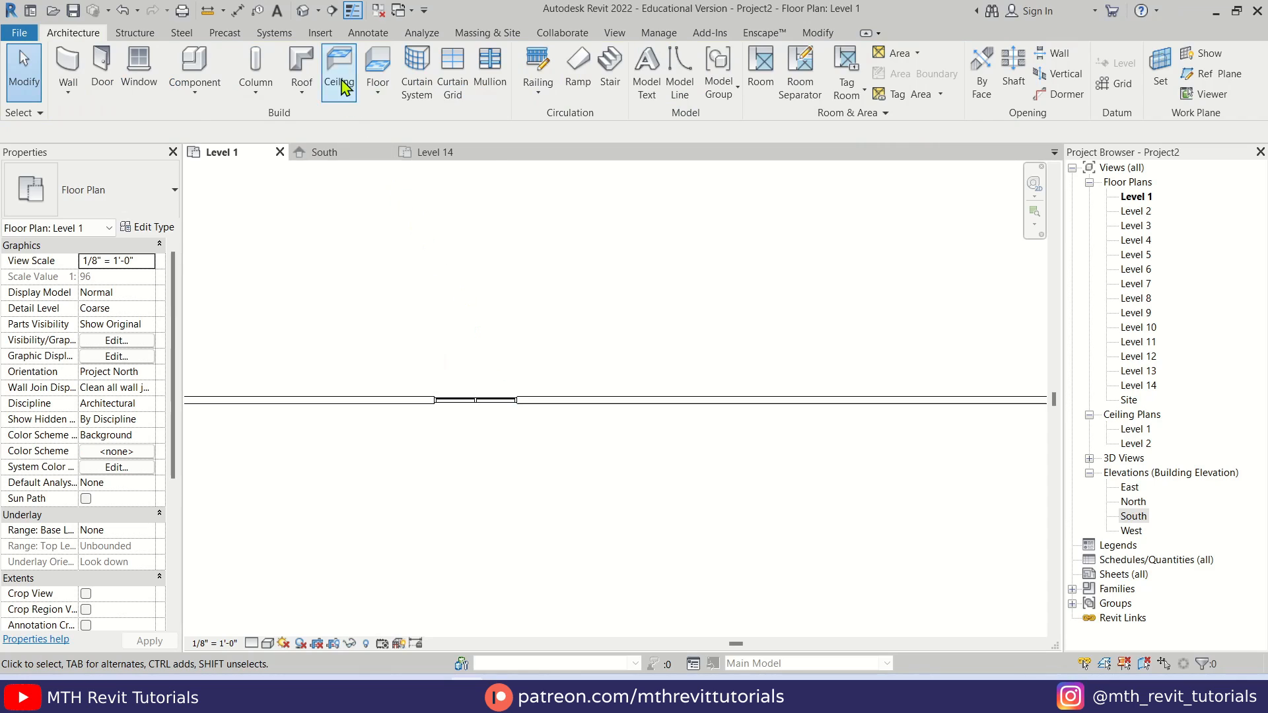
Step: Open the Storefront curtain wall's profile for editing from the 3D view and switch to the South elevation
left_click(303, 10)
scroll(593, 472, "up", 5)
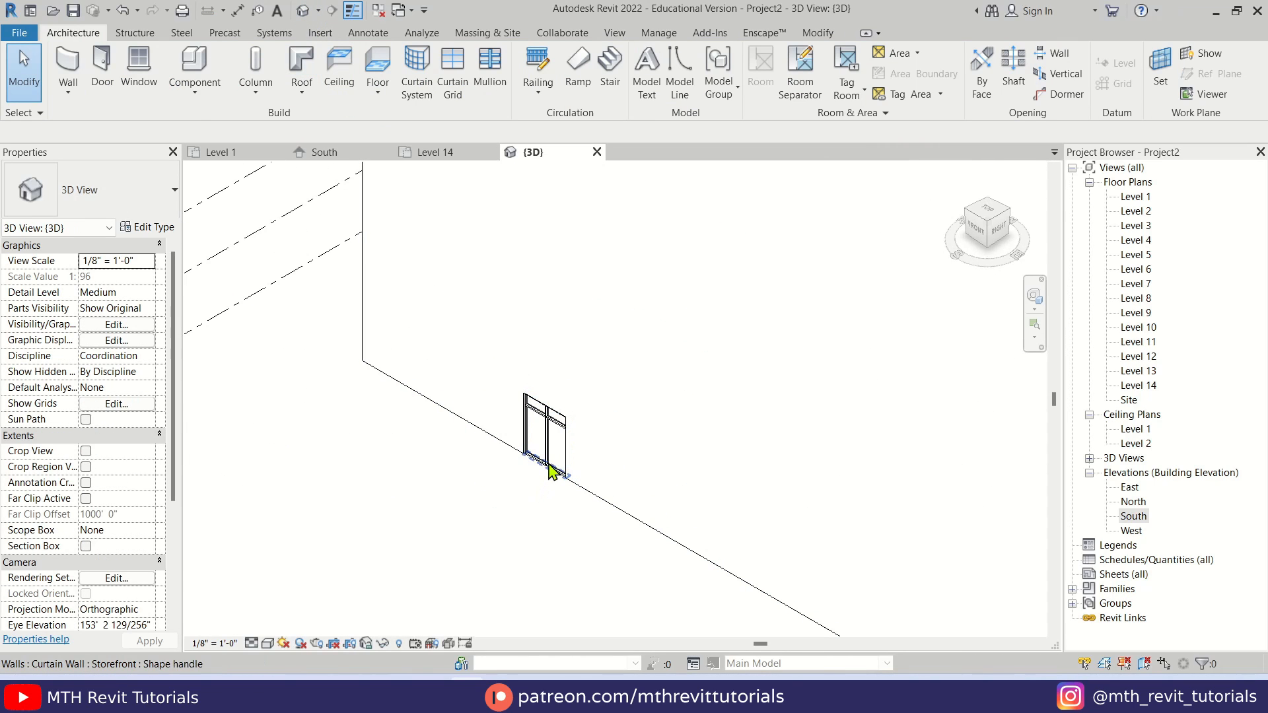
left_click(550, 466)
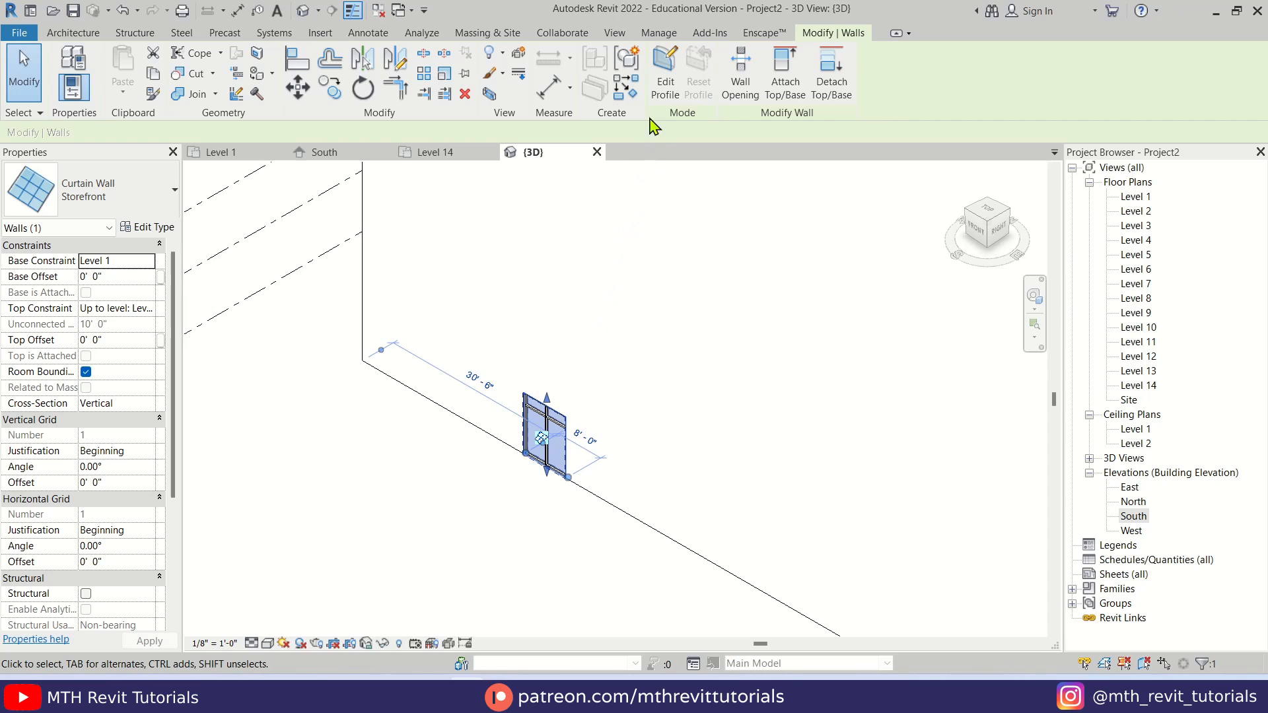
left_click(660, 92)
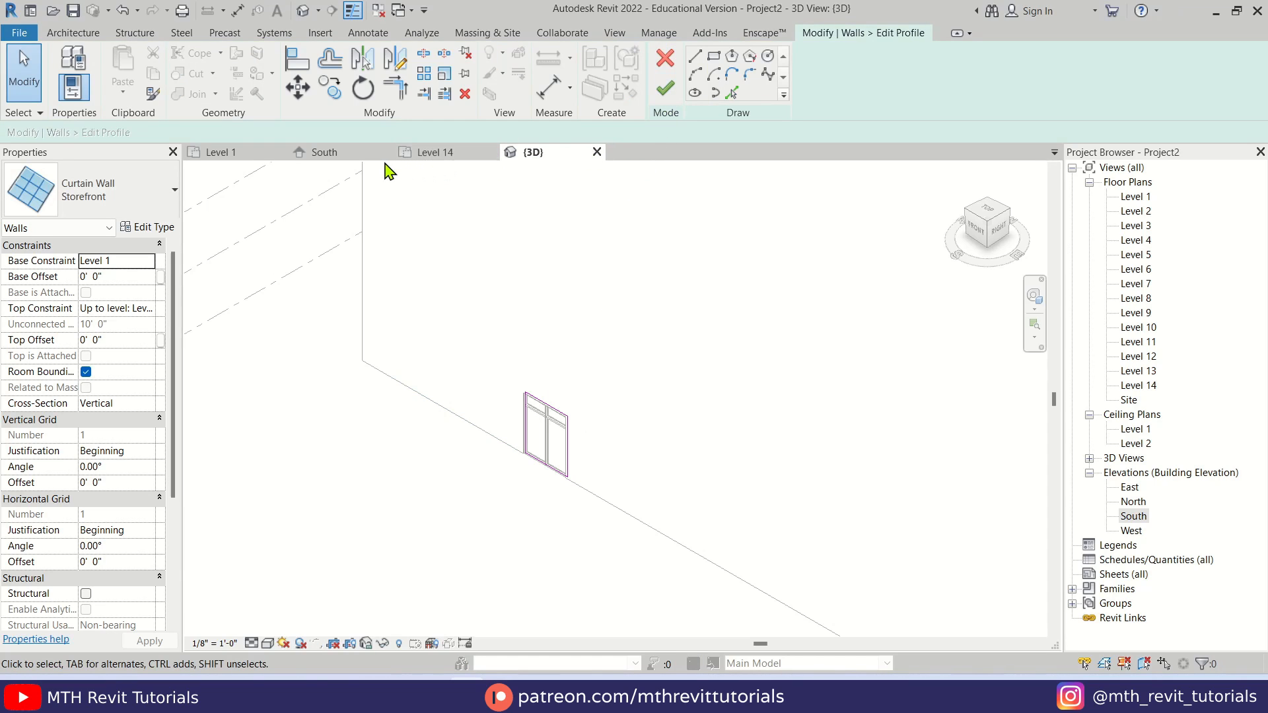
left_click(364, 153)
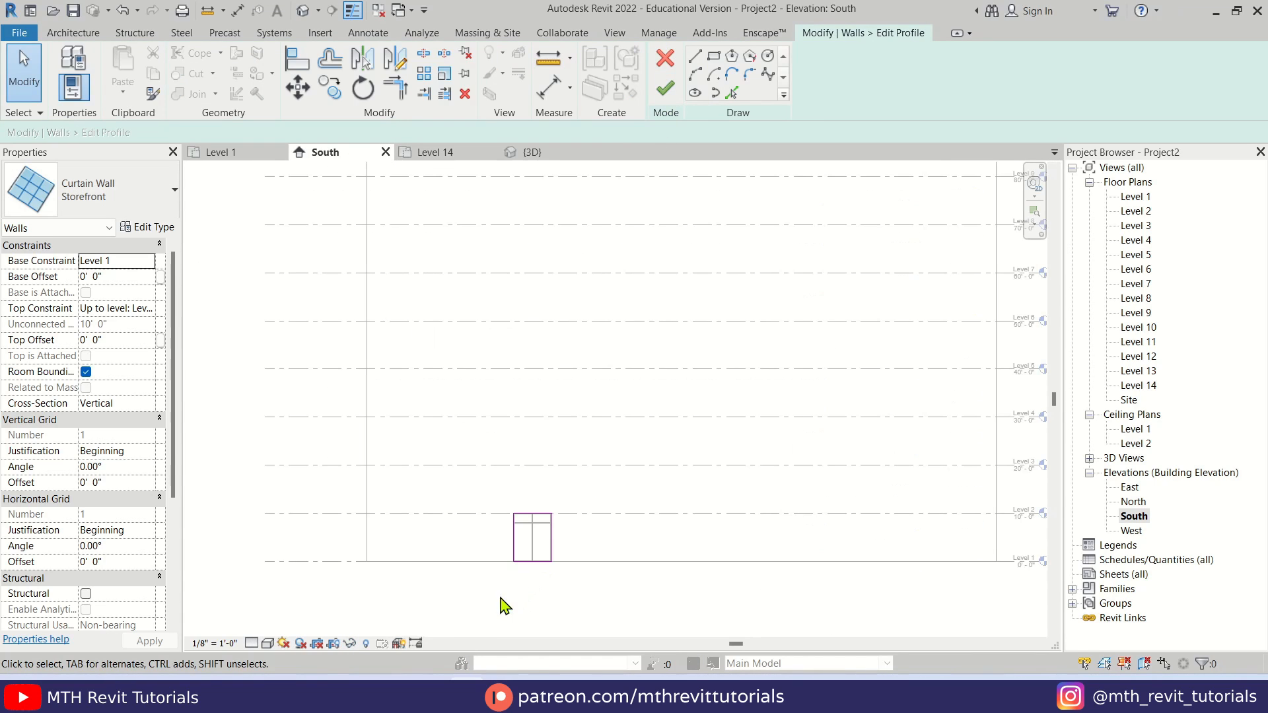
Step: Delete the rectangular curtain wall profile and sketch a 15' radius circle centred on Level 2 near the wall's left end
left_click_drag(500, 606, 589, 498)
left_click(590, 500)
left_click(767, 57)
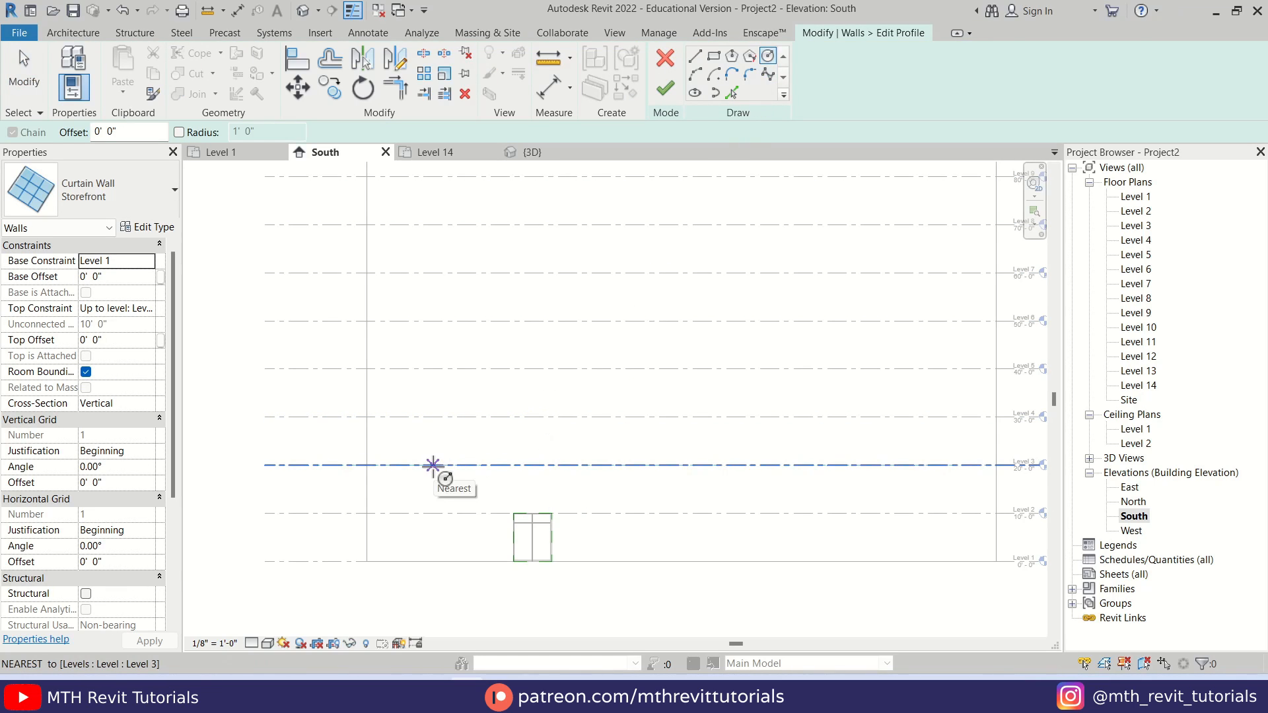
left_click(404, 513)
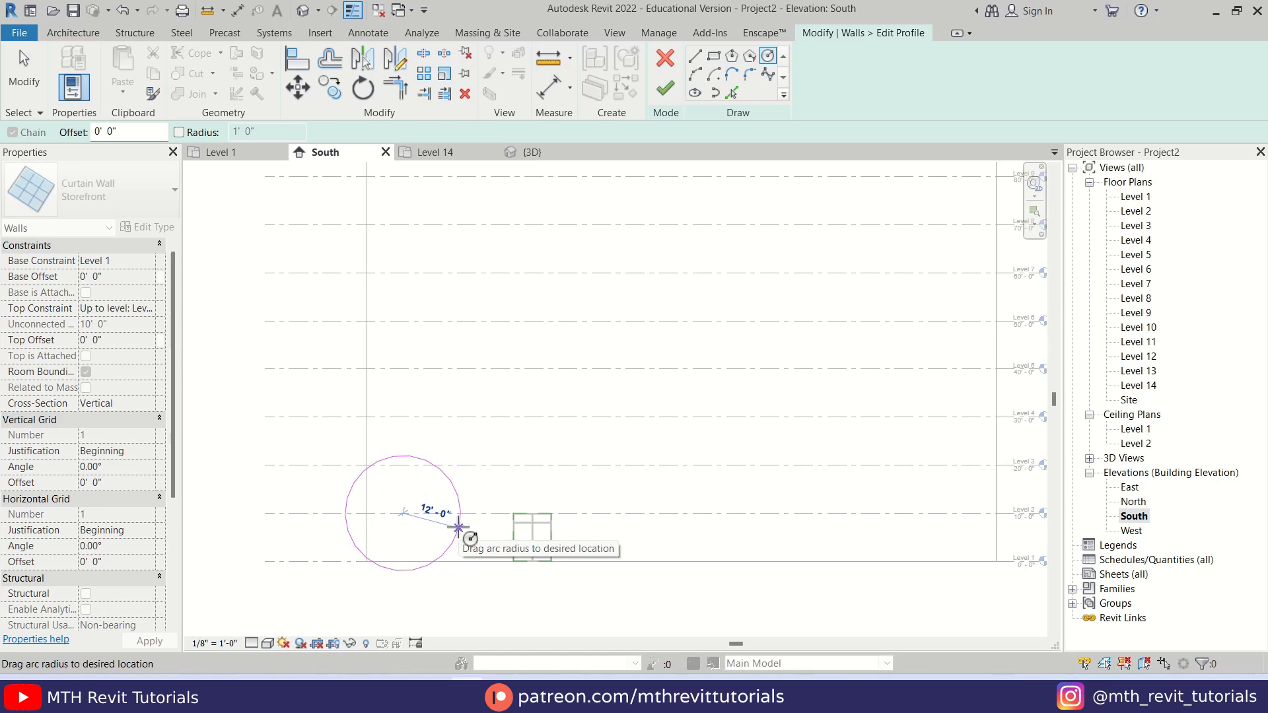
left_click(469, 532)
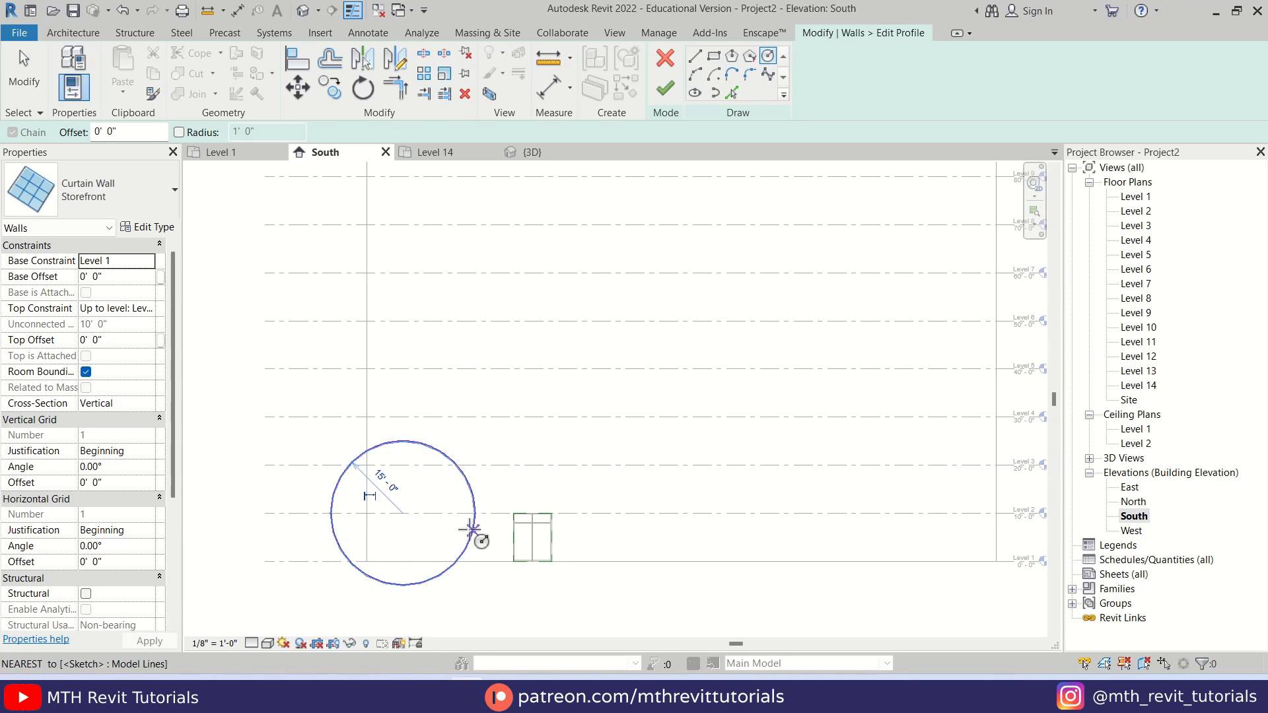
Step: Sketch a 10' radius circle between Level 11 and Level 12 at the wall's left end
scroll(518, 558, "down", 2)
scroll(528, 415, "down", 1)
left_click(471, 375)
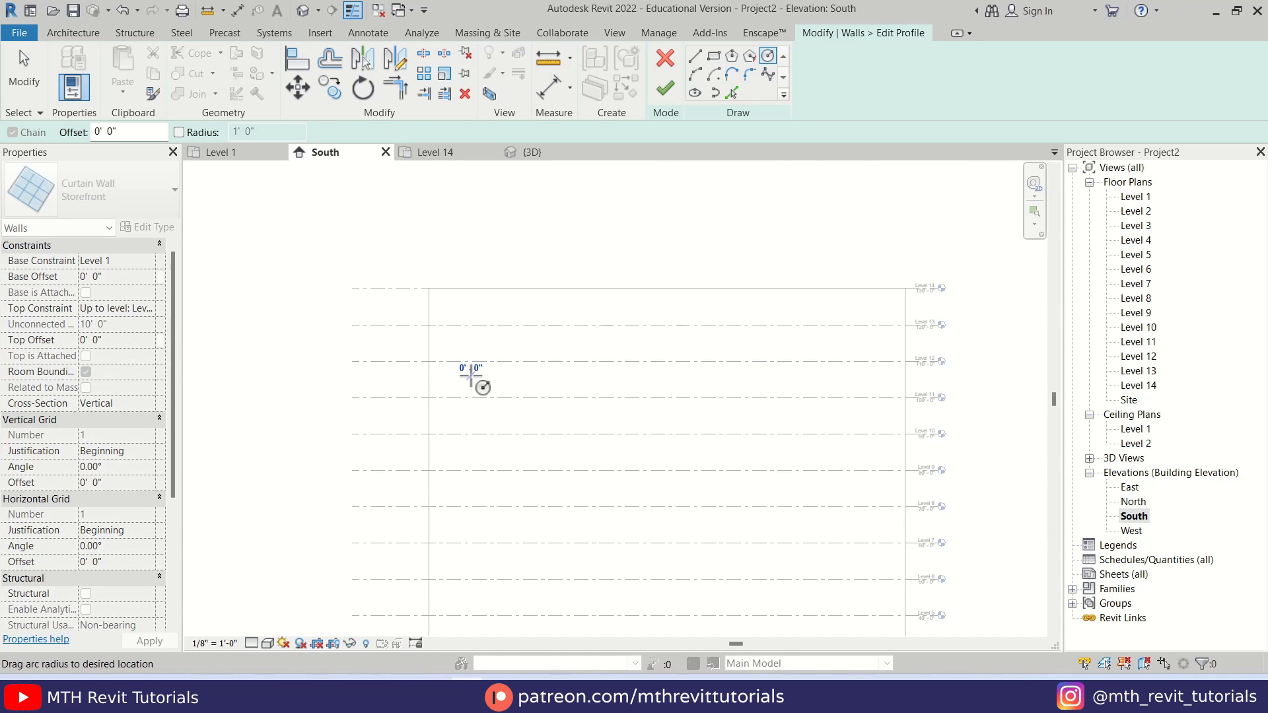
type("10")
key("Return")
Step: Sketch a 6' radius circle centred on Level 12, to the right of the upper-left circle
scroll(504, 439, "up", 2)
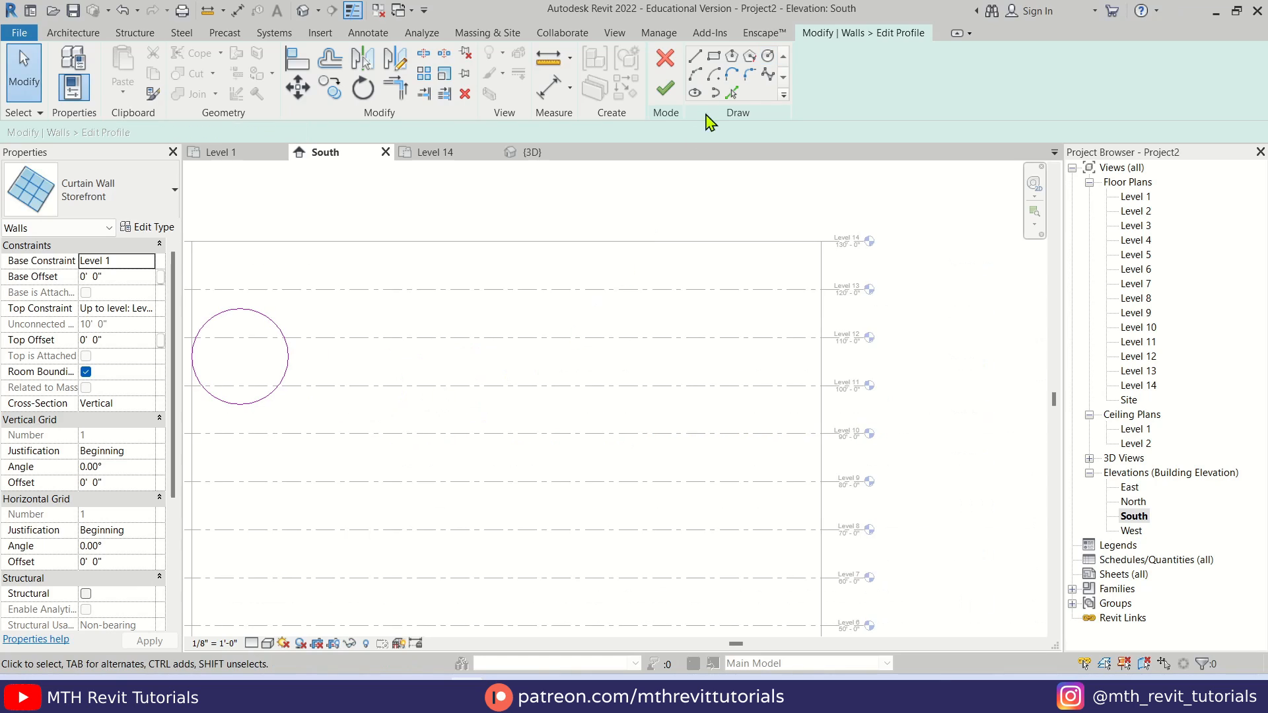
left_click(440, 337)
type("6")
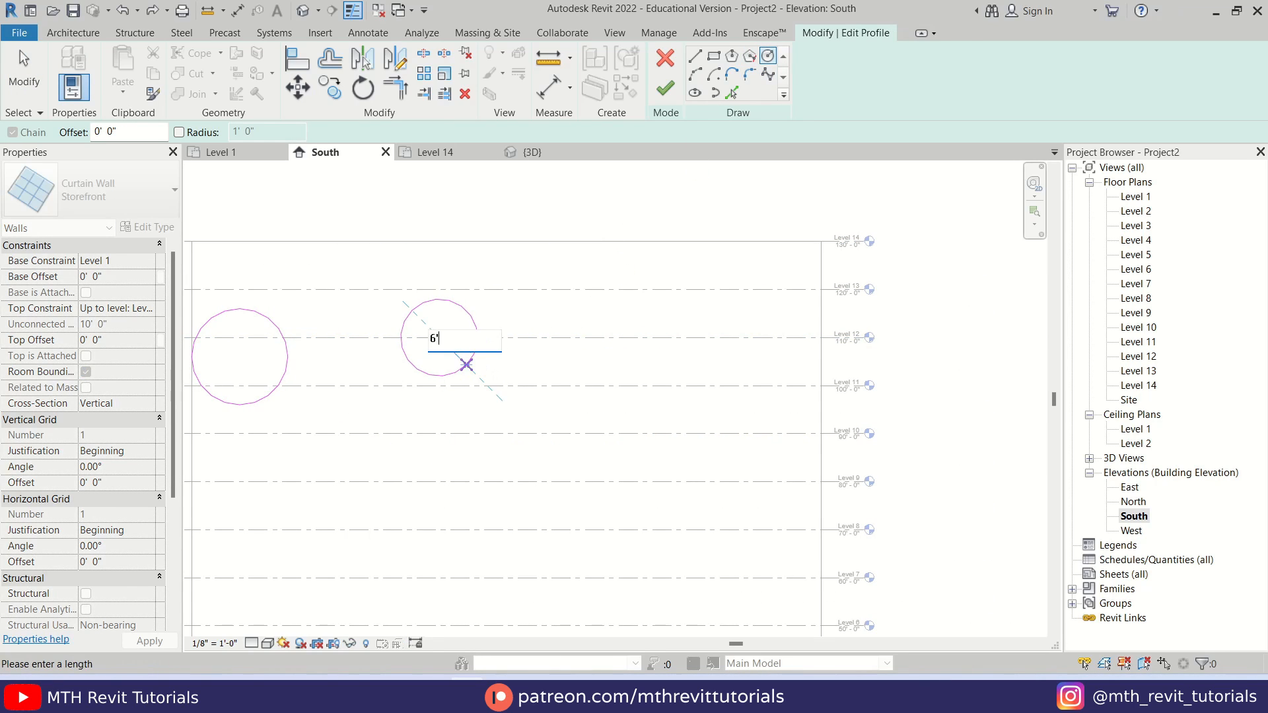
key("Return")
Step: Sketch a 20' radius circle centred on Level 10 toward the wall's right end
scroll(680, 433, "up", 1)
mouse_move(680, 433)
middle_mouse_down()
mouse_move(654, 372)
mouse_move(624, 416)
middle_mouse_up()
left_click(620, 416)
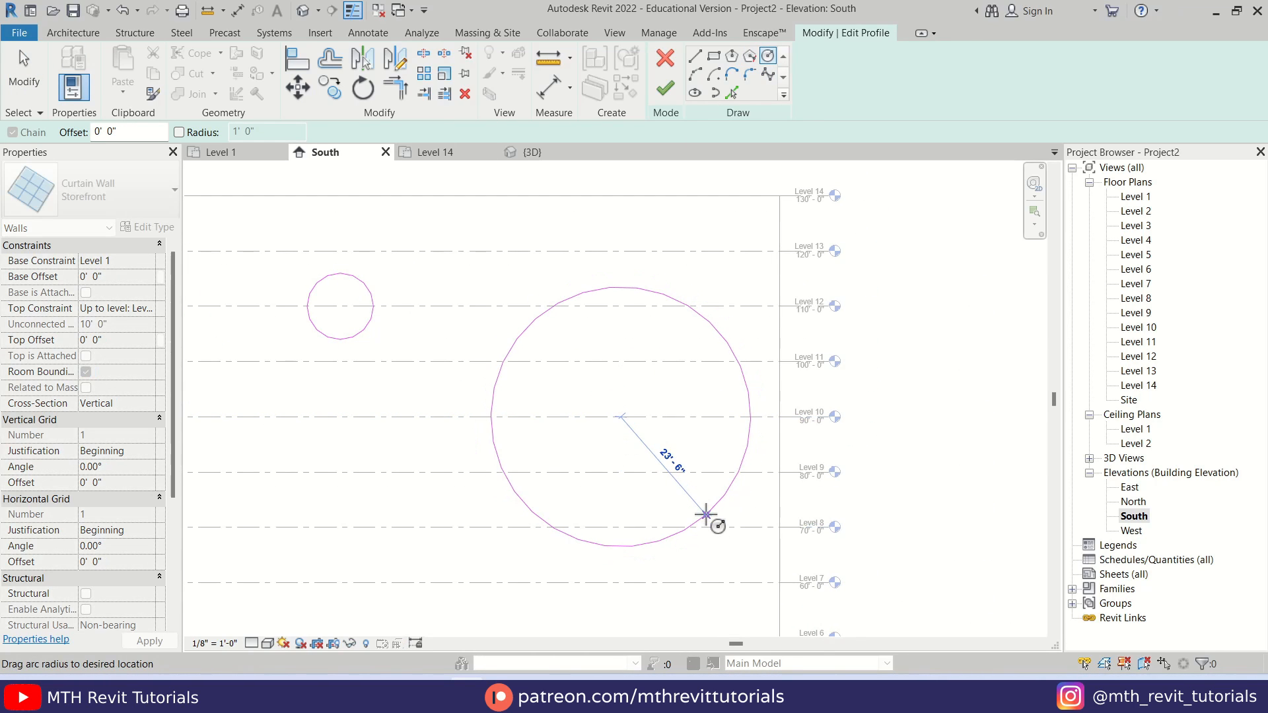
type("1")
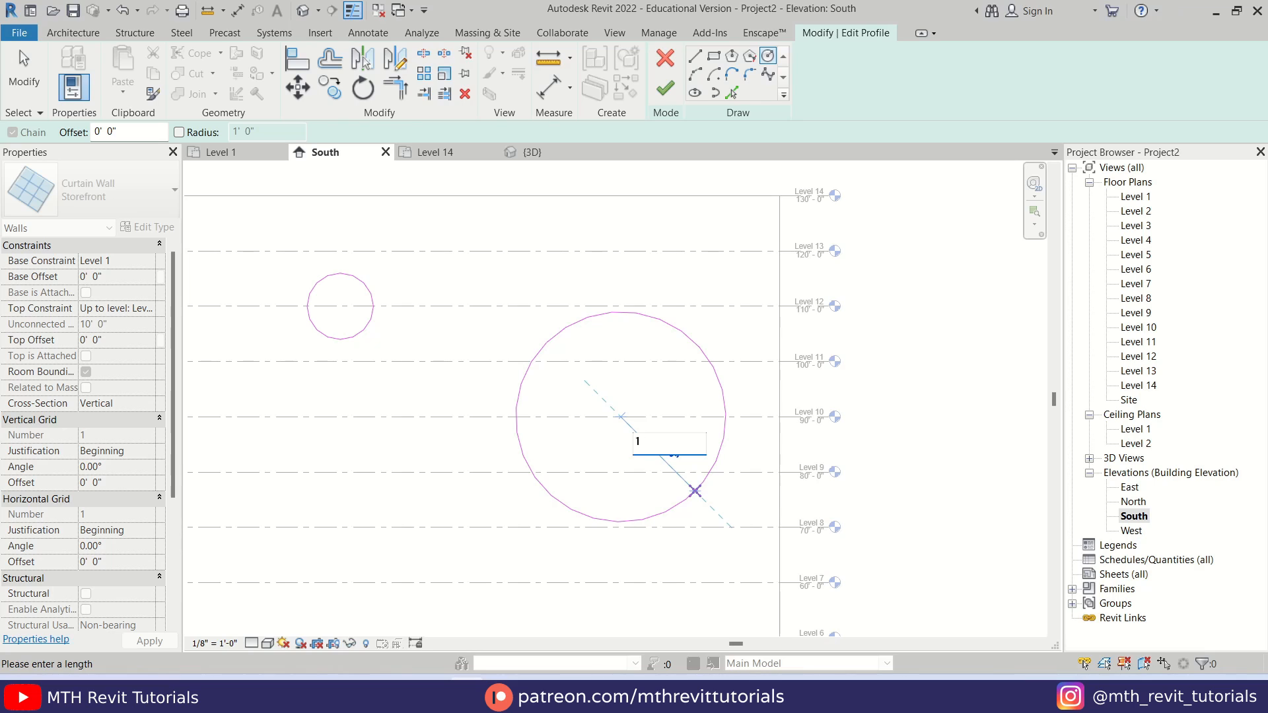
type("520")
key("Return")
Step: Sketch a circle of about 10' radius centred on Level 7, slightly left of the wall's middle
scroll(691, 499, "down", 2)
middle_click_drag(407, 564, 513, 396)
left_click(514, 394)
scroll(516, 394, "up", 1)
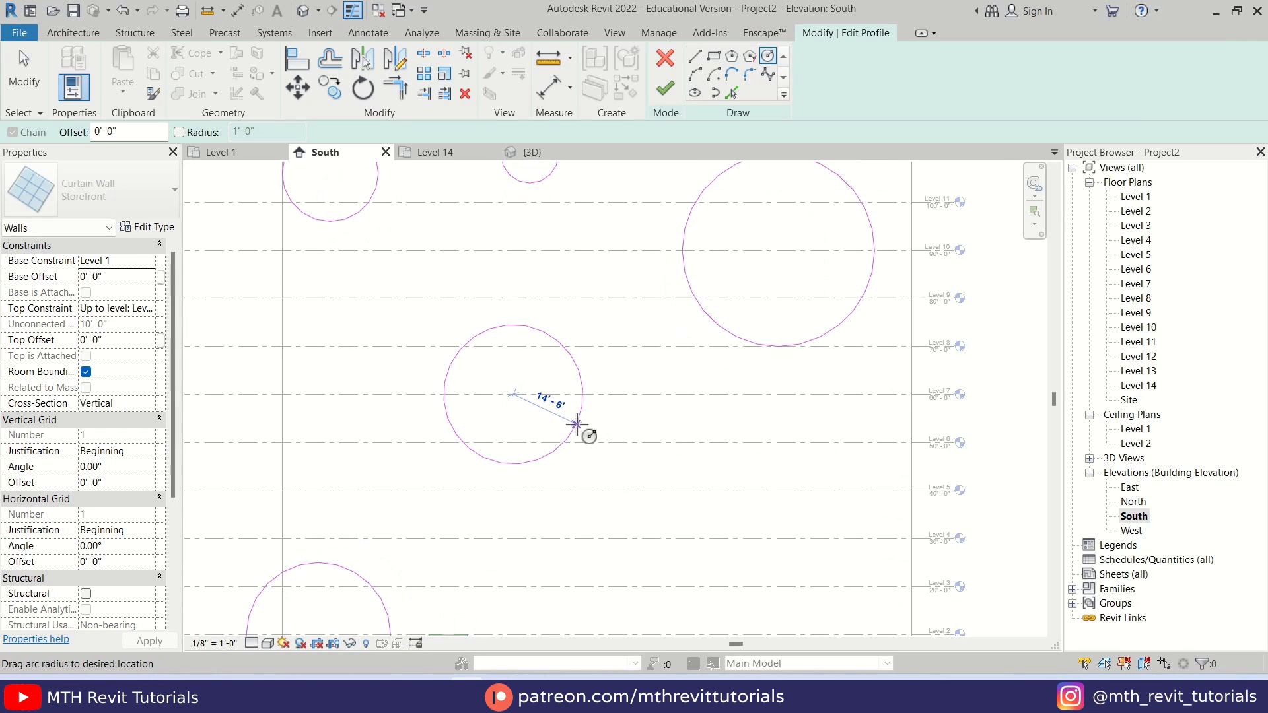
left_click(559, 412)
Step: Sketch a circle of about 8' radius centred on Level 4 near the wall's right end and move it slightly closer to that end
middle_click_drag(858, 539, 789, 444)
scroll(791, 445, "up", 5)
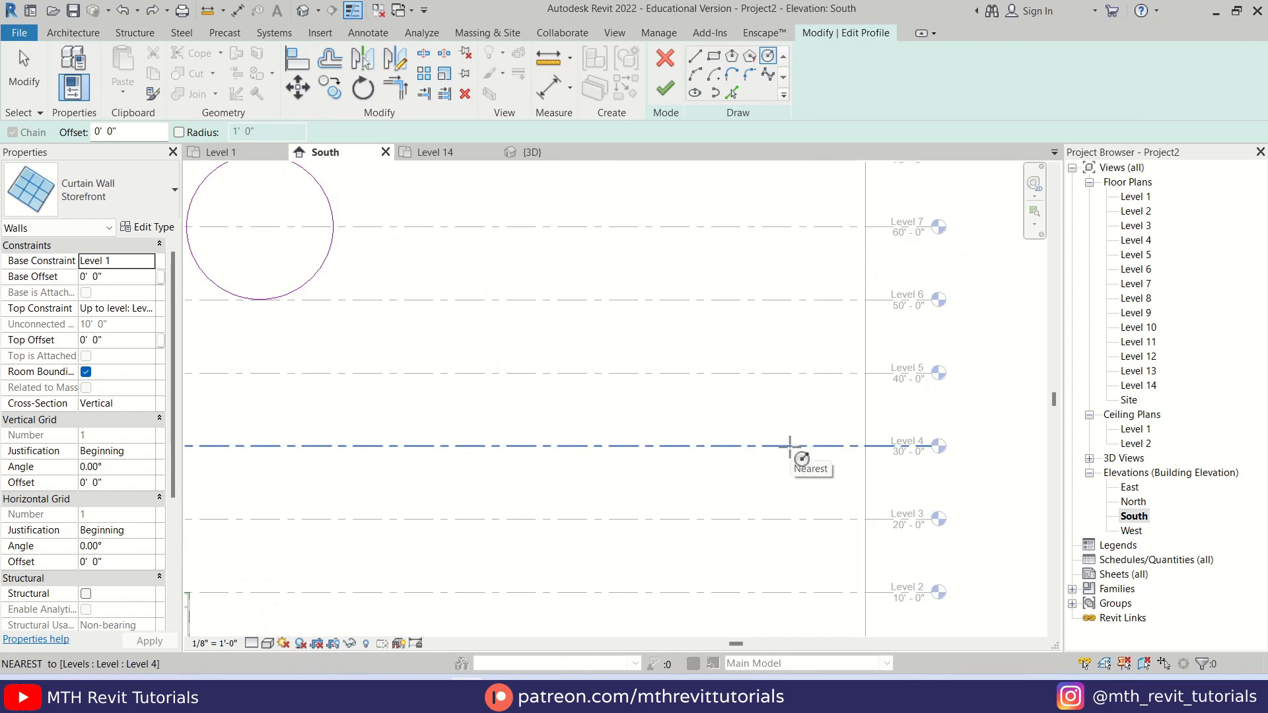
left_click(784, 446)
left_click(841, 500)
key("Escape")
key("Escape")
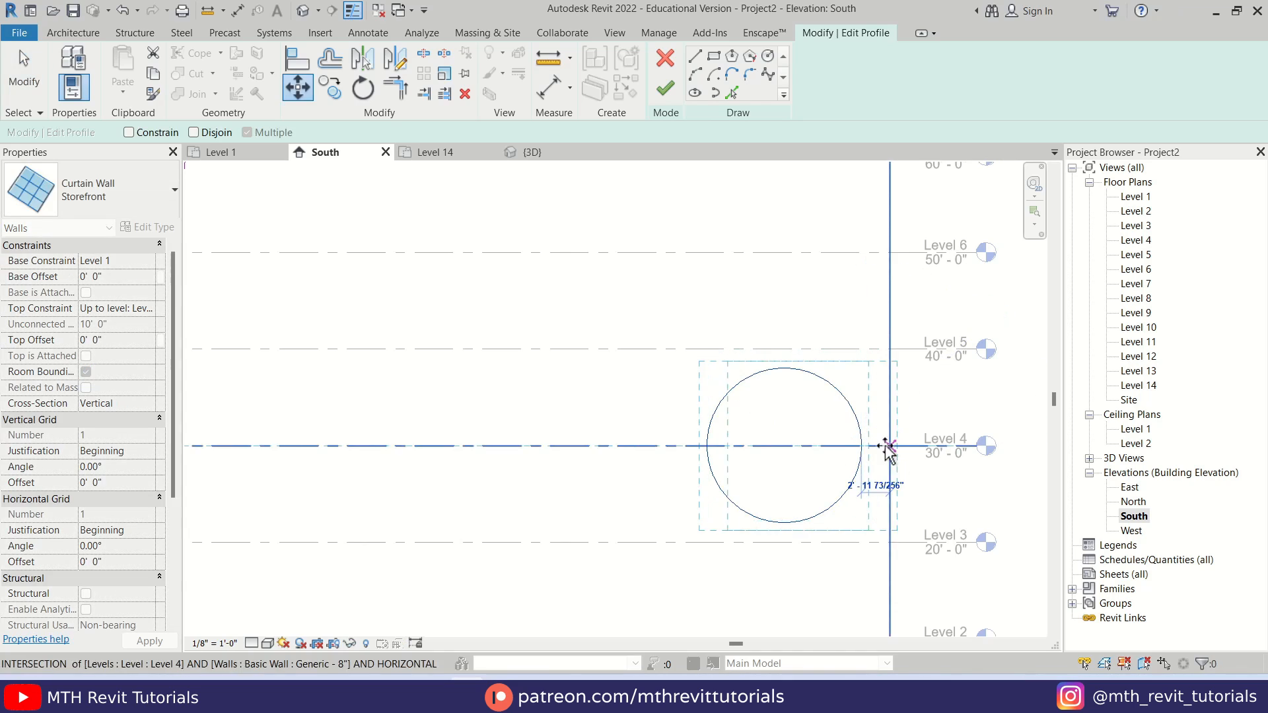
Step: Sketch a 10' radius circle centred on Level 3, between the Level 2 circle and the Level 4 circle
scroll(885, 444, "down", 4)
left_click(766, 60)
left_click(613, 460)
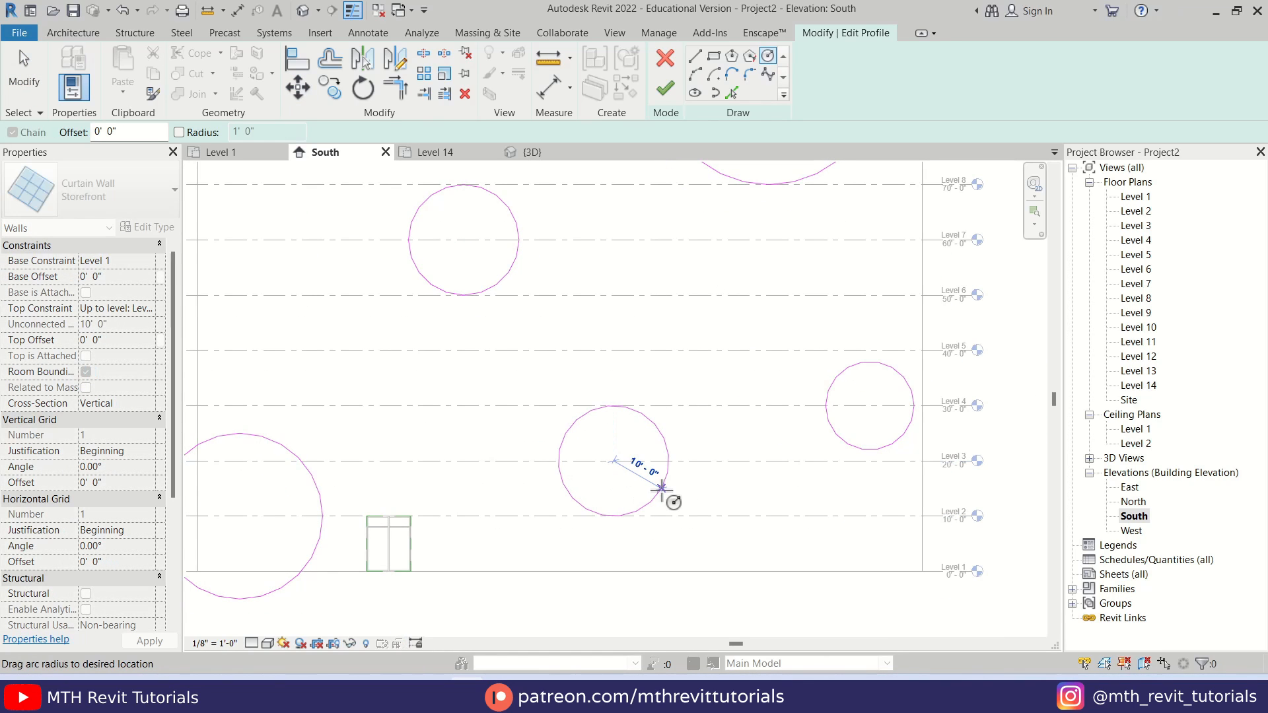
left_click(661, 489)
Step: Move the Level 3 circle straight down by about 3' so that it crosses Level 2
key("m")
key("v")
left_click(614, 517)
type("34")
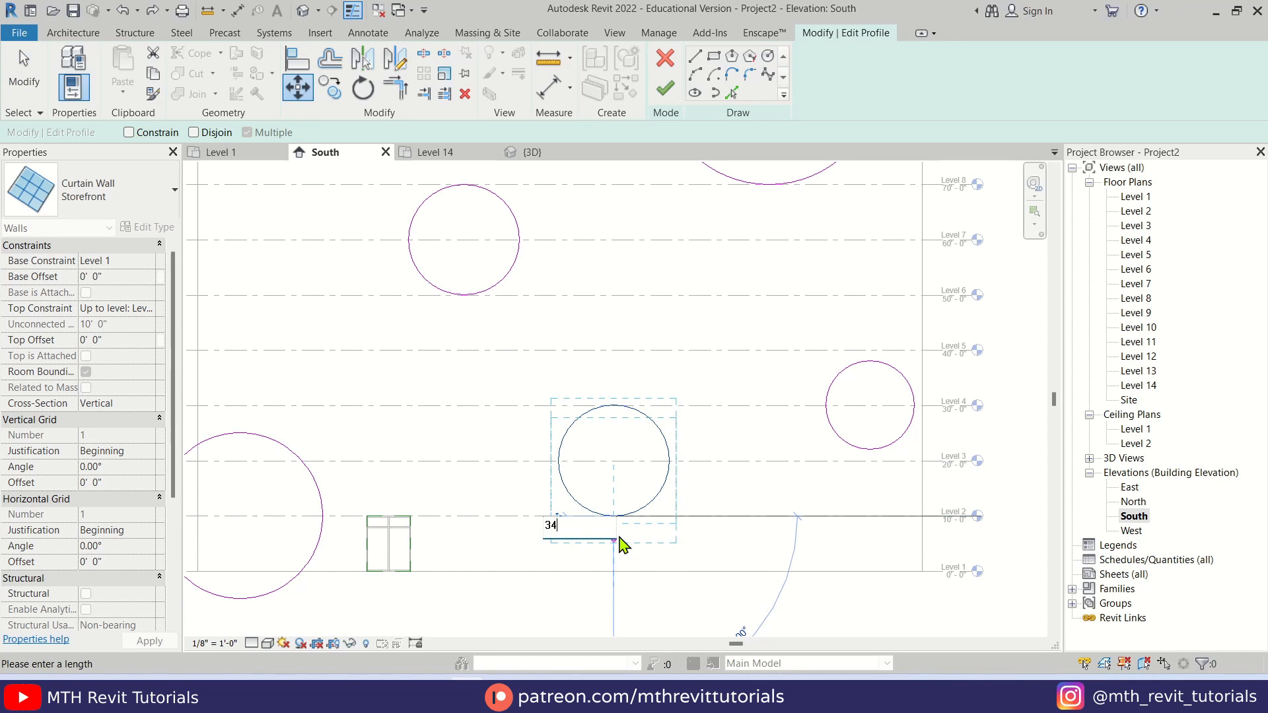
key("Return")
key("Escape")
scroll(671, 496, "down", 4)
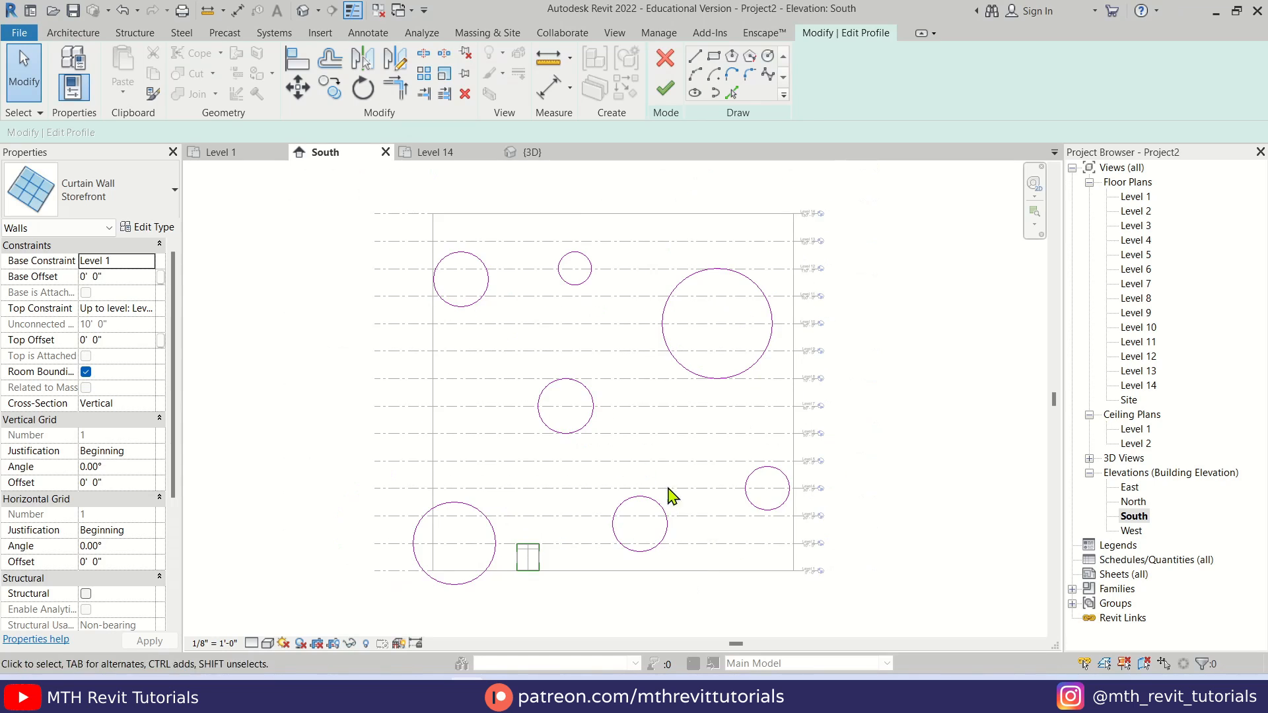
Step: Draw a horizontal line along Level 2 between the two points where it crosses the lowered circle
scroll(647, 549, "up", 5)
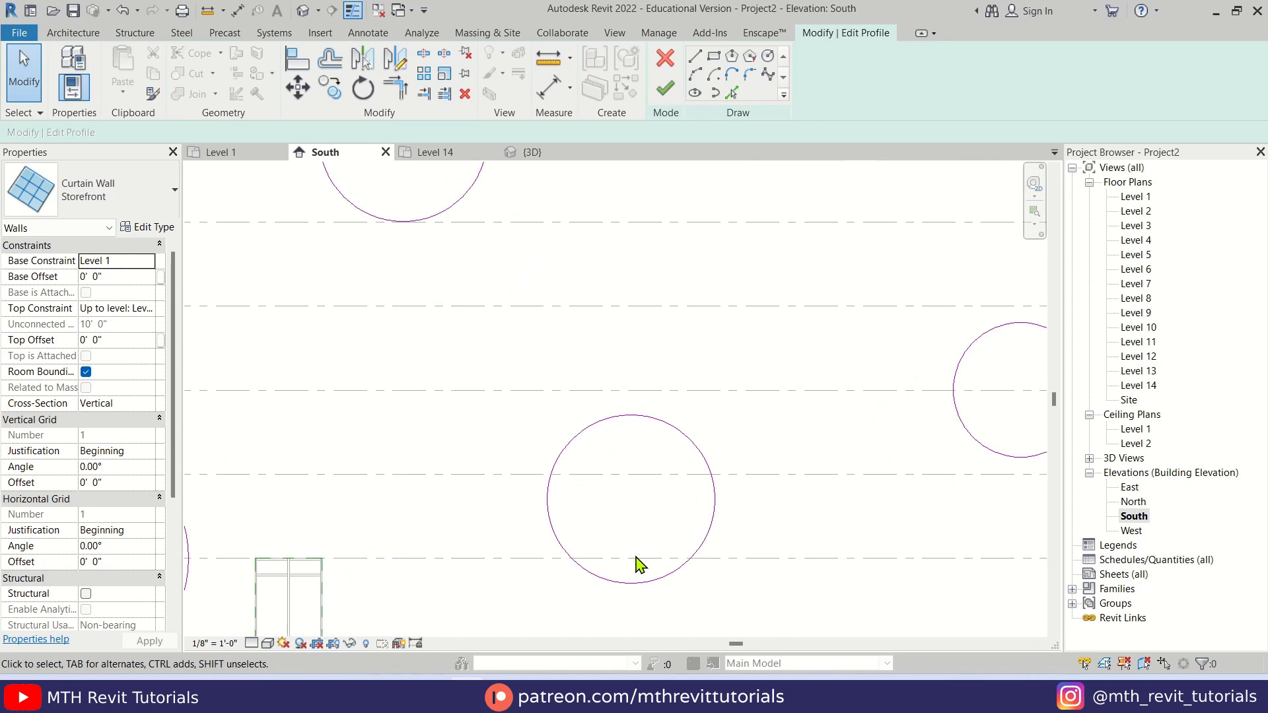
middle_click_drag(644, 558, 668, 525)
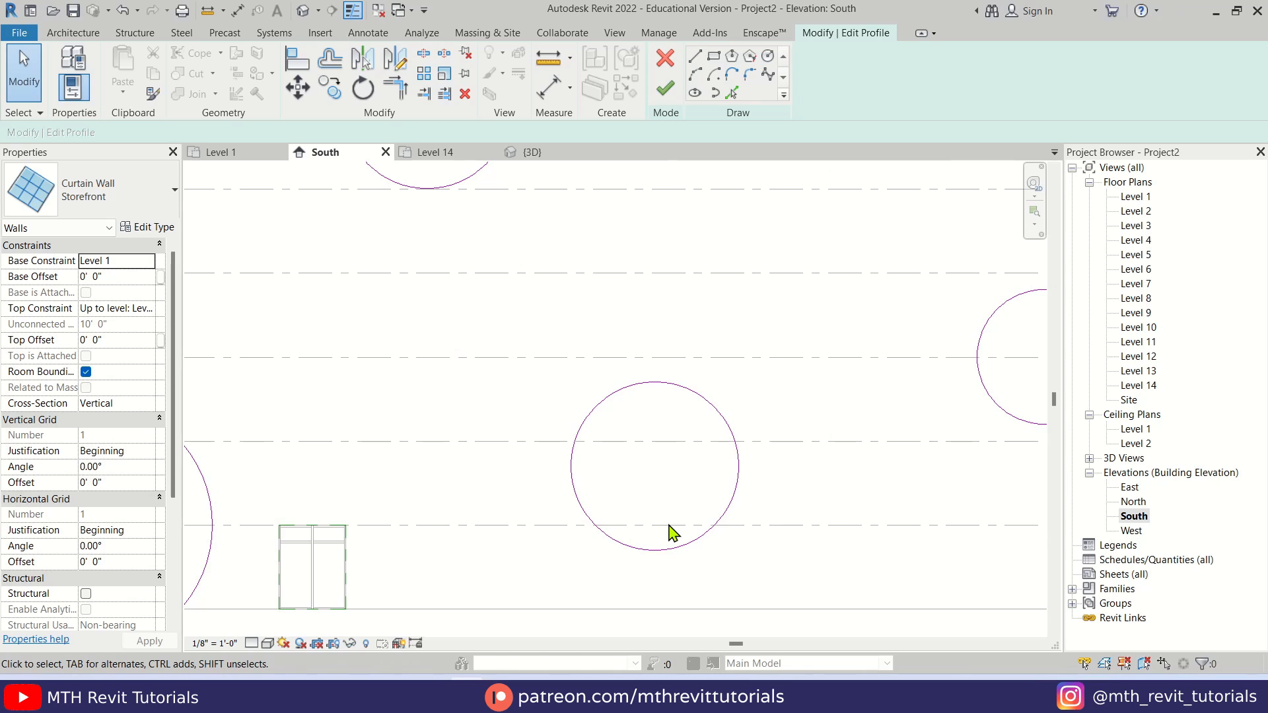
left_click(695, 55)
left_click(597, 525)
left_click(713, 526)
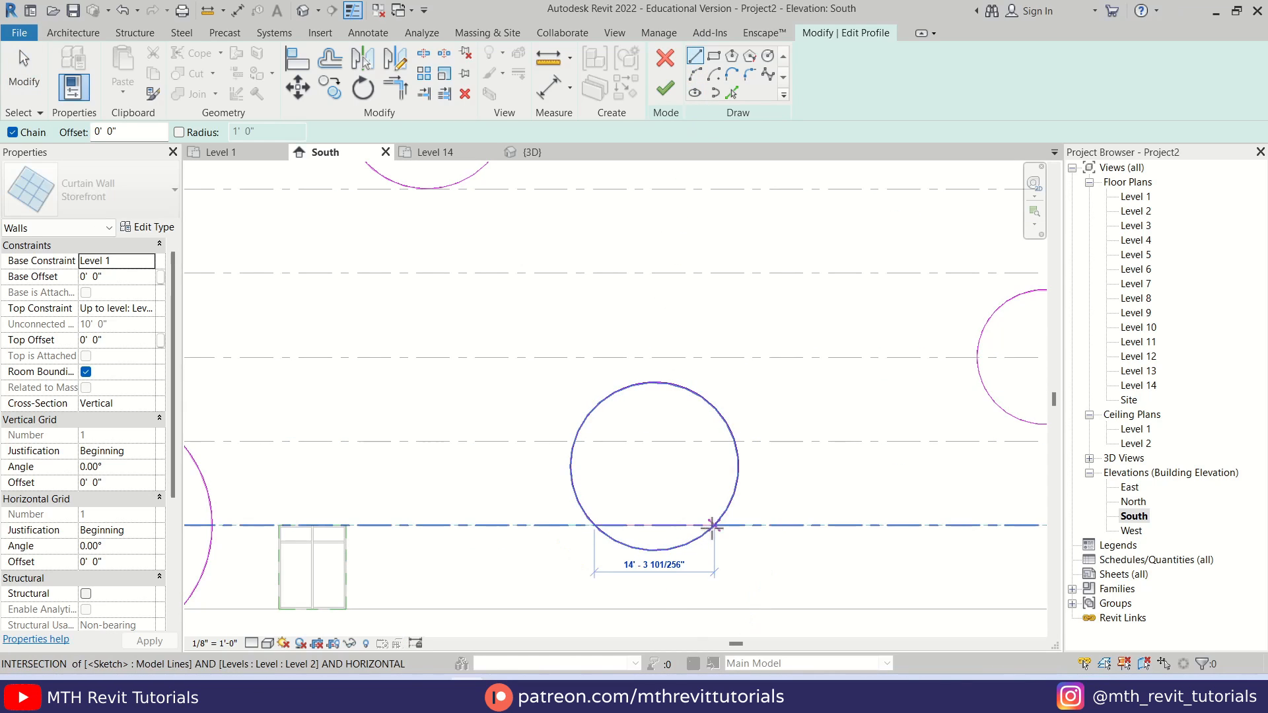
Step: Split the lowered circle below Level 2 and trim it to the horizontal line, removing the segment beneath
key("s")
key("l")
scroll(679, 544, "up", 2)
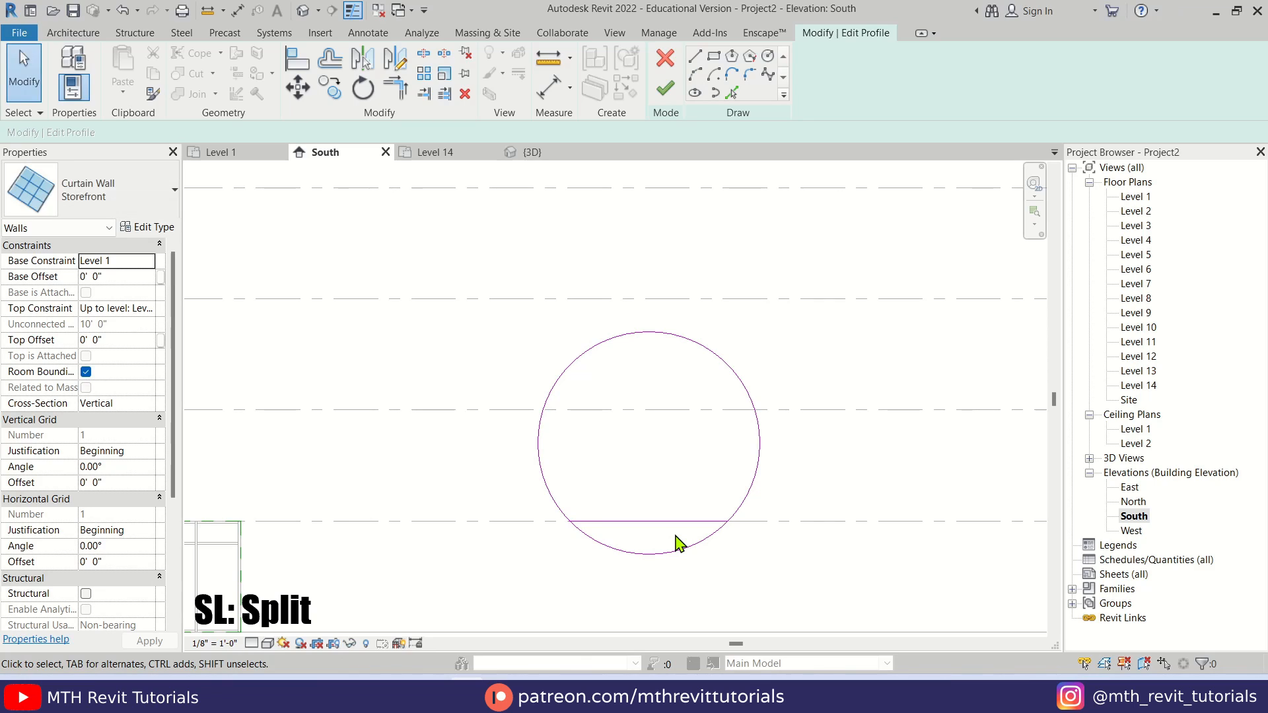
left_click(657, 541)
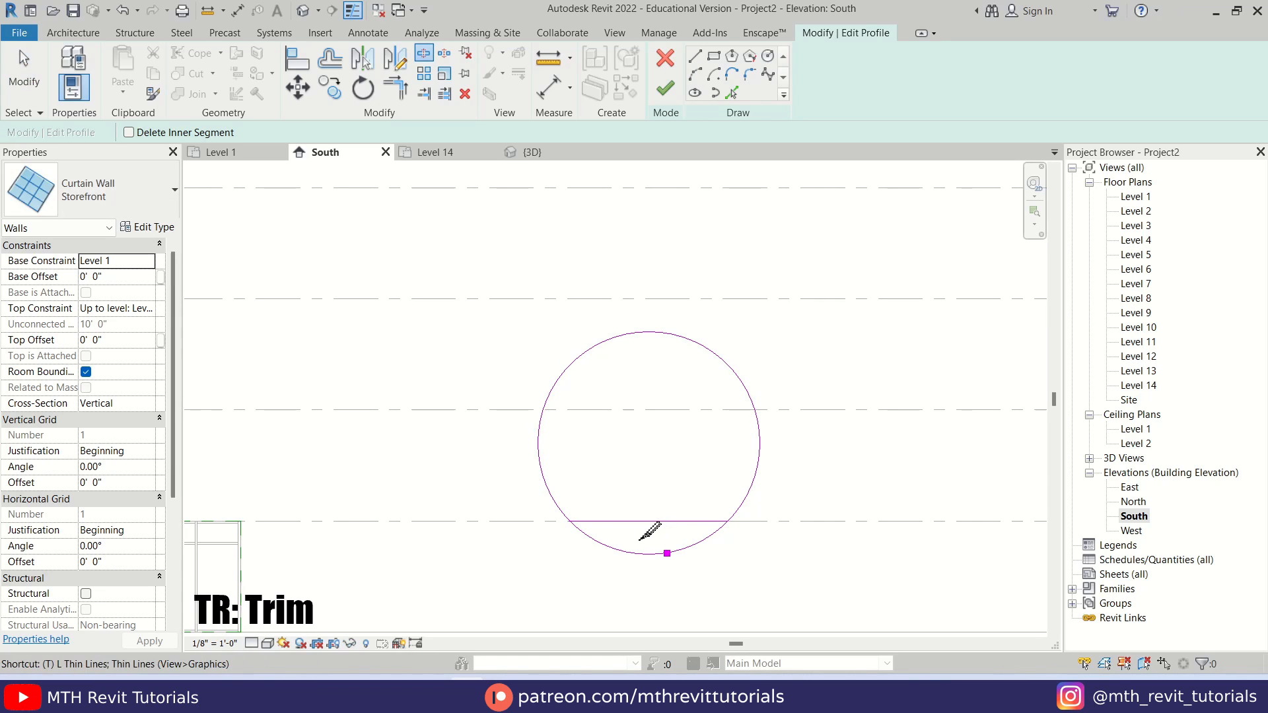
key("t")
key("r")
left_click(644, 523)
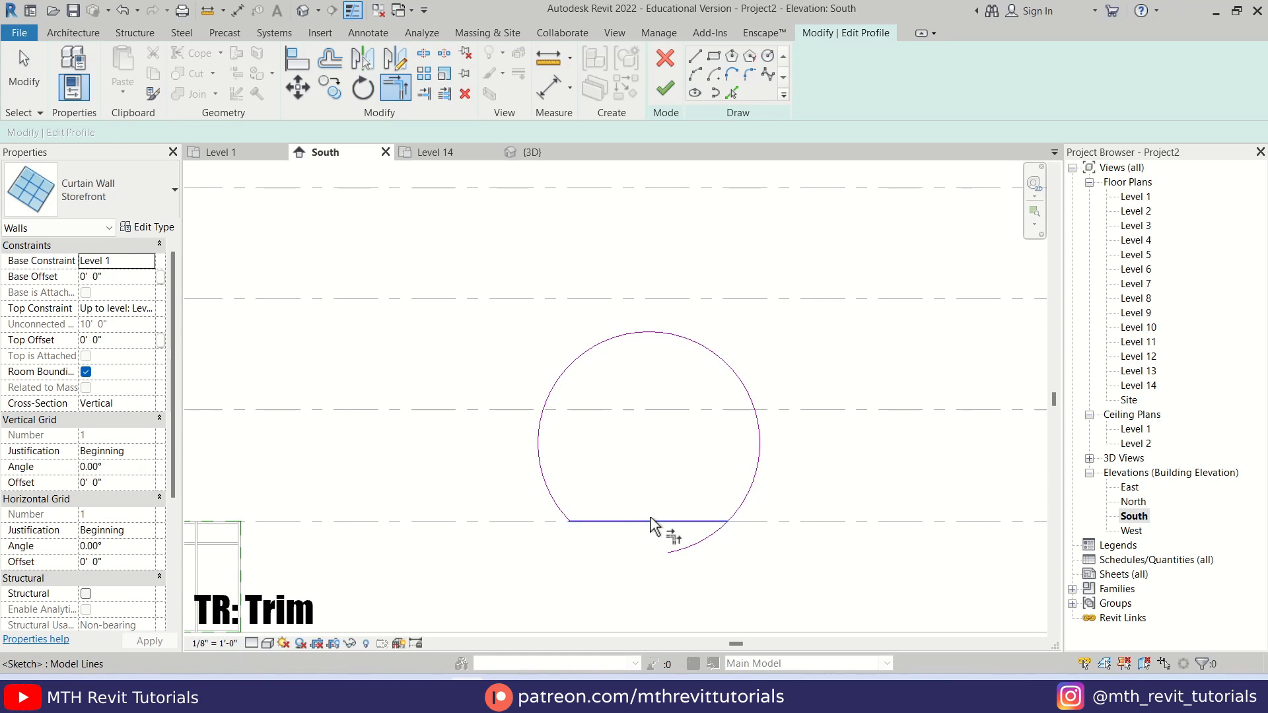
left_click(746, 490)
Step: Add sketch lines picked from the wall's left and bottom edges, crossing the 15' radius circle
scroll(815, 442, "down", 2)
middle_click_drag(395, 543, 642, 517)
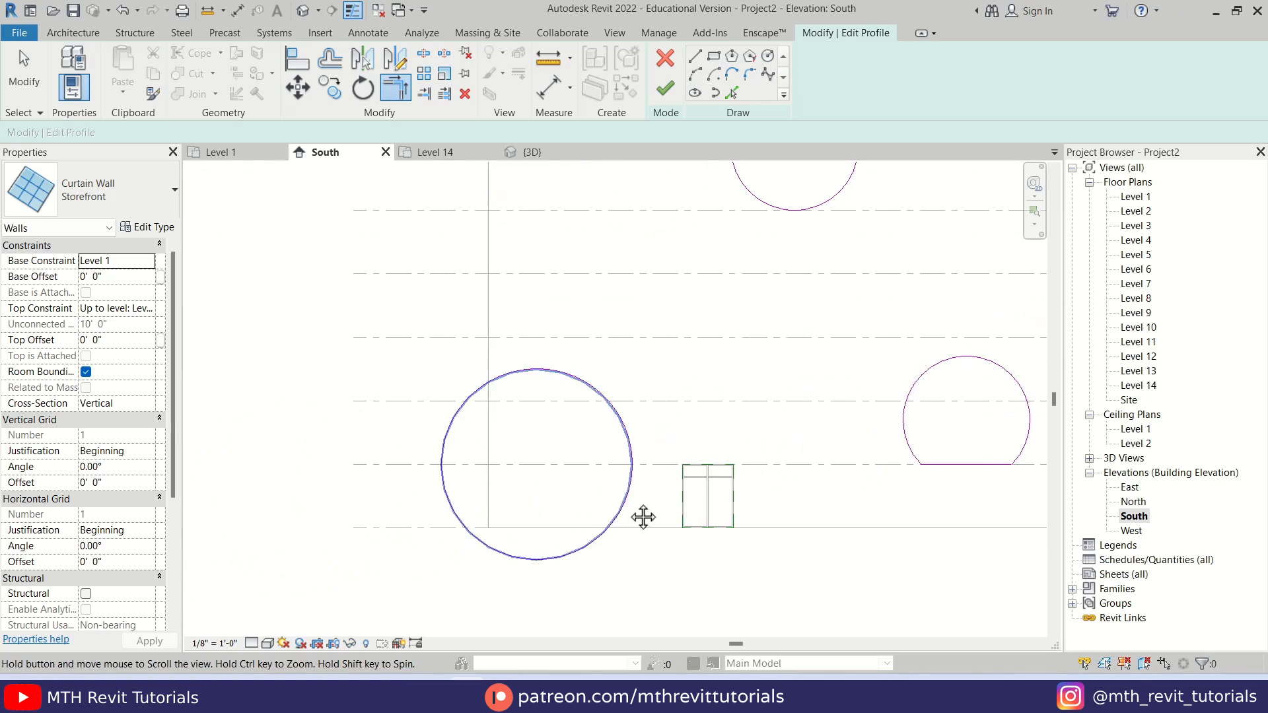
scroll(568, 489, "up", 1)
left_click(728, 91)
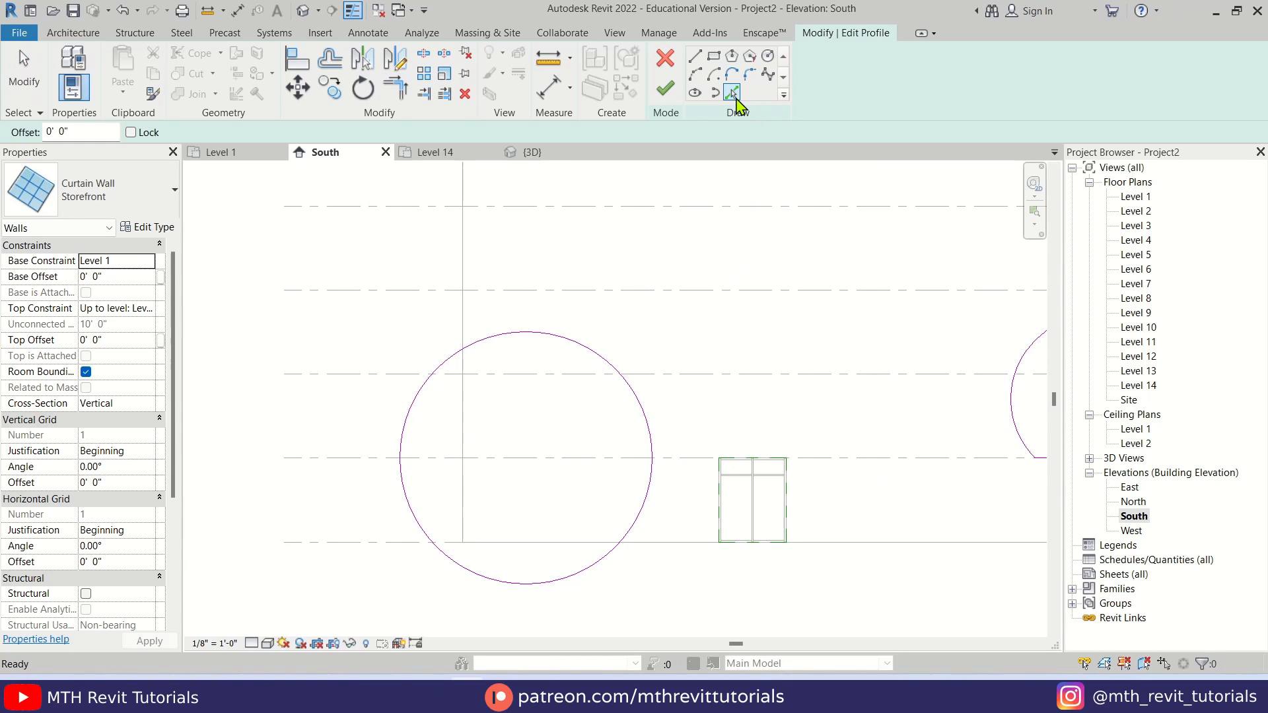
left_click(465, 525)
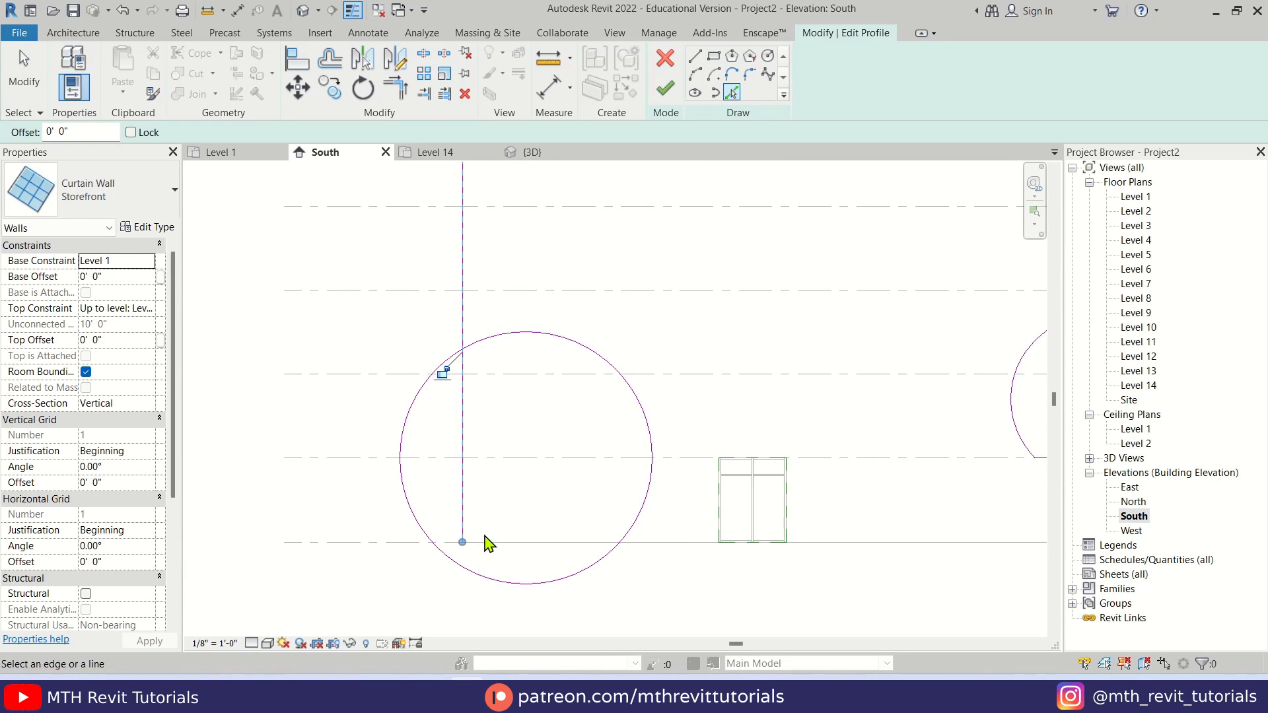
left_click(514, 544)
key("Escape")
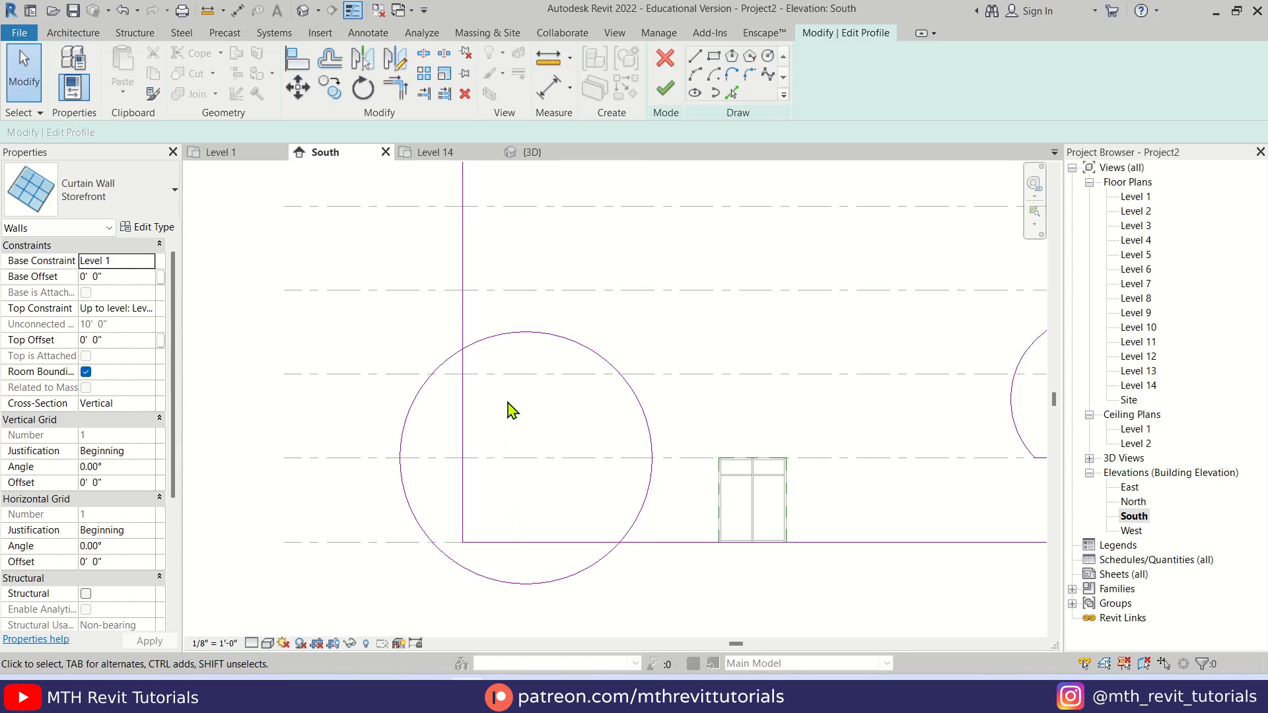
key("s")
key("l")
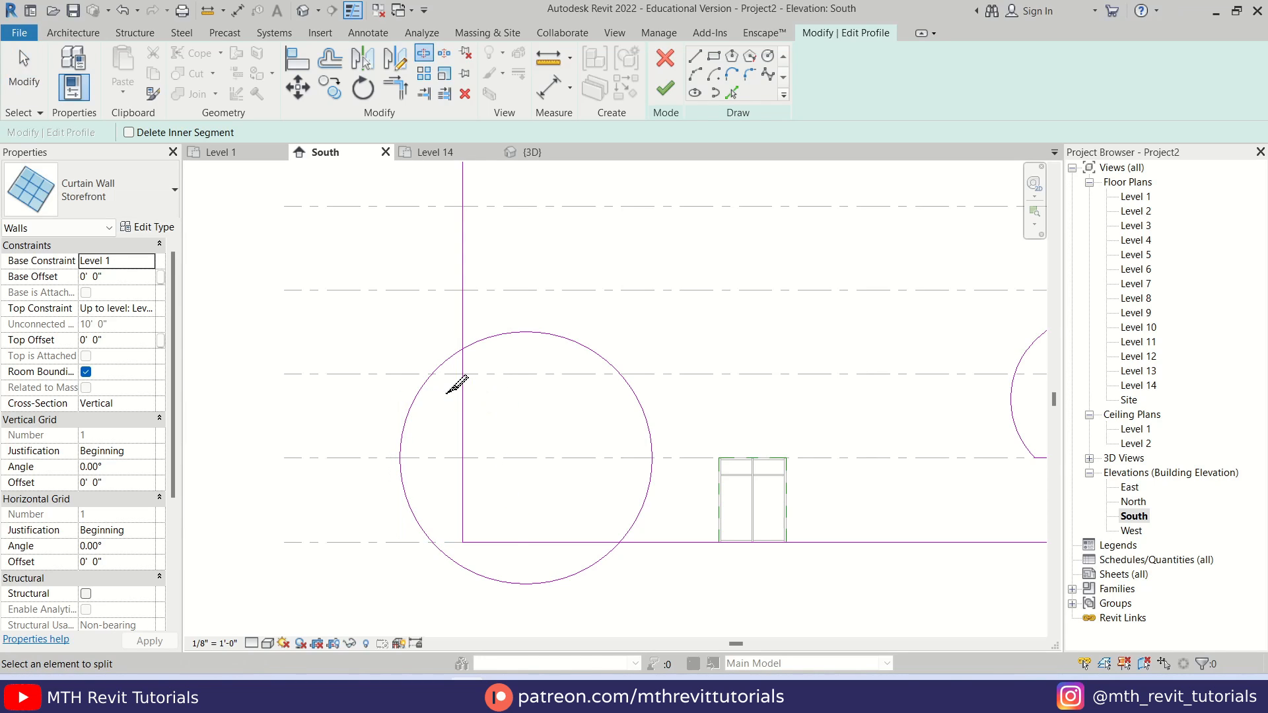
key("Escape")
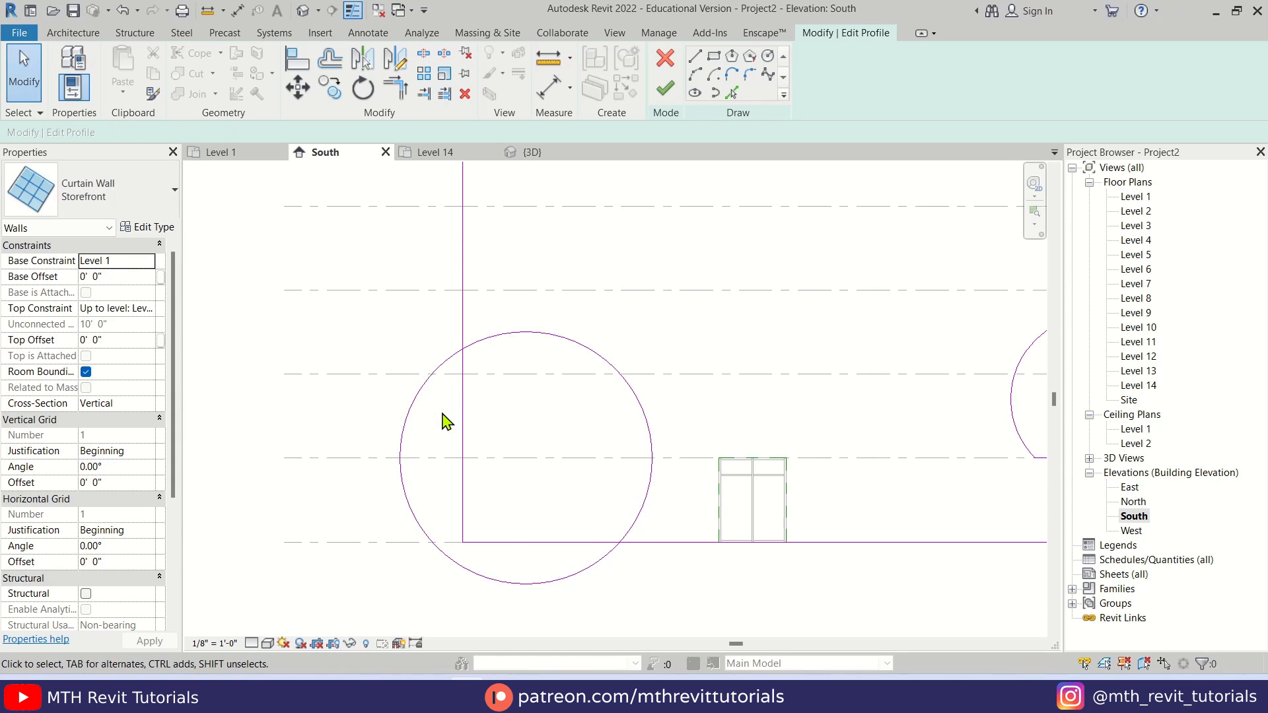
Step: Trim the 15' radius circle against the left and bottom edge lines, keeping only the part inside the wall
key("t")
key("r")
left_click(462, 355)
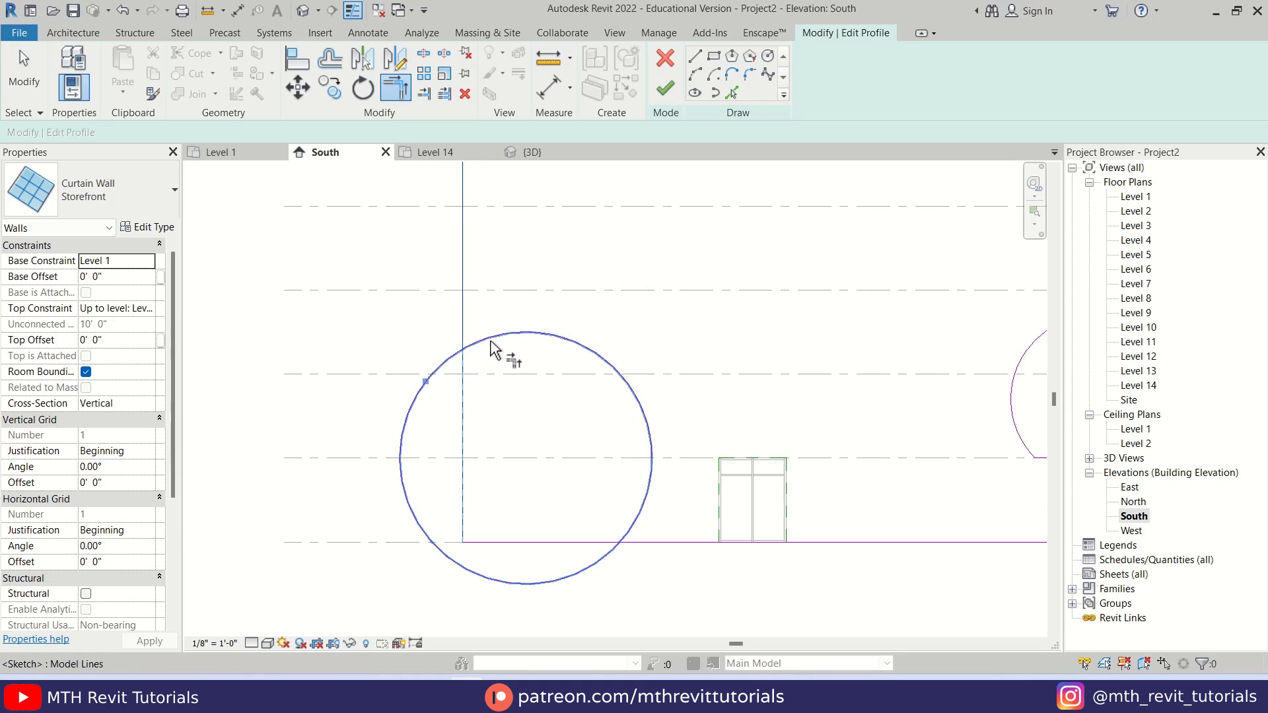
left_click(490, 340)
left_click(571, 542)
left_click(639, 516)
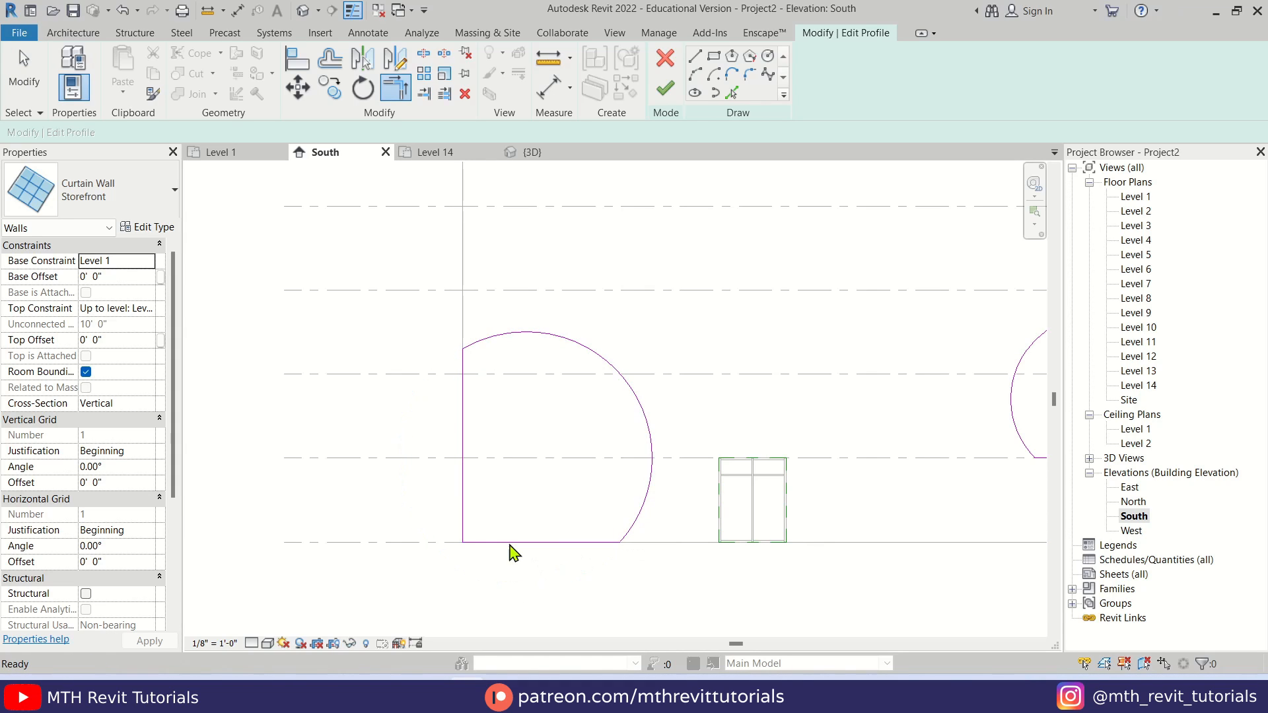
scroll(462, 552, "down", 5)
key("Escape")
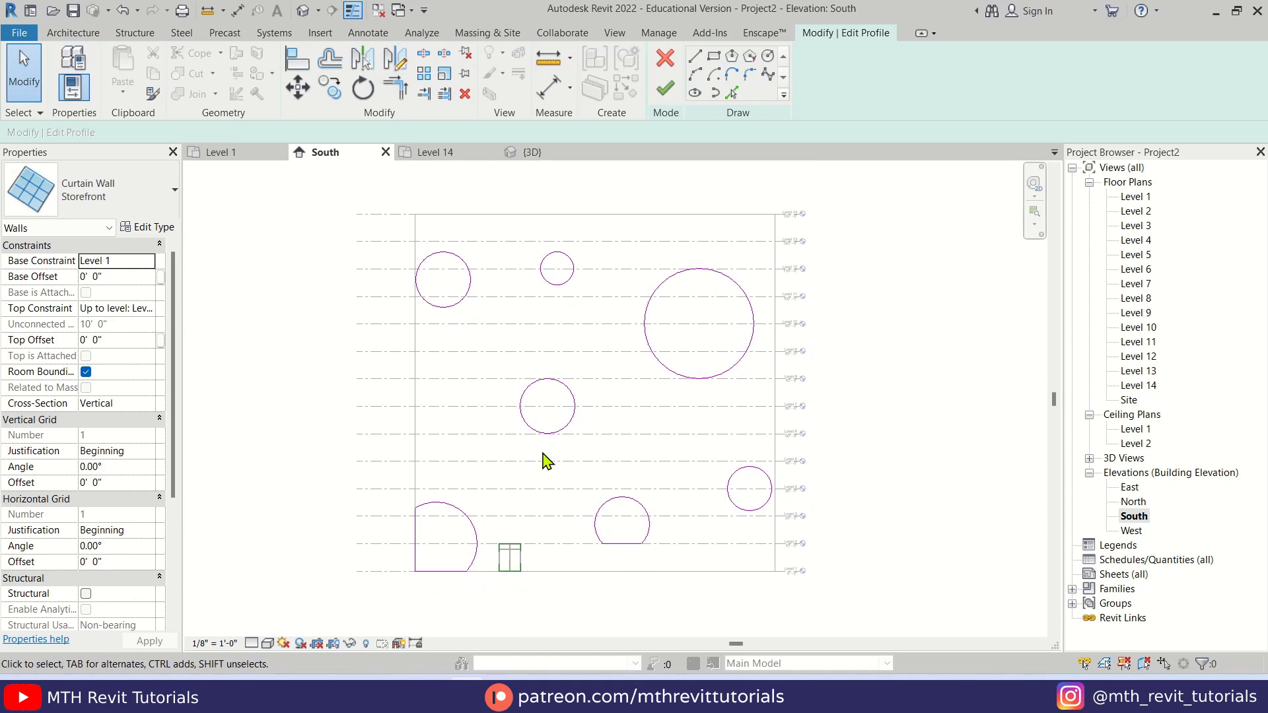
Step: Finish the profile edit and resolve the curtain wall mullion error by deleting the affected elements
left_click(666, 92)
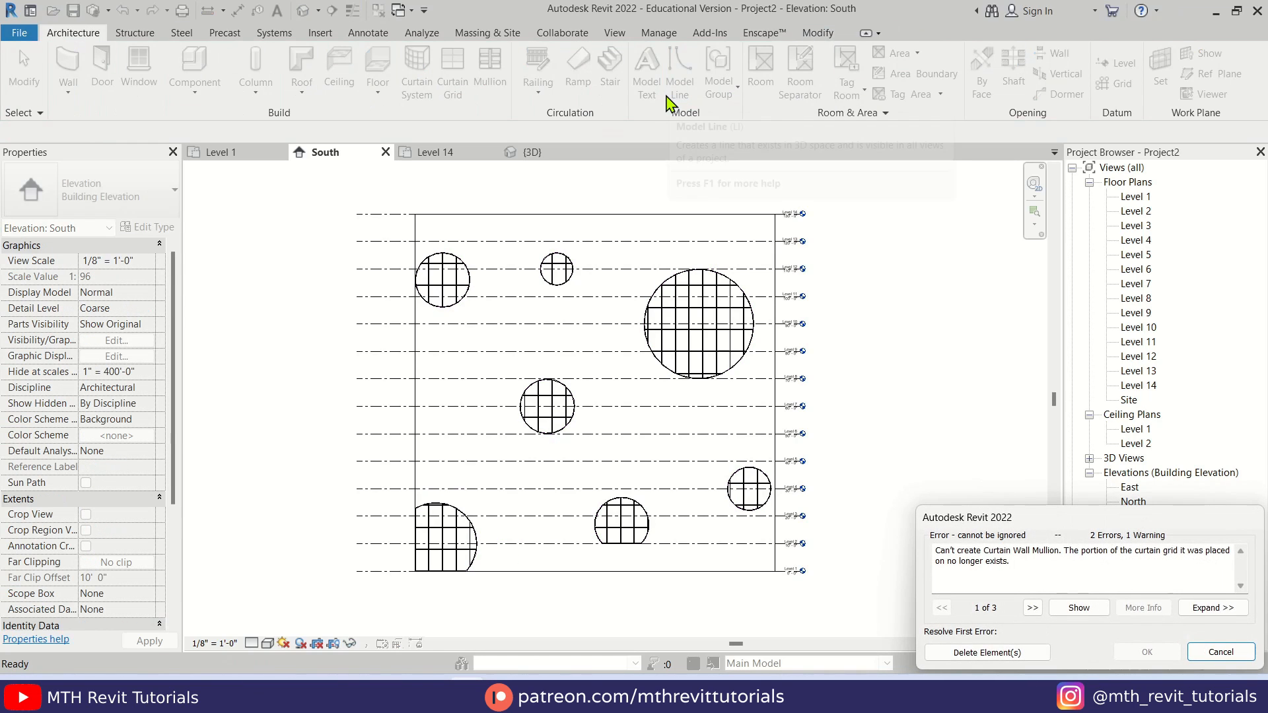
left_click(988, 652)
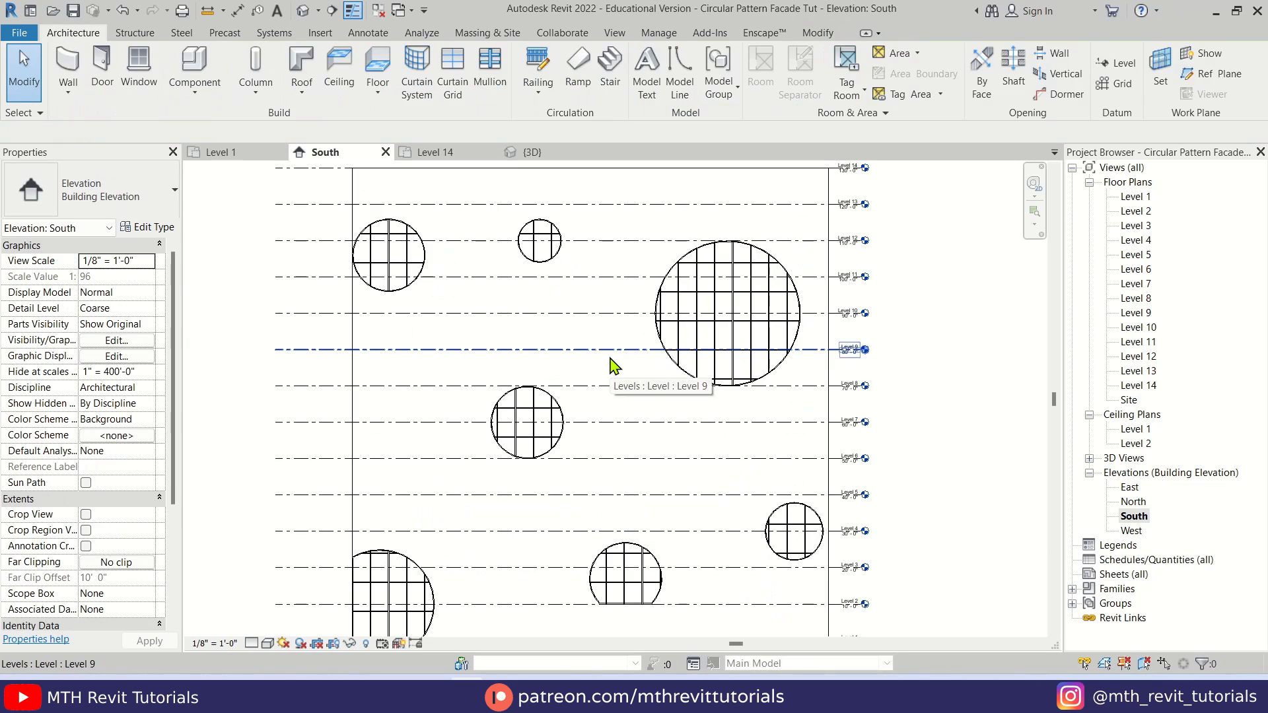
Step: In the 3D view, set the Storefront curtain wall type's vertical grid spacing to 3' and horizontal grid spacing to 6'
left_click(303, 10)
scroll(731, 399, "down", 3)
middle_click_drag(726, 399, 549, 544)
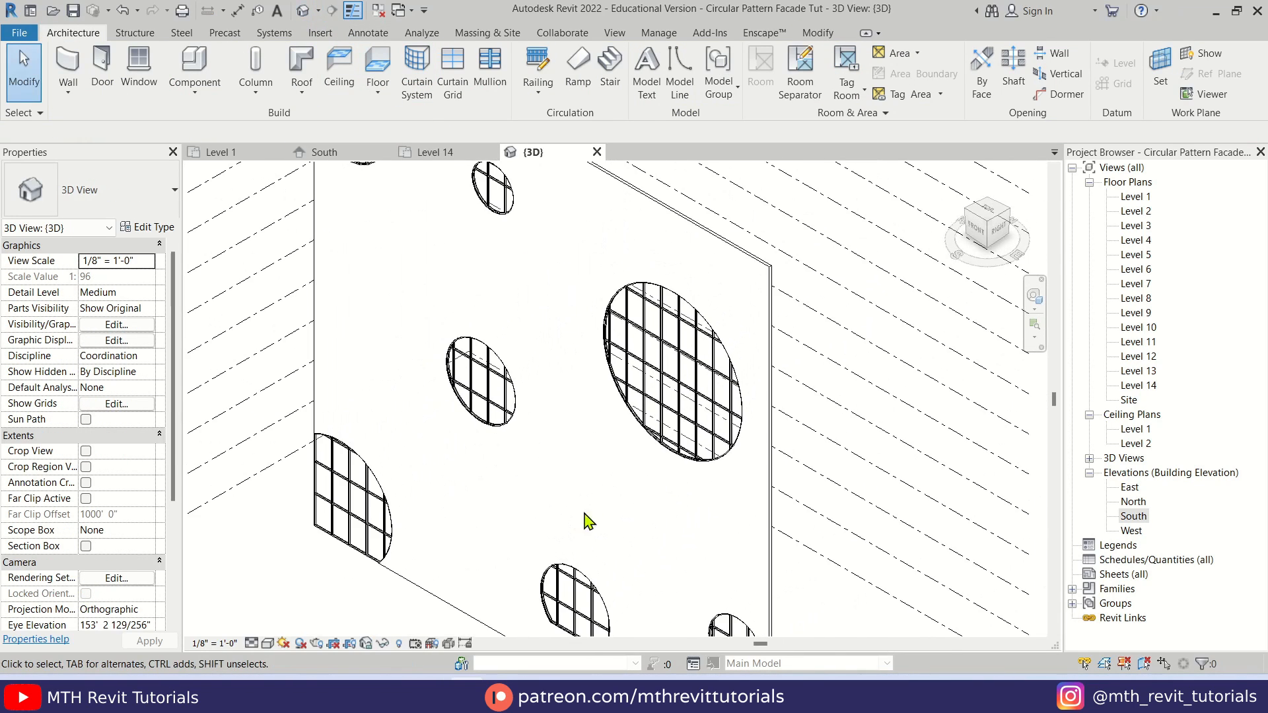
scroll(563, 422, "down", 1)
middle_click_drag(560, 404, 639, 485)
scroll(616, 457, "up", 1)
scroll(756, 456, "up", 4)
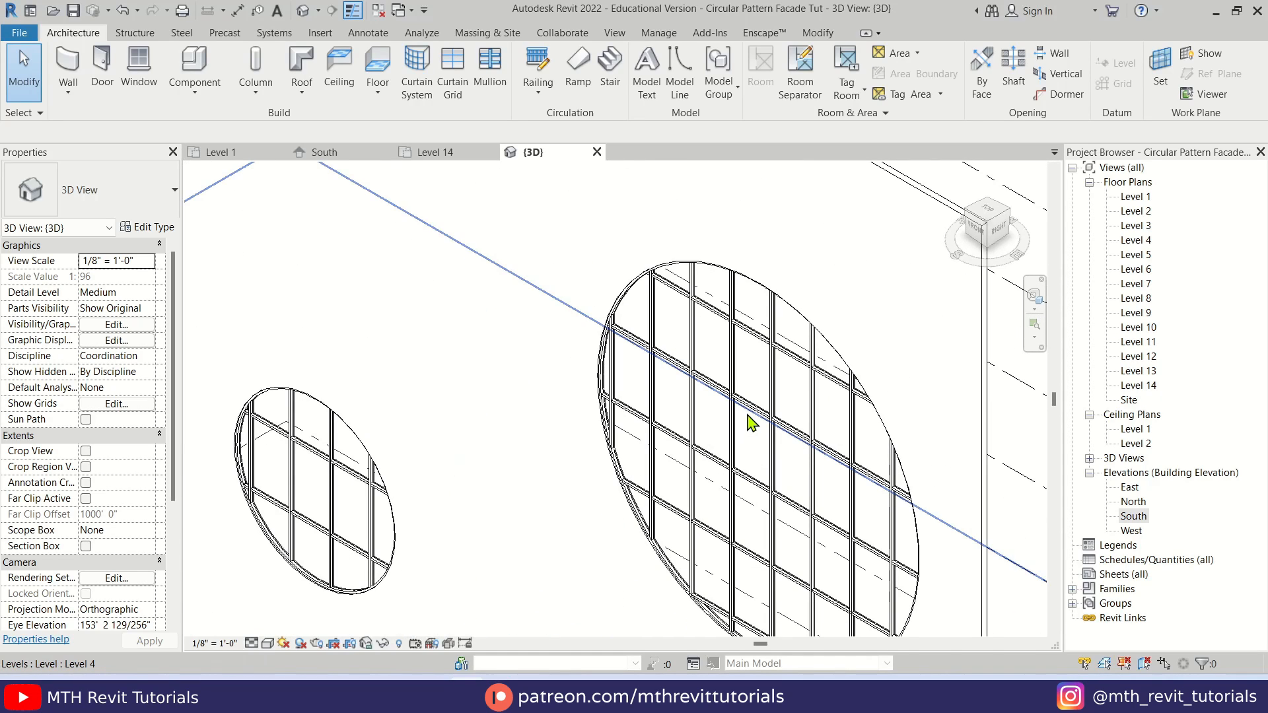
left_click(741, 375)
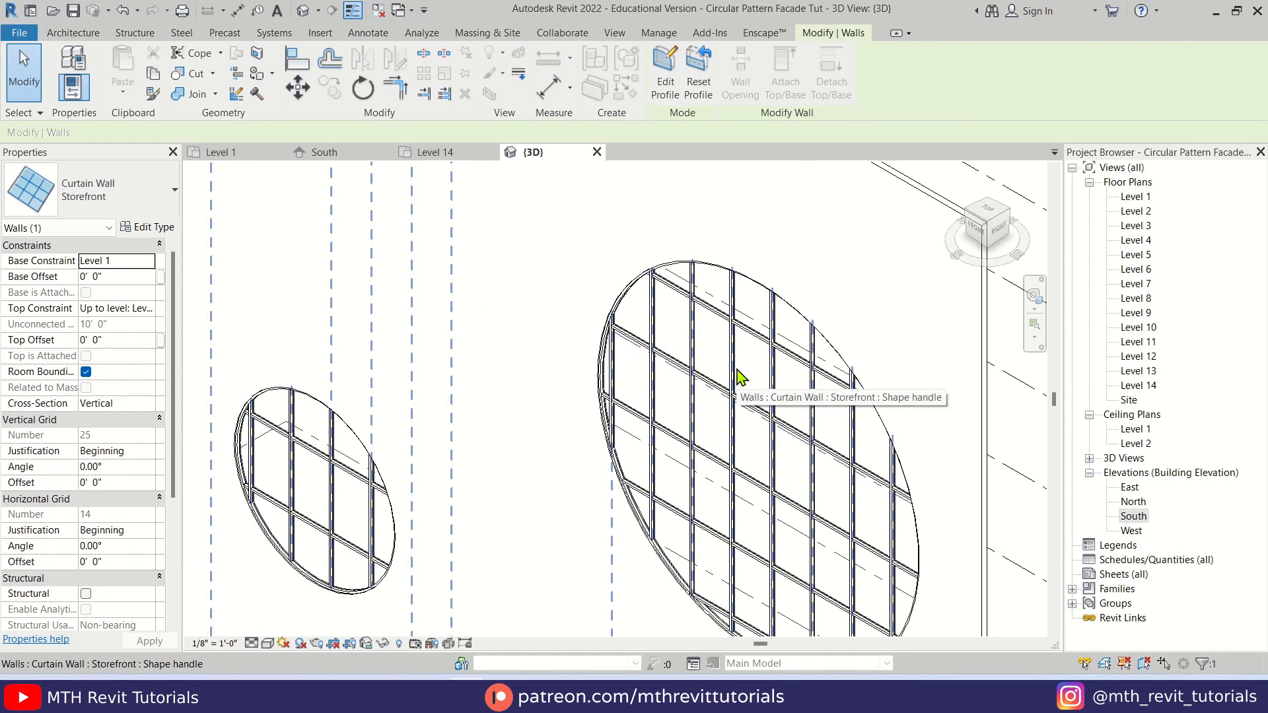
left_click(148, 226)
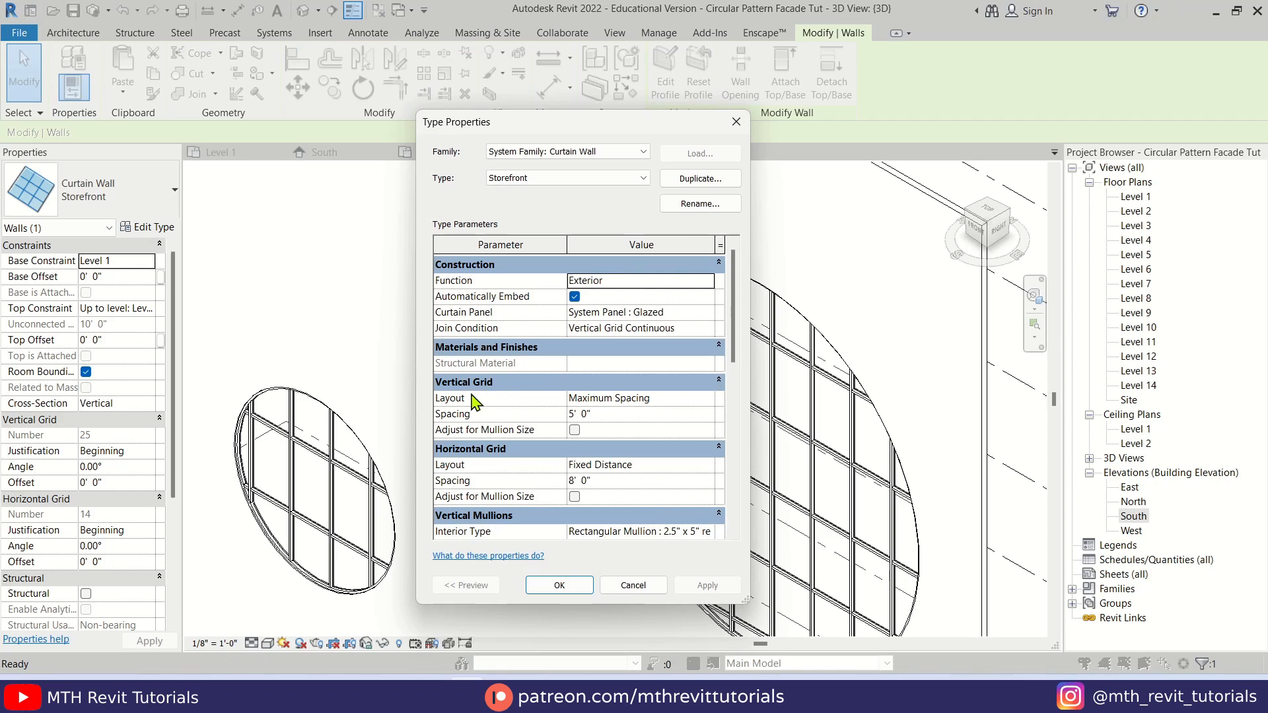
left_click(644, 412)
type("3")
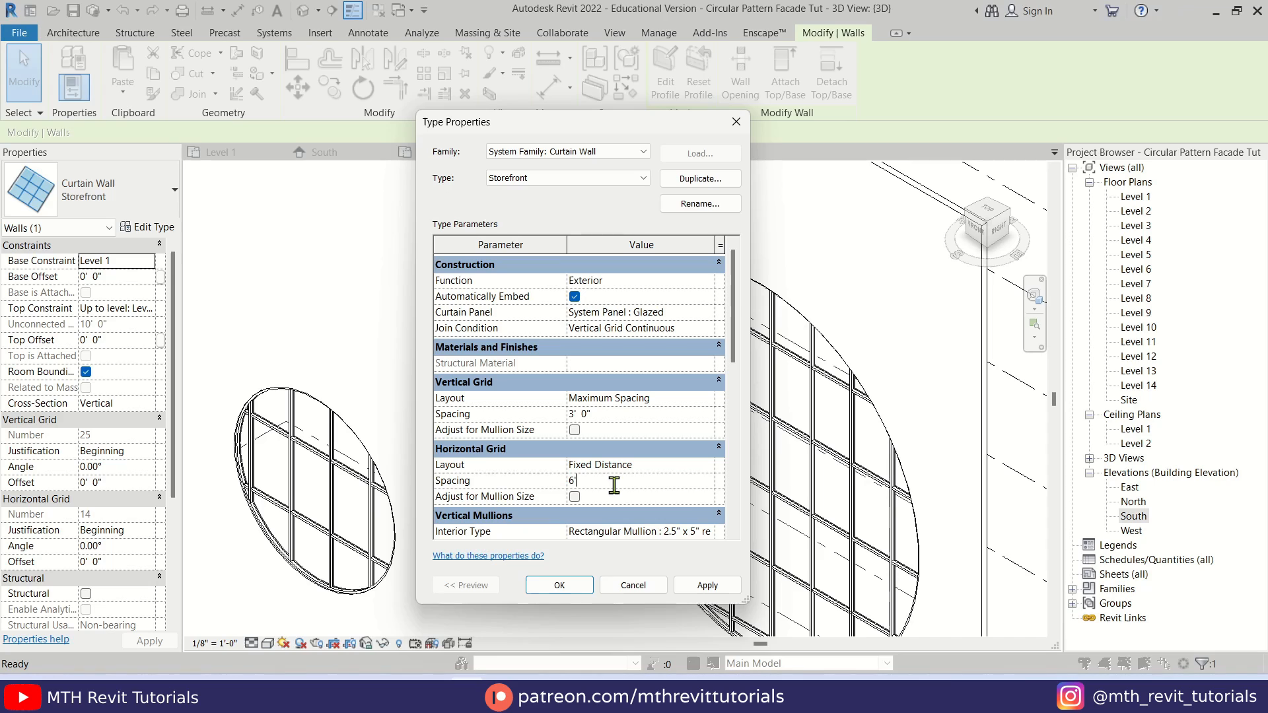
Step: Set the type's vertical interior, Border 1 and Border 2 mullions to Rectangular Mullion : 1.5" x 2.5" rectangular
scroll(683, 525, "down", 3)
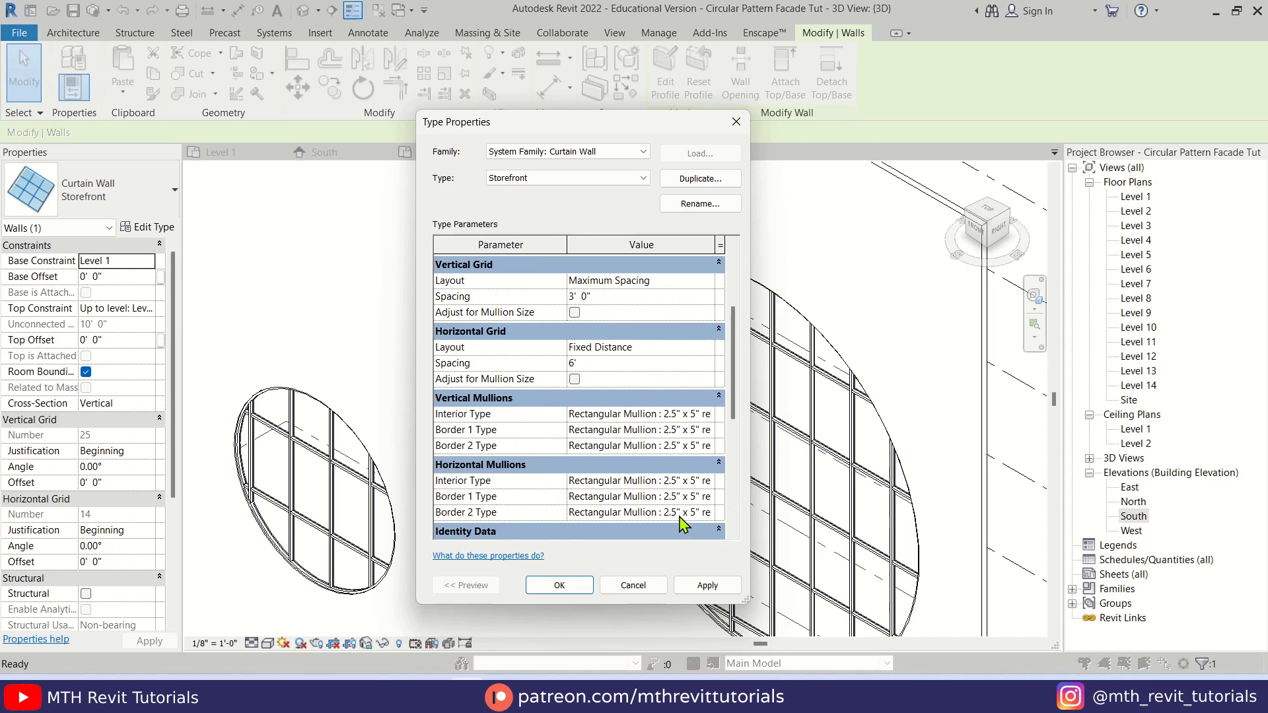
left_click(707, 414)
left_click(707, 414)
left_click(726, 473)
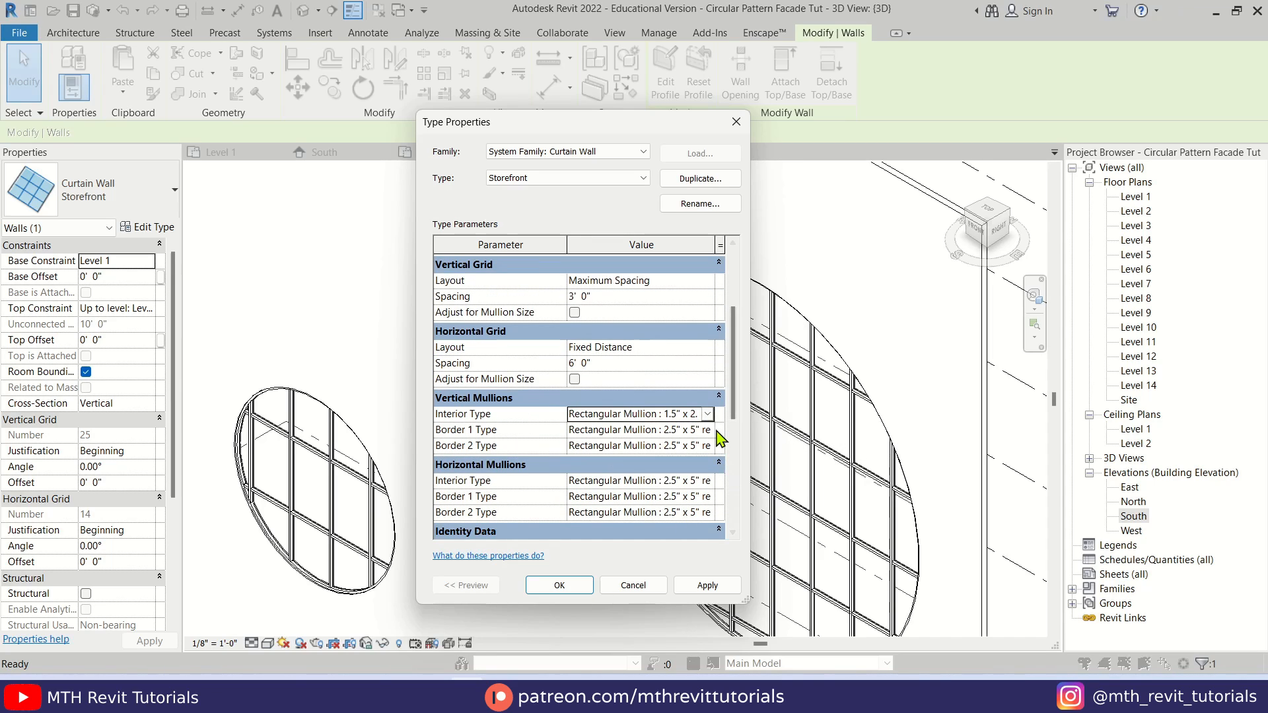
left_click(711, 430)
left_click(707, 429)
left_click(705, 486)
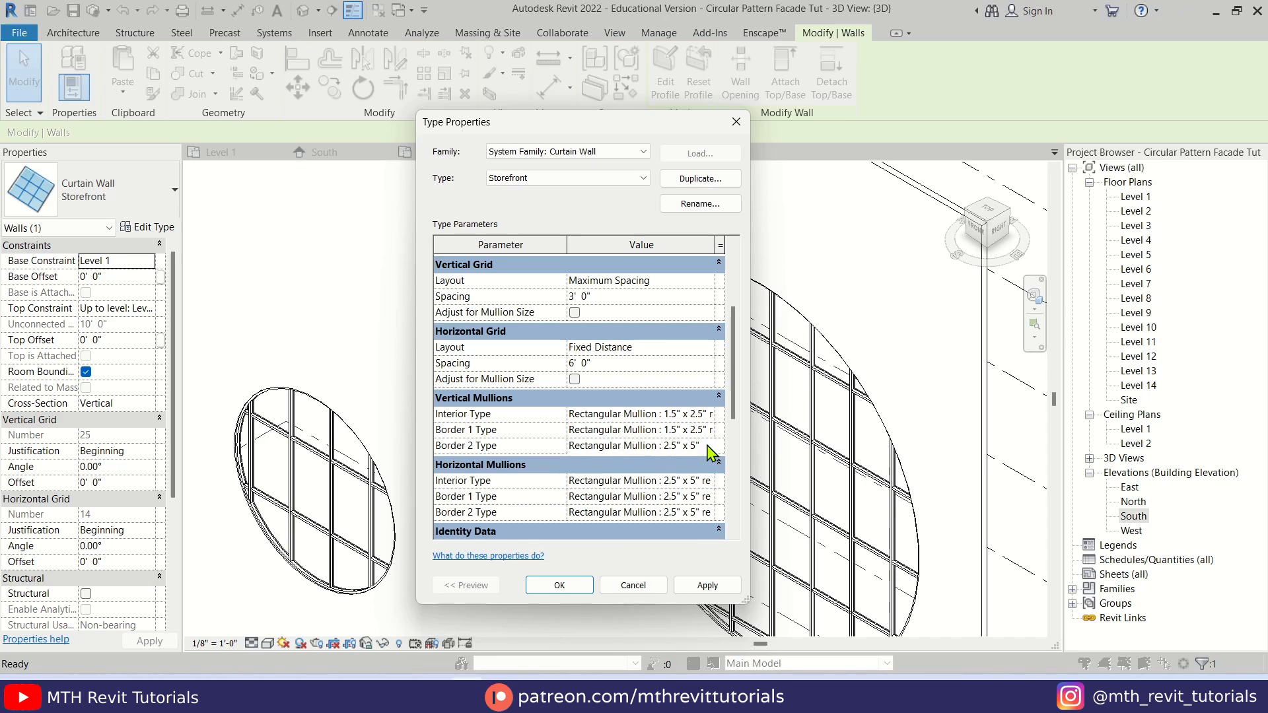
left_click(708, 447)
left_click(708, 445)
left_click(710, 480)
Step: Set all three horizontal mullion types to Rectangular Mullion : 1.5" x 2.5" rectangular and apply the Storefront type changes
scroll(716, 475, "down", 2)
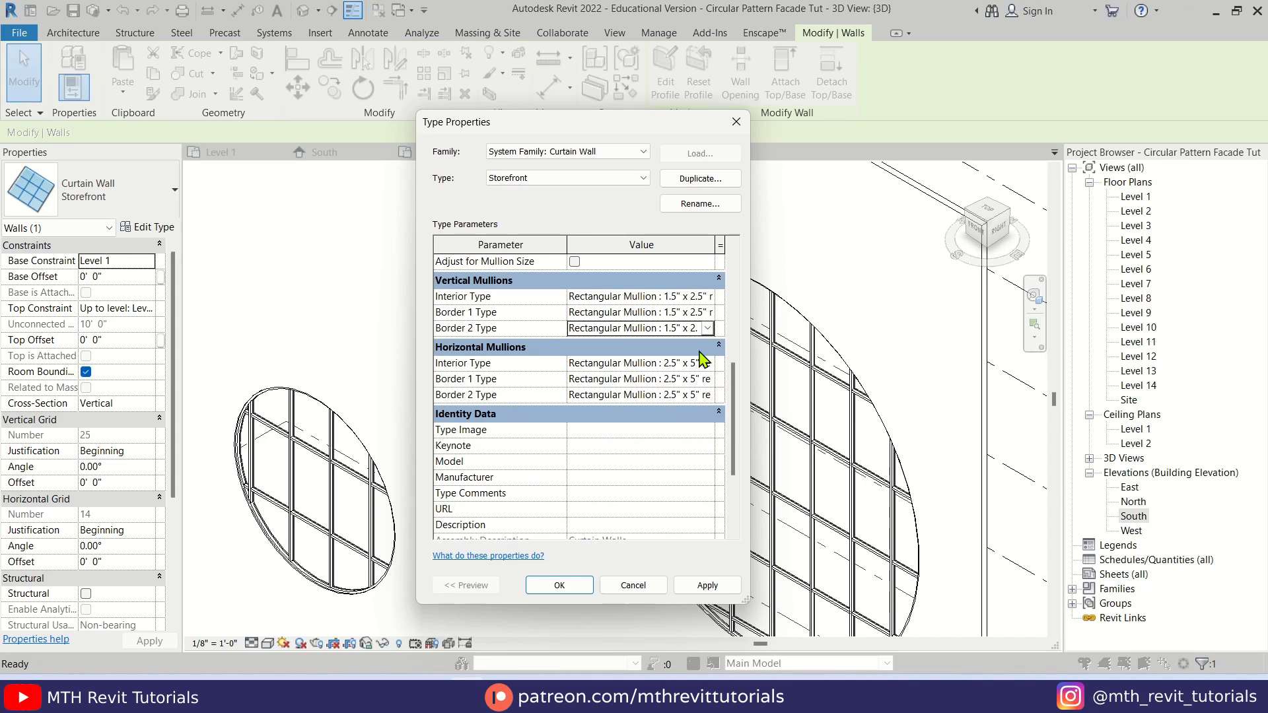
left_click(707, 363)
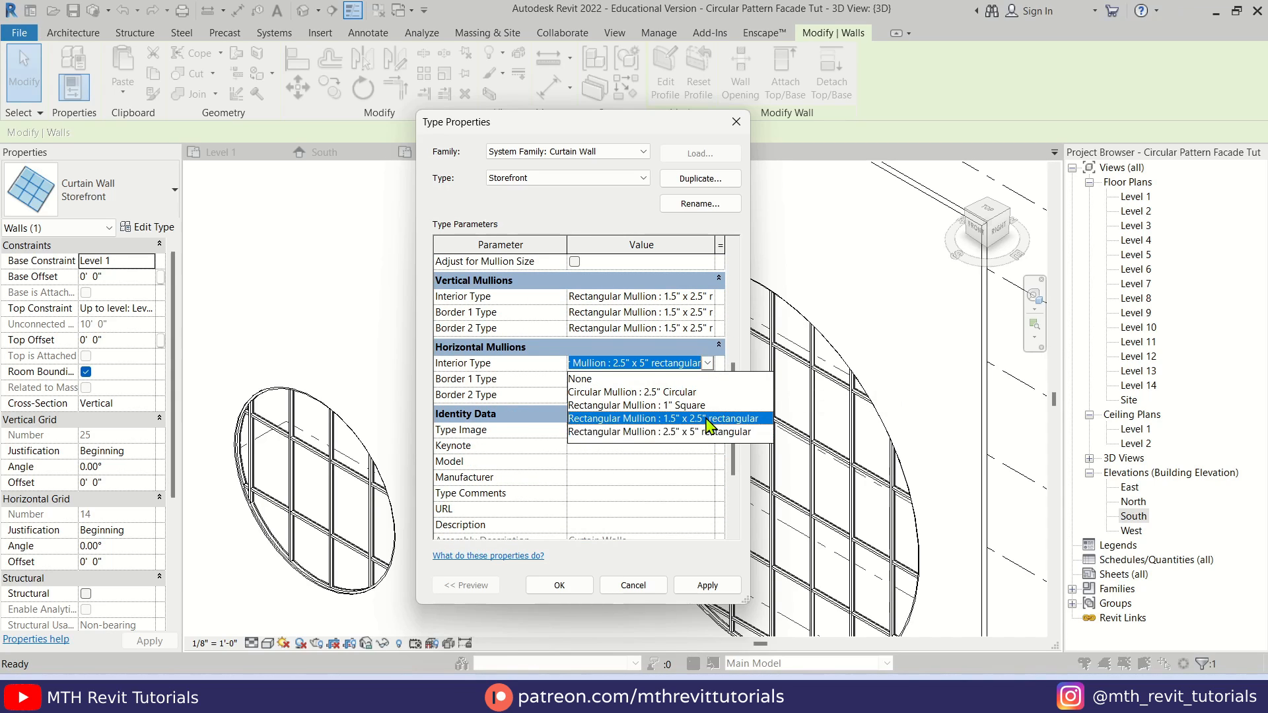
left_click(707, 419)
left_click(708, 379)
left_click(705, 434)
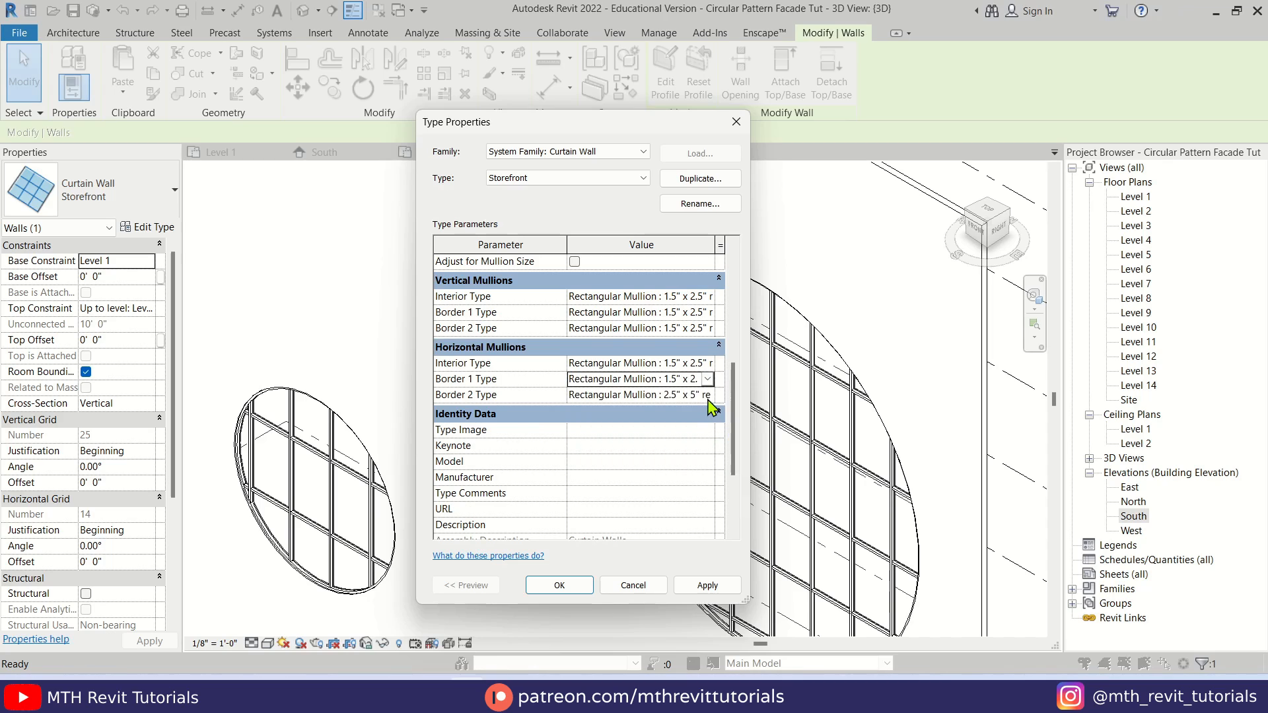
left_click(707, 395)
left_click(704, 463)
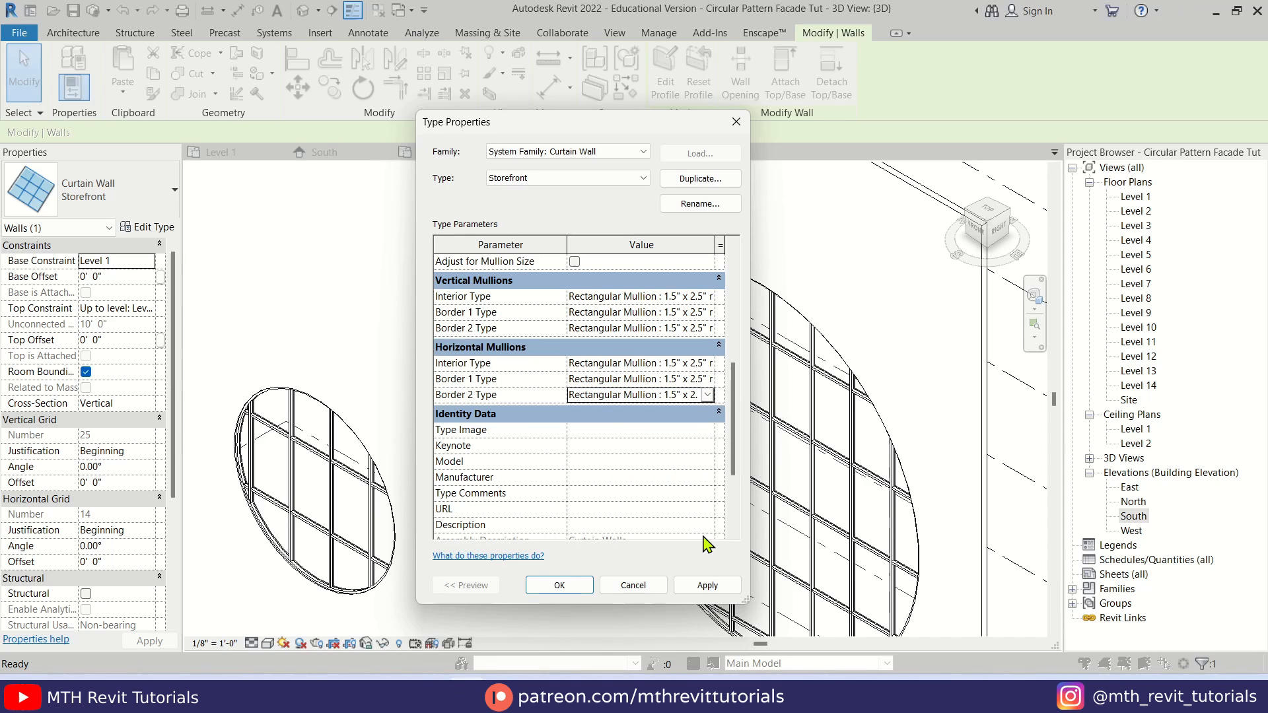
left_click(708, 585)
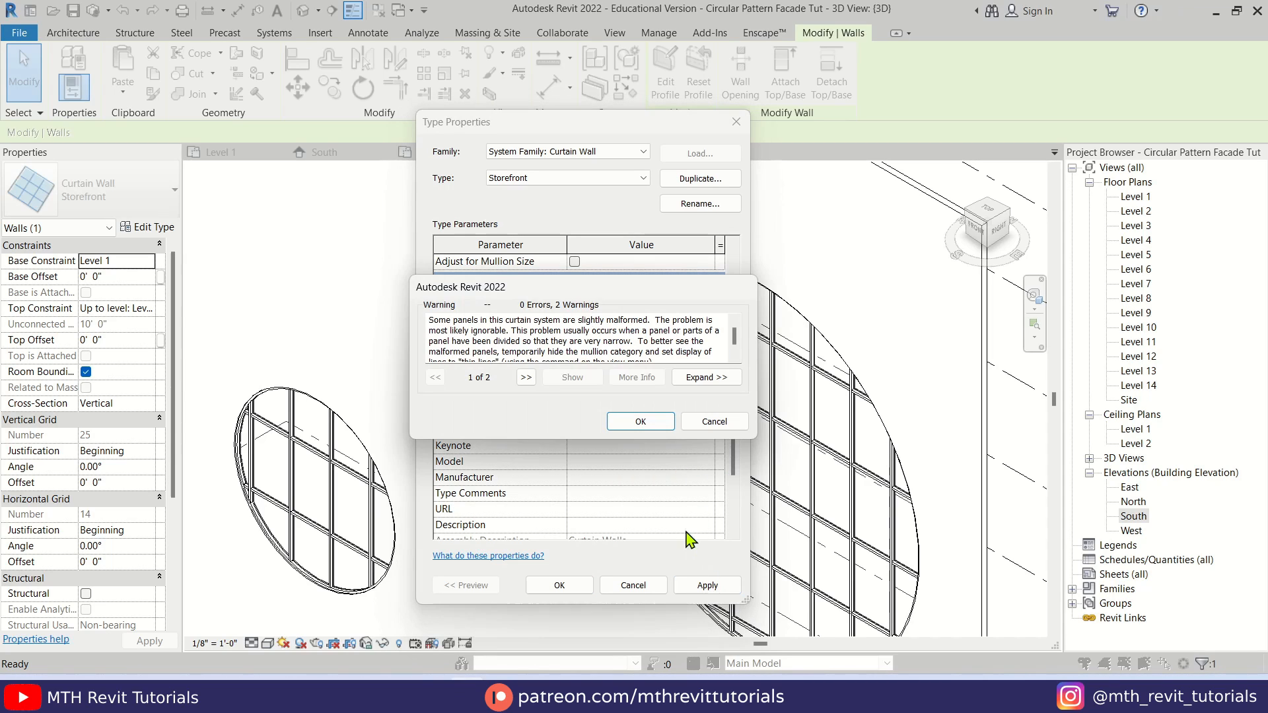
left_click(641, 421)
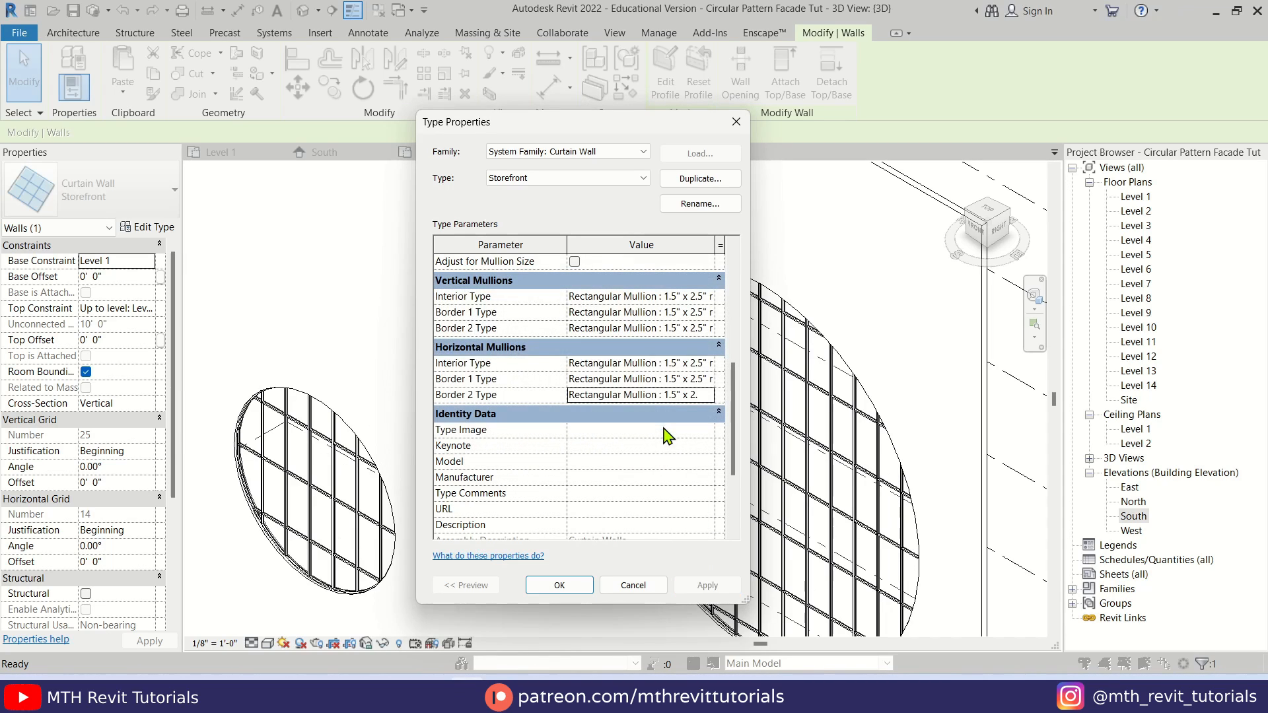
left_click(559, 586)
key("Escape")
Step: Examine the mullion grid in the circular openings across the facade in 3D
scroll(758, 416, "up", 5)
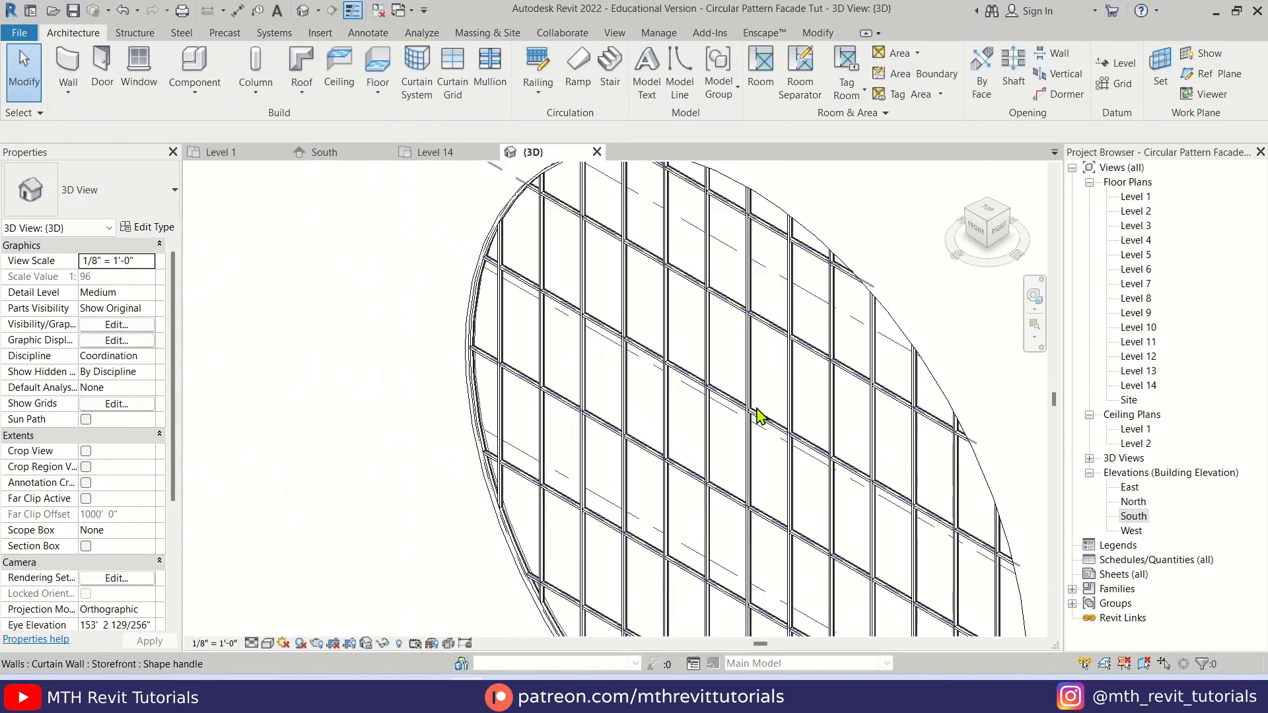
scroll(694, 369, "down", 7)
middle_click_drag(584, 397, 578, 313)
scroll(538, 414, "down", 2)
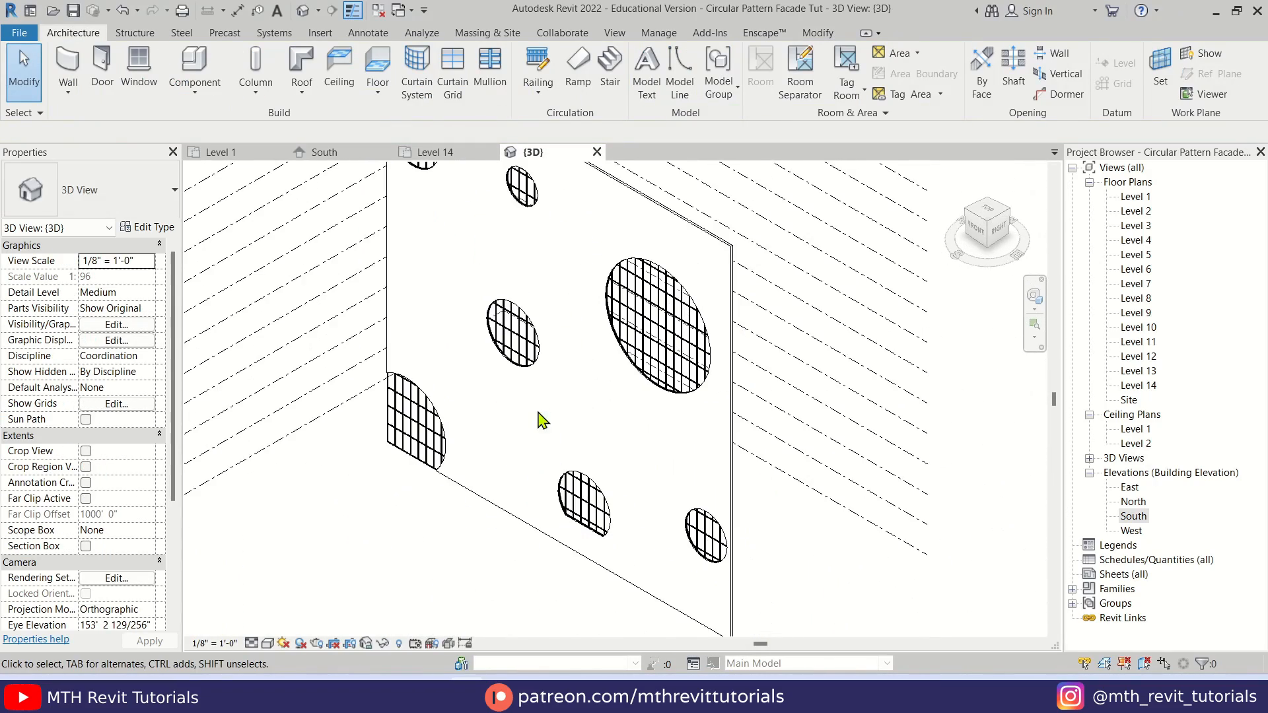
middle_click_drag(537, 418, 555, 294, "shift")
scroll(552, 293, "up", 1)
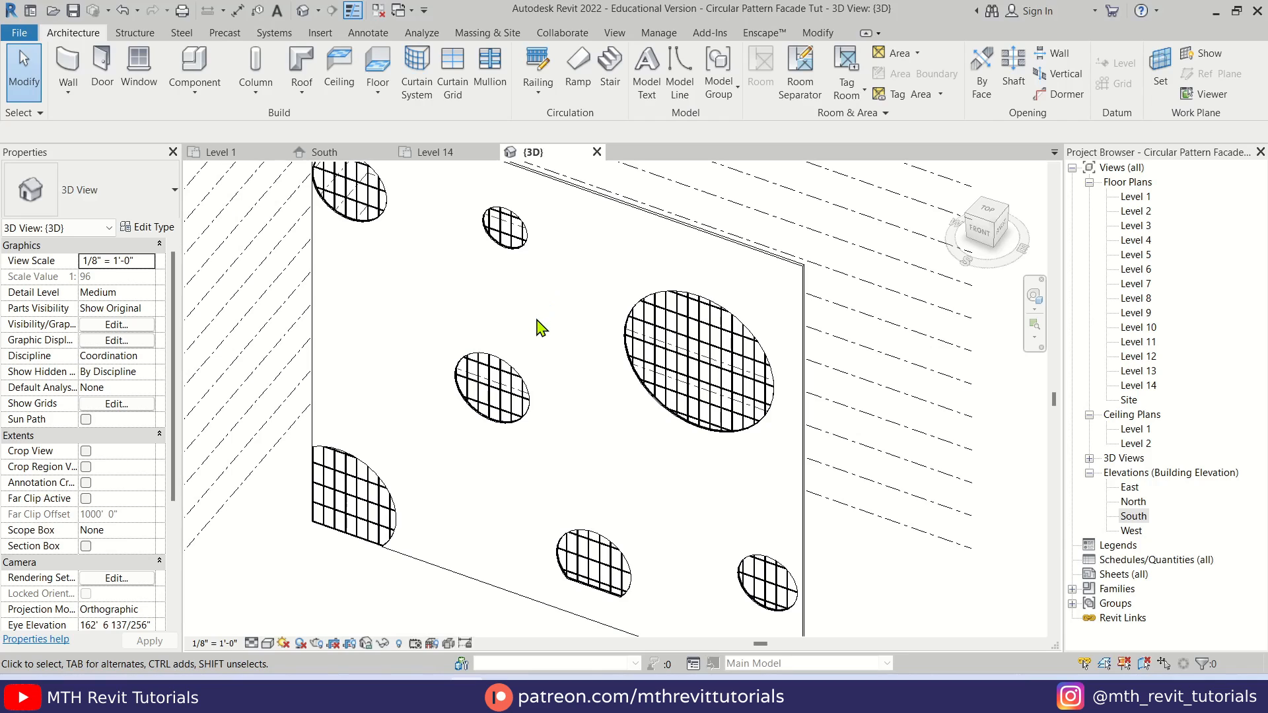
Step: In the Level 1 floor plan, start a new wall and duplicate the Generic - 6" wall type as 6'
double_click(1134, 198)
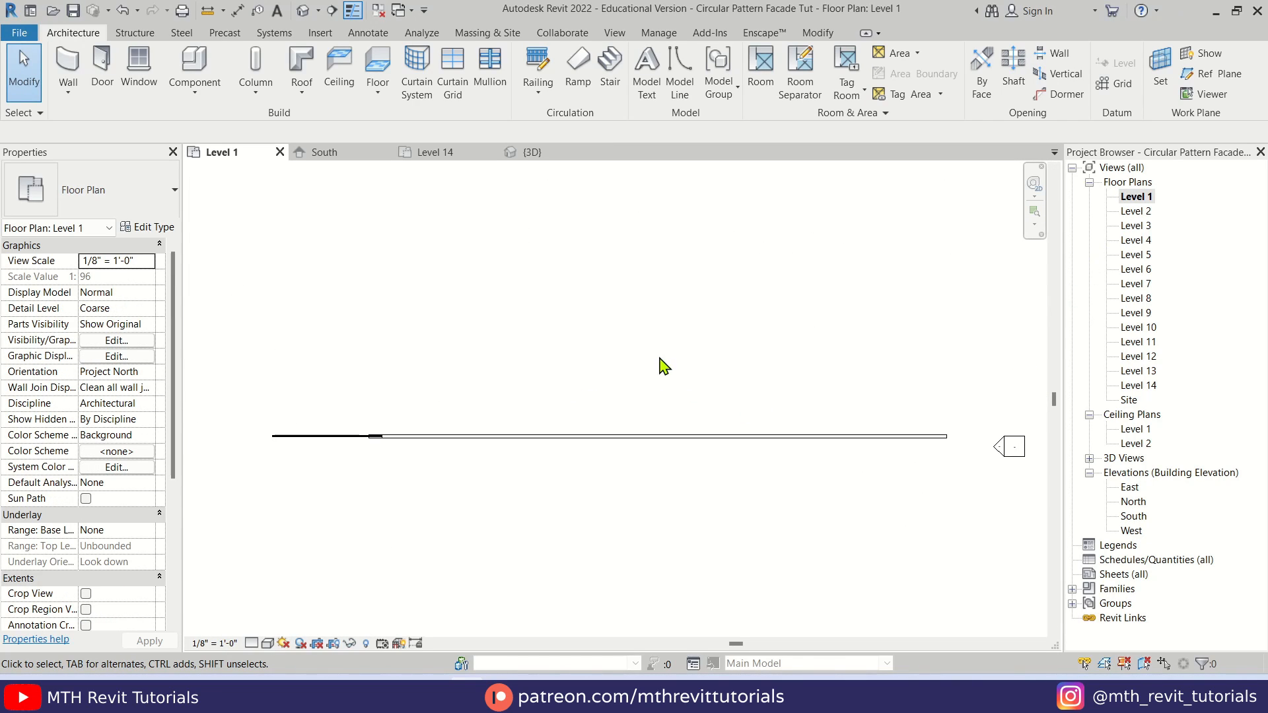
left_click(69, 66)
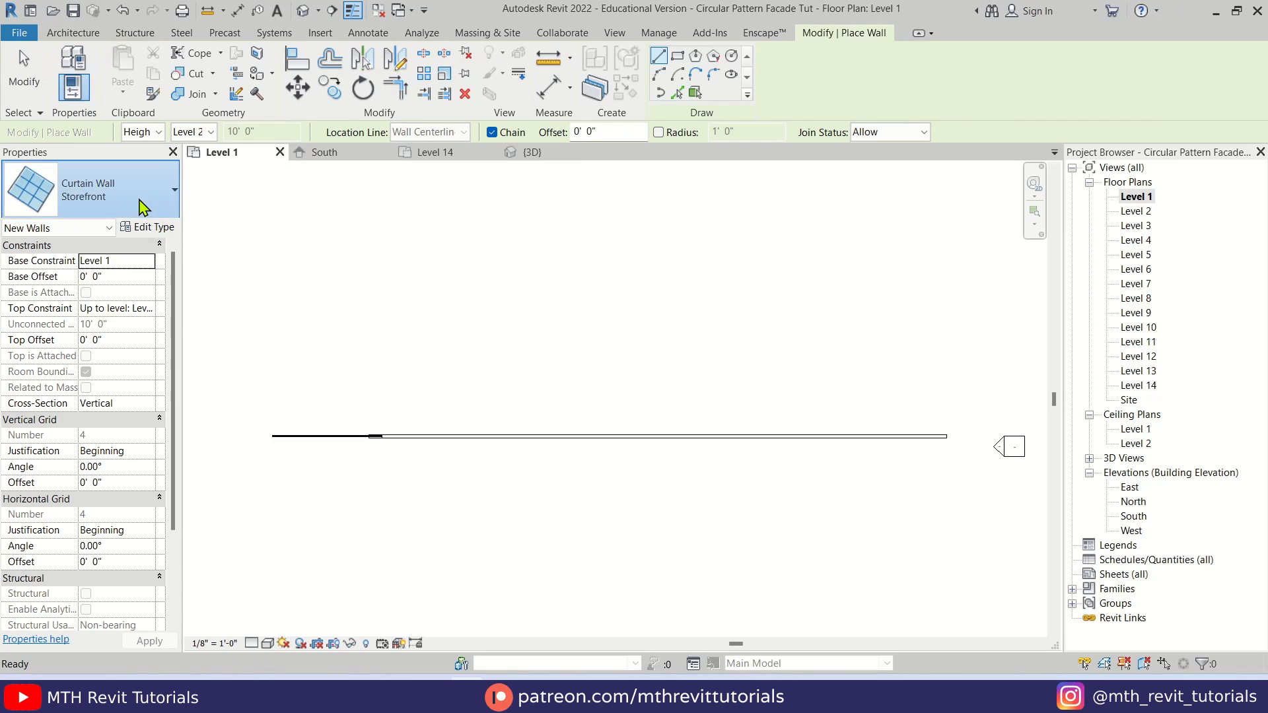
left_click(142, 198)
scroll(159, 333, "up", 3)
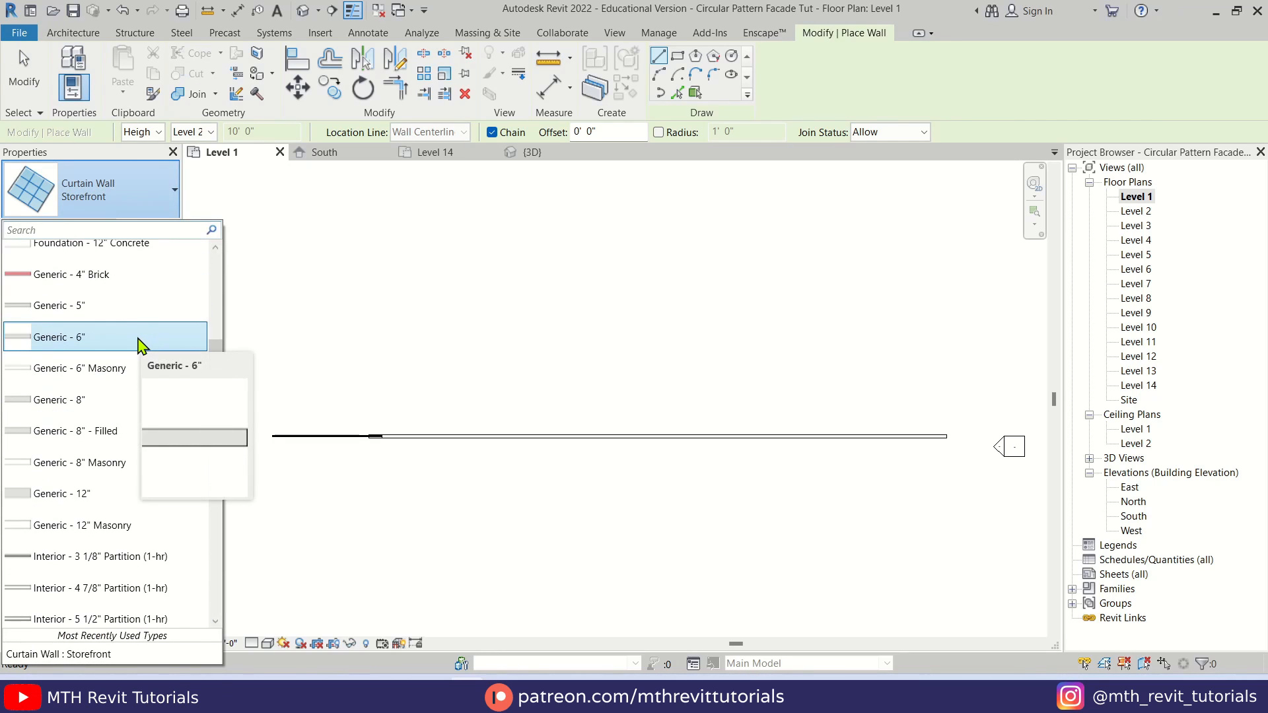
left_click(140, 340)
left_click(149, 228)
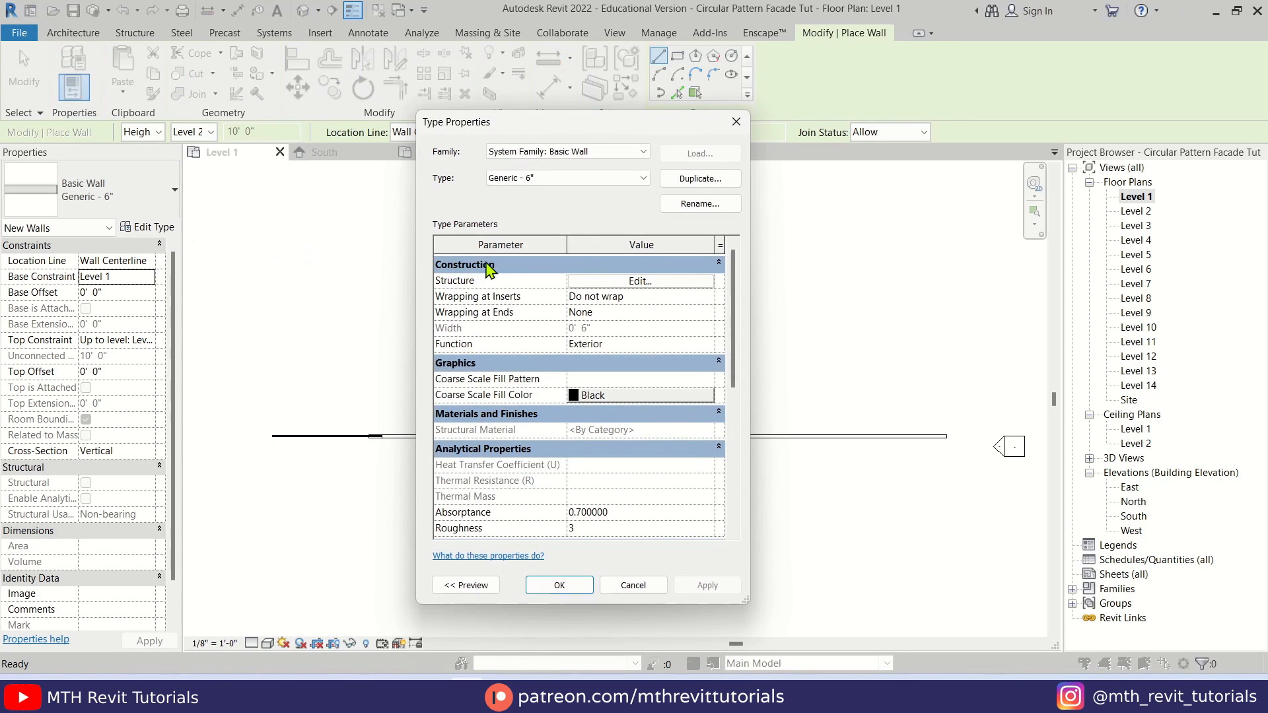
left_click(708, 179)
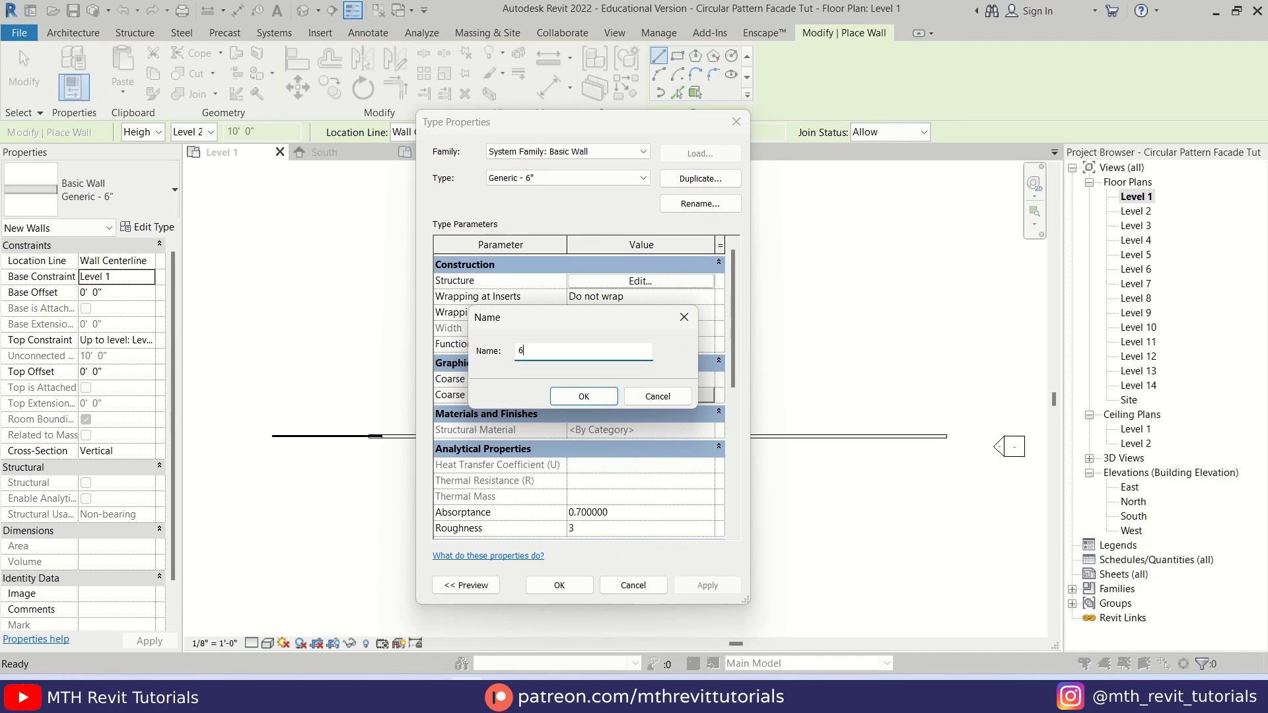
left_click(584, 396)
Step: Set the structure layer thickness of the 6' wall type to 6' and accept the type properties
left_click(667, 283)
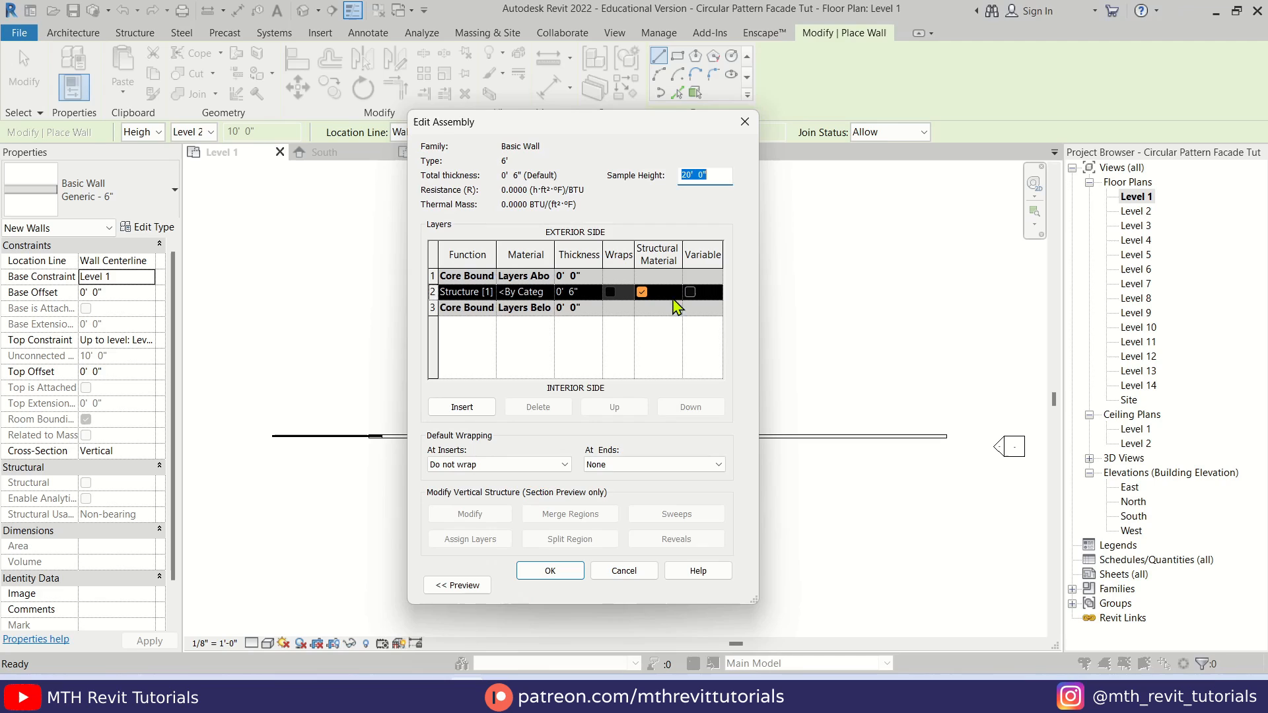
left_click(587, 291)
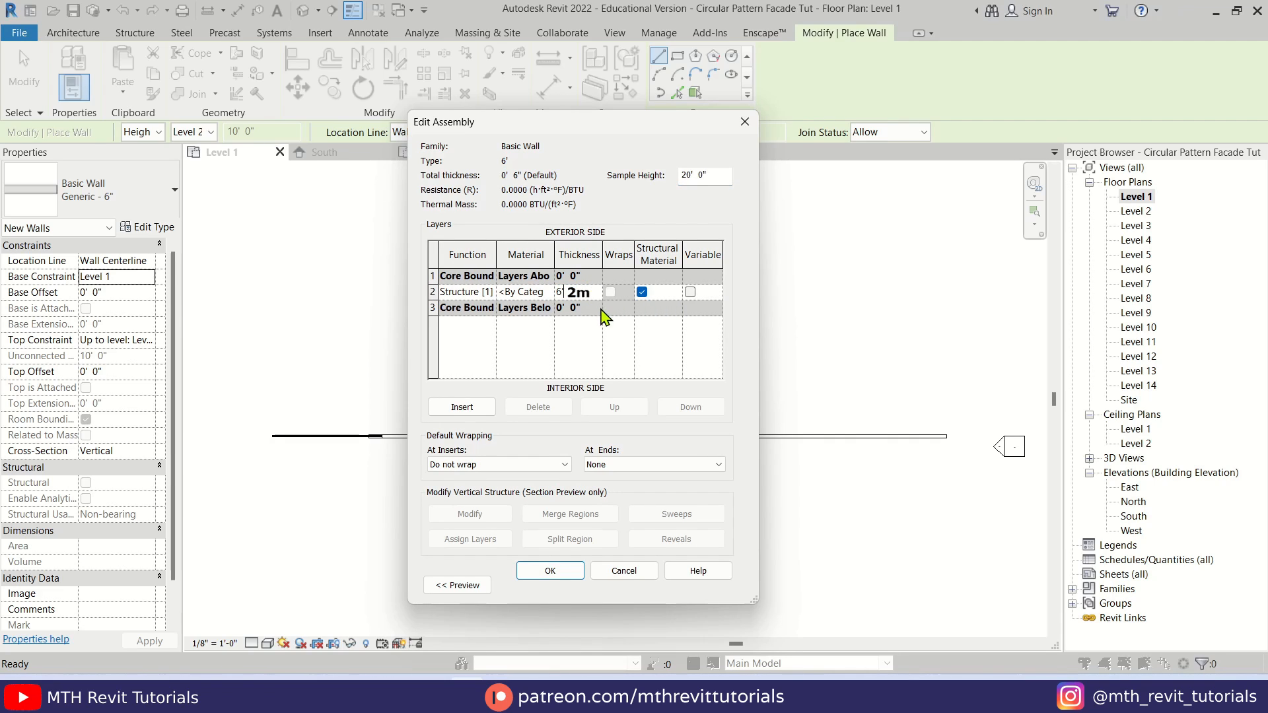
left_click(546, 572)
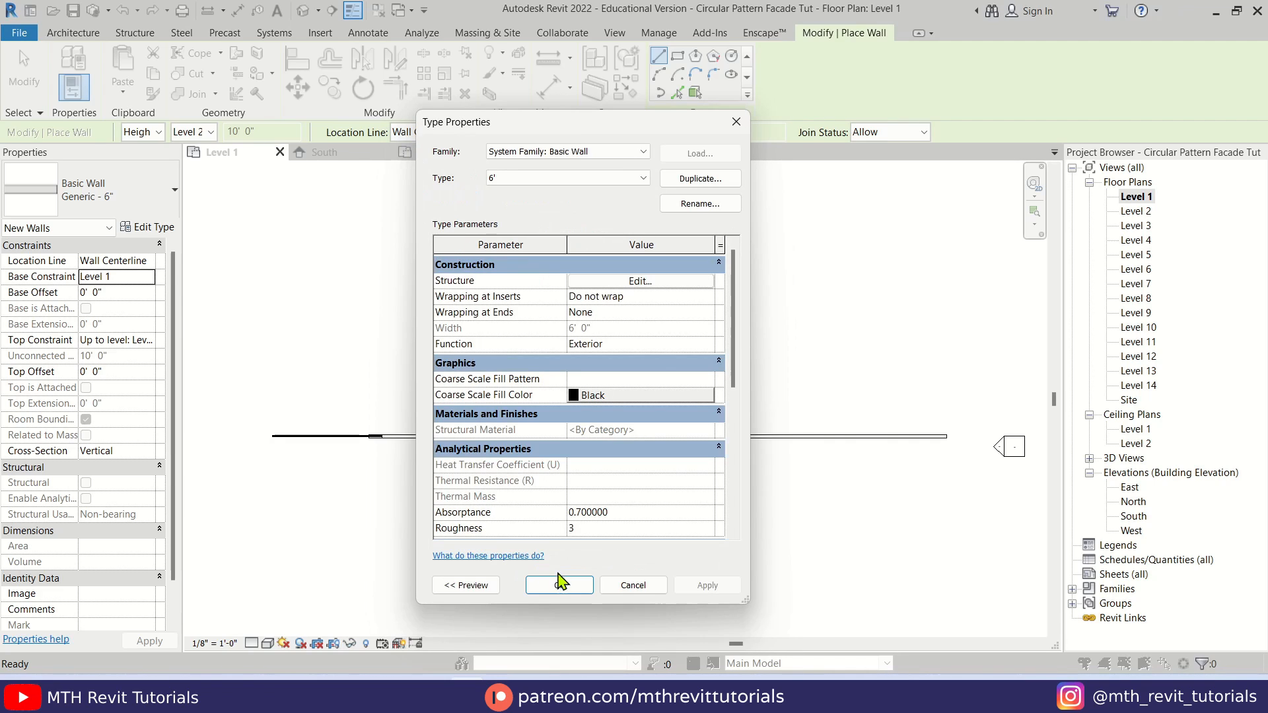
left_click(560, 585)
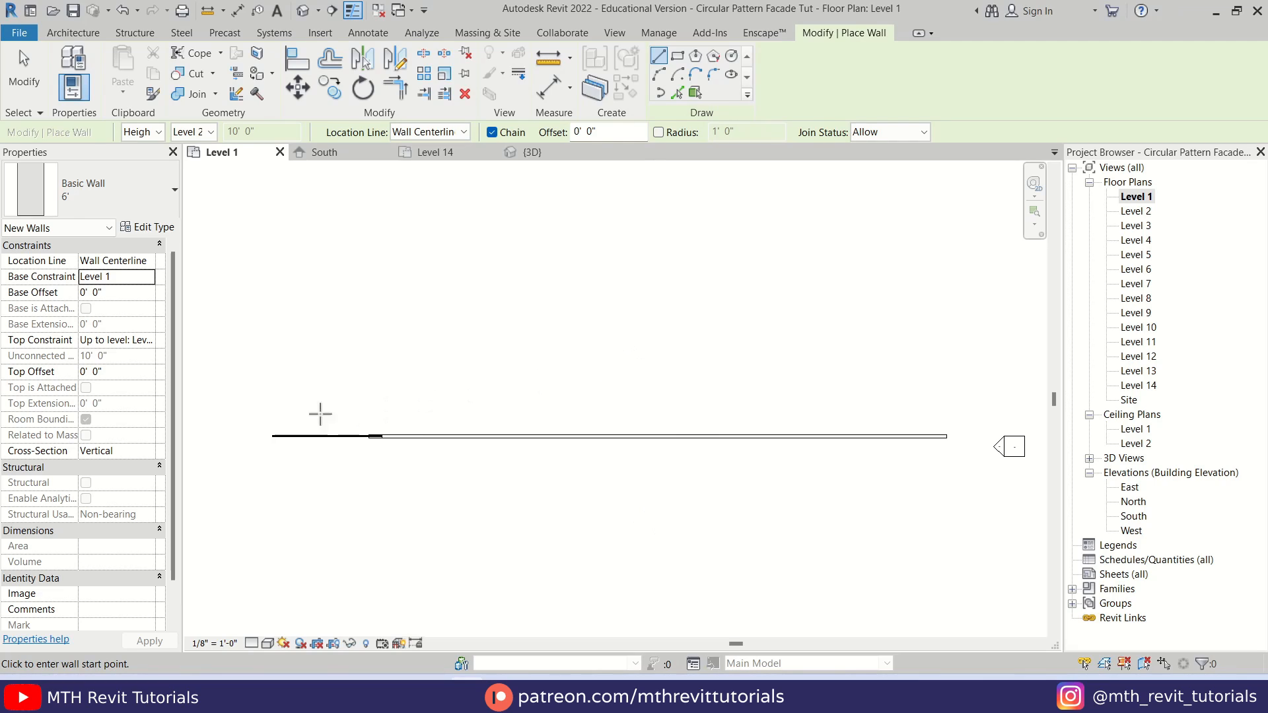
Step: Set the new wall's top constraint to Level 14 and its location line to Finish Face: Interior
left_click(150, 341)
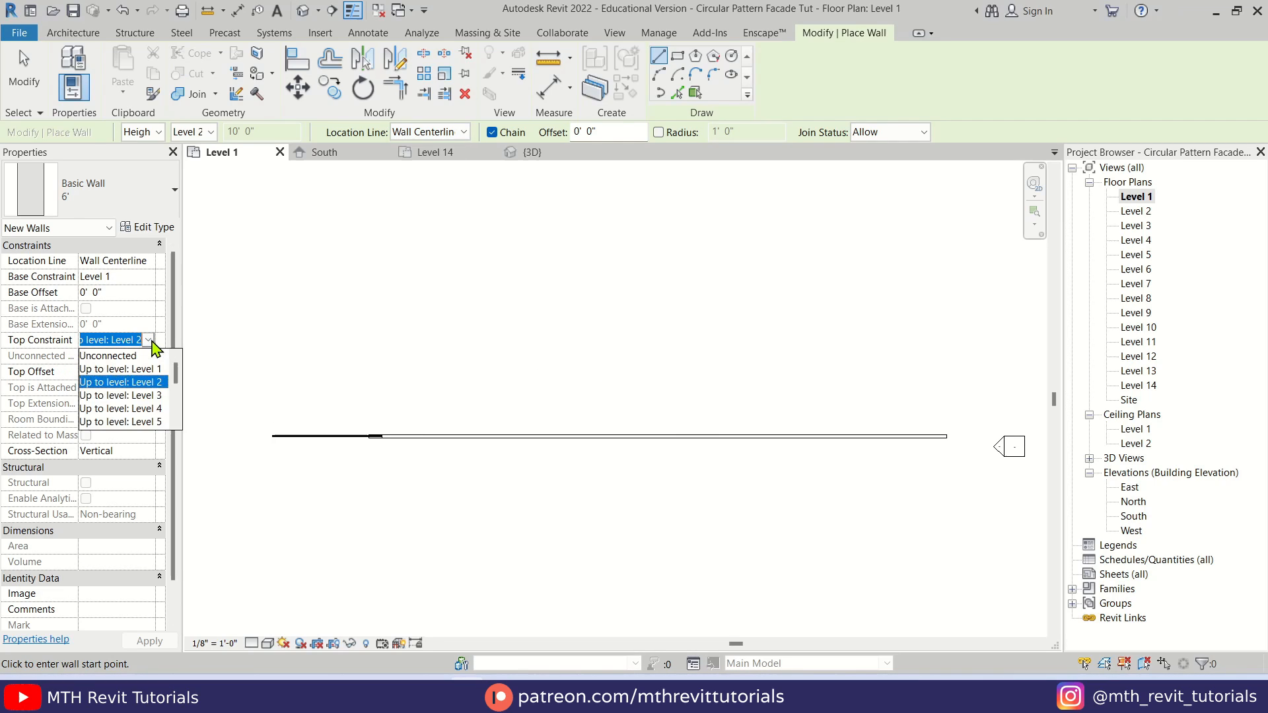
scroll(177, 423, "down", 3)
left_click(164, 419)
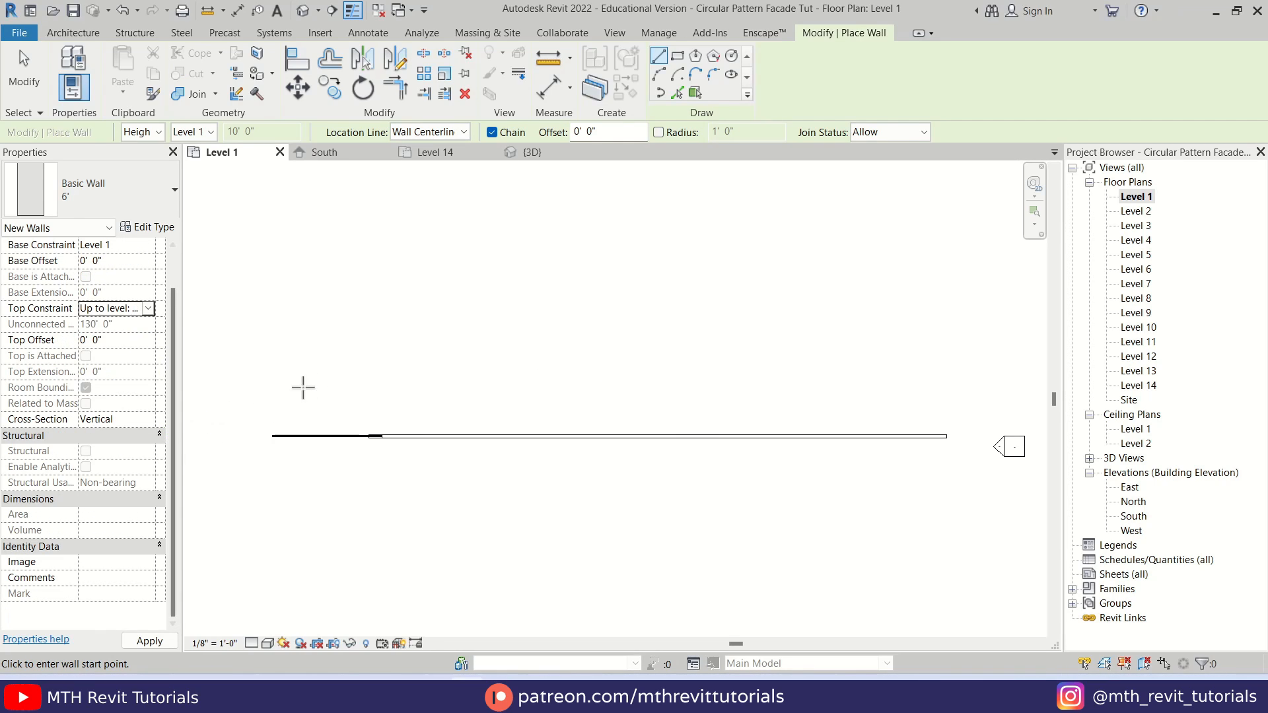
left_click(436, 131)
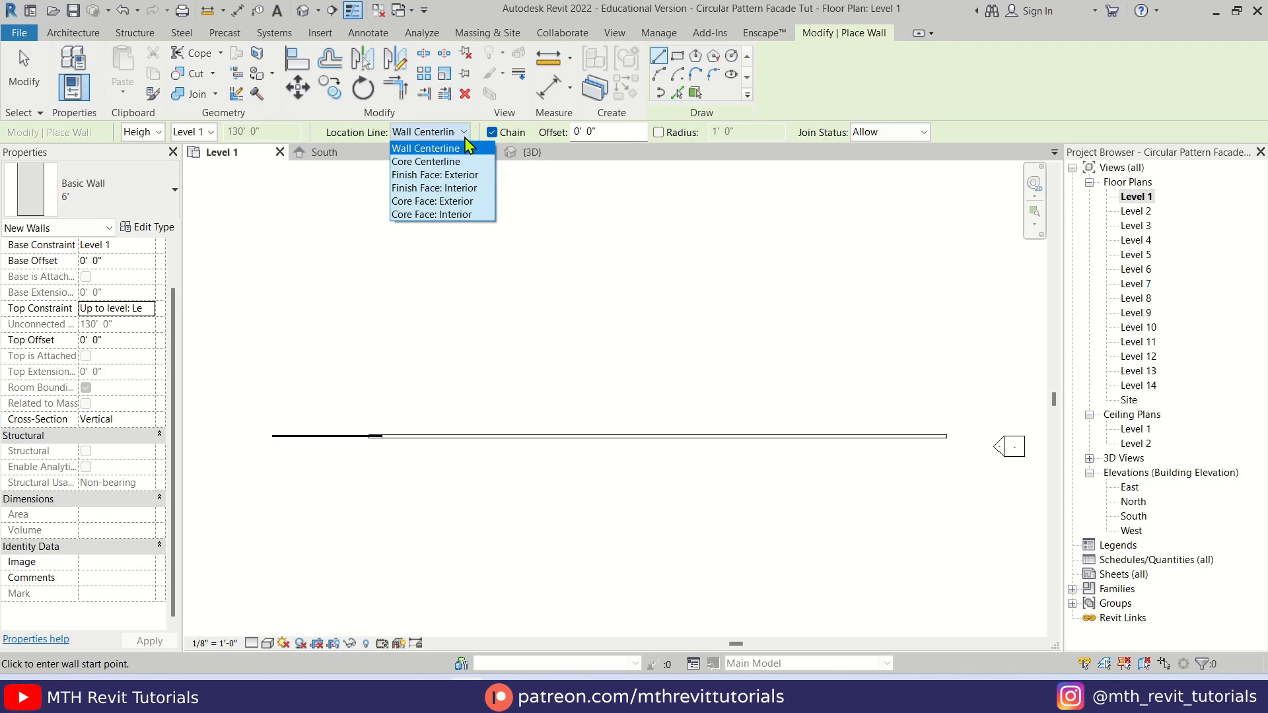
left_click(481, 189)
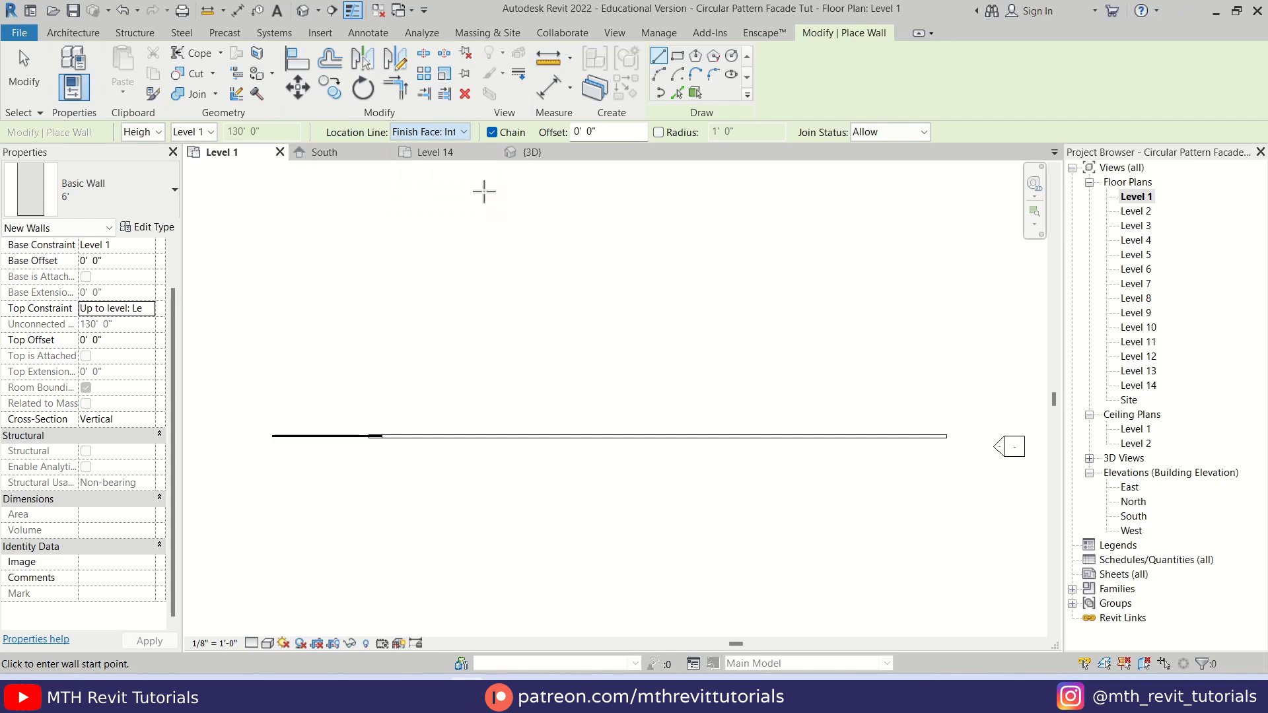
Step: Draw the 6' thick wall along the existing facade wall, from its right end to its left end
scroll(931, 473, "up", 3)
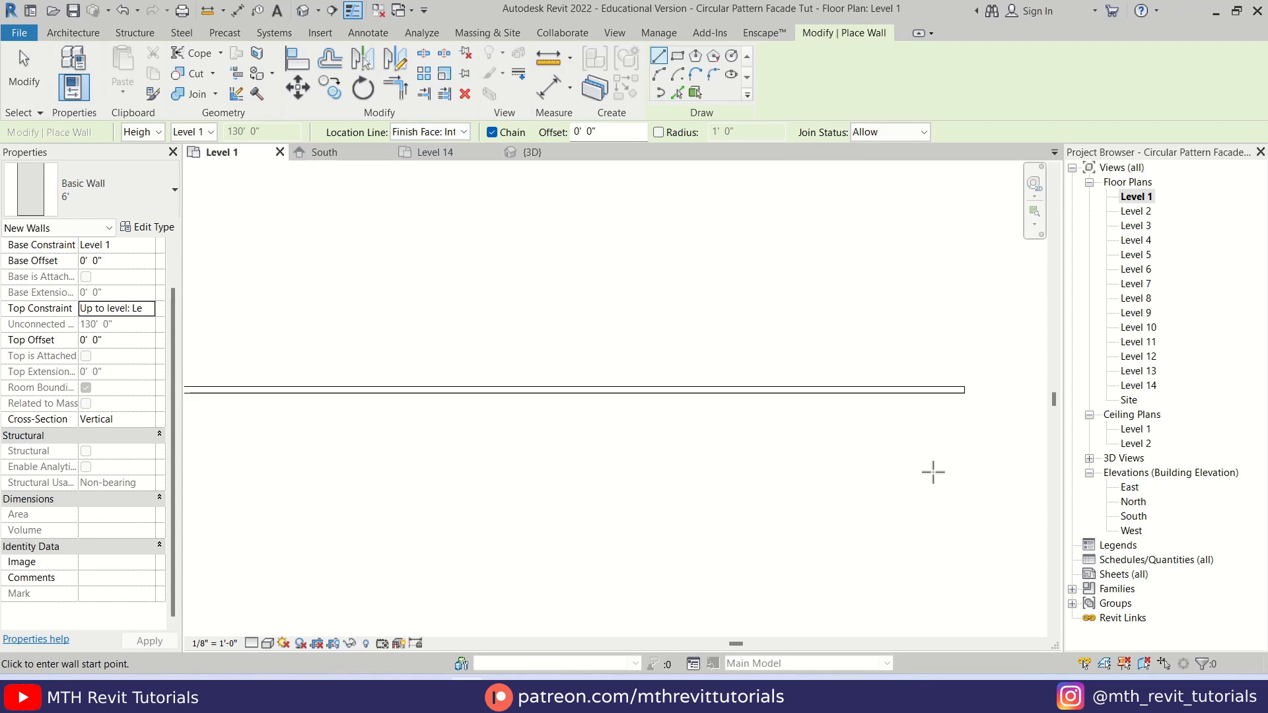
left_click(960, 389)
scroll(957, 402, "down", 3)
scroll(284, 399, "up", 4)
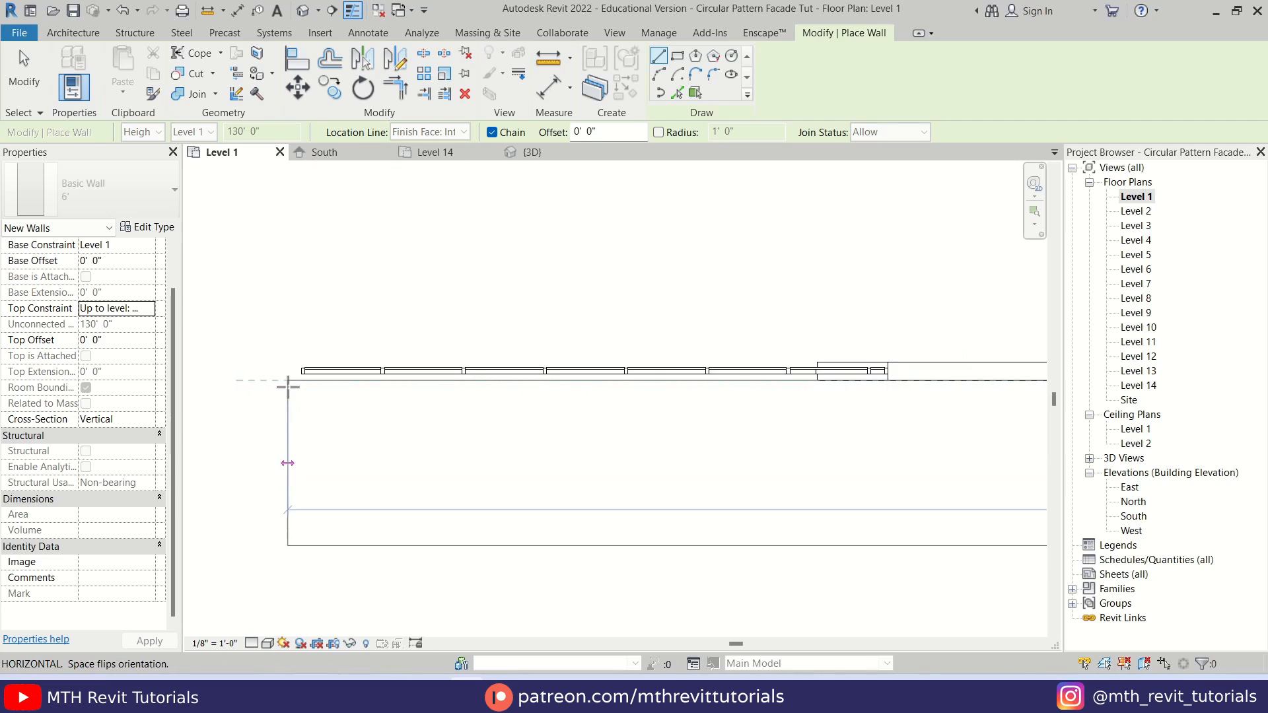
left_click(310, 372)
key("Escape")
key("Escape")
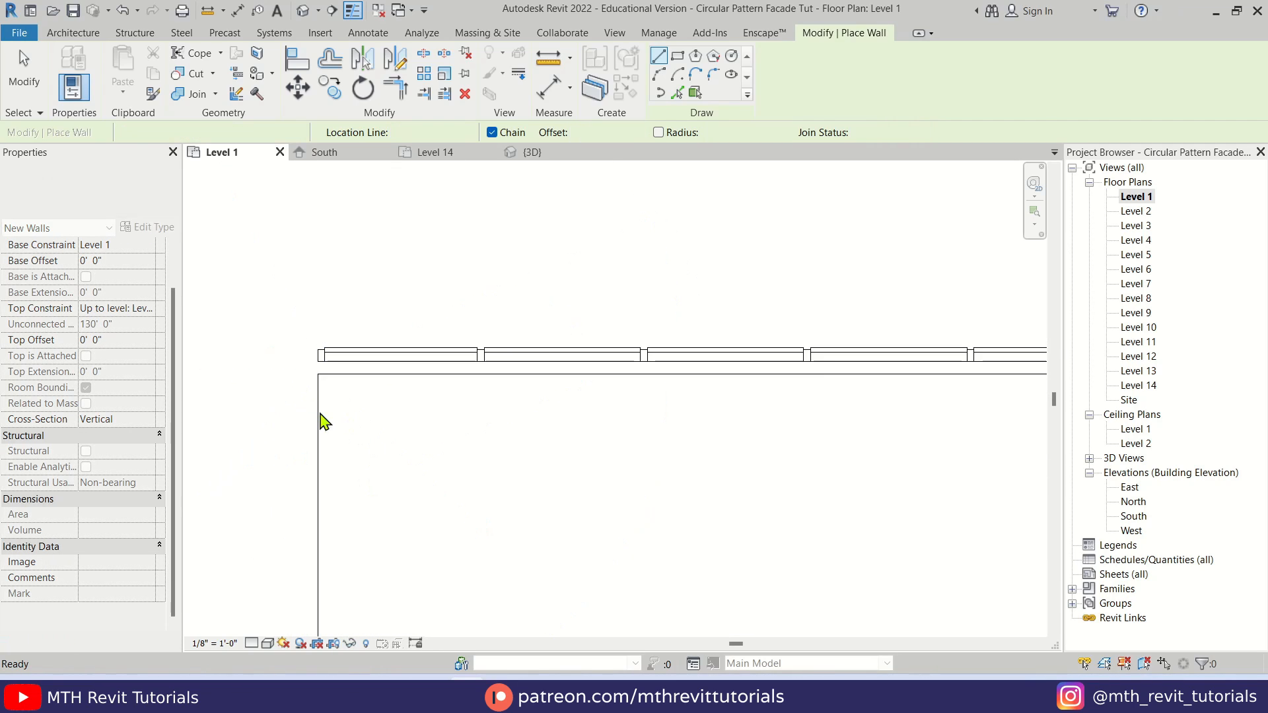
Step: Open the default 3D view, select the 6' thick wall and start editing its profile
scroll(322, 434, "down", 3)
left_click(303, 10)
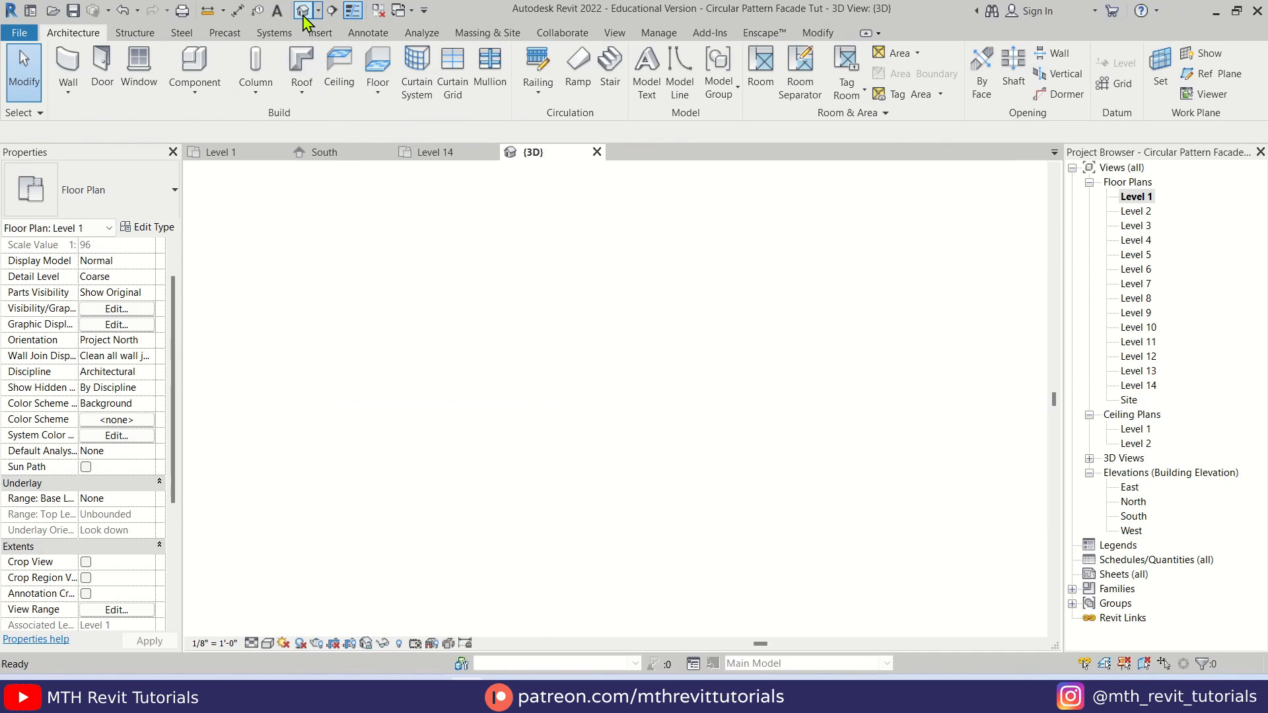
scroll(434, 208, "down", 5)
middle_click_drag(568, 369, 632, 334, "shift")
scroll(600, 246, "up", 2)
middle_click_drag(584, 271, 628, 359)
left_click(585, 305)
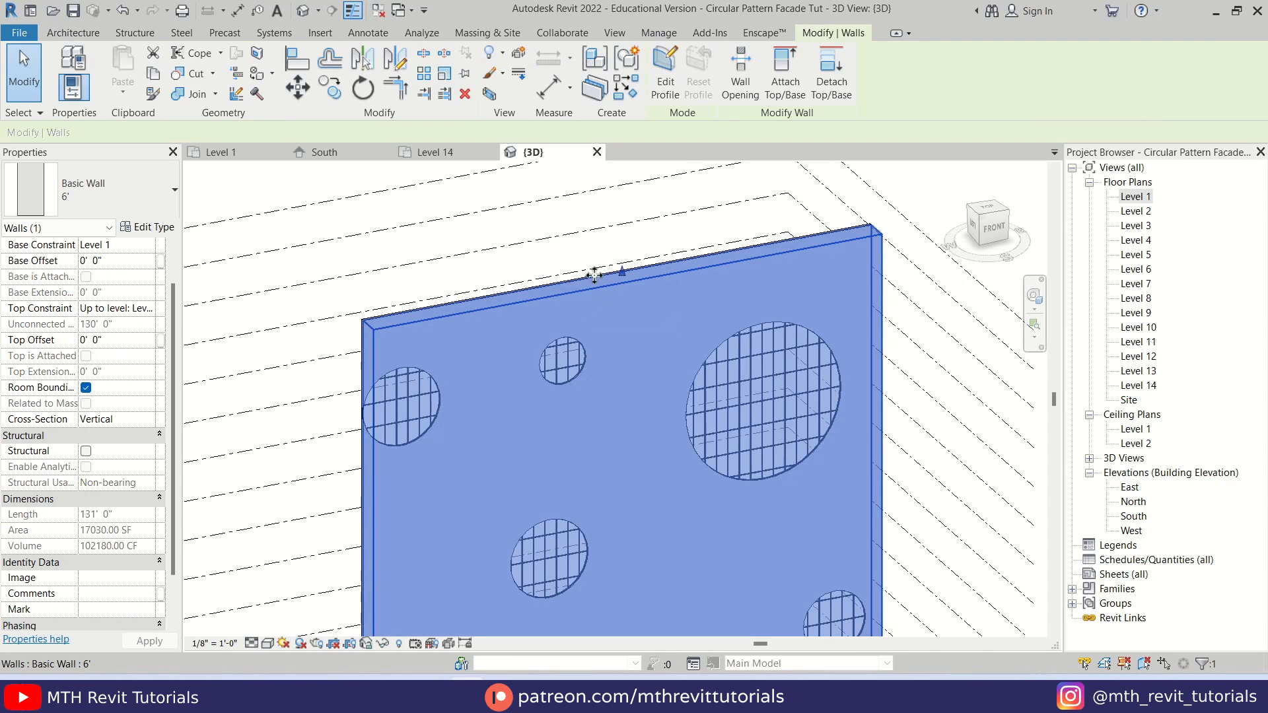
left_click(679, 93)
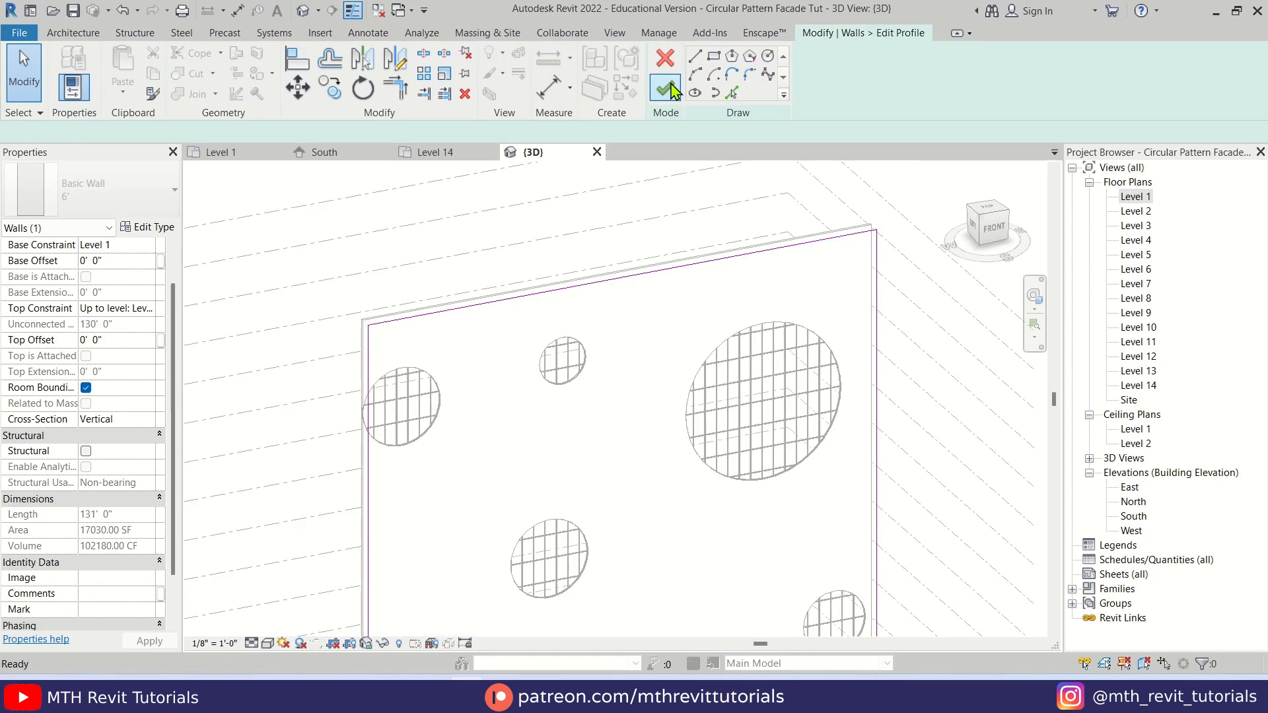
Step: Add the outlines of the largest circular opening and the small upper one to the wall profile using Pick Lines
left_click(732, 92)
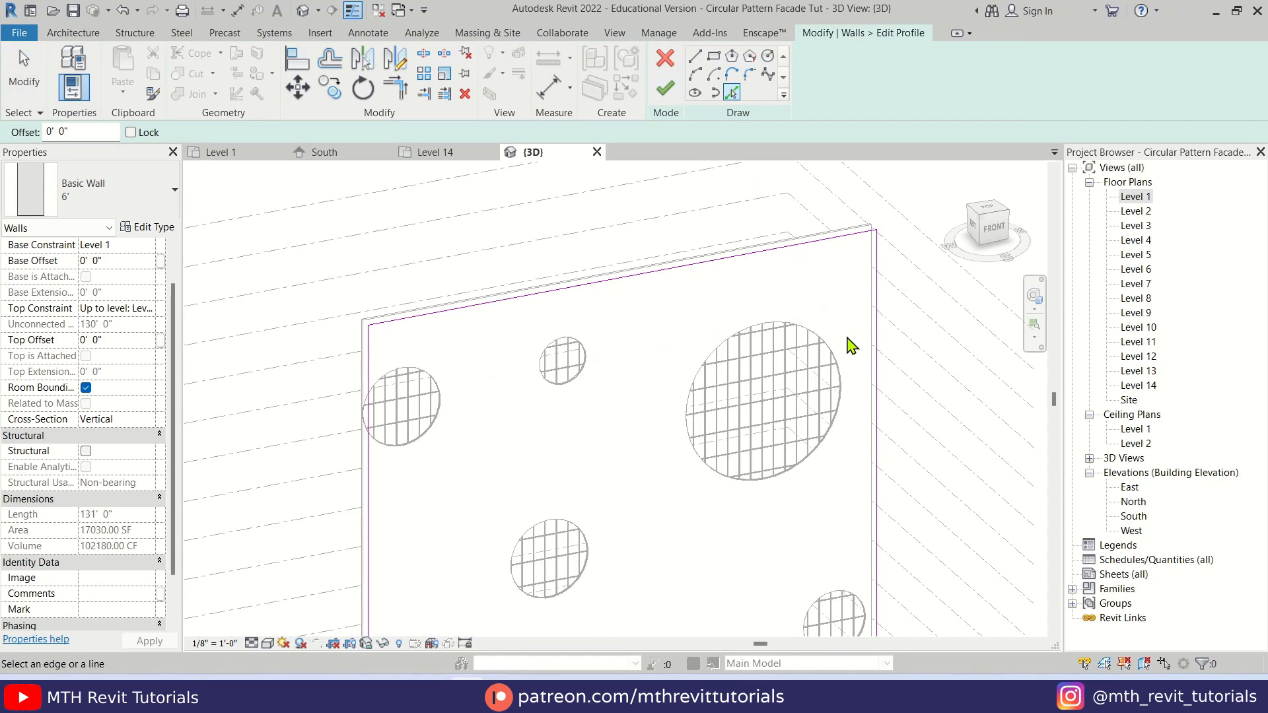
scroll(819, 338, "up", 4)
left_click(769, 311)
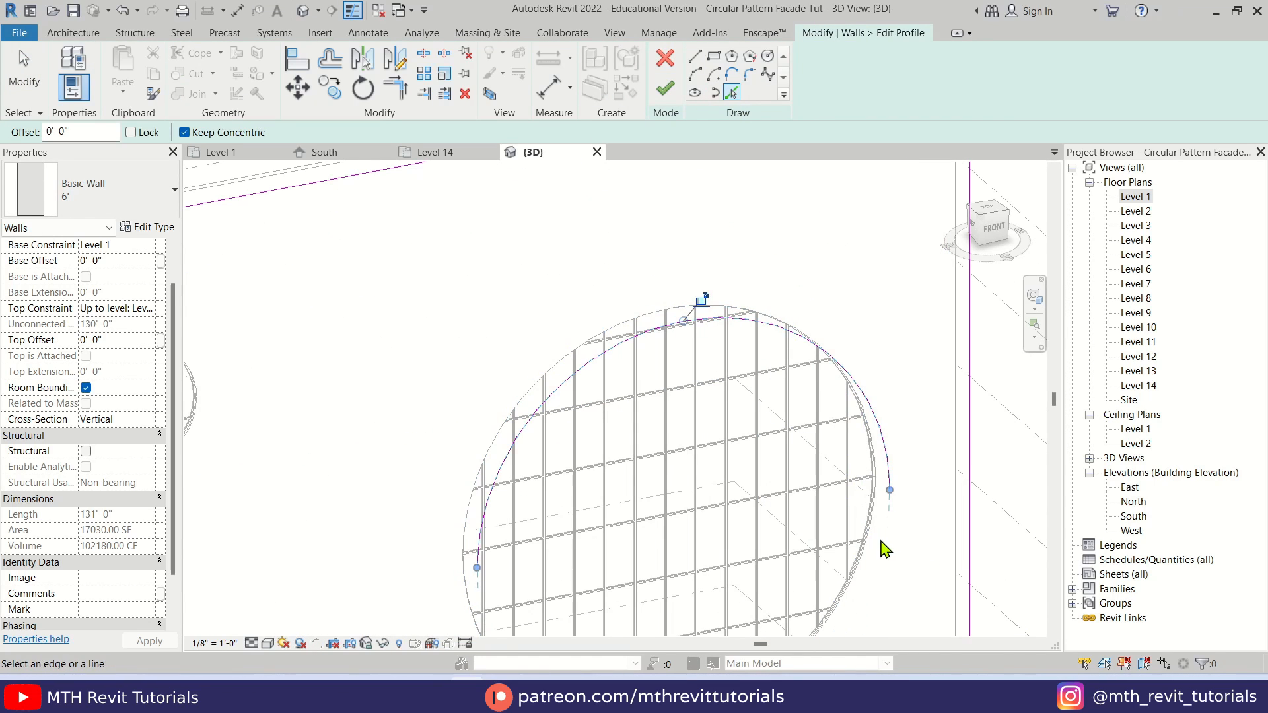
left_click(857, 560)
scroll(900, 311, "down", 3)
scroll(581, 340, "up", 4)
left_click(556, 210)
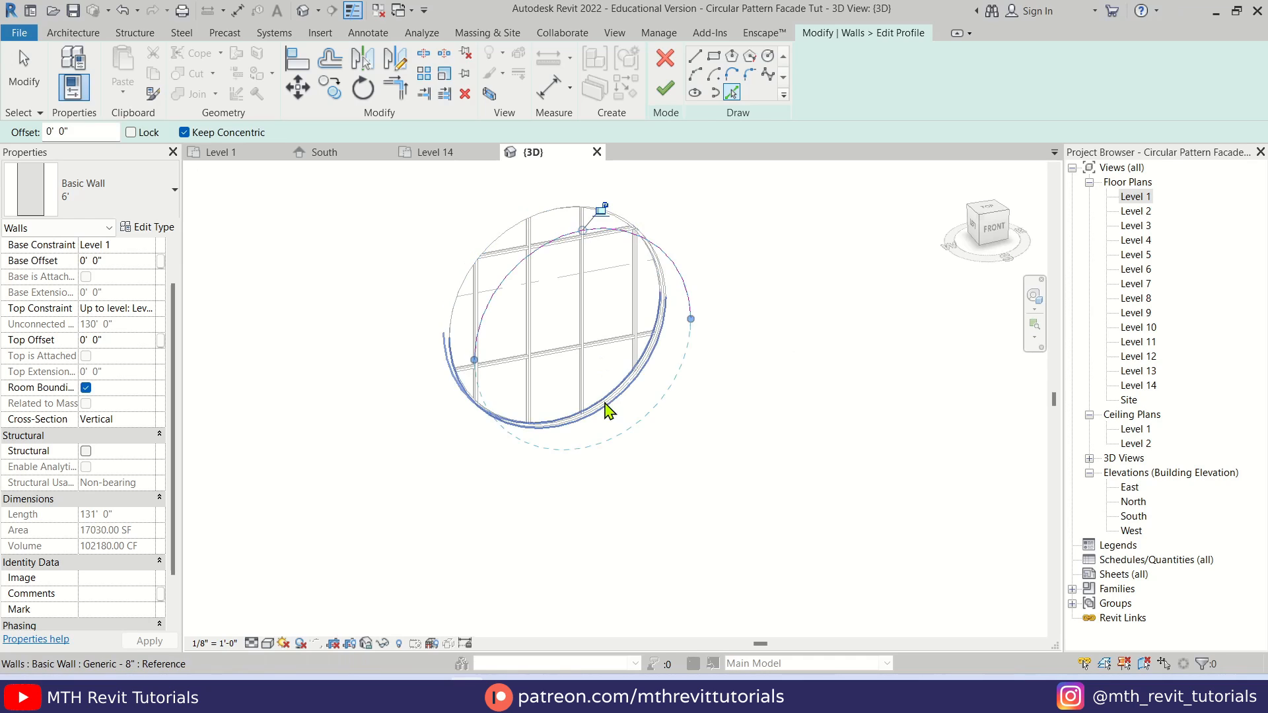
left_click(604, 408)
Step: Pick the outlines of the circular openings at the wall's upper left and in its middle into the profile
scroll(832, 363, "down", 3)
scroll(508, 406, "up", 3)
left_click(443, 315)
left_click(436, 541)
scroll(582, 230, "down", 3)
scroll(668, 419, "up", 3)
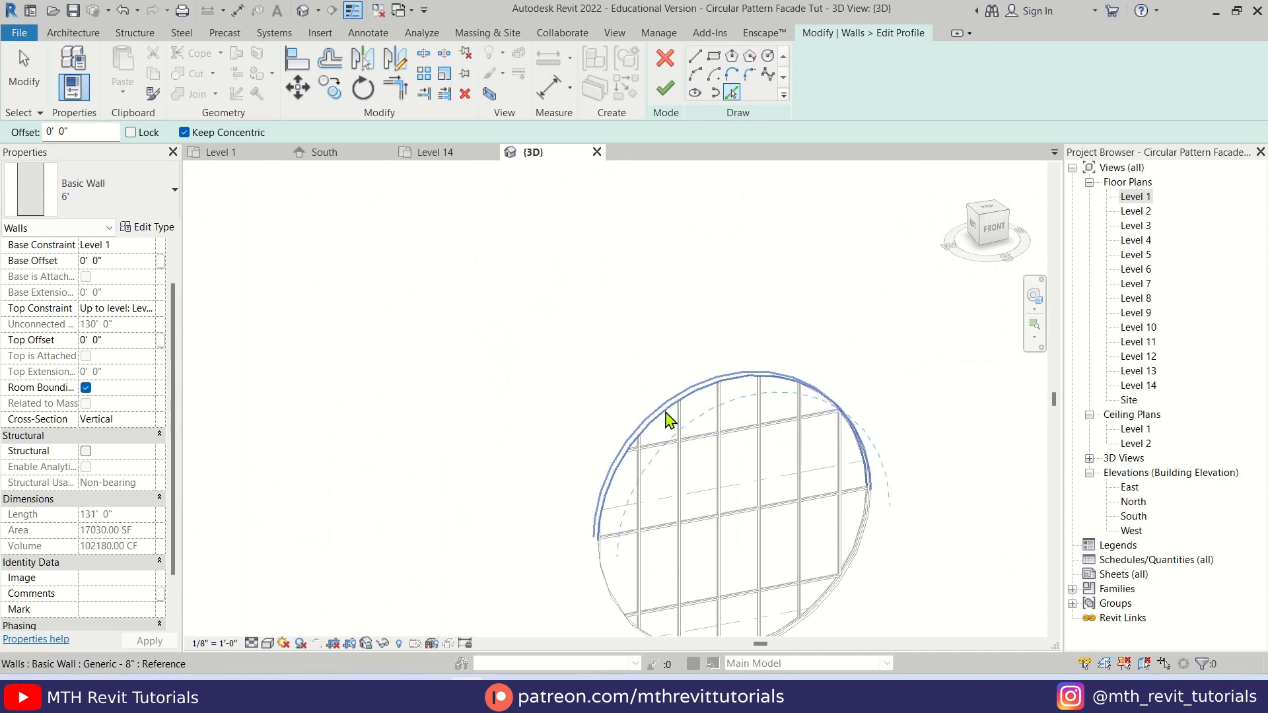
left_click(674, 405)
left_click(859, 573)
Step: Pick the arc and flat bottom edge of the lower cut-off circular opening and trim them into a closed outline
scroll(801, 320, "down", 3)
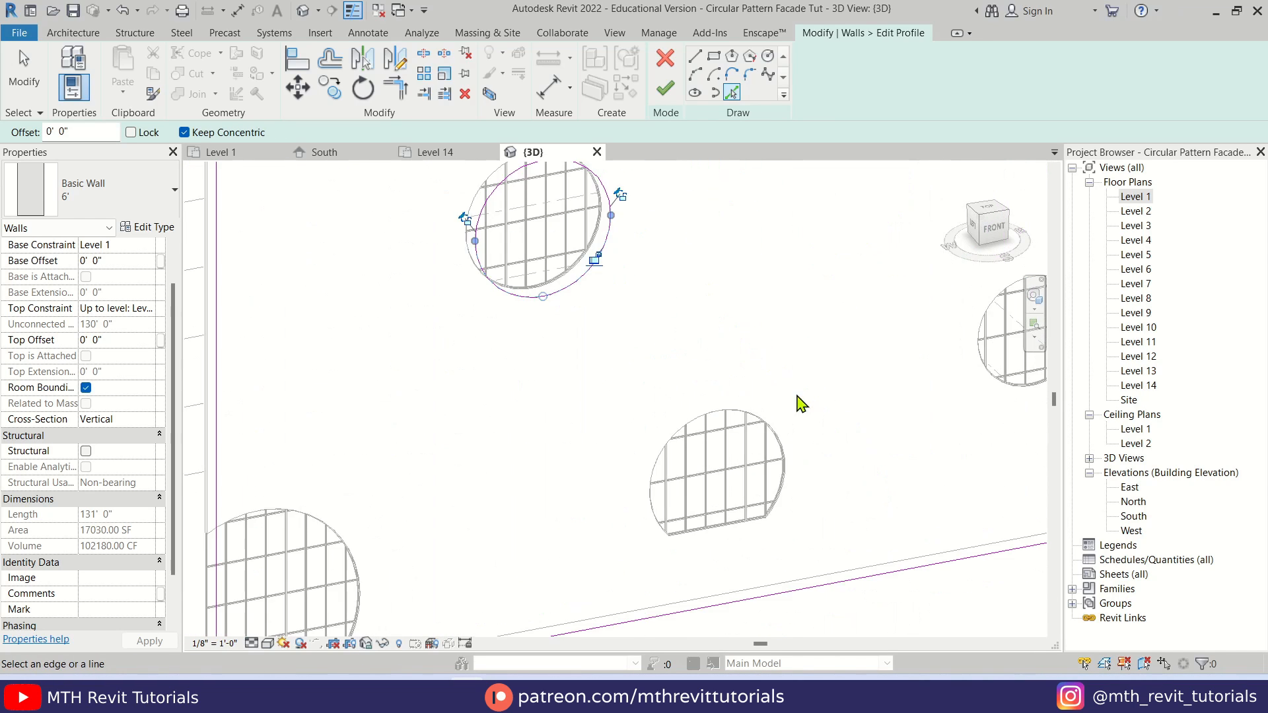
scroll(727, 418, "up", 3)
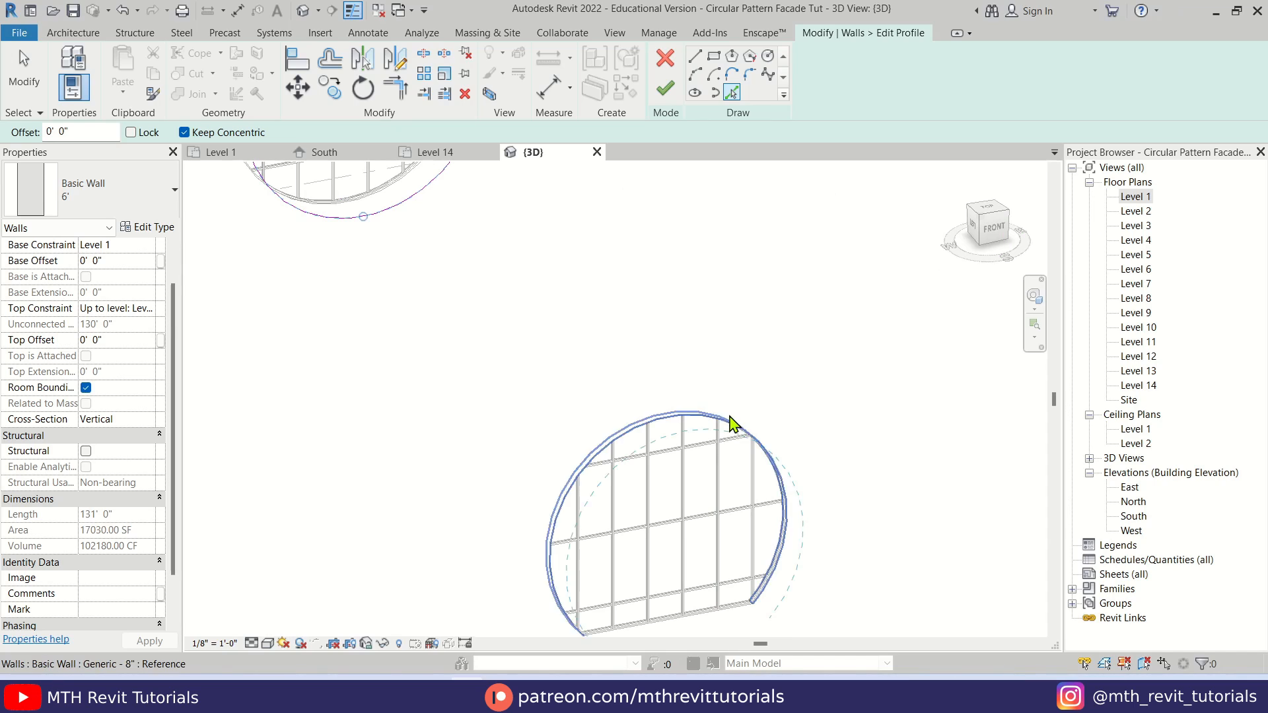
left_click(730, 423)
scroll(733, 429, "down", 3)
scroll(702, 473, "up", 3)
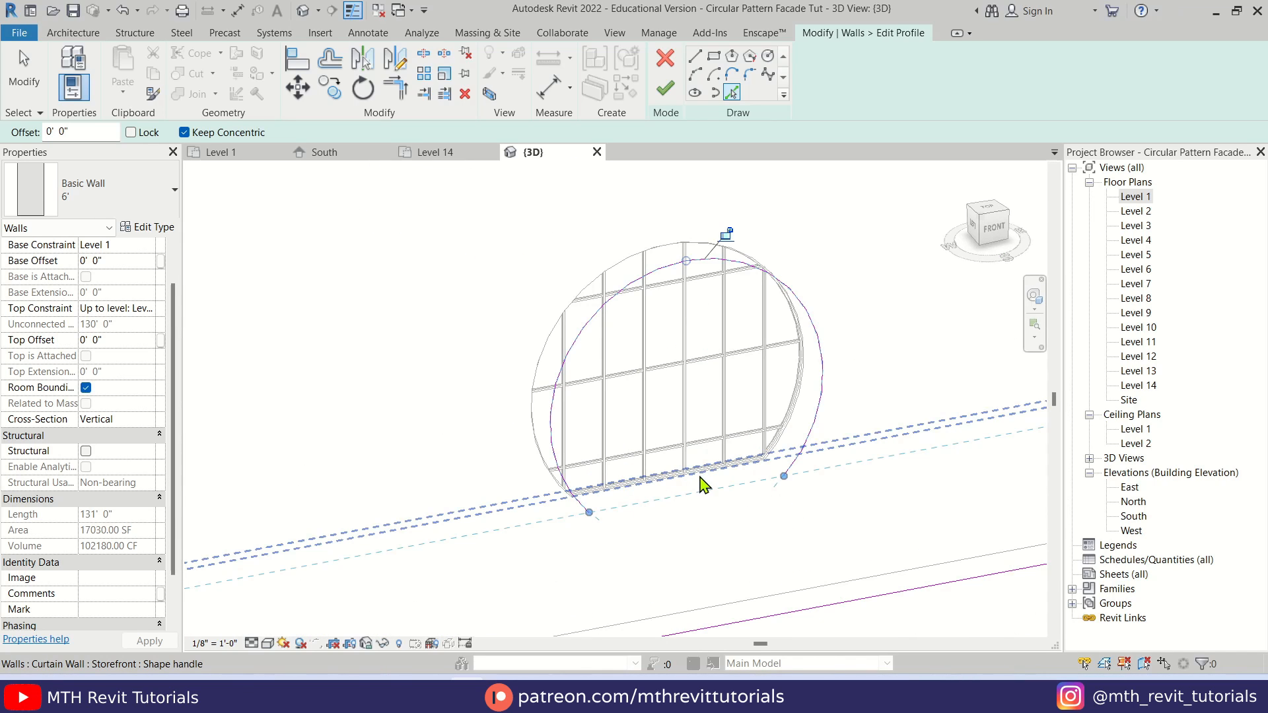
key("Escape")
key("t")
key("r")
left_click(650, 512)
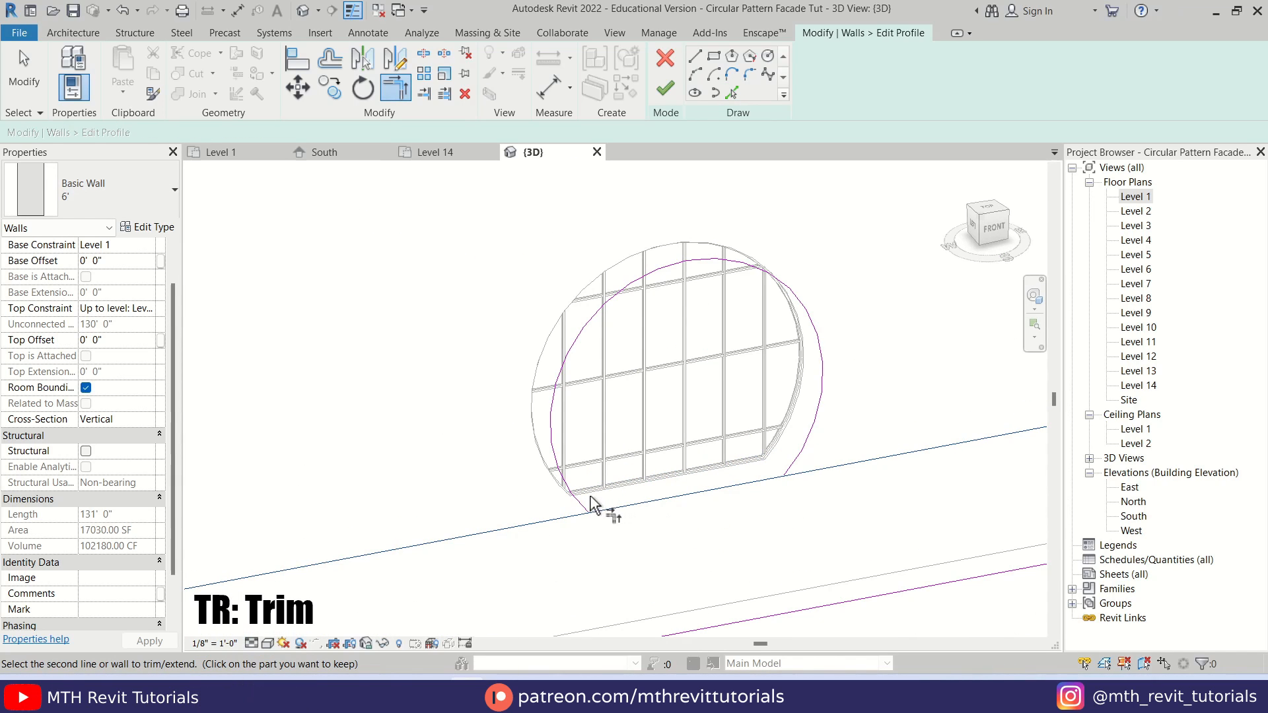
left_click(591, 504)
Step: Pick the outline of the circular opening near the wall's right edge and the arc at its lower-left corner
scroll(613, 505, "down", 3)
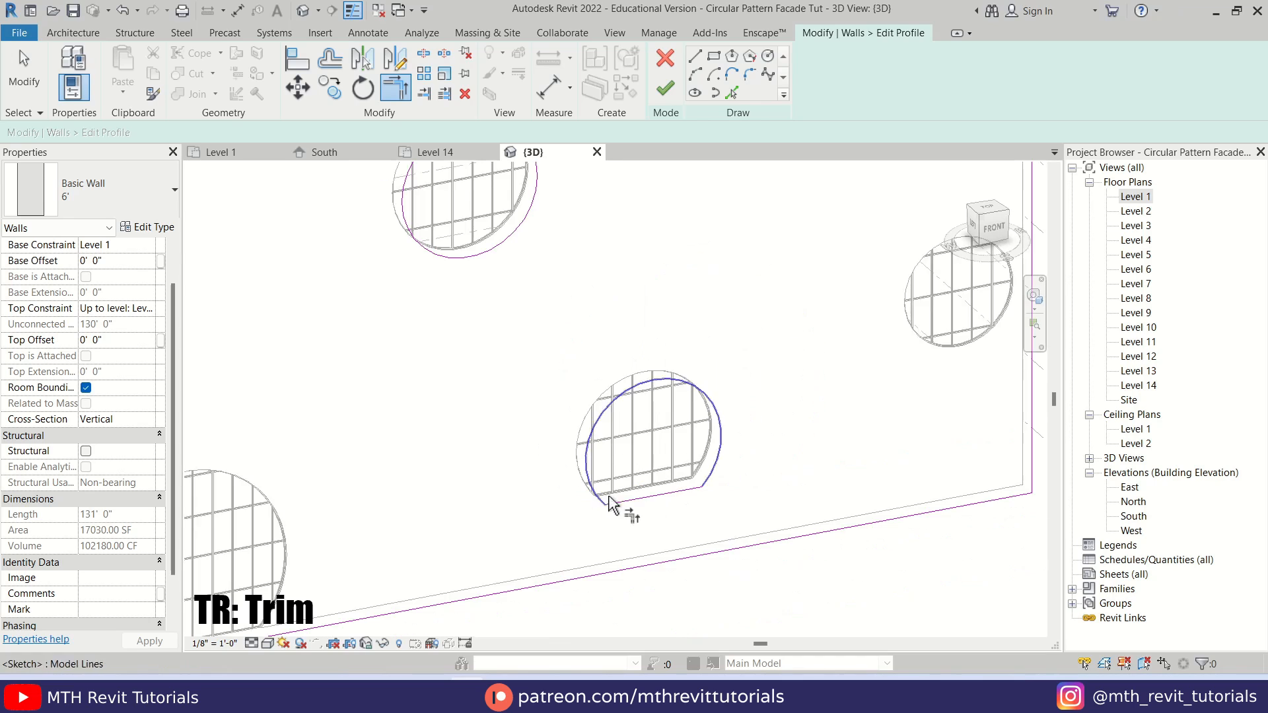
scroll(613, 505, "down", 3)
scroll(872, 416, "up", 4)
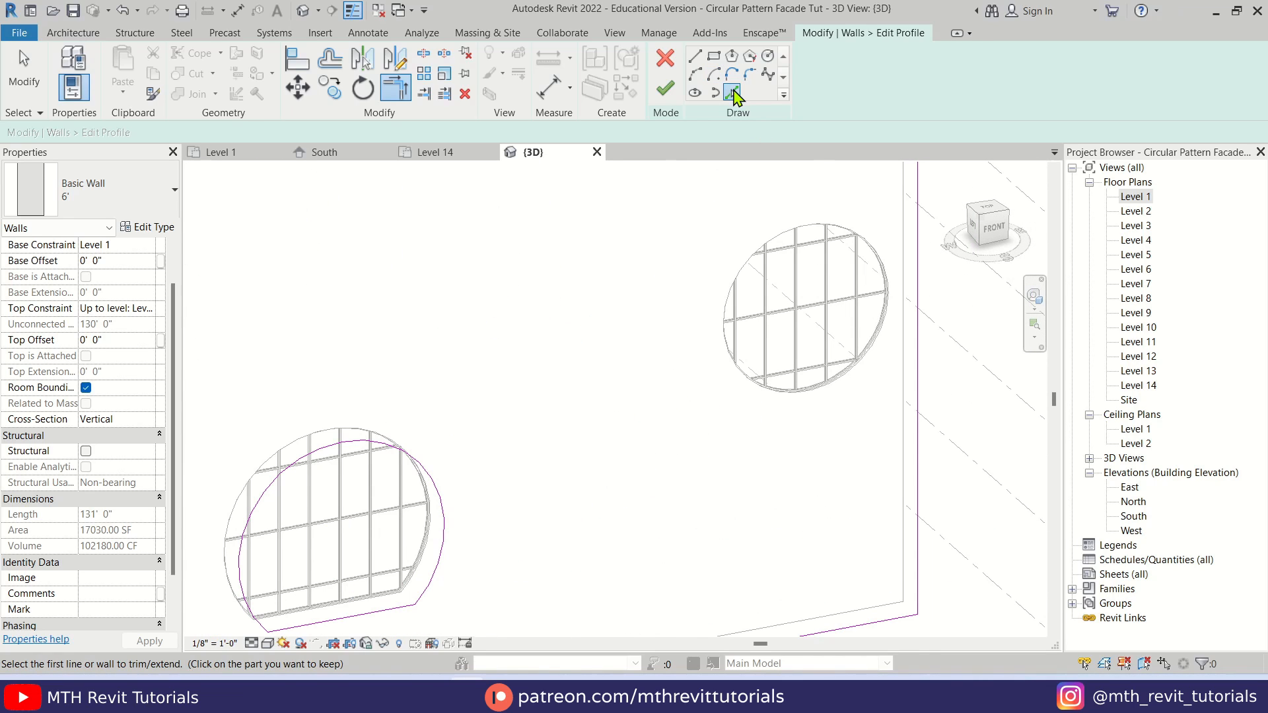
left_click(733, 92)
left_click(865, 359)
scroll(929, 370, "down", 2)
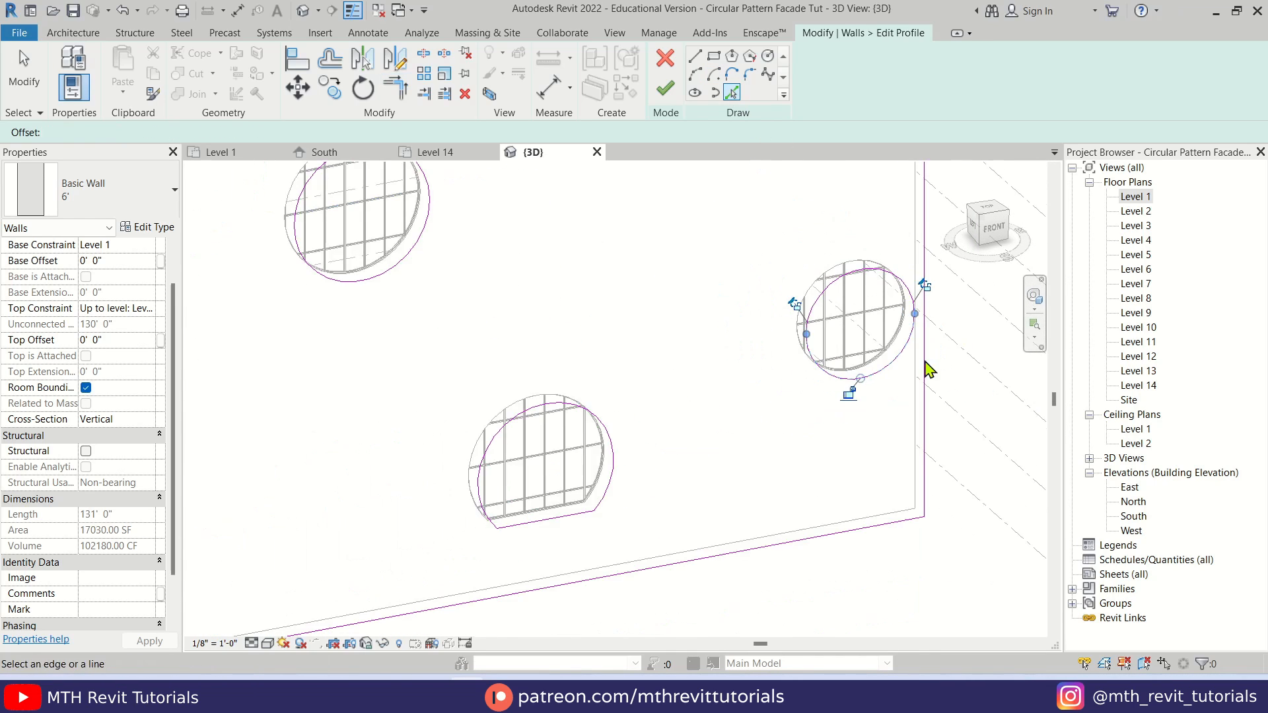
scroll(929, 370, "down", 2)
scroll(436, 495, "up", 3)
left_click(387, 429)
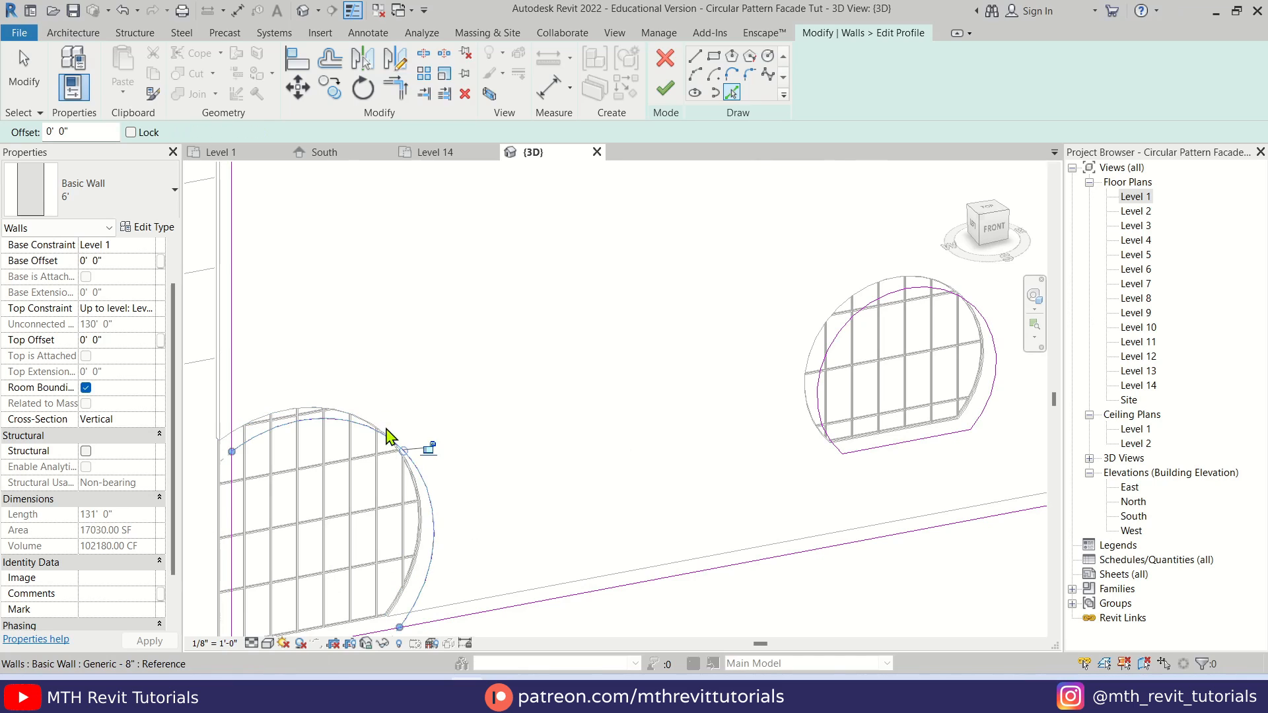
middle_click_drag(420, 429, 570, 312)
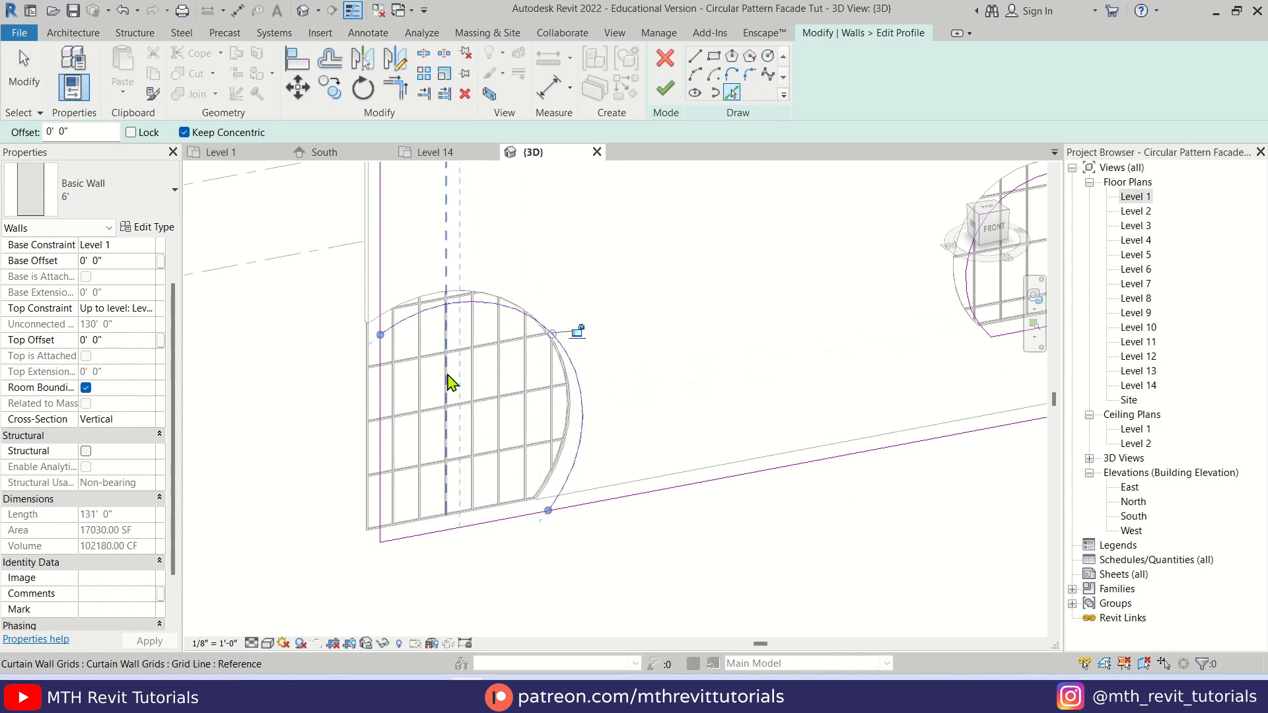
Step: Trim the wall profile's left and bottom edges to the lower-left corner arc and finish the profile edit
key("t")
key("r")
left_click(404, 320)
left_click(381, 297)
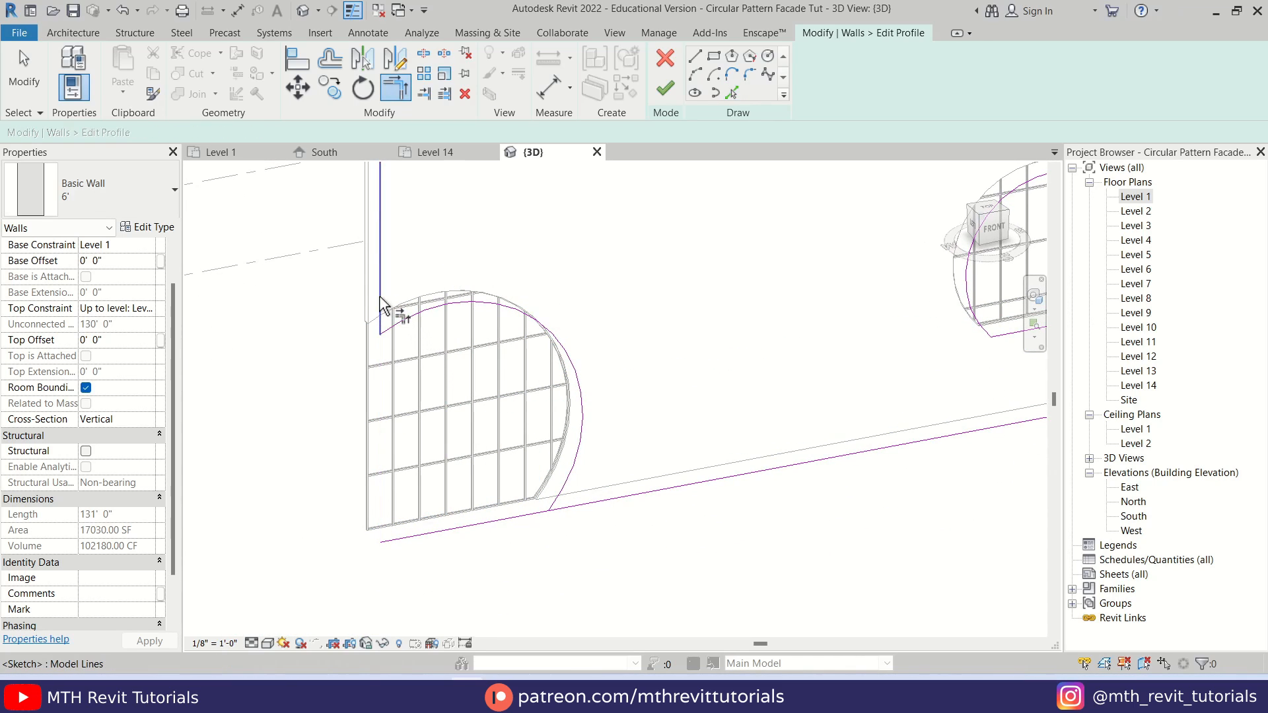
left_click(563, 482)
left_click(589, 503)
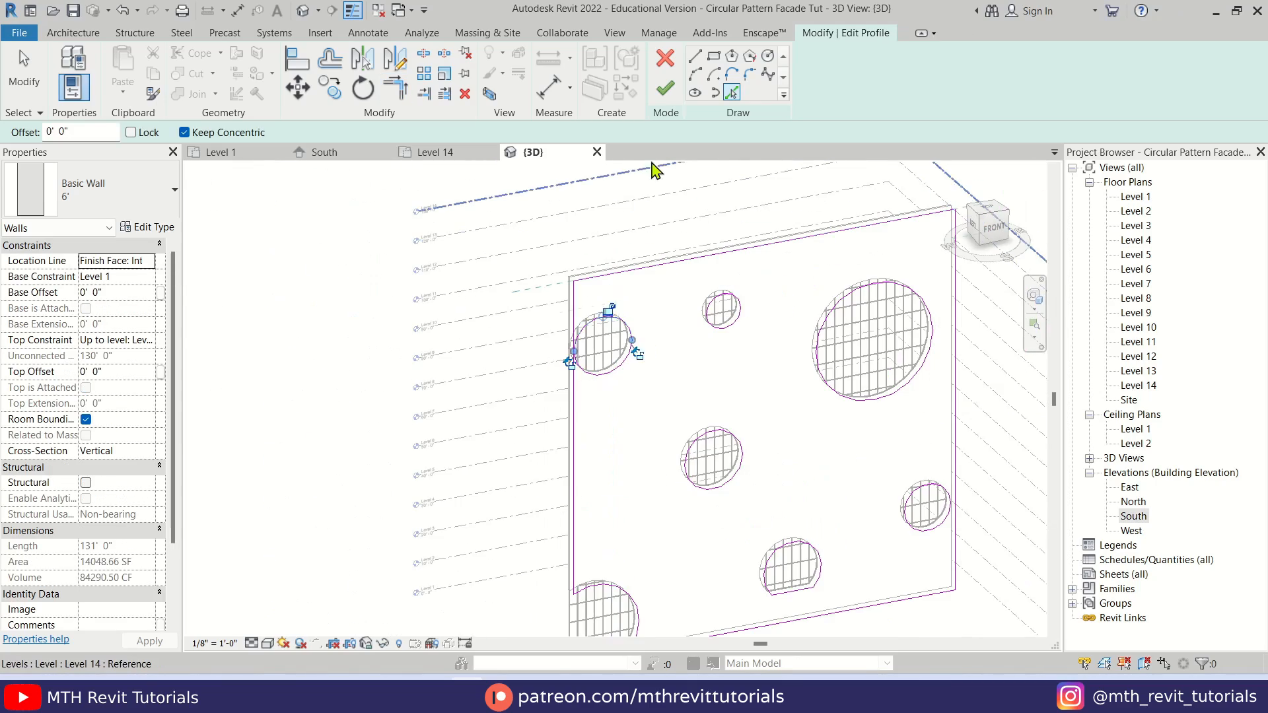
left_click(665, 87)
key("Escape")
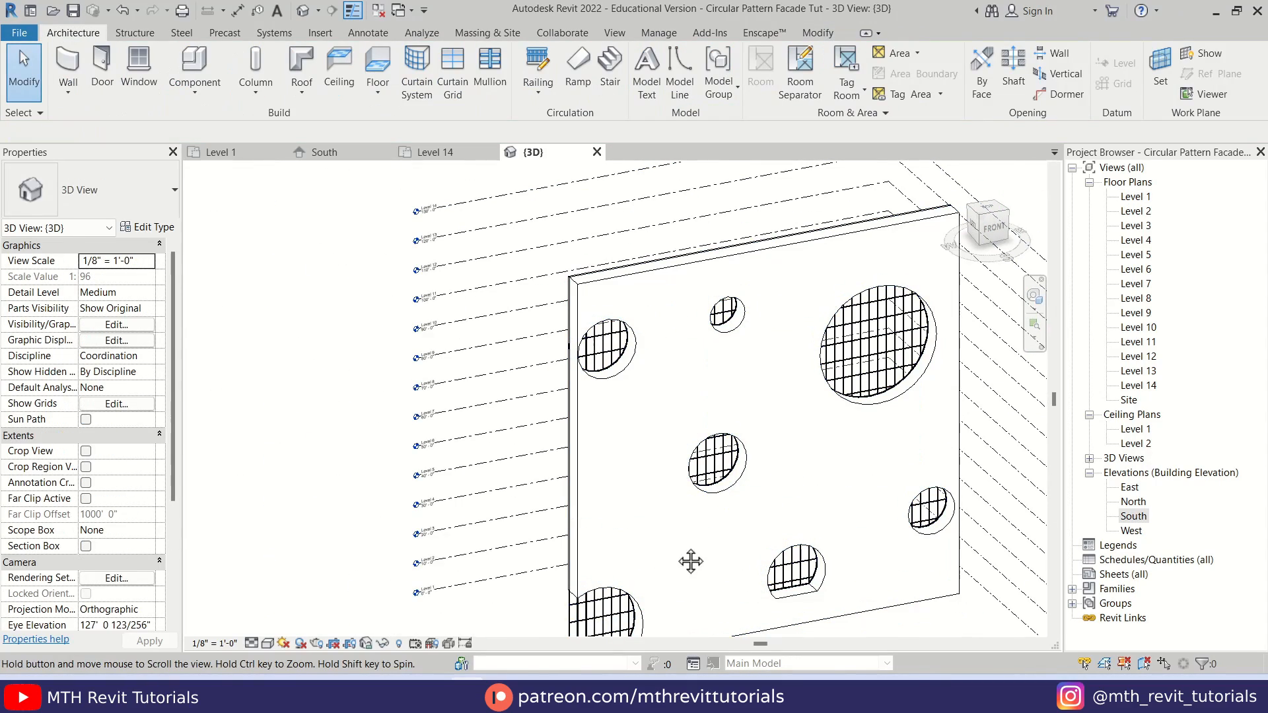
Step: Start an in-place component in the Generic Models category, keeping the suggested name Generic Models 1
middle_click_drag(691, 560, 646, 488)
middle_click_drag(717, 503, 843, 557, "shift")
scroll(797, 343, "up", 1)
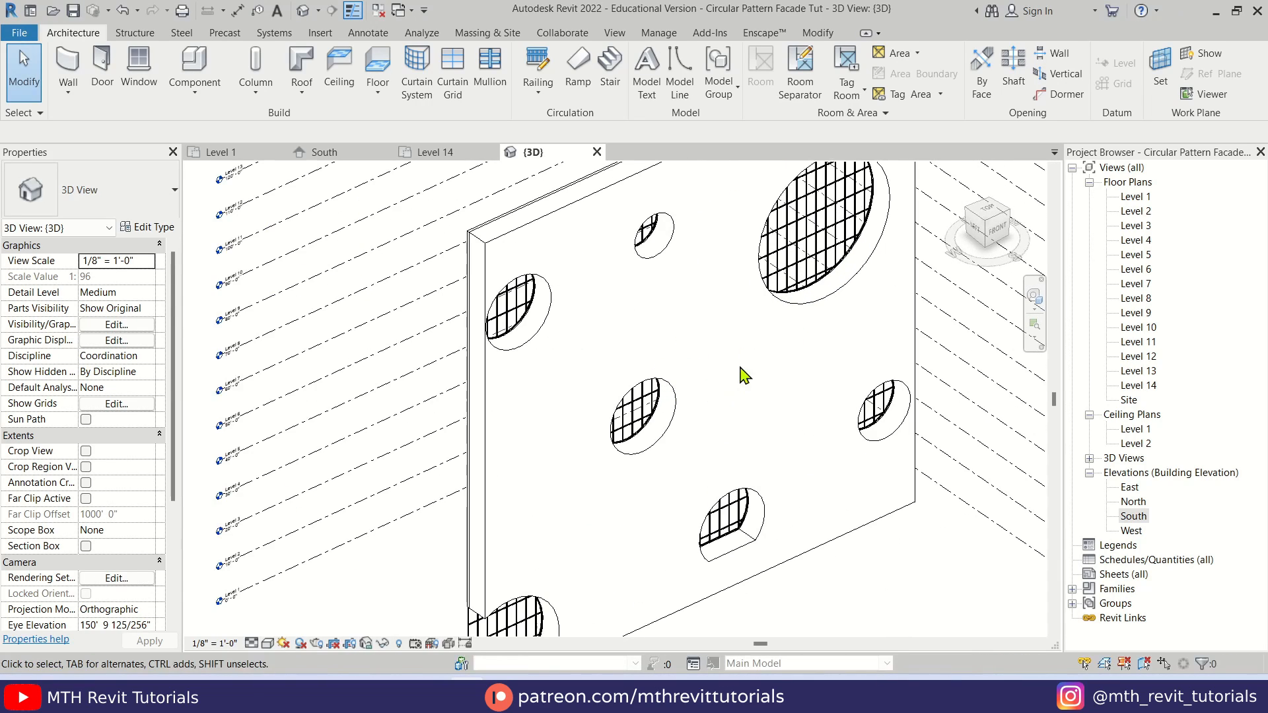
scroll(707, 397, "up", 3)
middle_click_drag(747, 298, 689, 371)
scroll(689, 371, "up", 1)
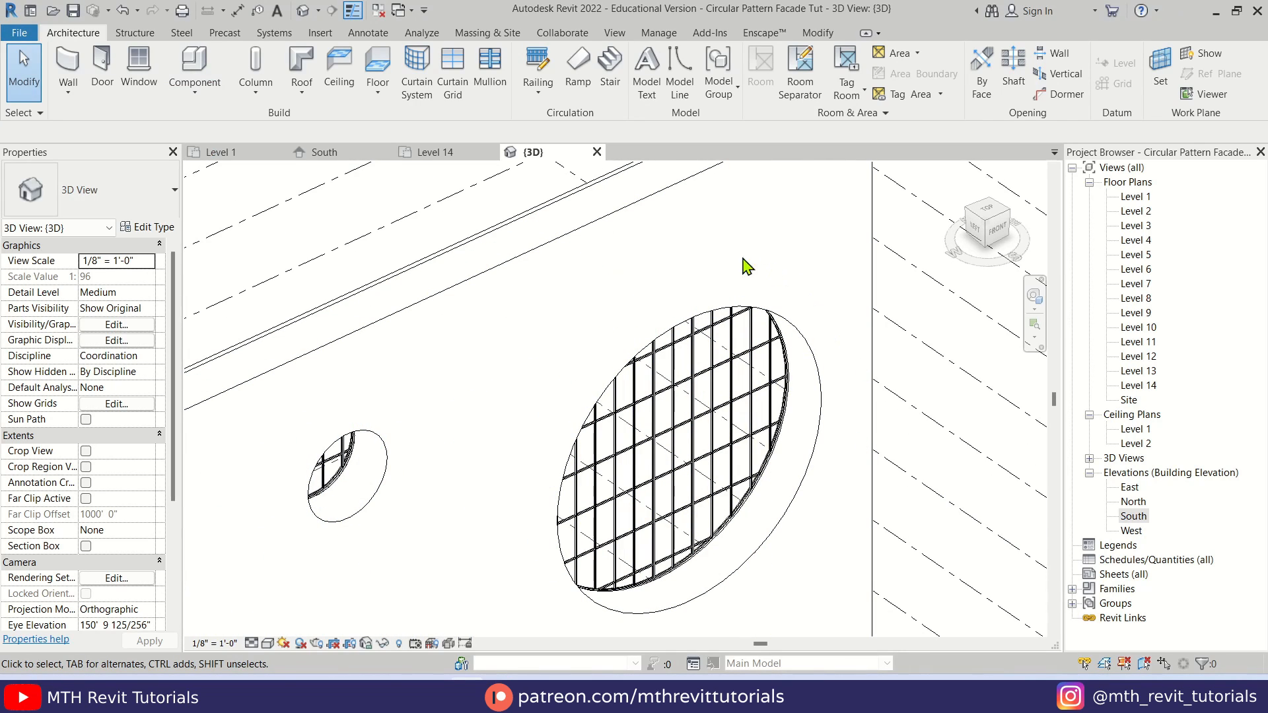
left_click(194, 93)
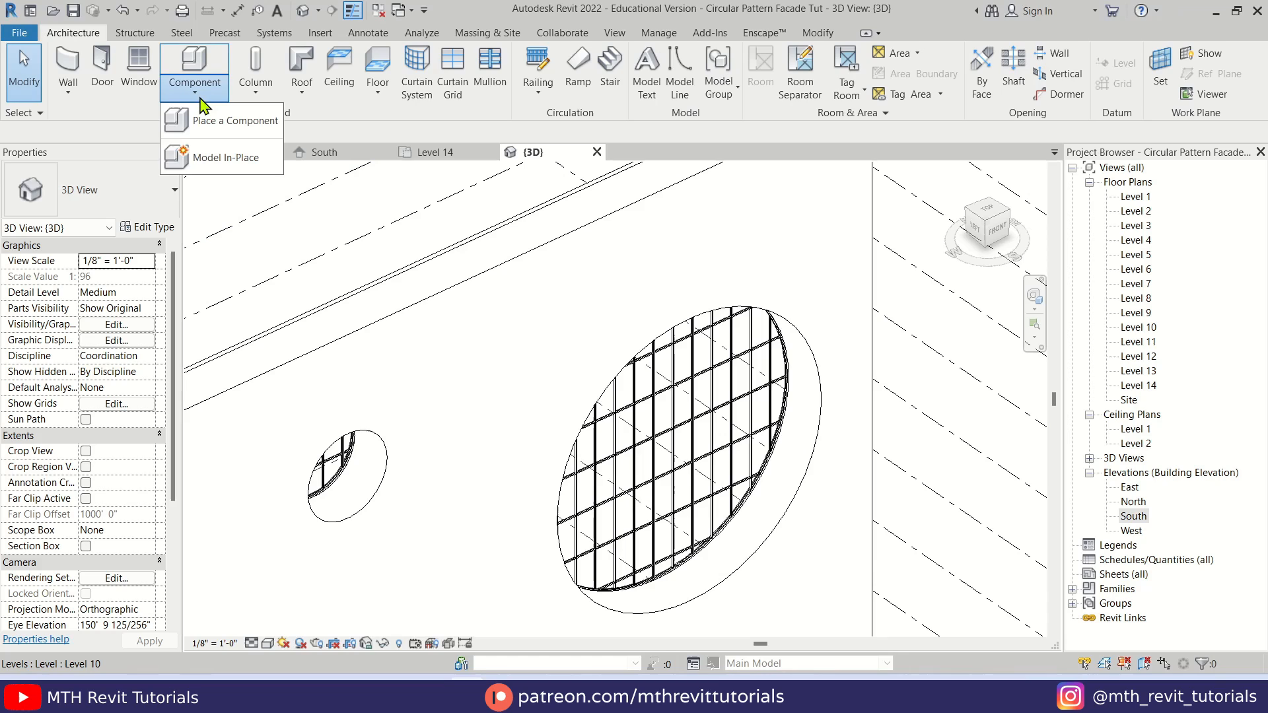
left_click(259, 158)
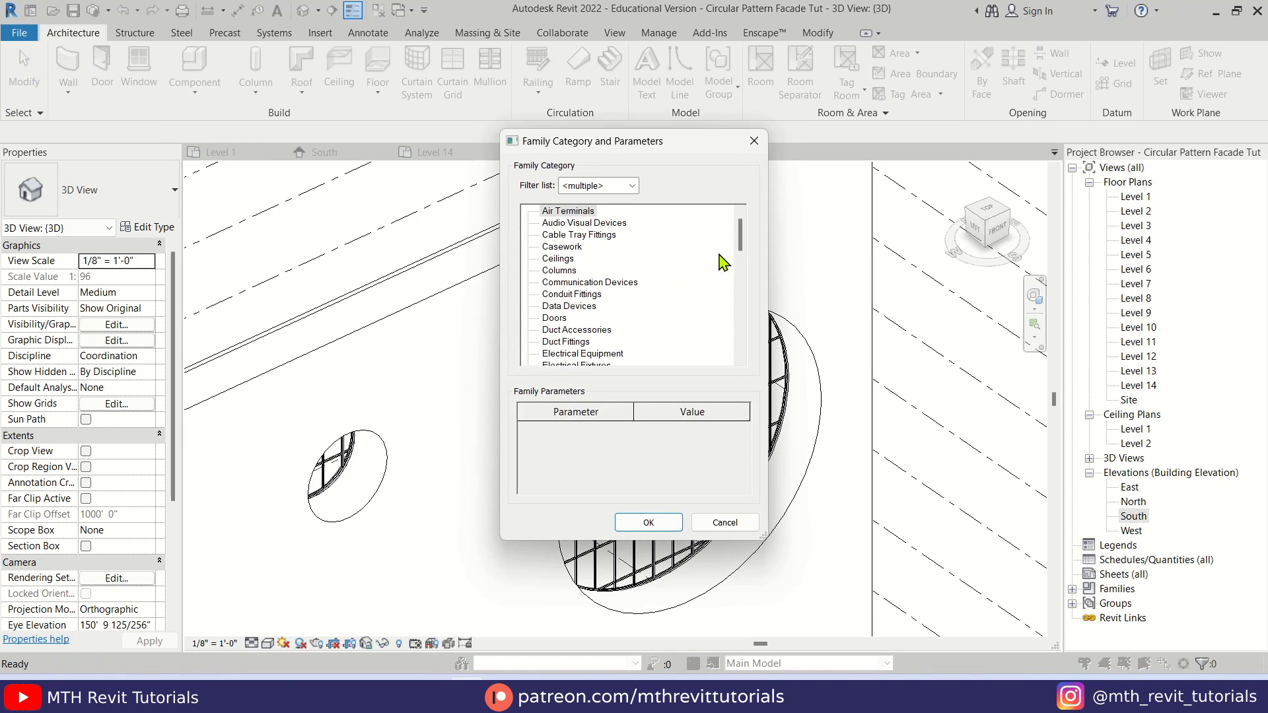
key("g")
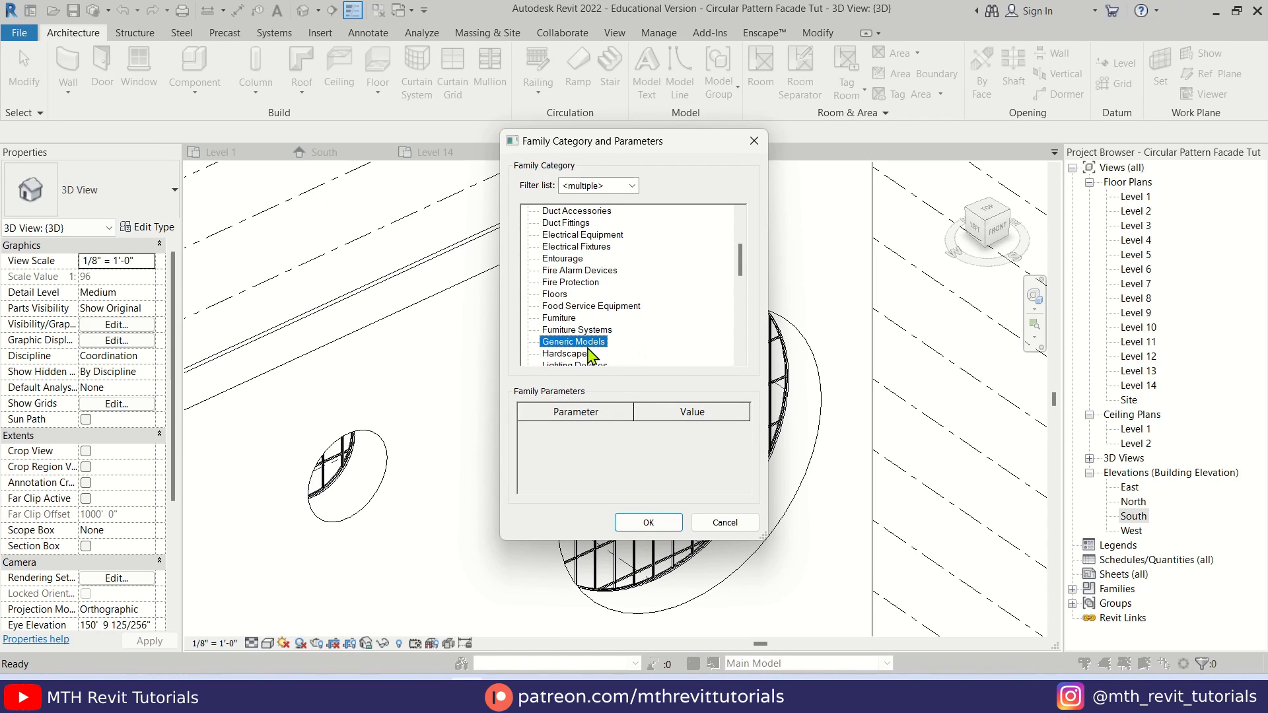
left_click(648, 523)
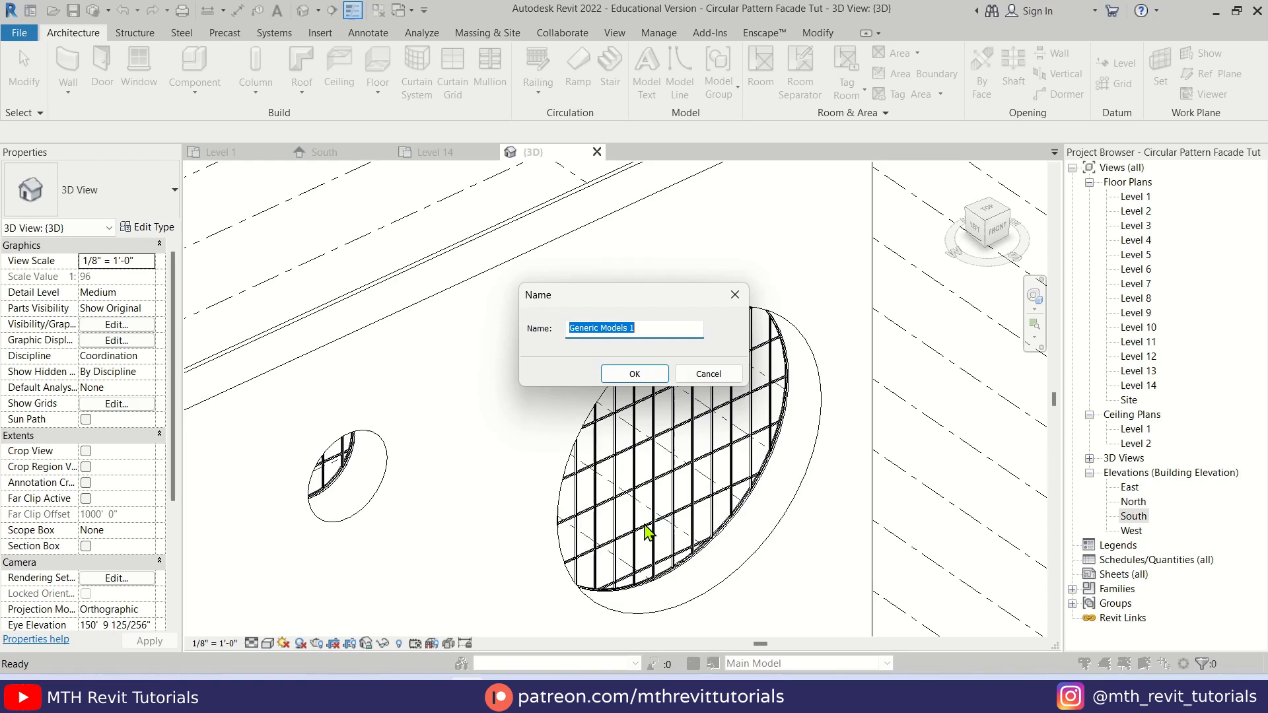
left_click(646, 378)
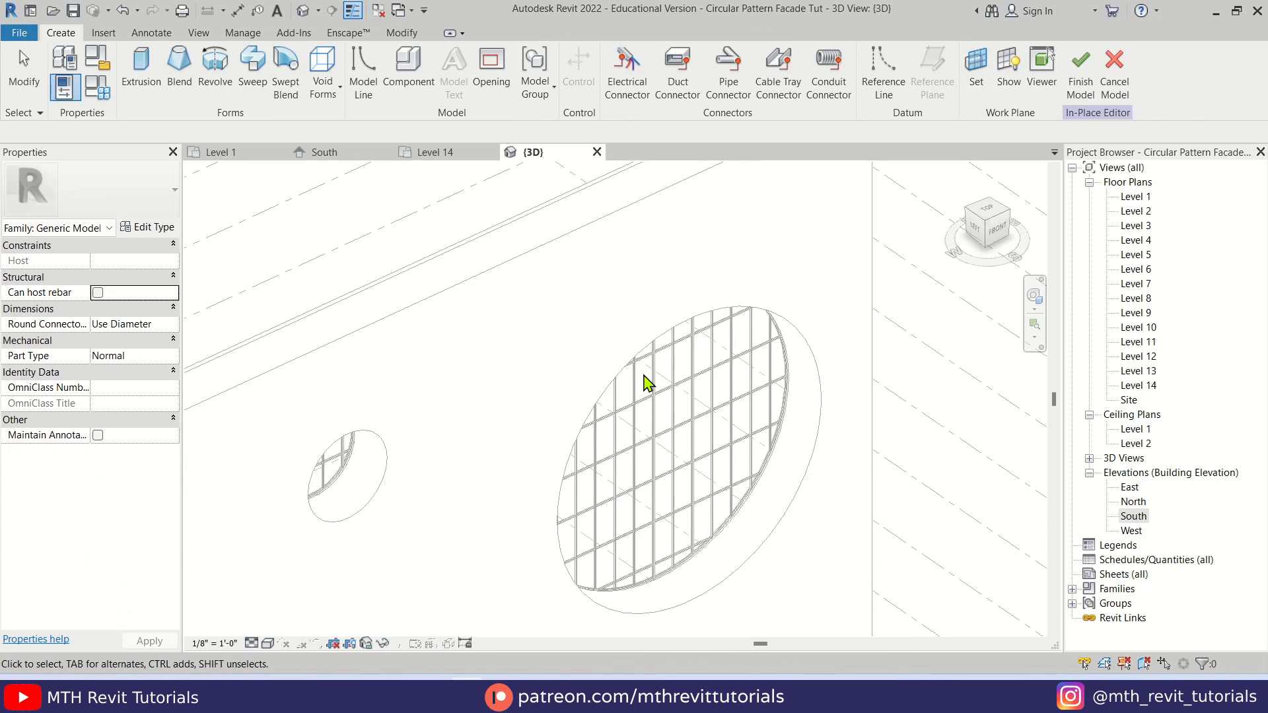
Step: Try a void sweep with its path picked along the front edge of the largest circular opening
left_click(323, 76)
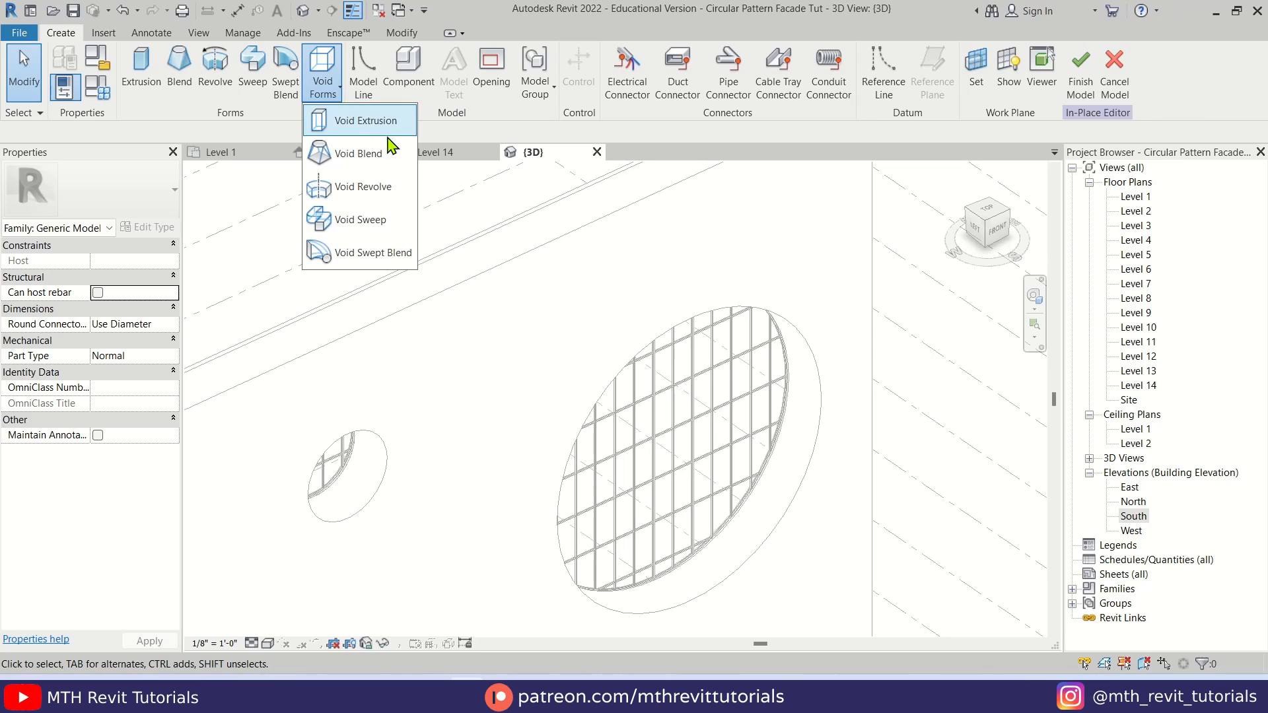
left_click(397, 225)
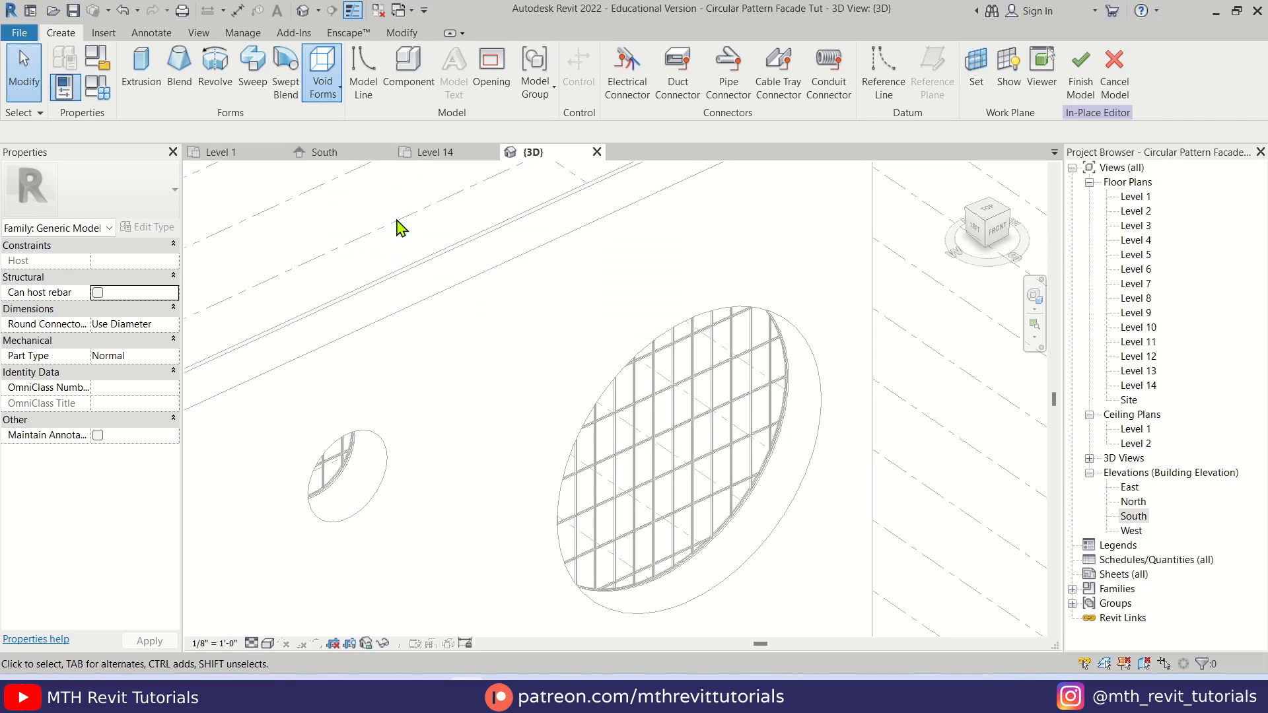
left_click(716, 91)
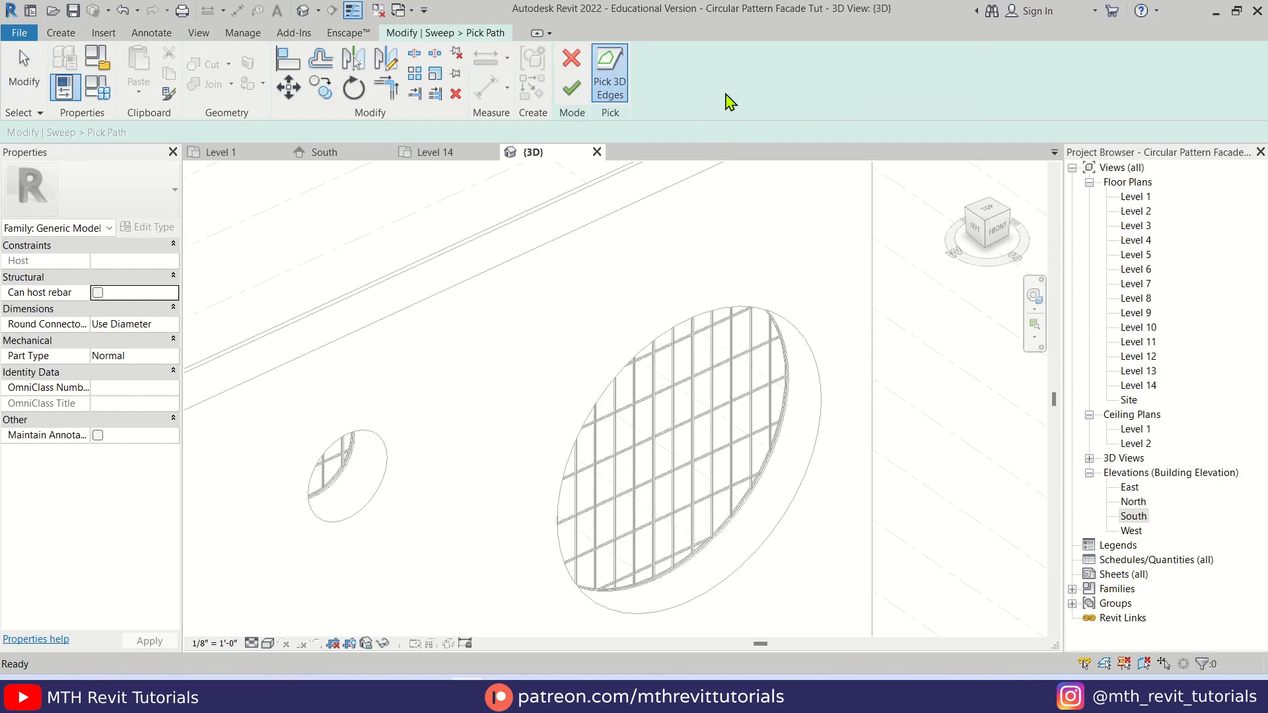
left_click(802, 332)
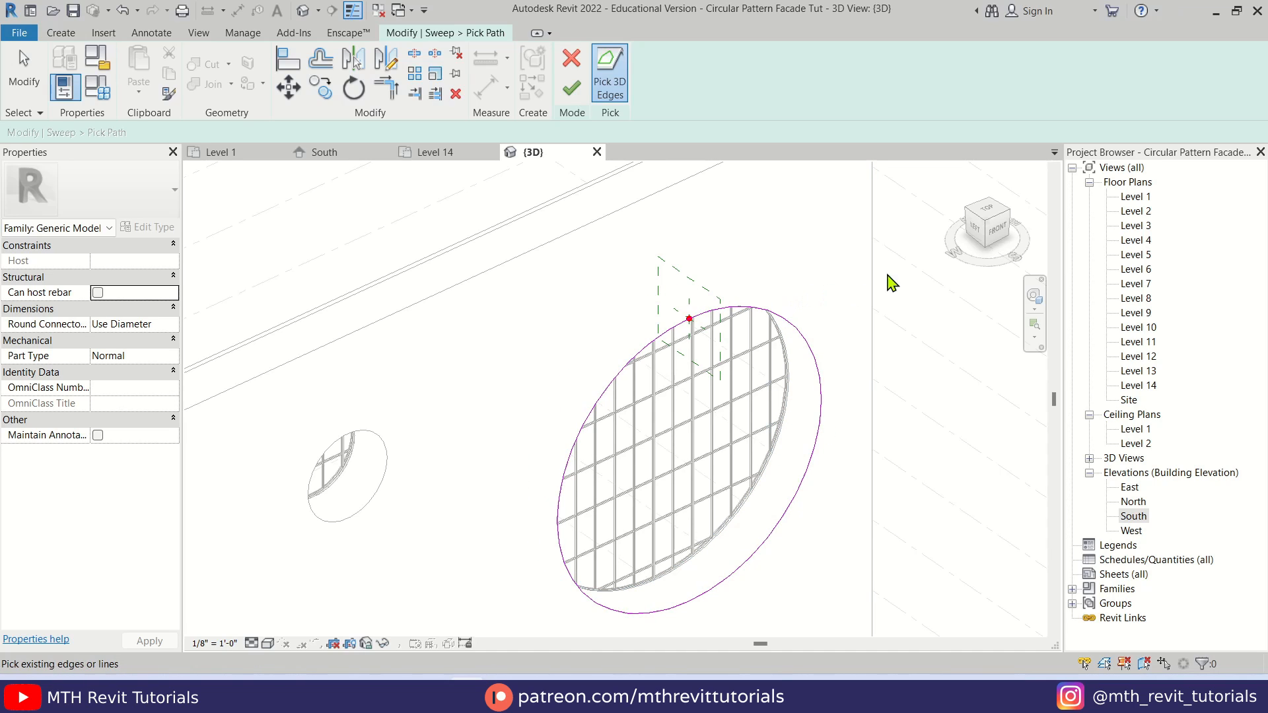
left_click(973, 227)
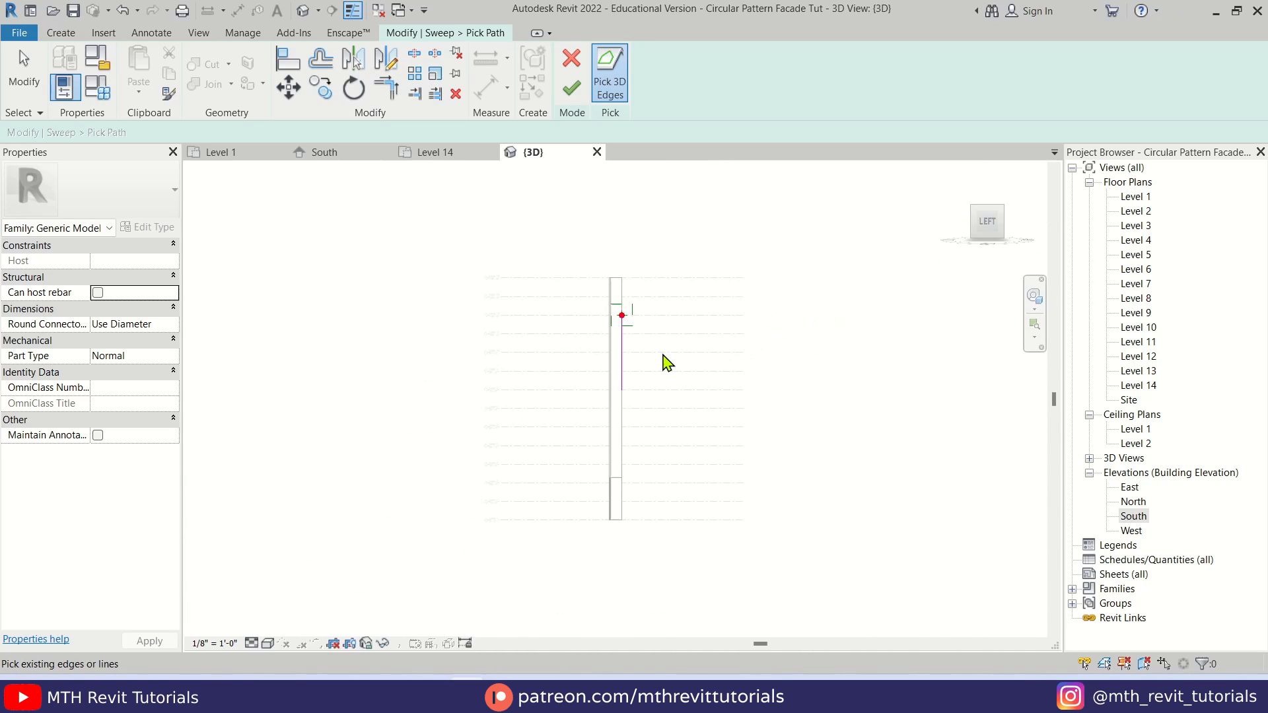
scroll(628, 317, "up", 5)
middle_click_drag(575, 255, 527, 427)
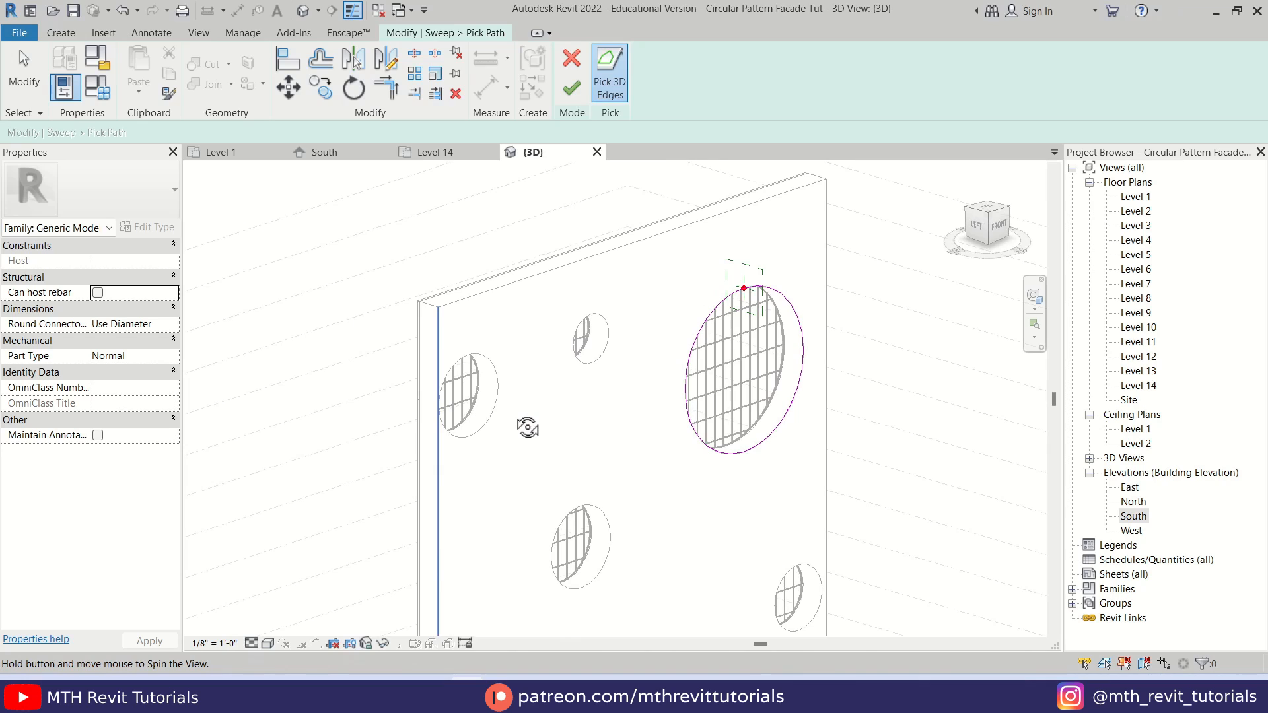
middle_click_drag(527, 427, 525, 429, "shift")
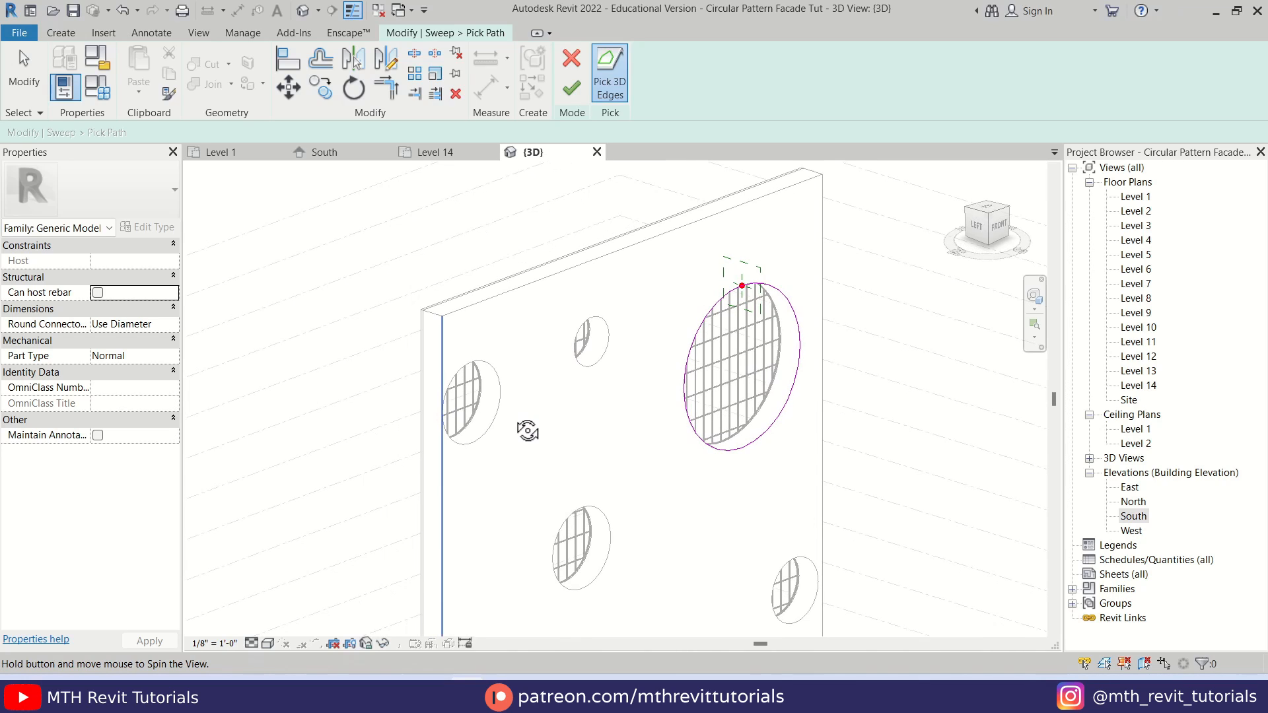
left_click(572, 73)
left_click(733, 357)
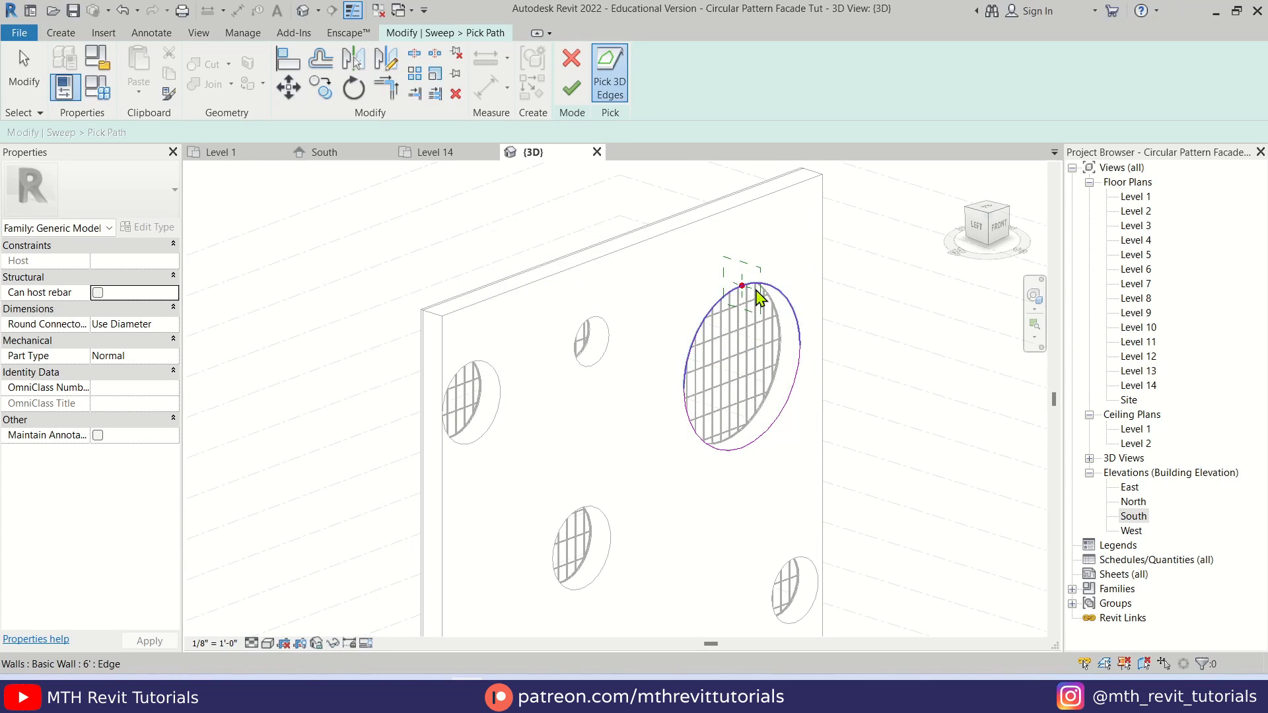
left_click(572, 58)
left_click(671, 354)
scroll(833, 260, "up", 3)
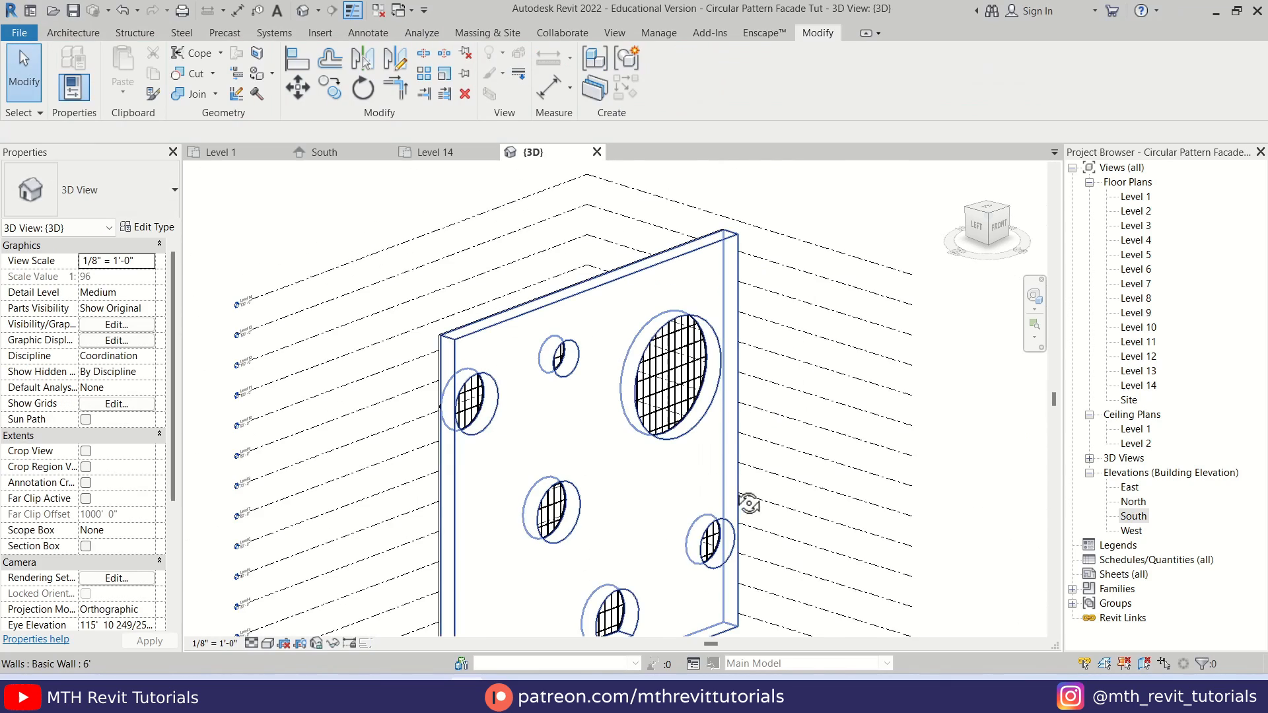
Step: Turn on the 3D view's section box and tighten its left, right, upper and lower sides around the largest circular opening
middle_click_drag(671, 518, 646, 368, "shift")
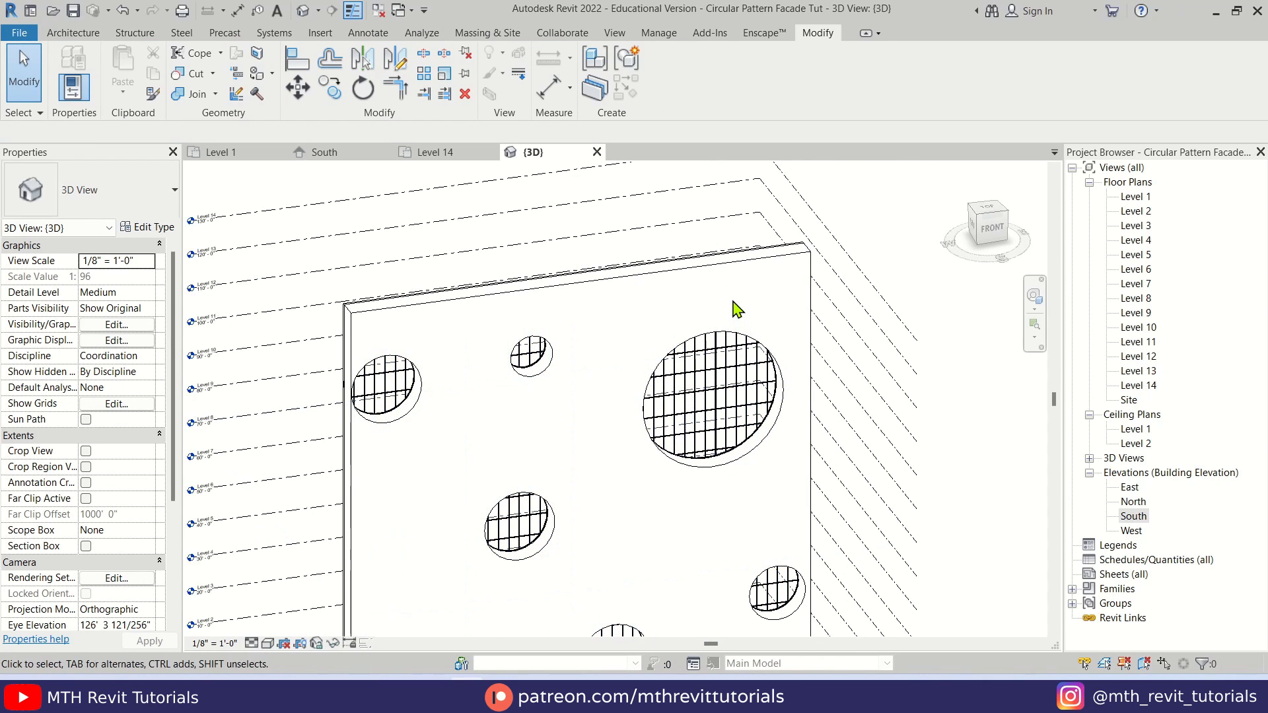
left_click(86, 546)
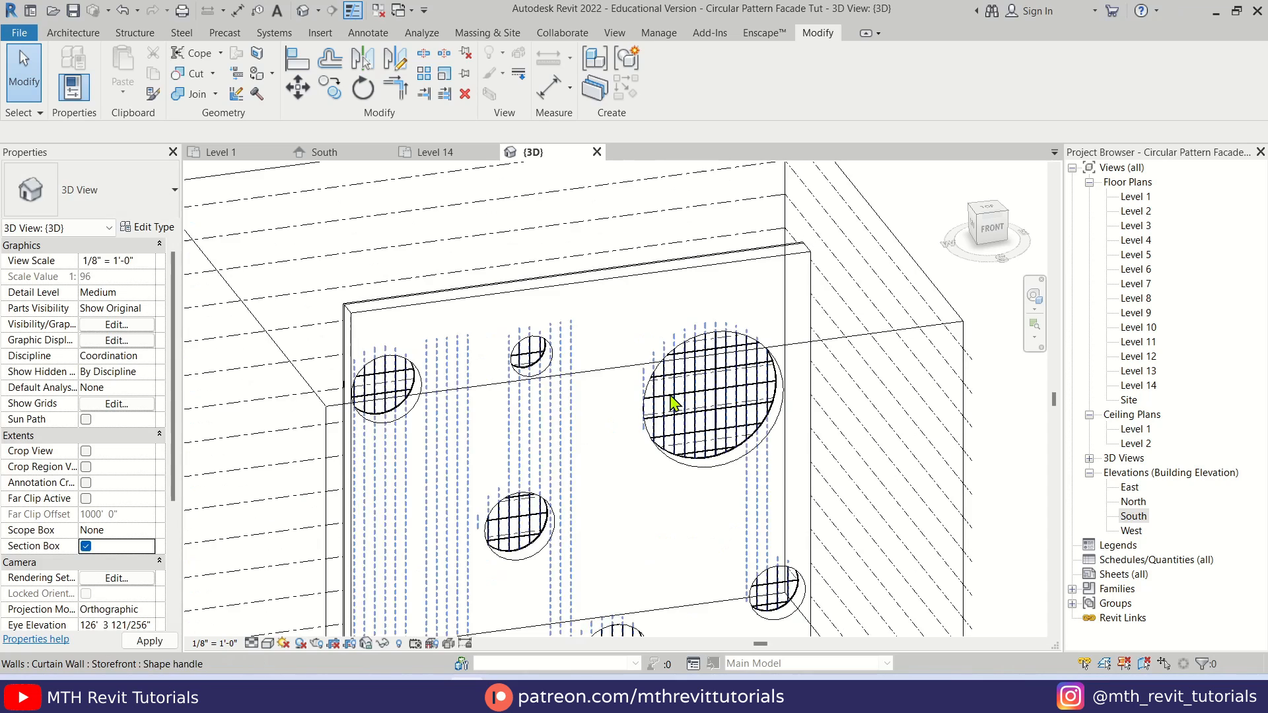
scroll(644, 357, "down", 2)
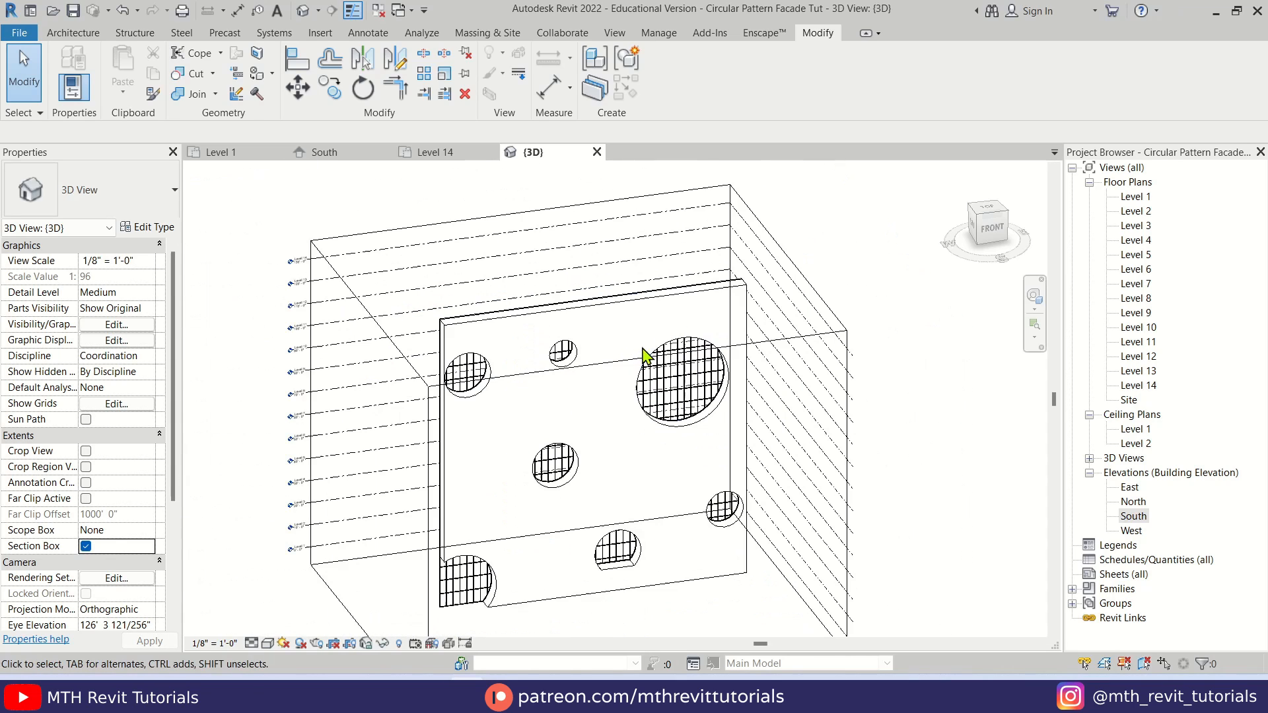
left_click(990, 228)
left_click(760, 311)
left_click_drag(759, 447, 724, 446)
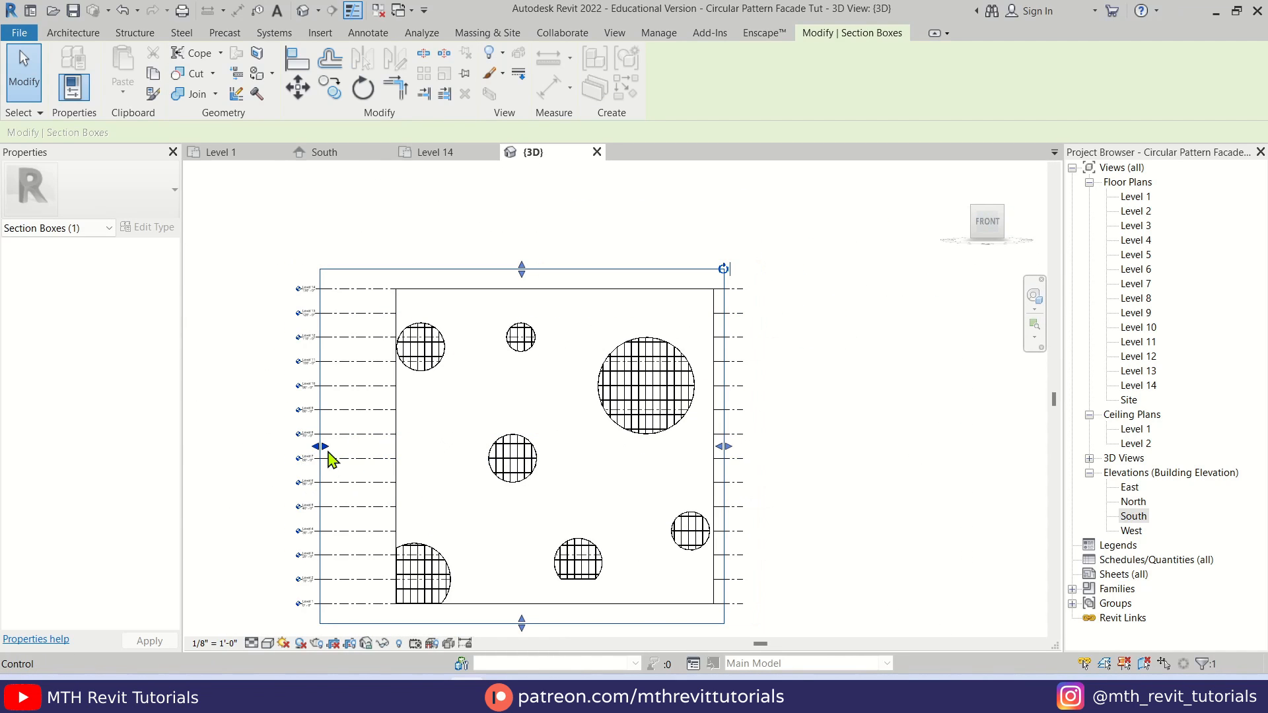
left_click_drag(320, 446, 574, 447)
left_click_drag(649, 623, 638, 465)
left_click_drag(653, 273, 653, 291)
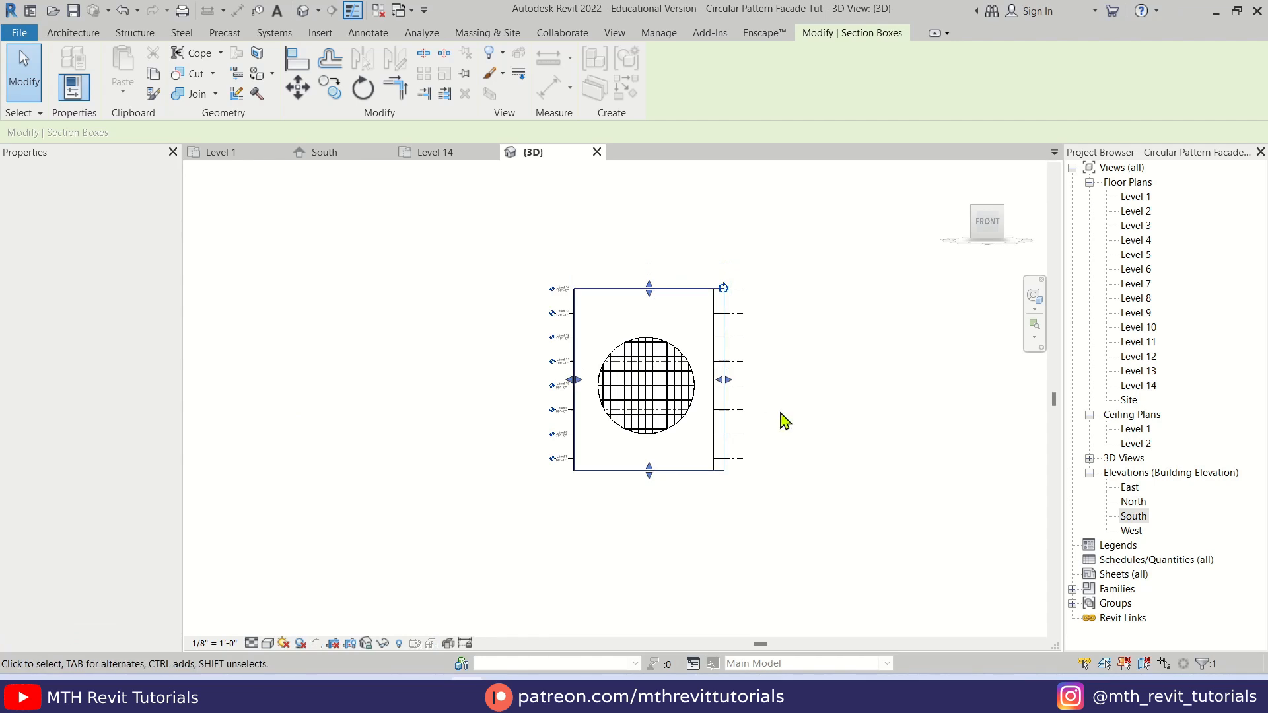
middle_click_drag(782, 421, 791, 592, "shift")
key("Escape")
Step: Start a new in-place component in the Generic Models category, keeping the suggested name
scroll(664, 400, "up", 5)
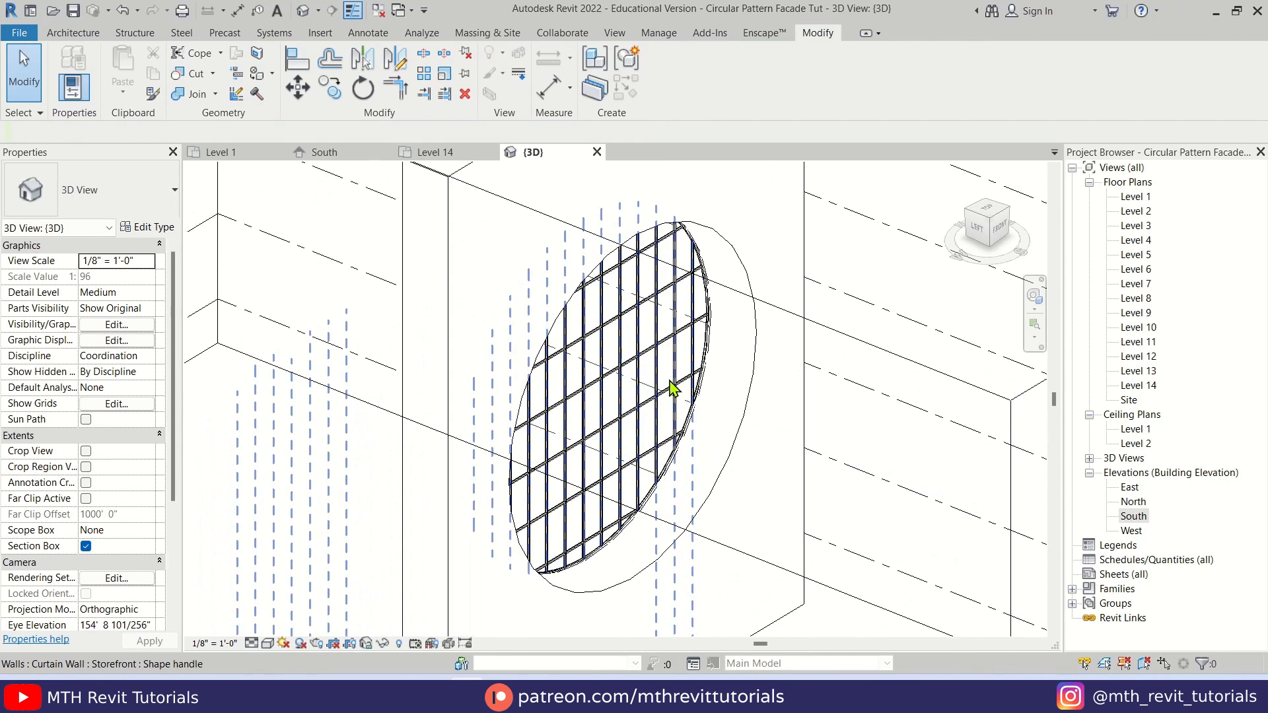
middle_click_drag(677, 388, 795, 302)
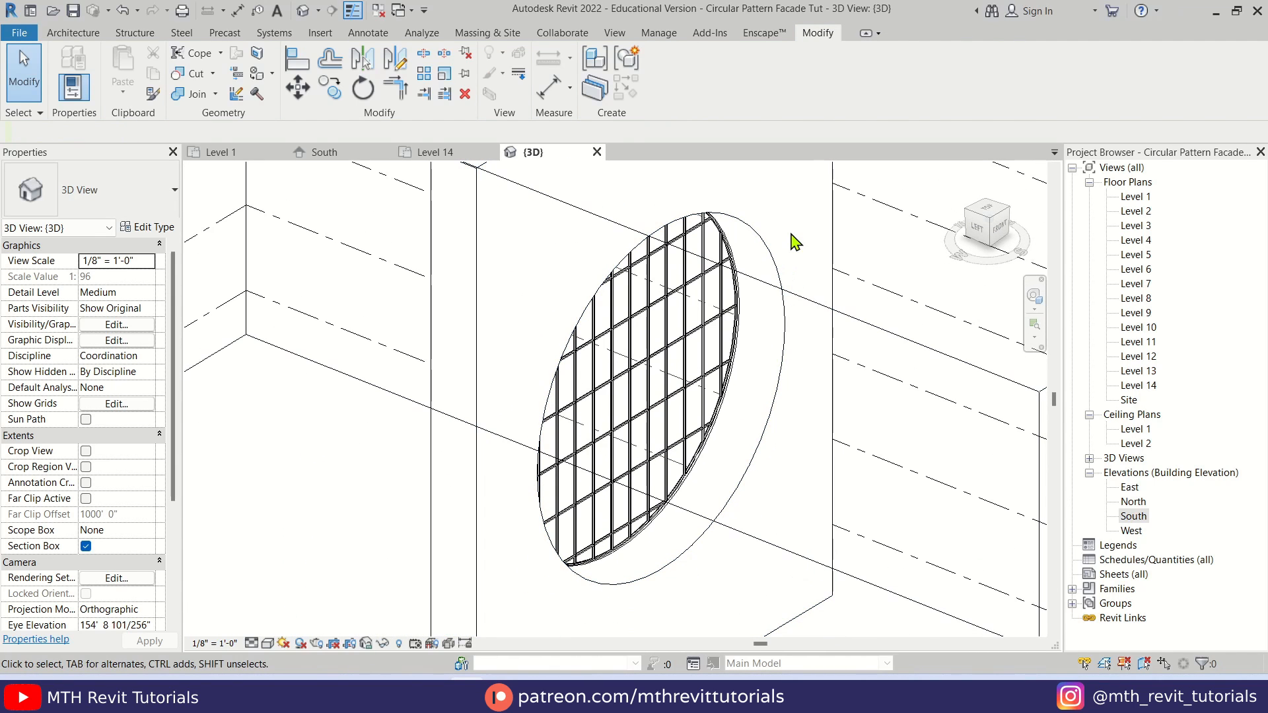
left_click(72, 32)
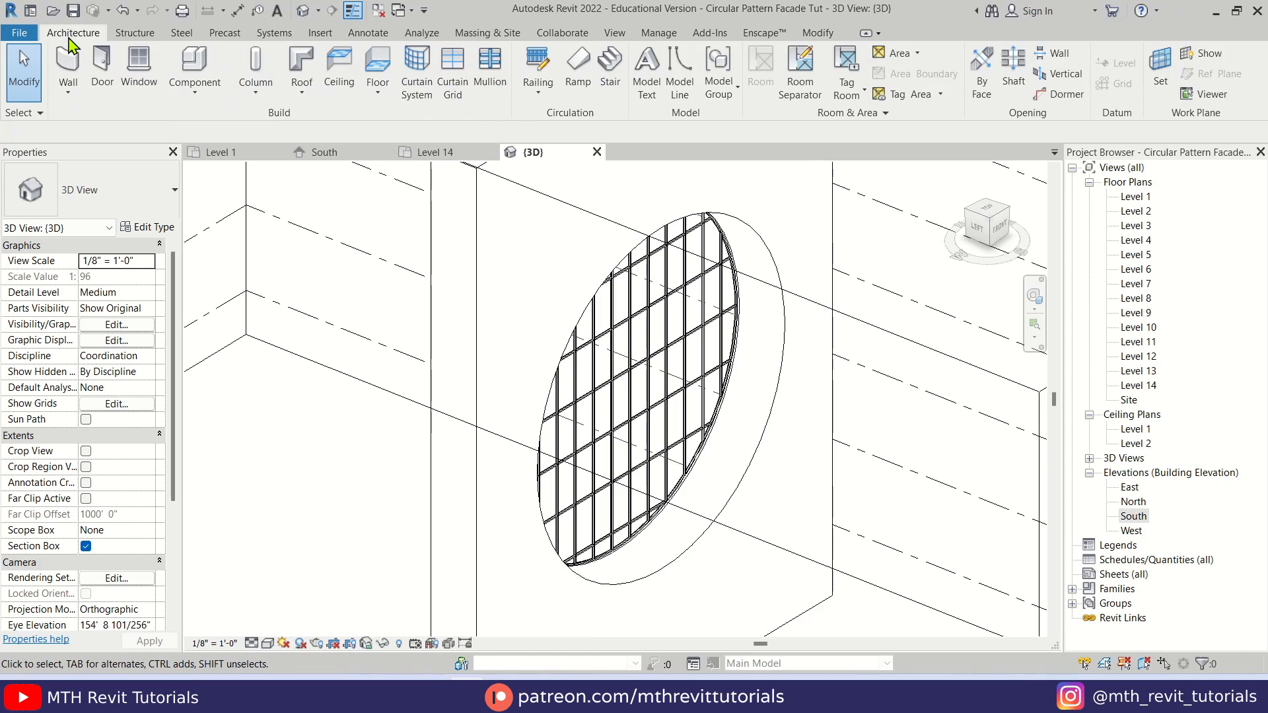
left_click(211, 98)
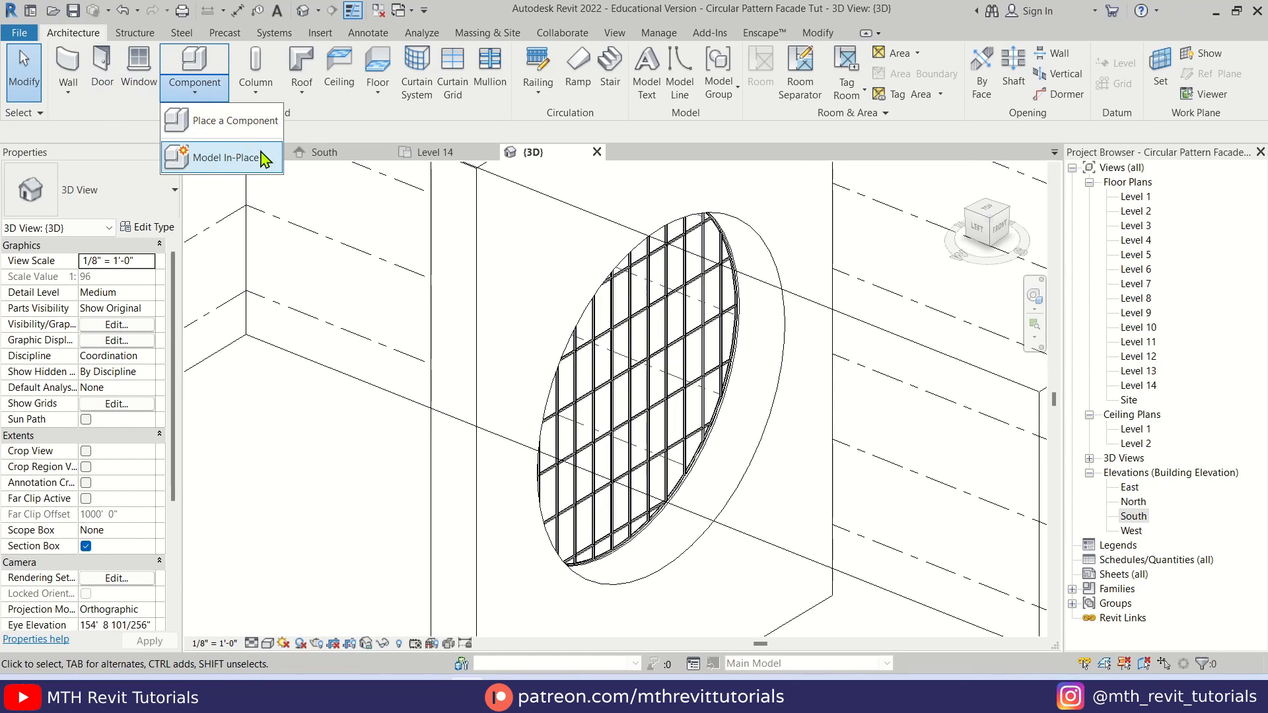
left_click(224, 157)
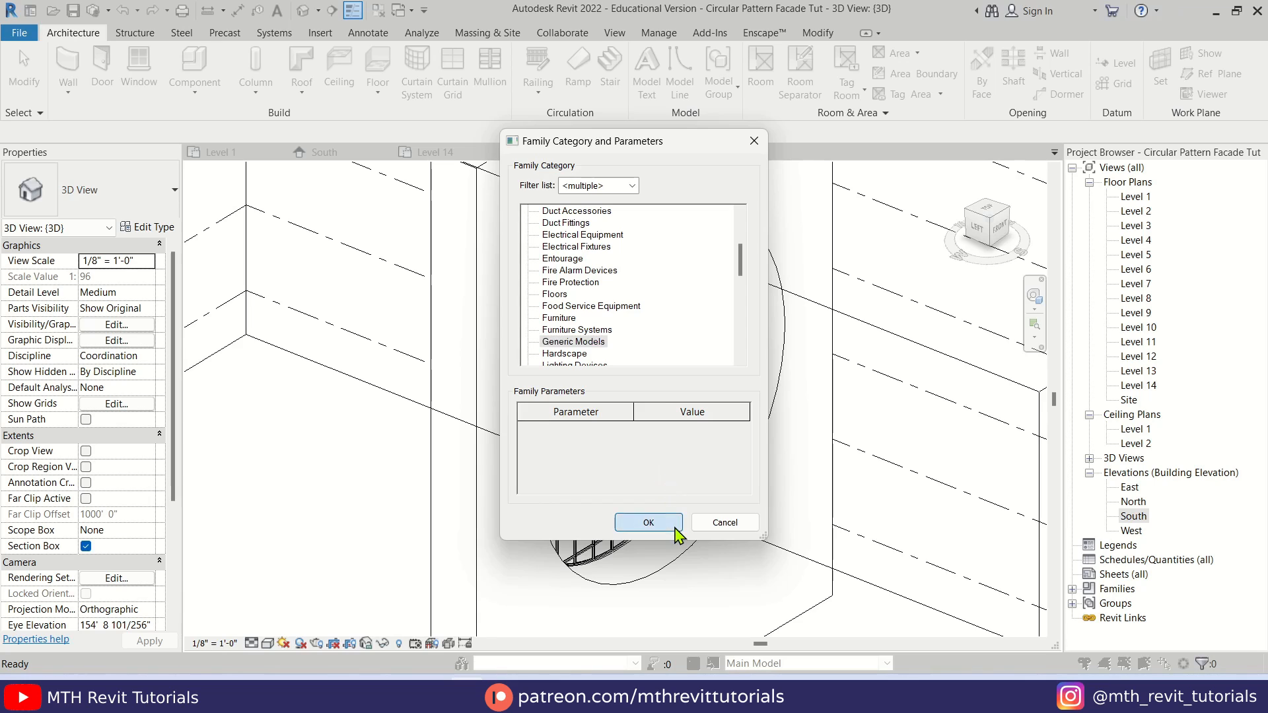
left_click(649, 522)
left_click(634, 374)
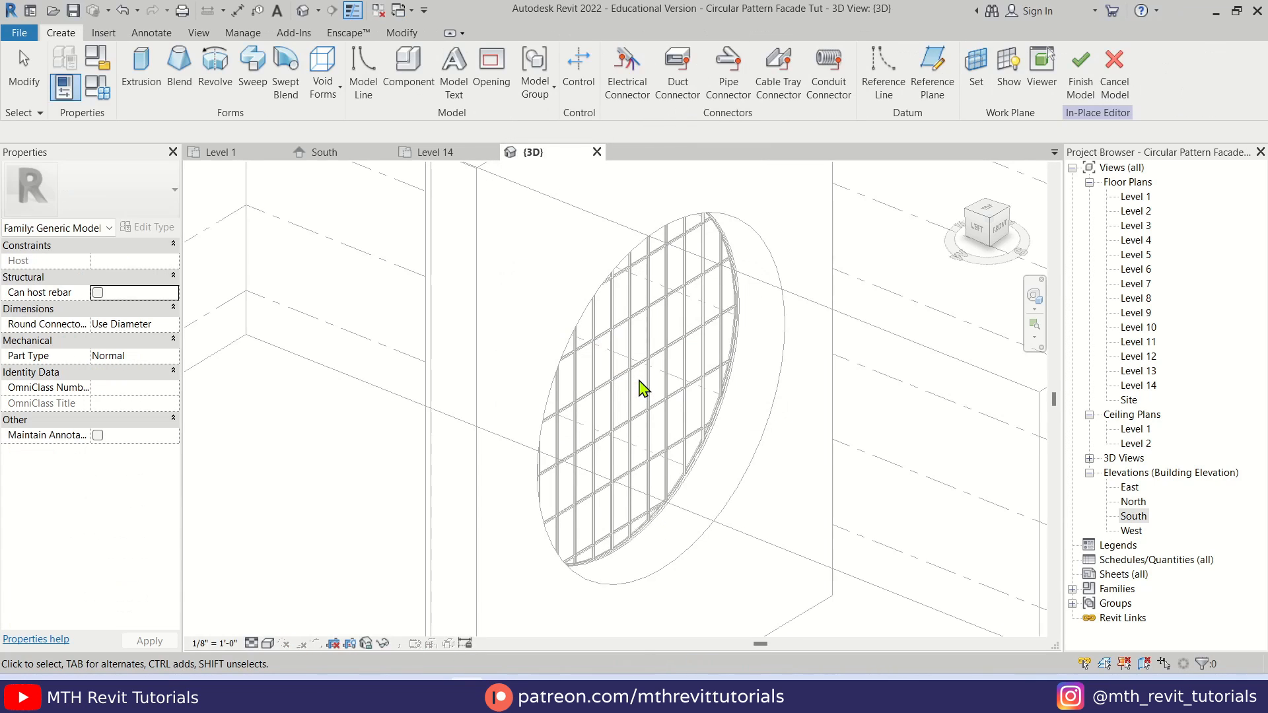
Step: Start a void sweep and pick the front edge of the largest circular opening as its path, finishing the path
left_click(328, 96)
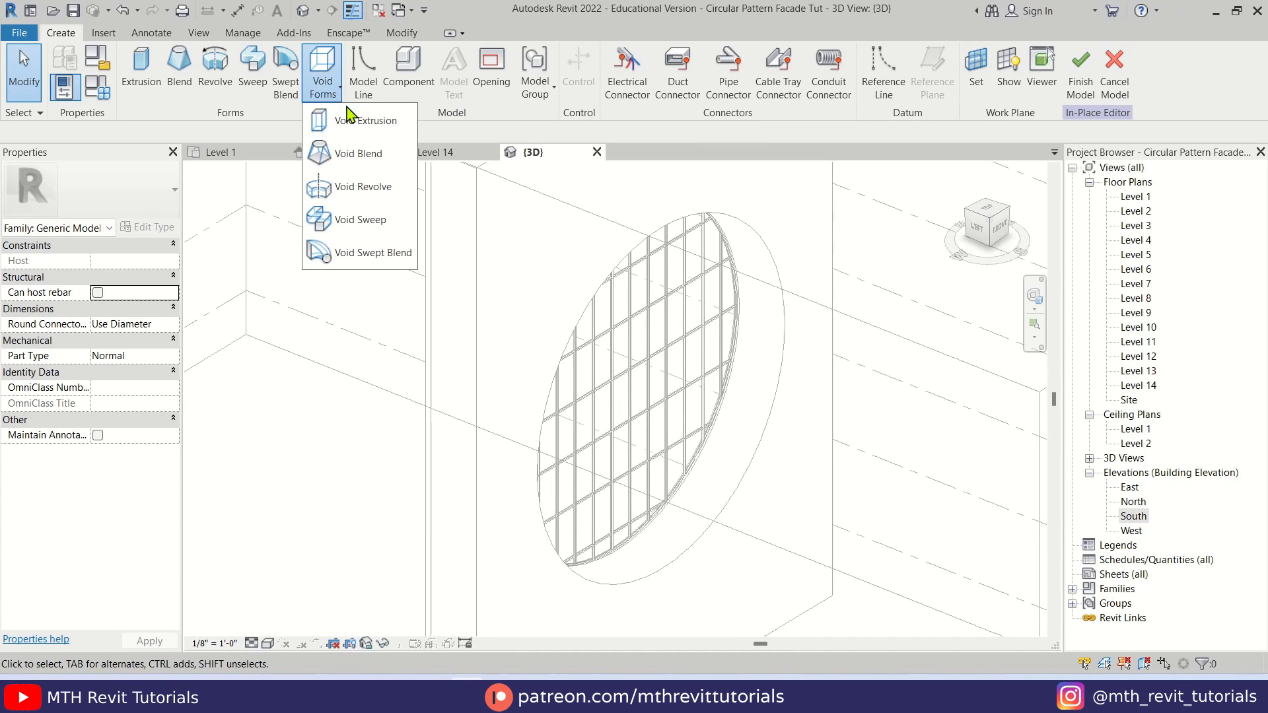
left_click(387, 216)
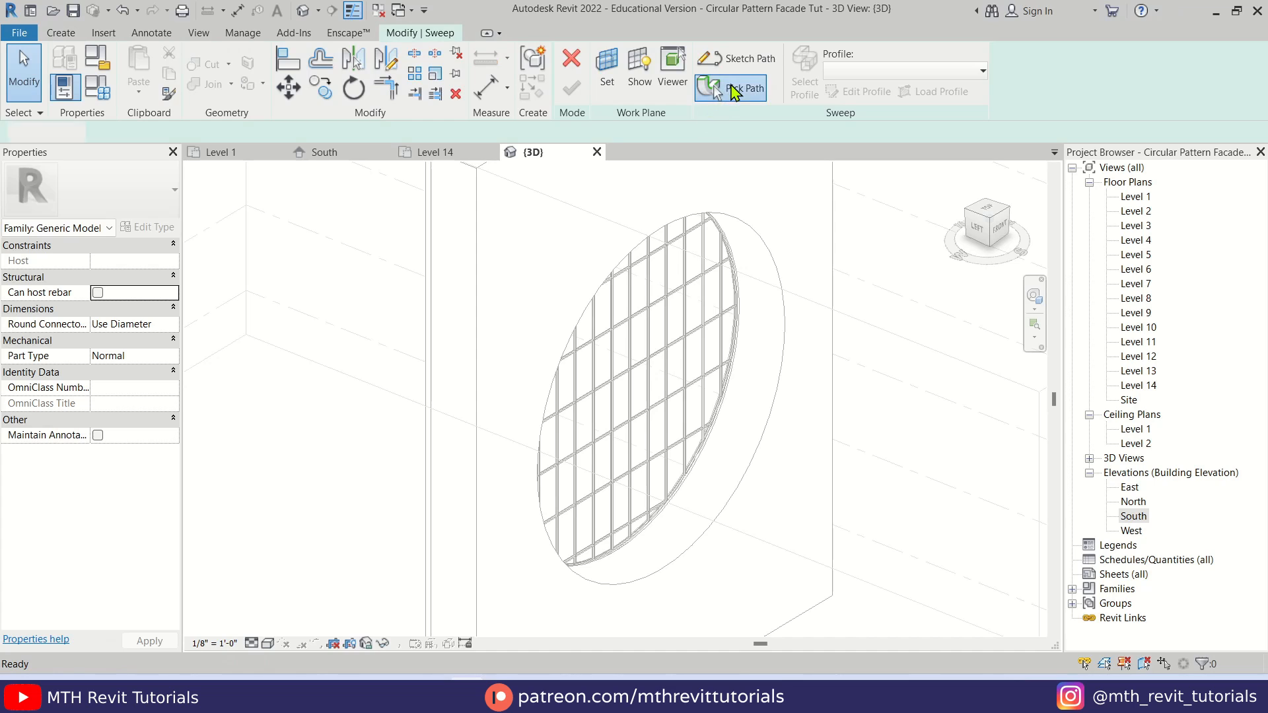
left_click(711, 87)
left_click(791, 368)
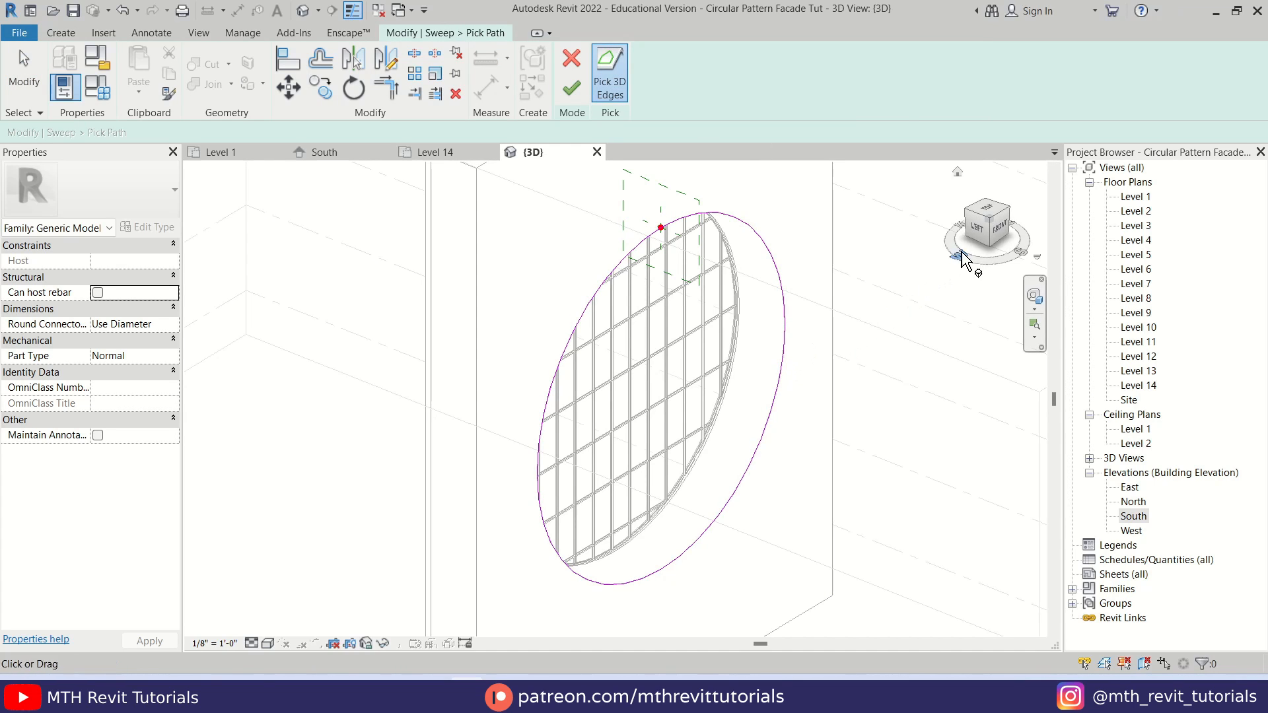
left_click(977, 241)
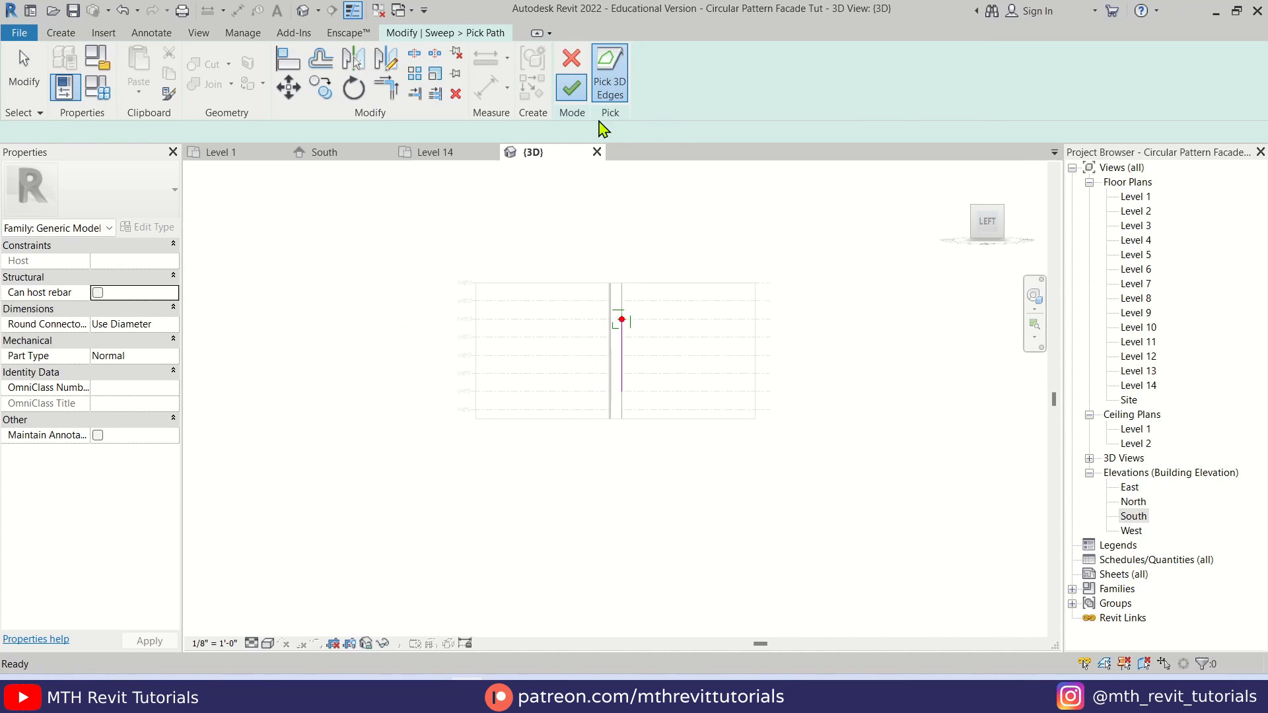
left_click(571, 88)
Step: Switch the 3D view's visual style to Wireframe while facing the wall from its left side
scroll(637, 323, "up", 3)
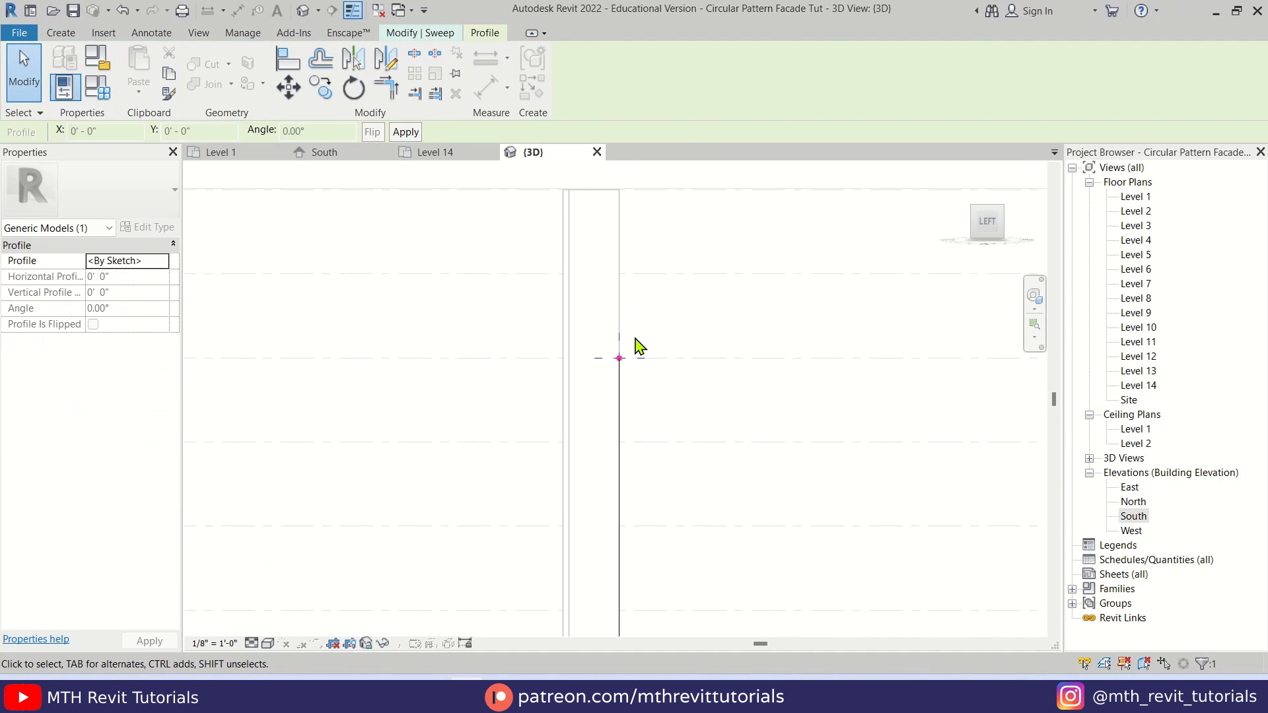
left_click(268, 643)
left_click(317, 558)
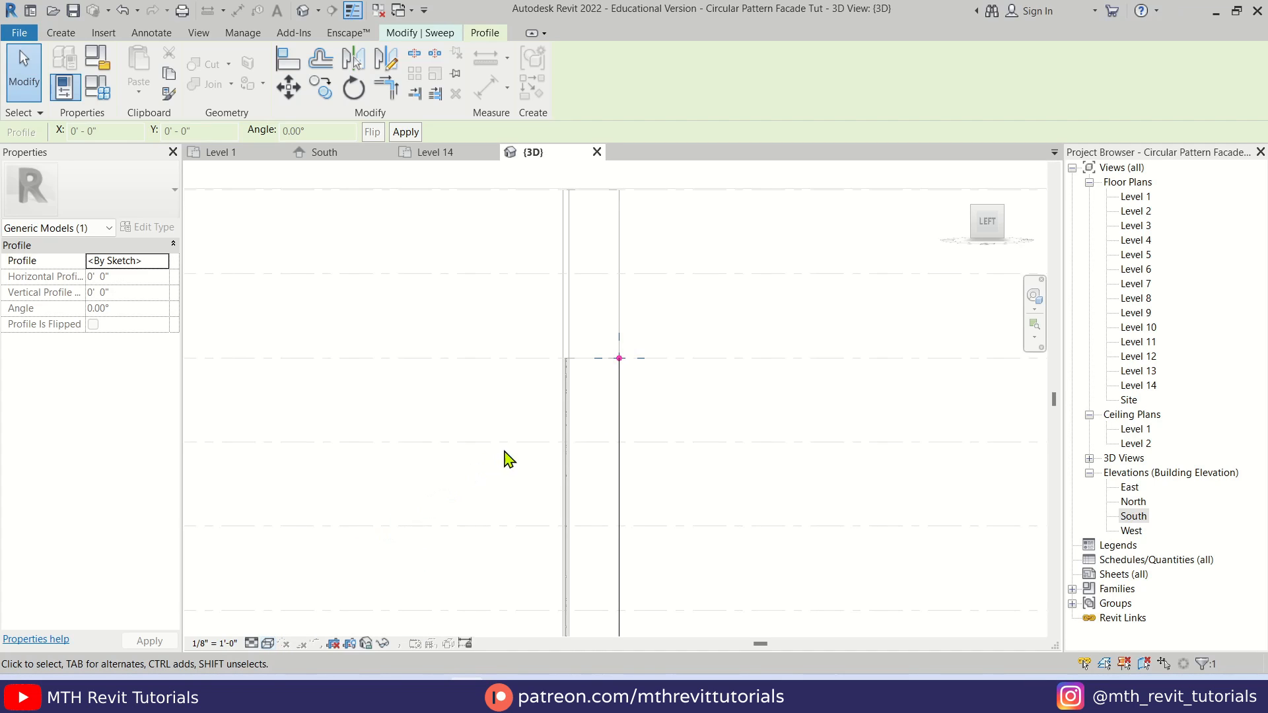
middle_click_drag(546, 442, 571, 370)
middle_click_drag(627, 328, 642, 387)
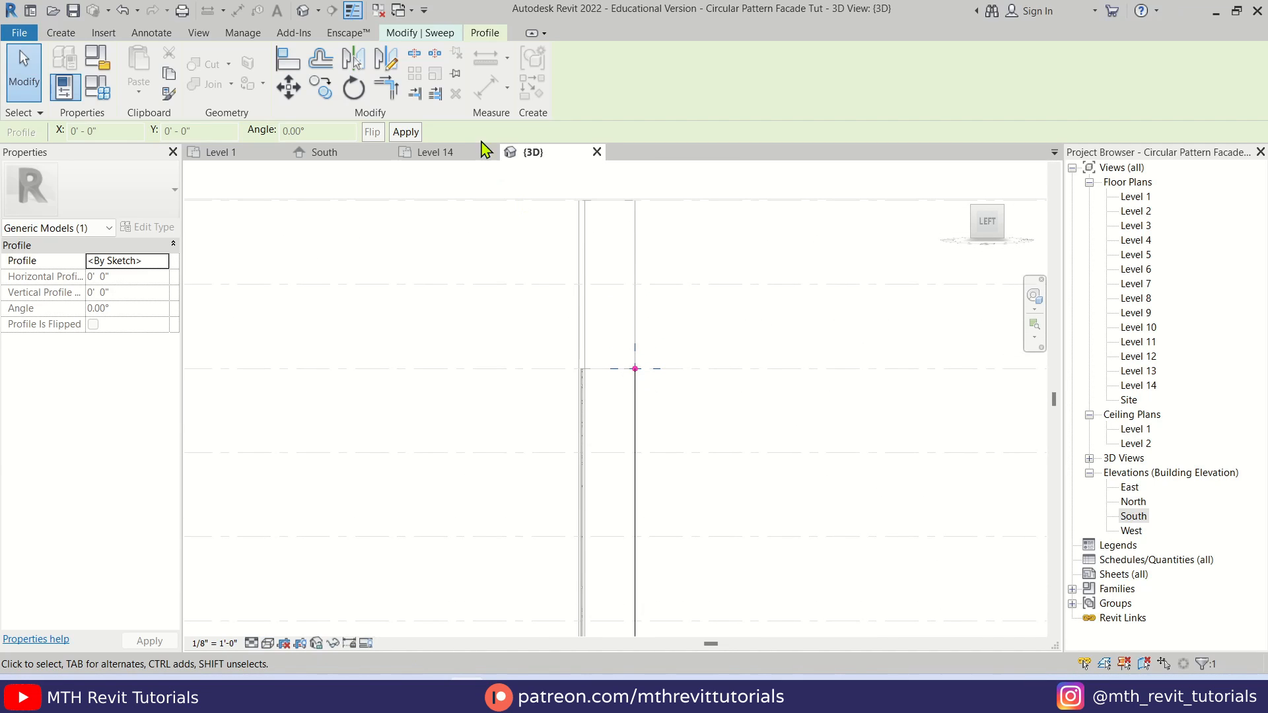
Step: In the sweep's profile sketch, draw a three-step staircase line from the thick wall's rear face at the opening's upper edge toward its front face
left_click(434, 34)
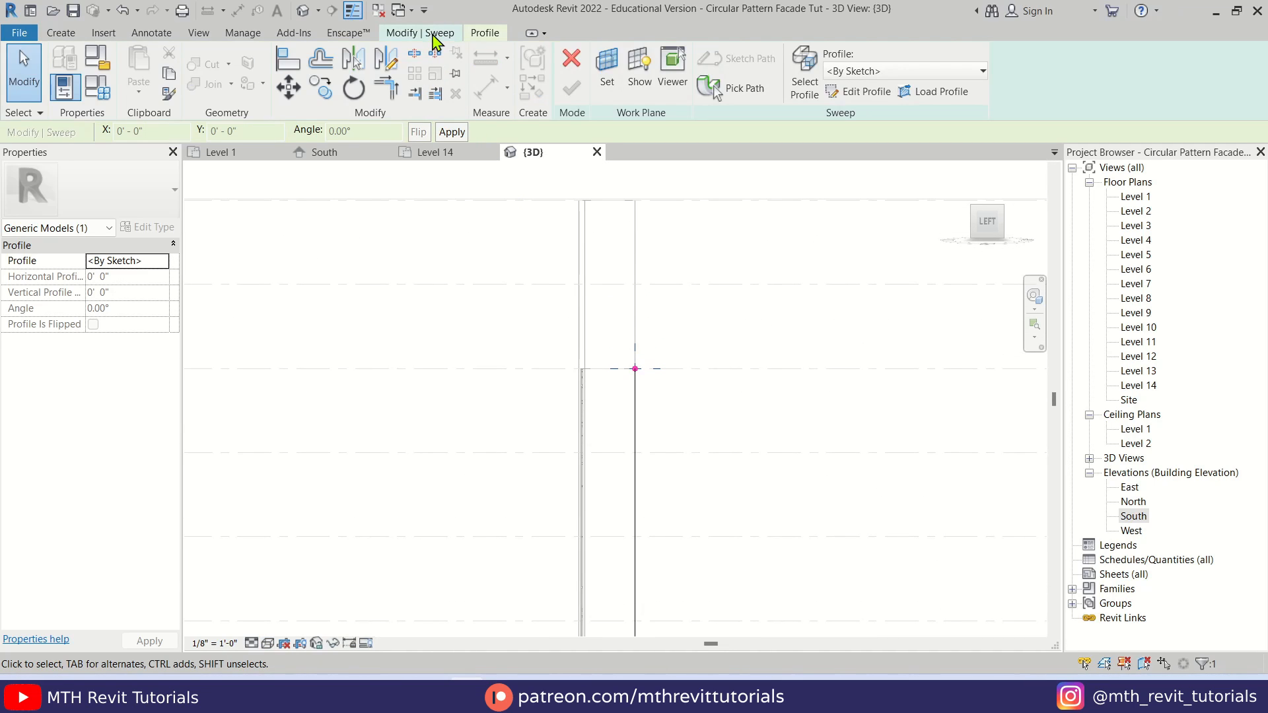
left_click(858, 92)
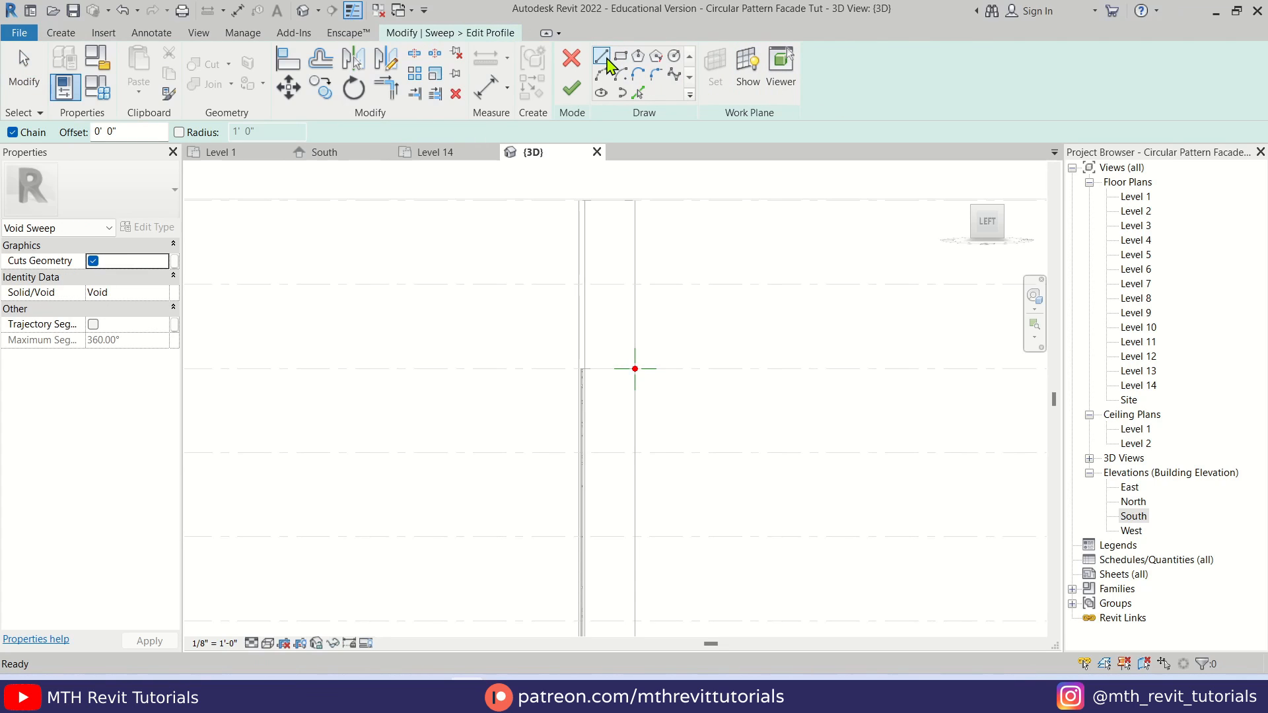
scroll(594, 370, "up", 3)
scroll(551, 359, "up", 1)
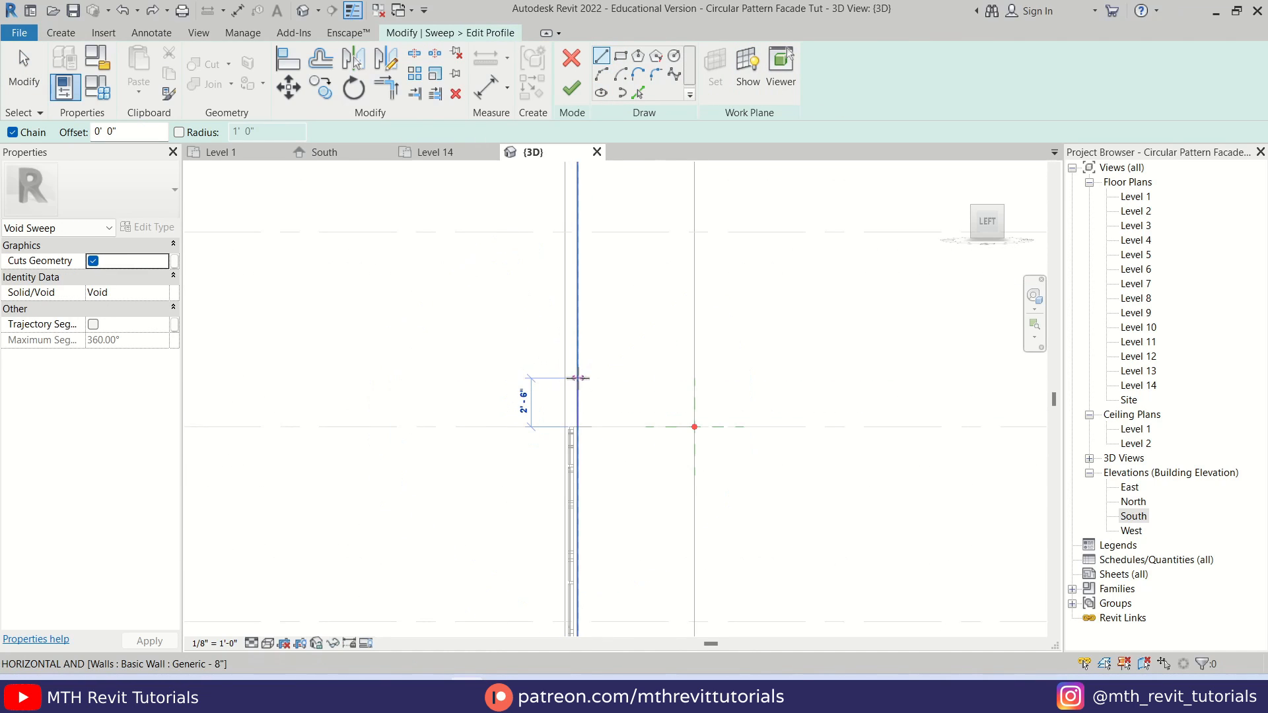
left_click(577, 426)
left_click(577, 397)
left_click(607, 398)
left_click(607, 349)
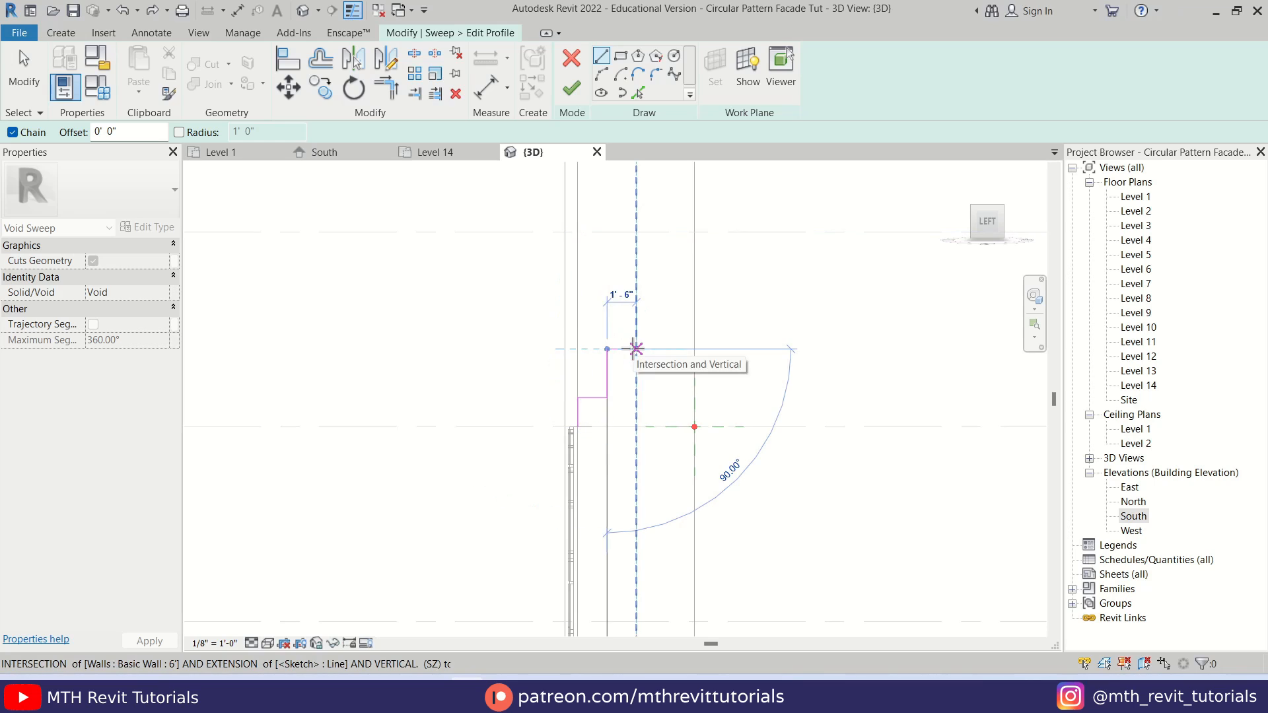
left_click(645, 349)
left_click(645, 290)
left_click(675, 291)
Step: Continue the profile up past the wall top, out beyond the front face, and back down to close the loop at its start
middle_click_drag(675, 291, 625, 494)
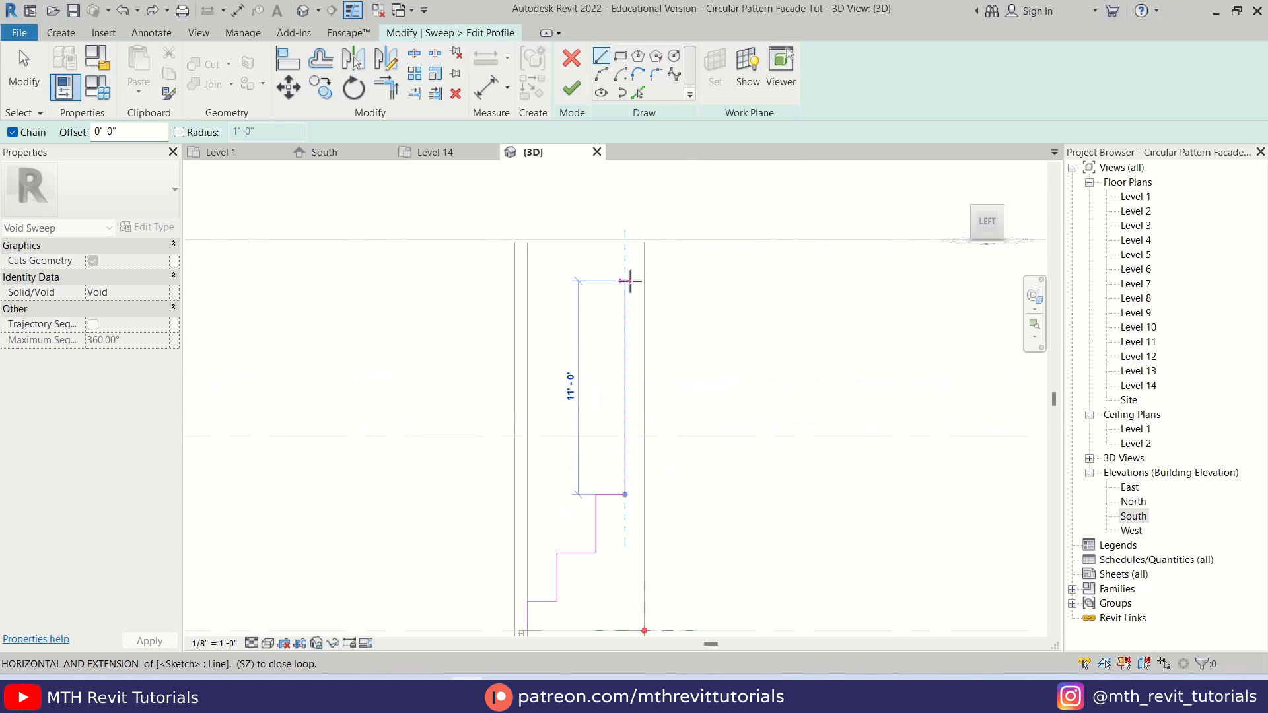
left_click(625, 212)
left_click(674, 213)
scroll(698, 226, "down", 1)
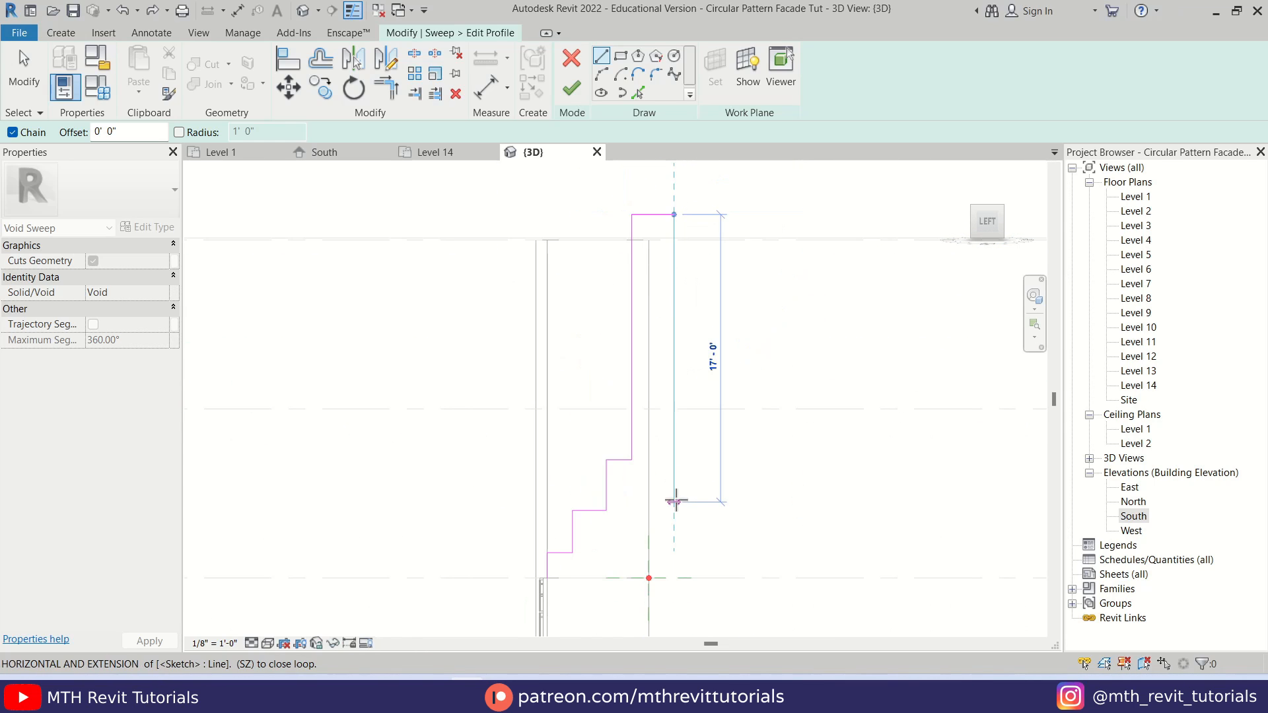
left_click(676, 578)
left_click(549, 577)
key("Escape")
Step: Move the three horizontal step lines of the profile upward to make the steps taller and more evenly spaced
left_click_drag(624, 460, 626, 349)
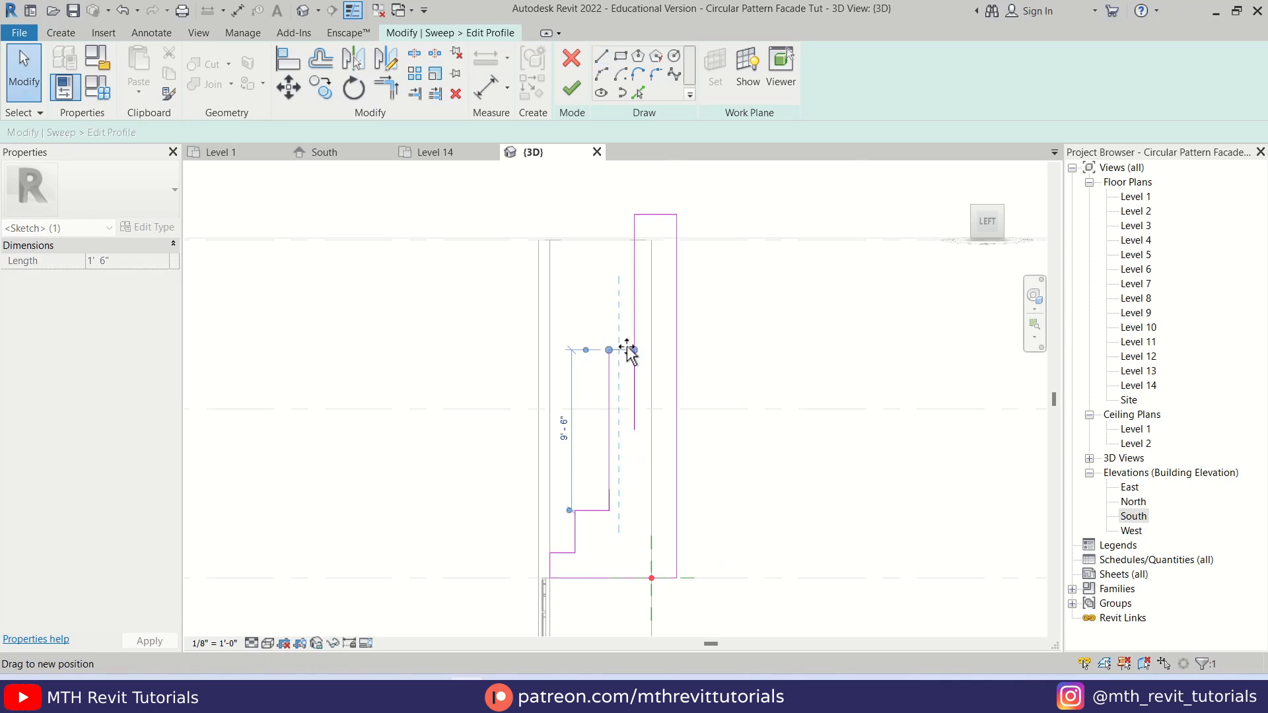
left_click_drag(593, 511, 594, 434)
left_click_drag(567, 553, 566, 519)
left_click(732, 473)
scroll(734, 468, "down", 3)
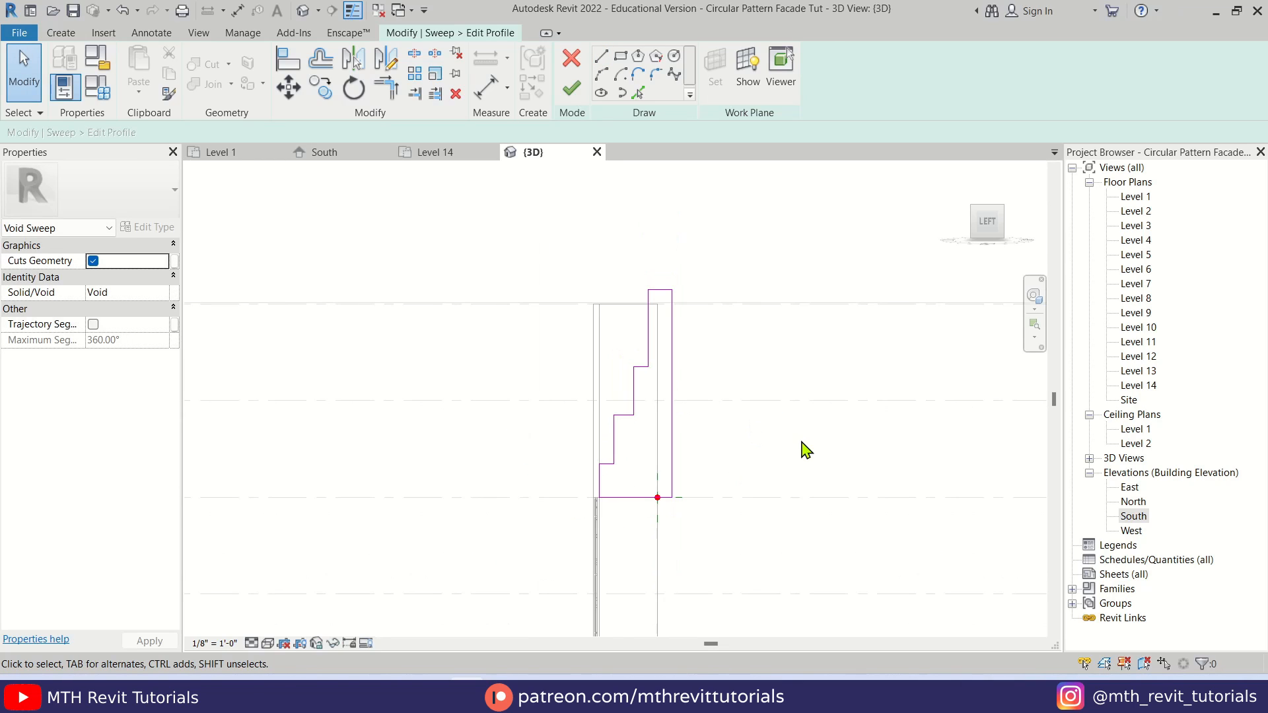
middle_click_drag(759, 451, 746, 383)
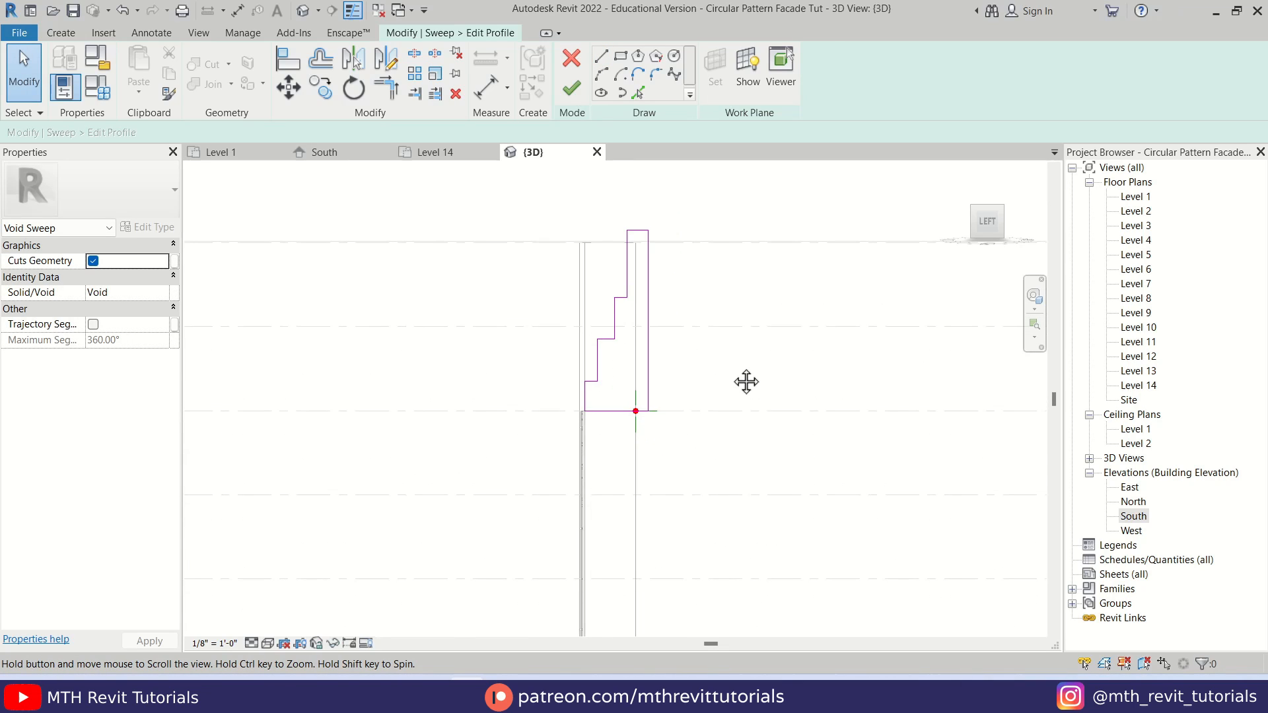
Step: Finish the stepped profile and complete the void sweep around the largest circular opening
left_click(571, 90)
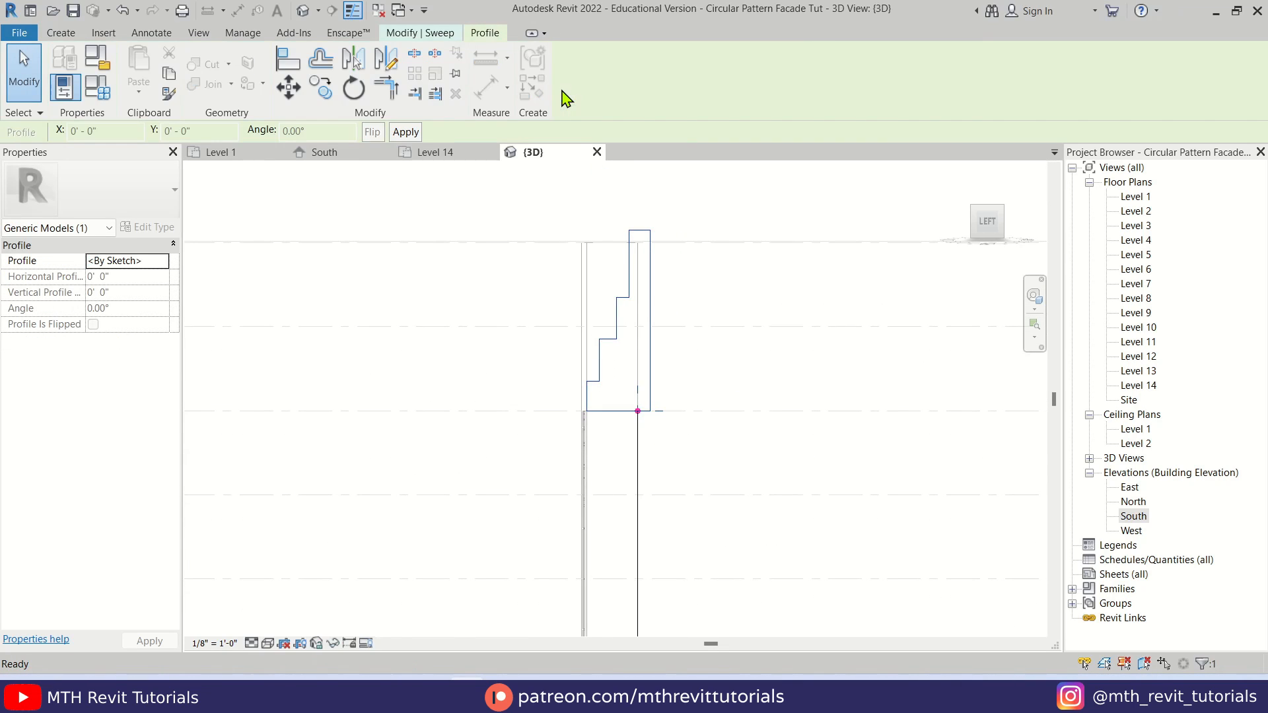
left_click(420, 33)
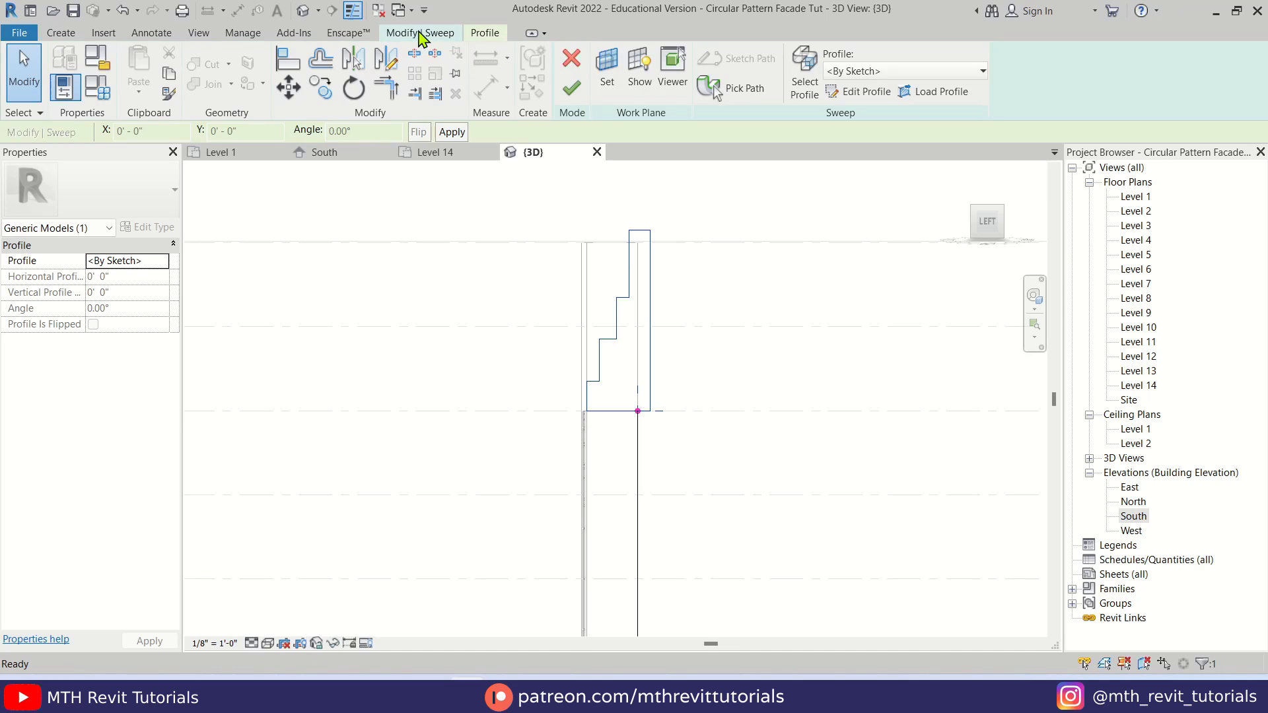
left_click(571, 89)
mouse_move(755, 319)
middle_mouse_down("shift")
mouse_move(742, 306)
mouse_move(617, 439)
mouse_move(819, 458)
middle_mouse_up("shift")
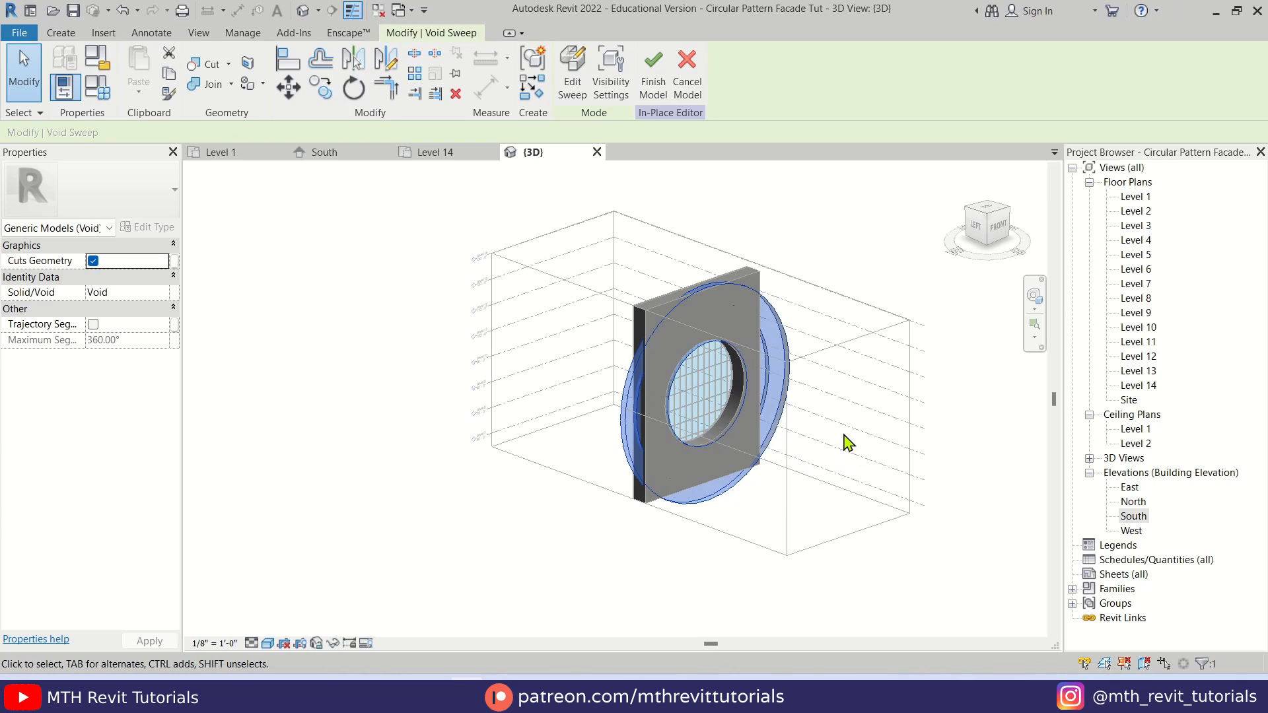
key("Escape")
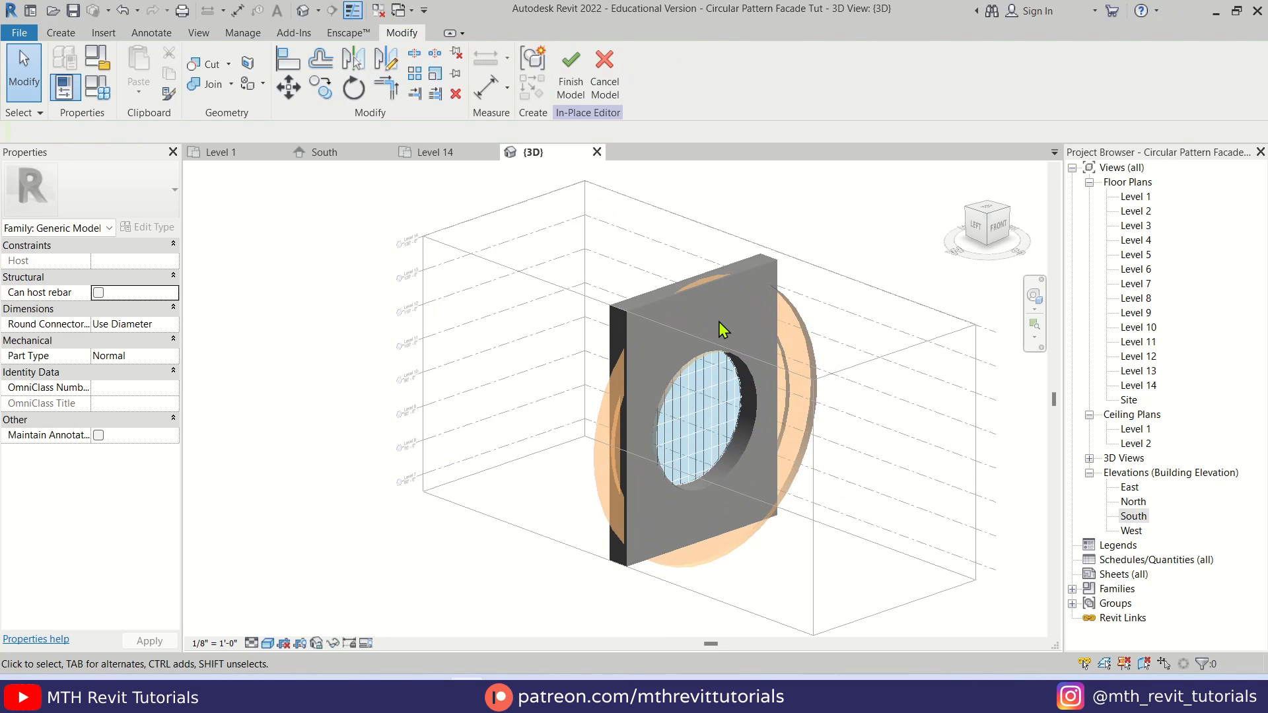
Step: Use Cut Geometry to cut the 6' thick wall with the void sweep around the largest circular opening
middle_click_drag(719, 323, 731, 453, "shift")
scroll(690, 328, "up", 3)
scroll(690, 328, "up", 1)
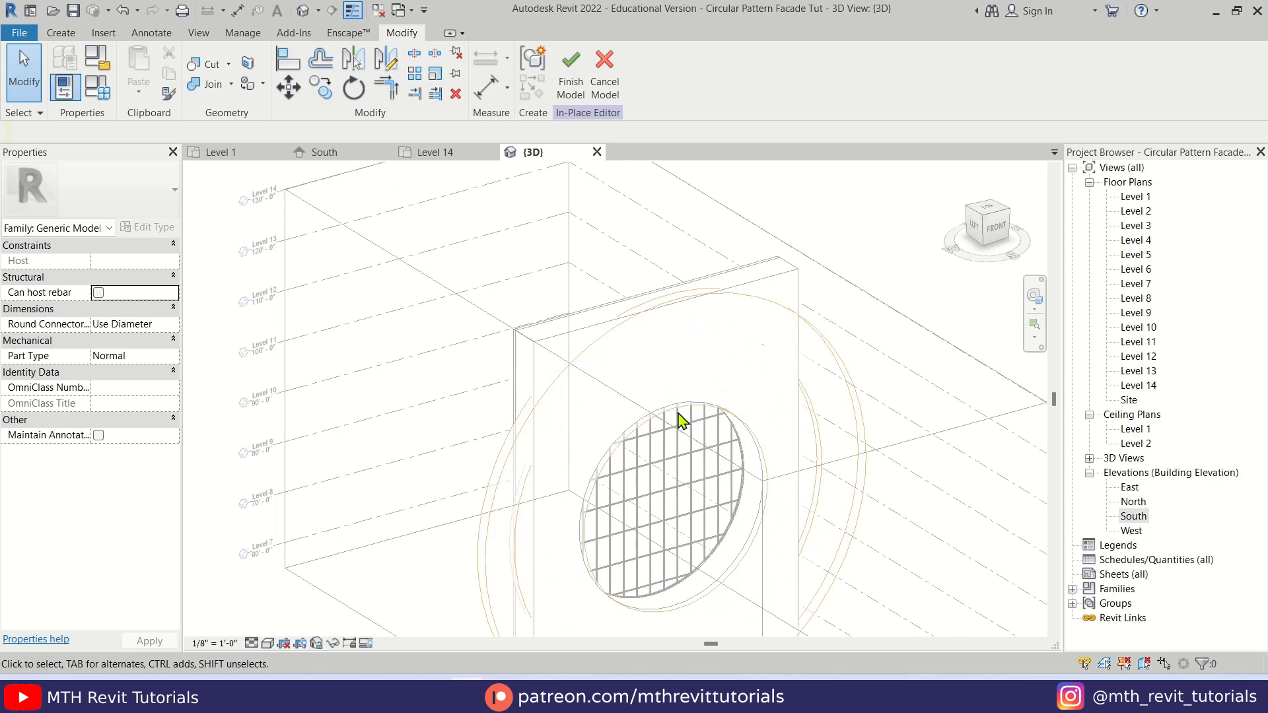
middle_click_drag(651, 333, 673, 277)
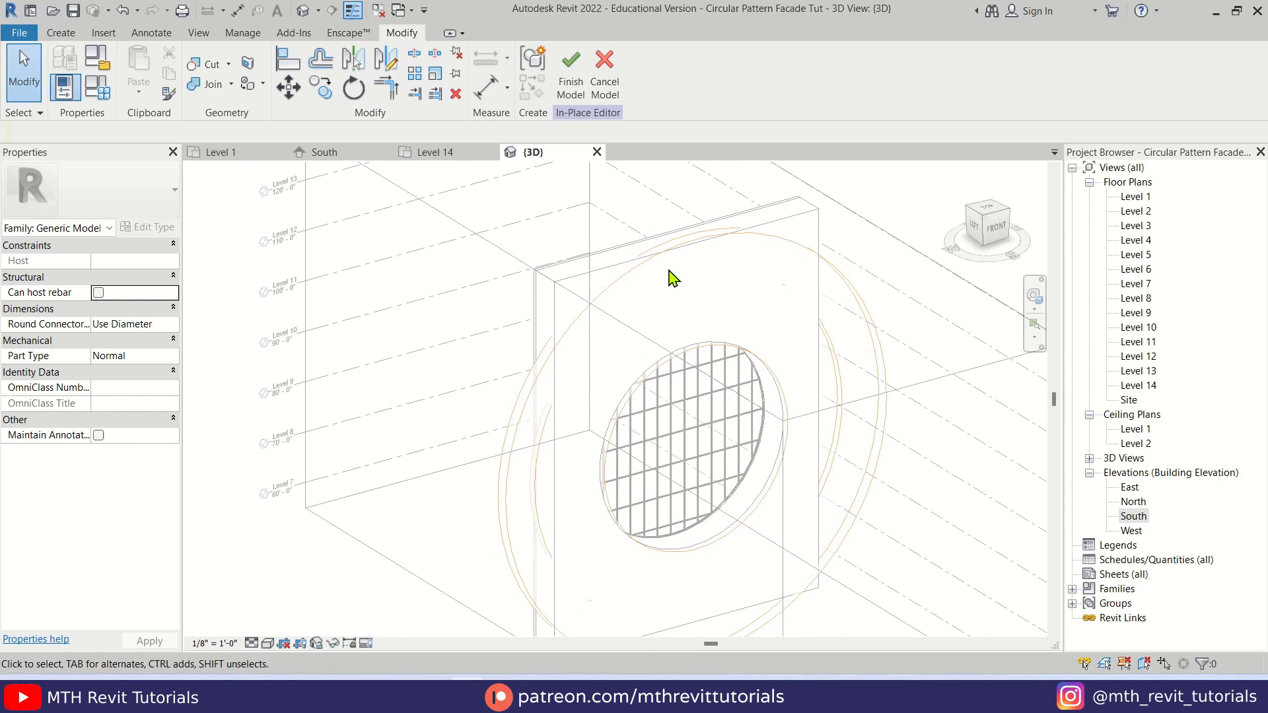
left_click(210, 64)
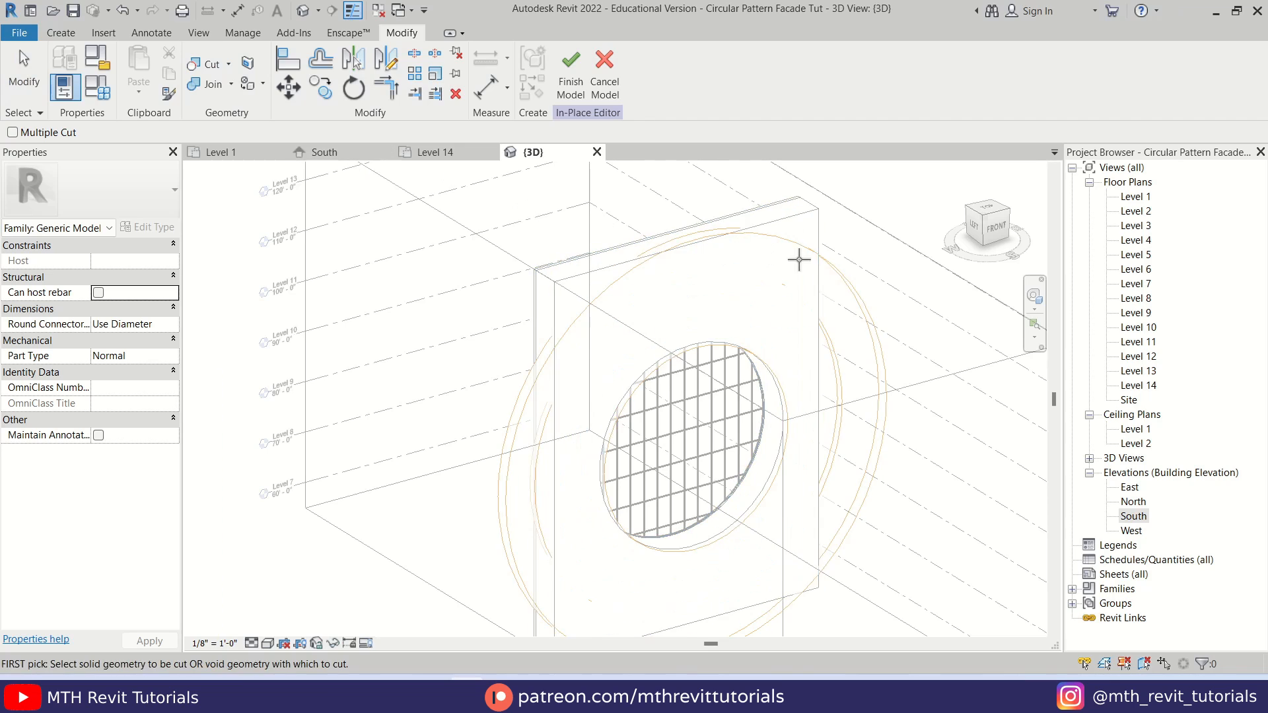
left_click(842, 268)
left_click(816, 223)
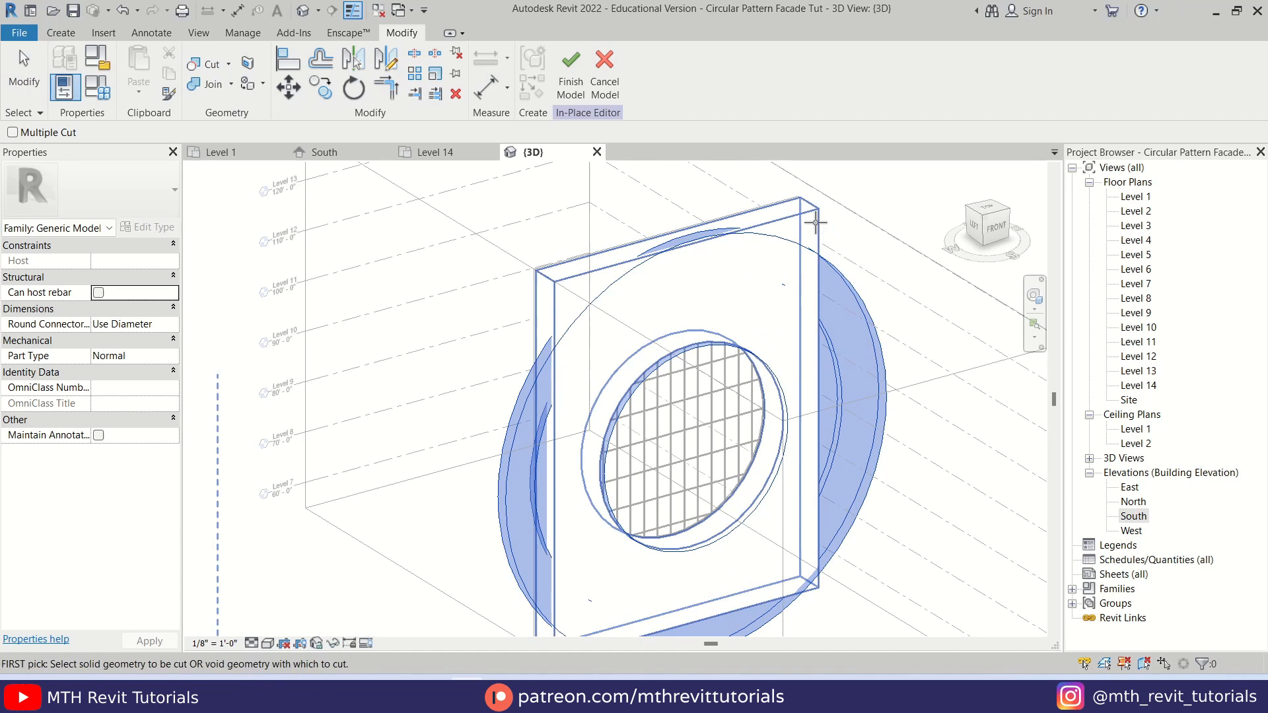
Step: Finish the in-place model, turn off the section box and inspect the stepped recess around the largest opening
left_click(571, 93)
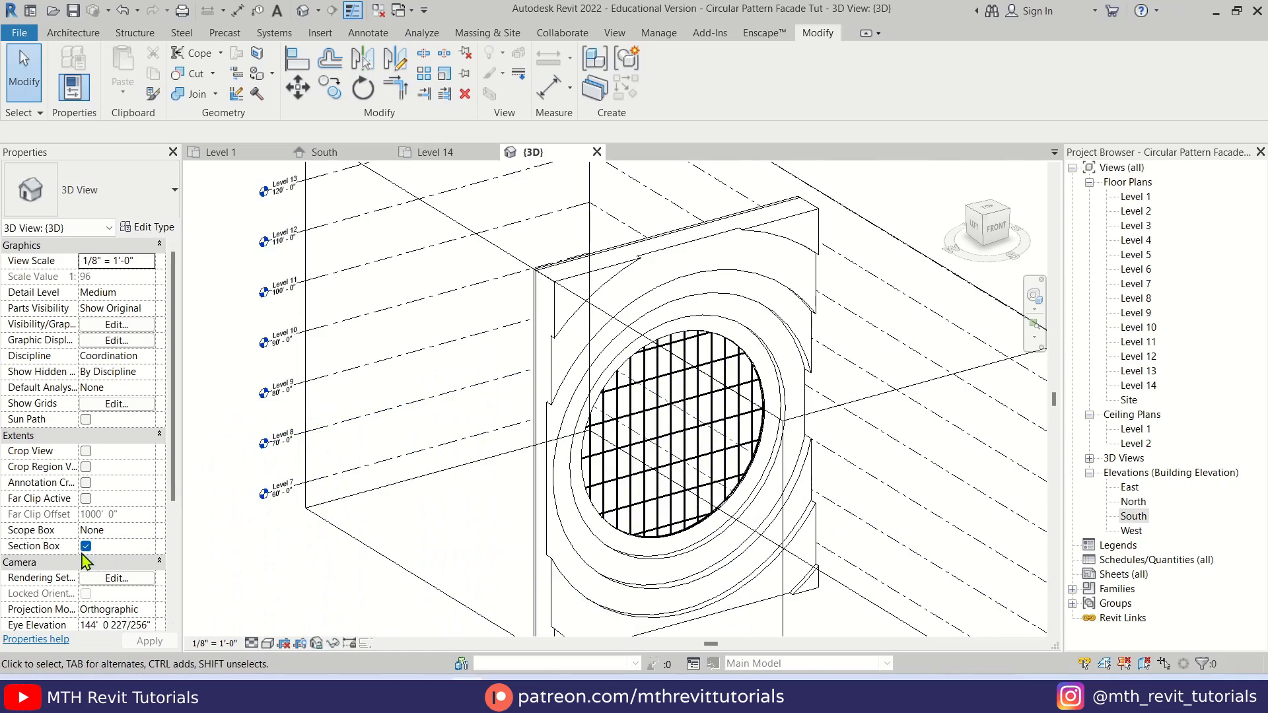
left_click(86, 547)
scroll(713, 362, "down", 3)
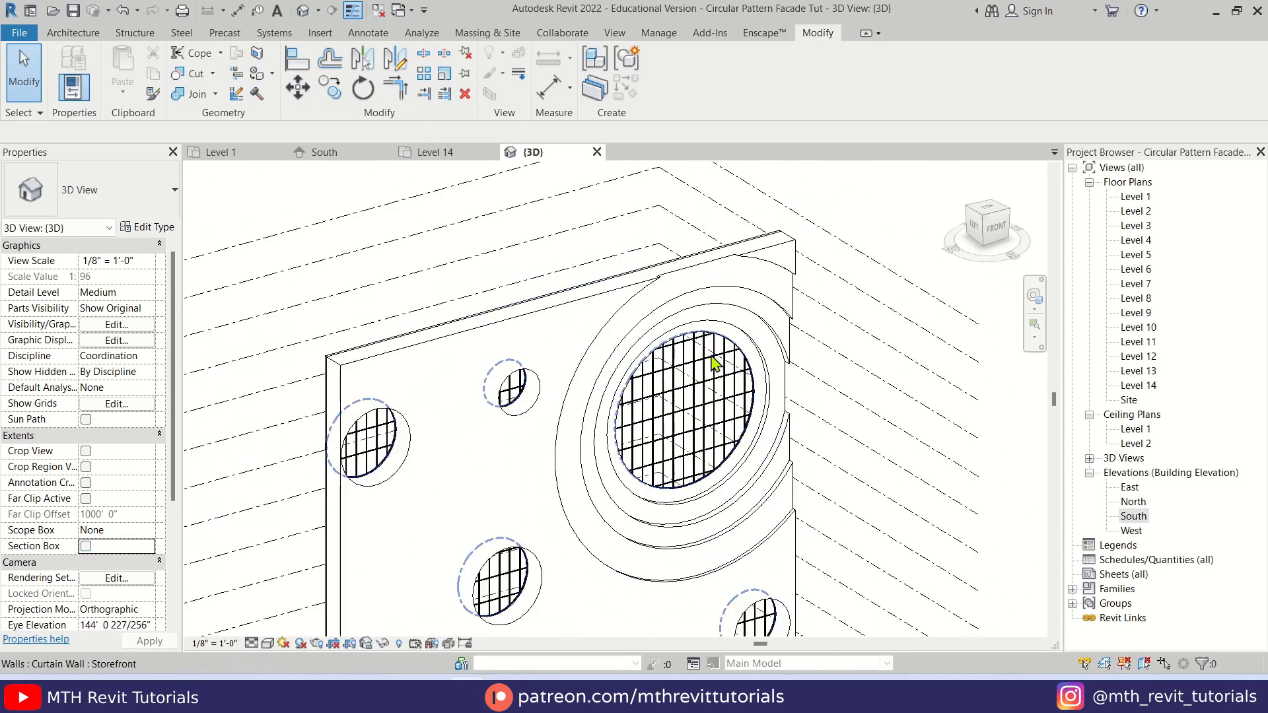
mouse_move(837, 489)
middle_mouse_down("shift")
mouse_move(759, 433)
mouse_move(684, 498)
middle_mouse_up("shift")
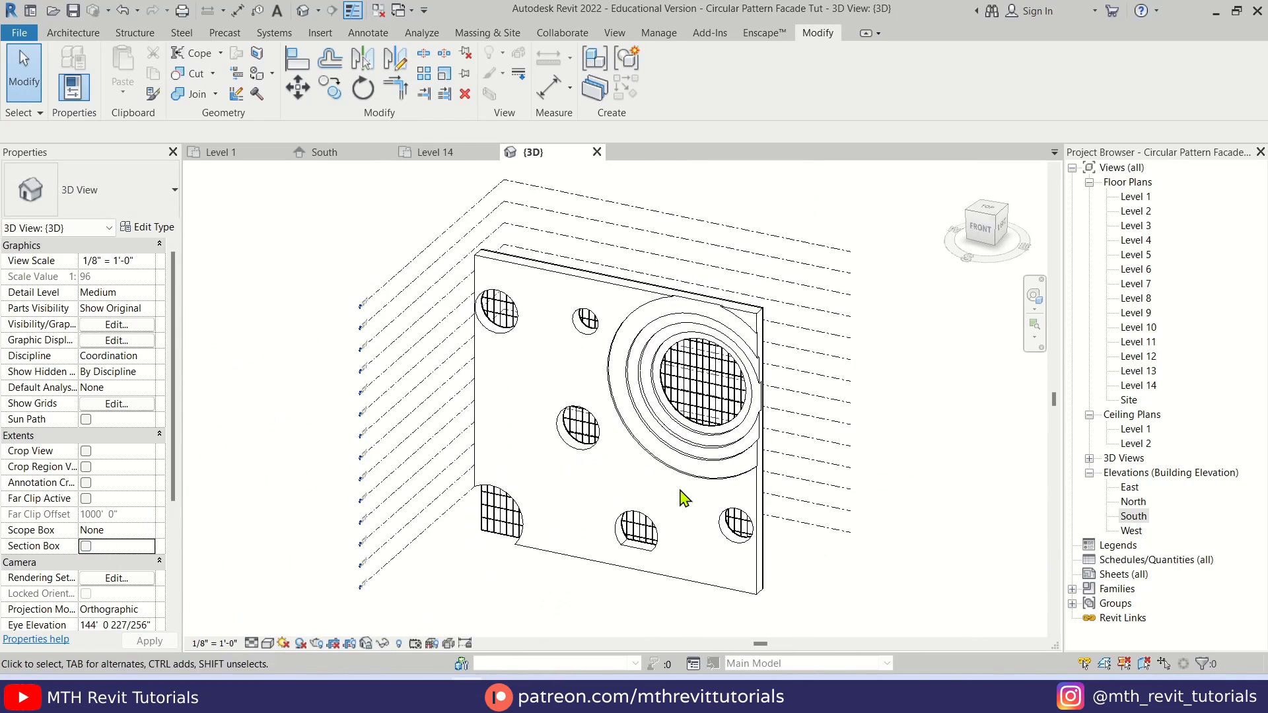
scroll(660, 489, "up", 3)
middle_click_drag(614, 527, 750, 485, "shift")
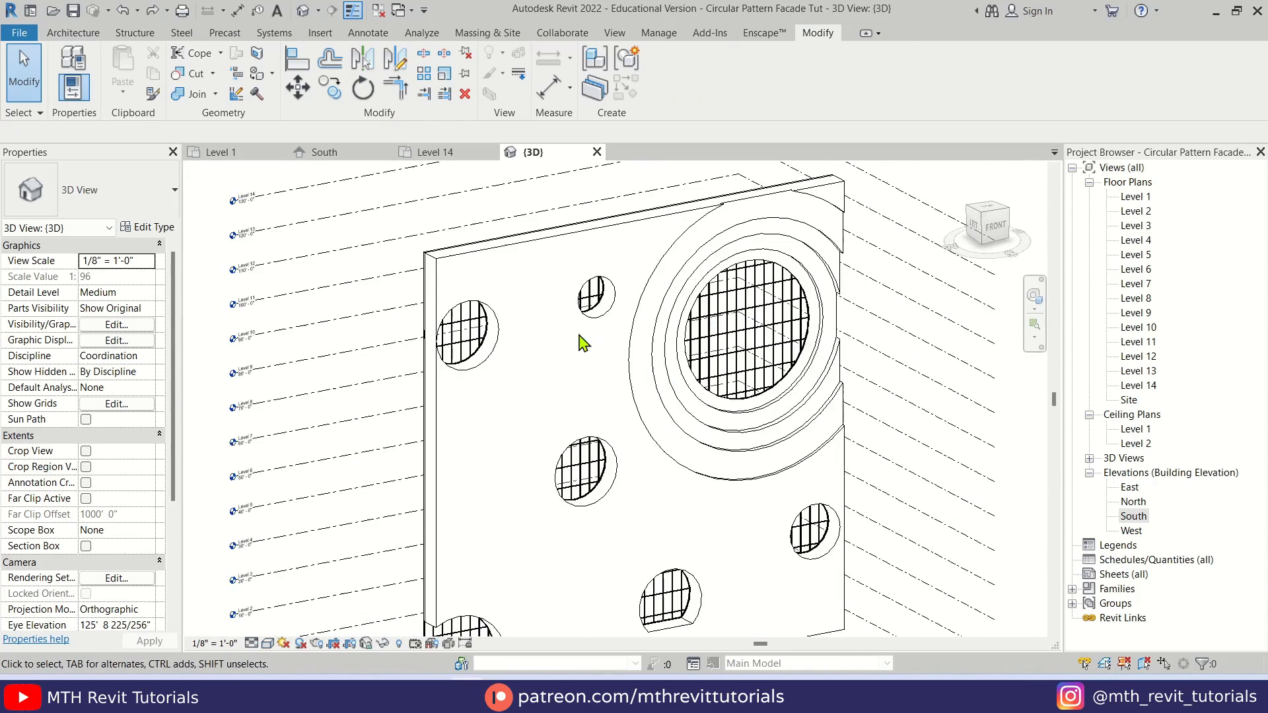
middle_click_drag(582, 342, 546, 418, "shift")
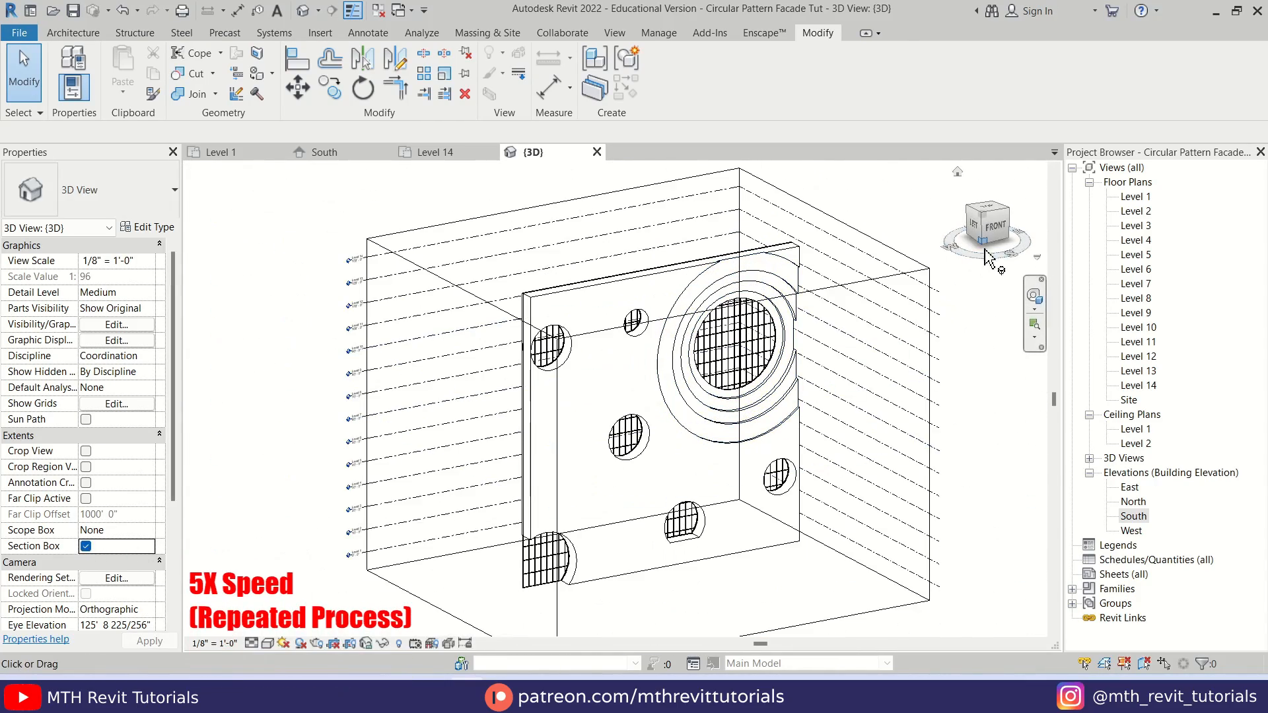
Step: Turn on the section box and shrink it around the smallest circular opening at Level 12
left_click(991, 237)
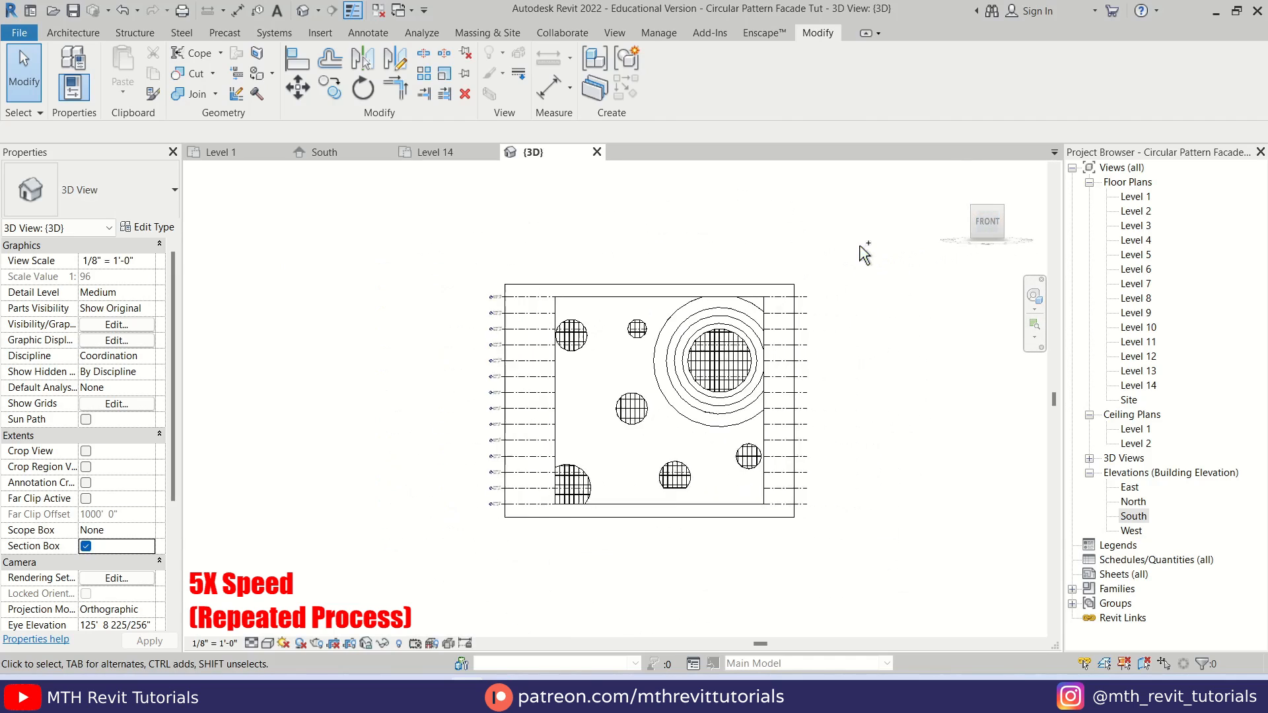
scroll(665, 361, "up", 2)
left_click(610, 227)
left_click_drag(889, 430, 643, 430)
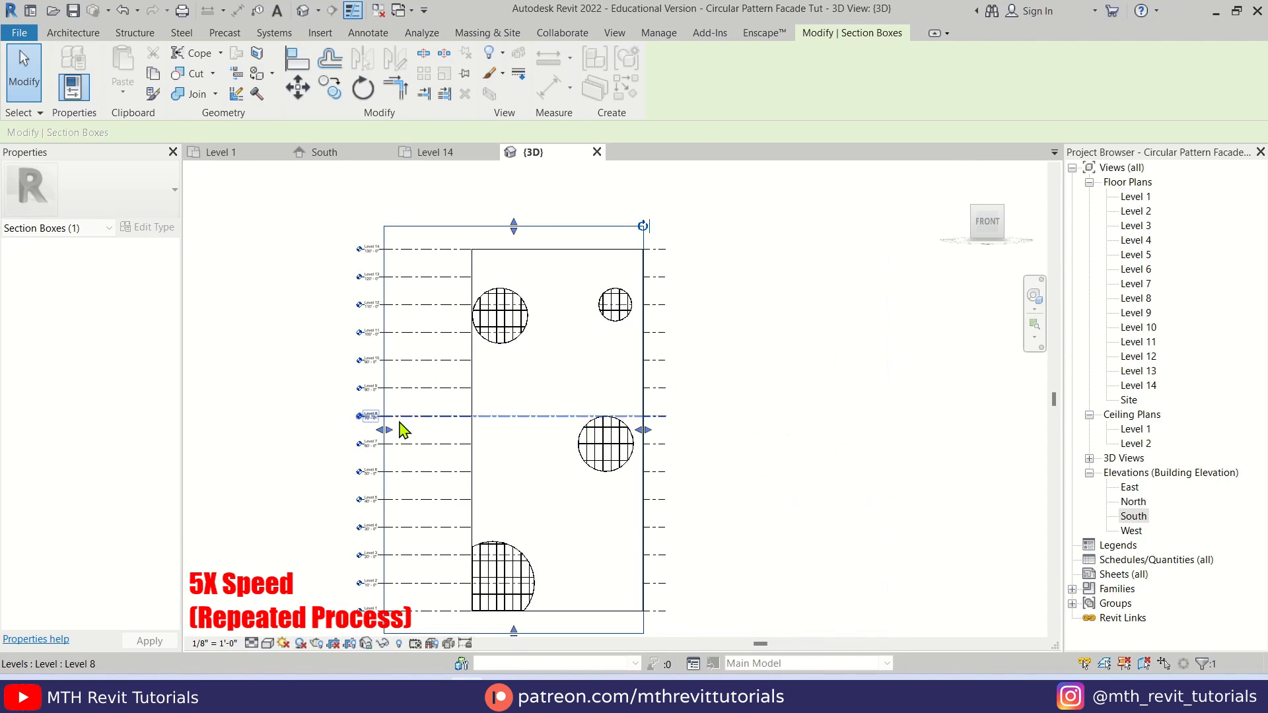
left_click_drag(386, 430, 578, 438)
left_click_drag(614, 632, 628, 378)
scroll(606, 247, "up", 2)
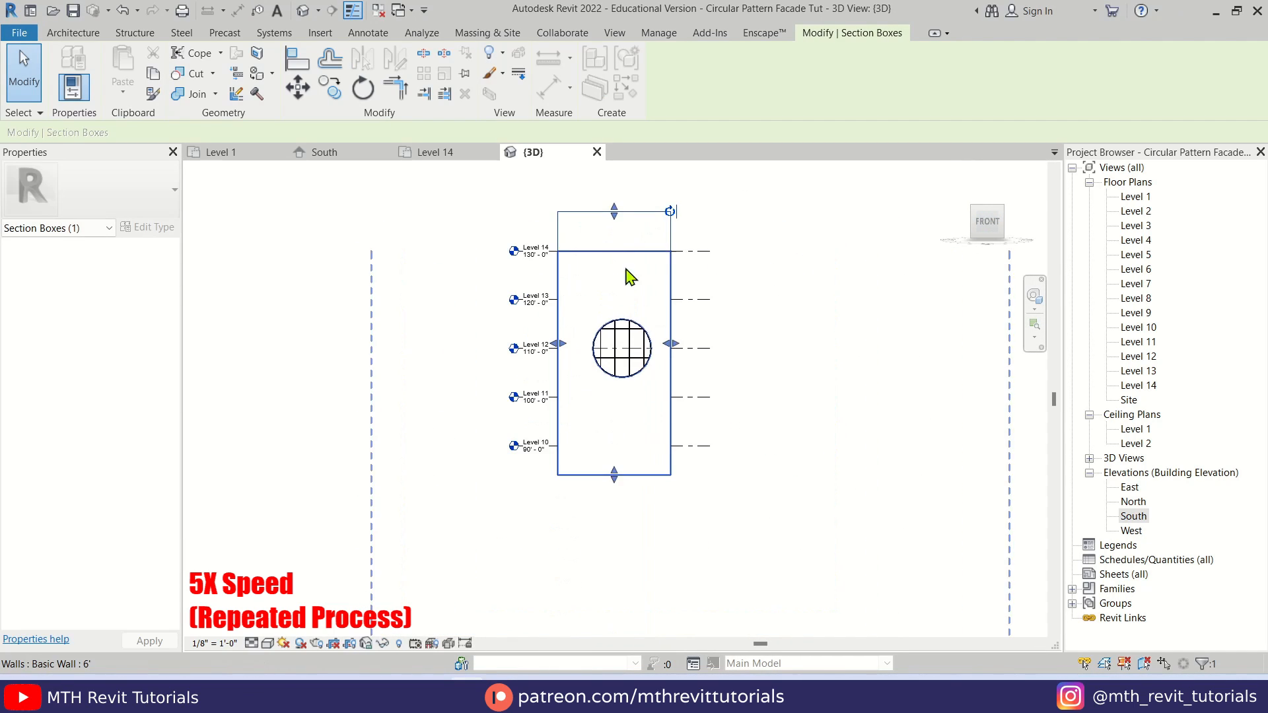
middle_click_drag(626, 269, 636, 330, "shift")
key("Escape")
Step: Start an in-place Generic Models component named Generic Models 2
scroll(632, 328, "up", 4)
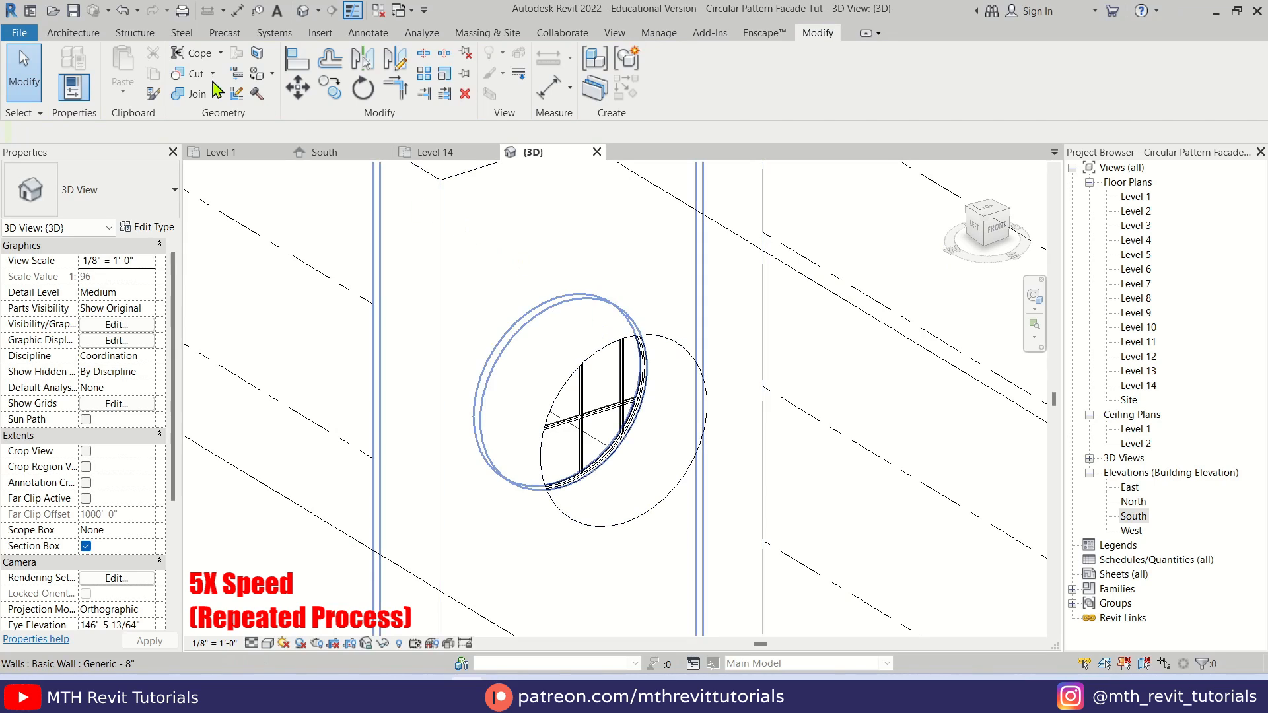
left_click(72, 33)
left_click(193, 89)
left_click(206, 156)
left_click(649, 522)
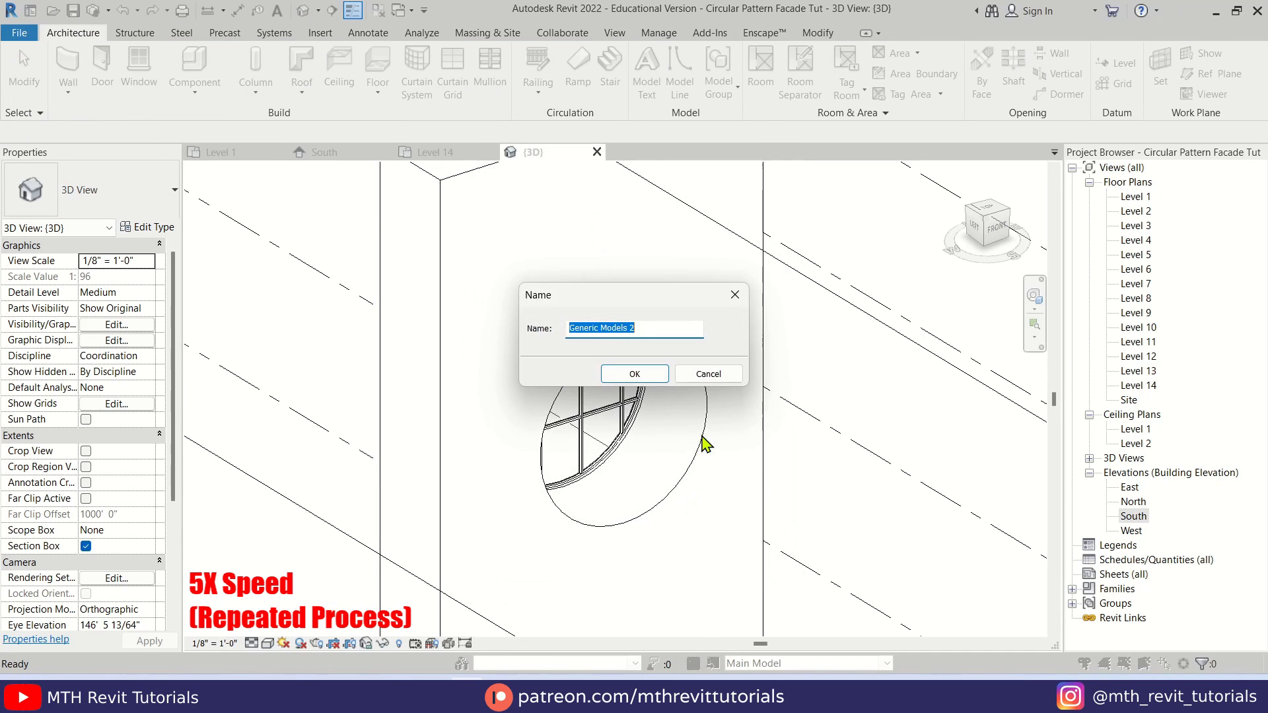
left_click(634, 370)
Step: Start a void sweep and pick the front circular edges of the Level 12 opening as its path
left_click(322, 73)
left_click(344, 217)
left_click(731, 94)
left_click(691, 360)
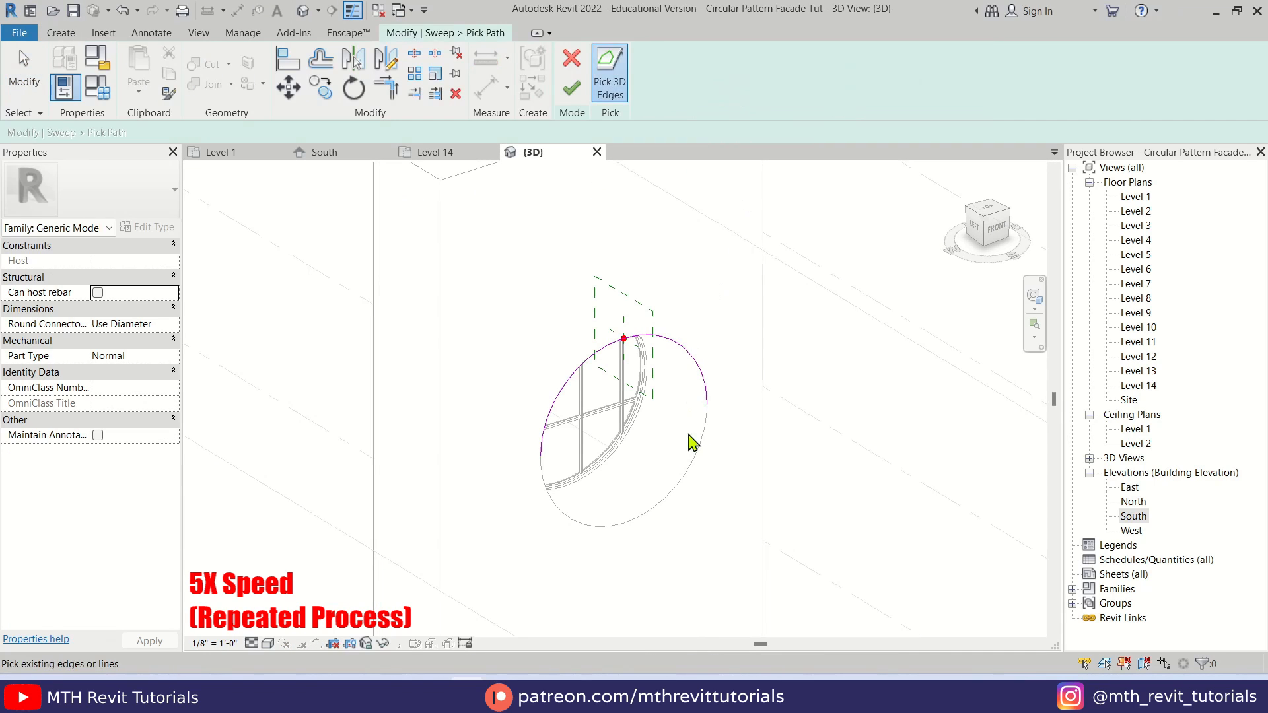
left_click(697, 449)
left_click(973, 227)
left_click(571, 88)
Step: Open the void sweep's profile for sketching and set the view's visual style to Wireframe
scroll(630, 324, "up", 10)
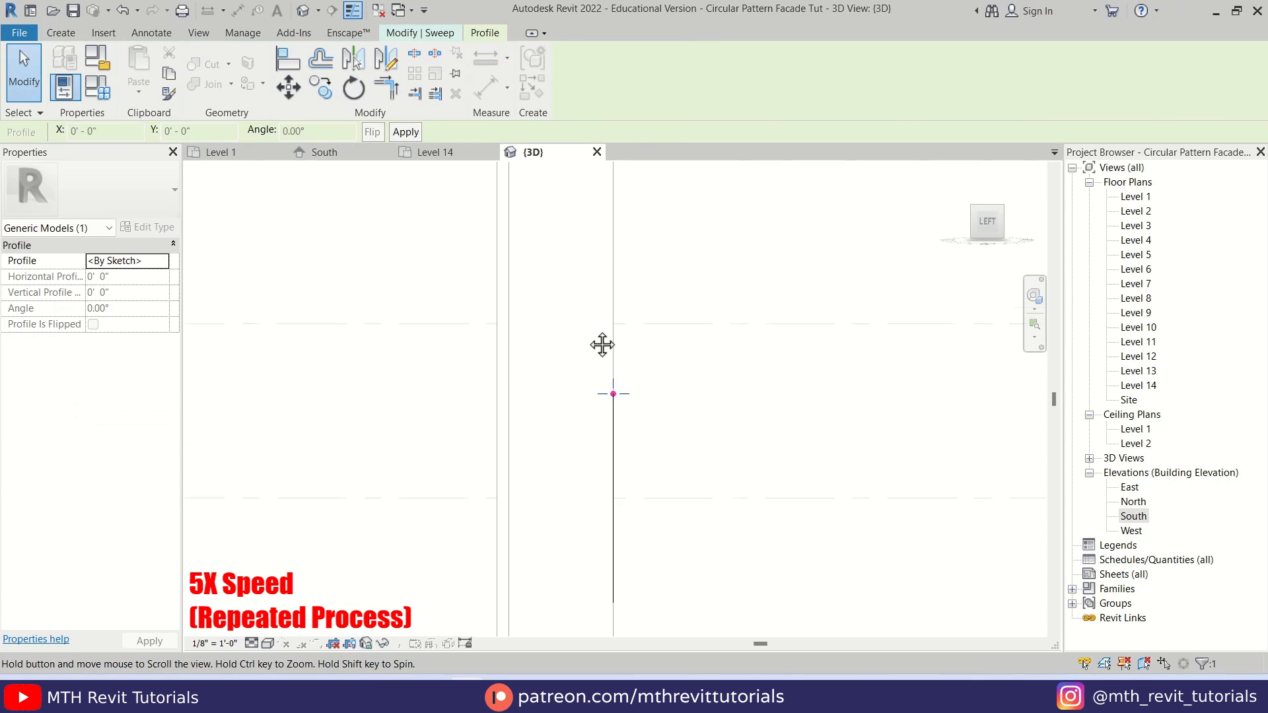
left_click(859, 91)
left_click(268, 643)
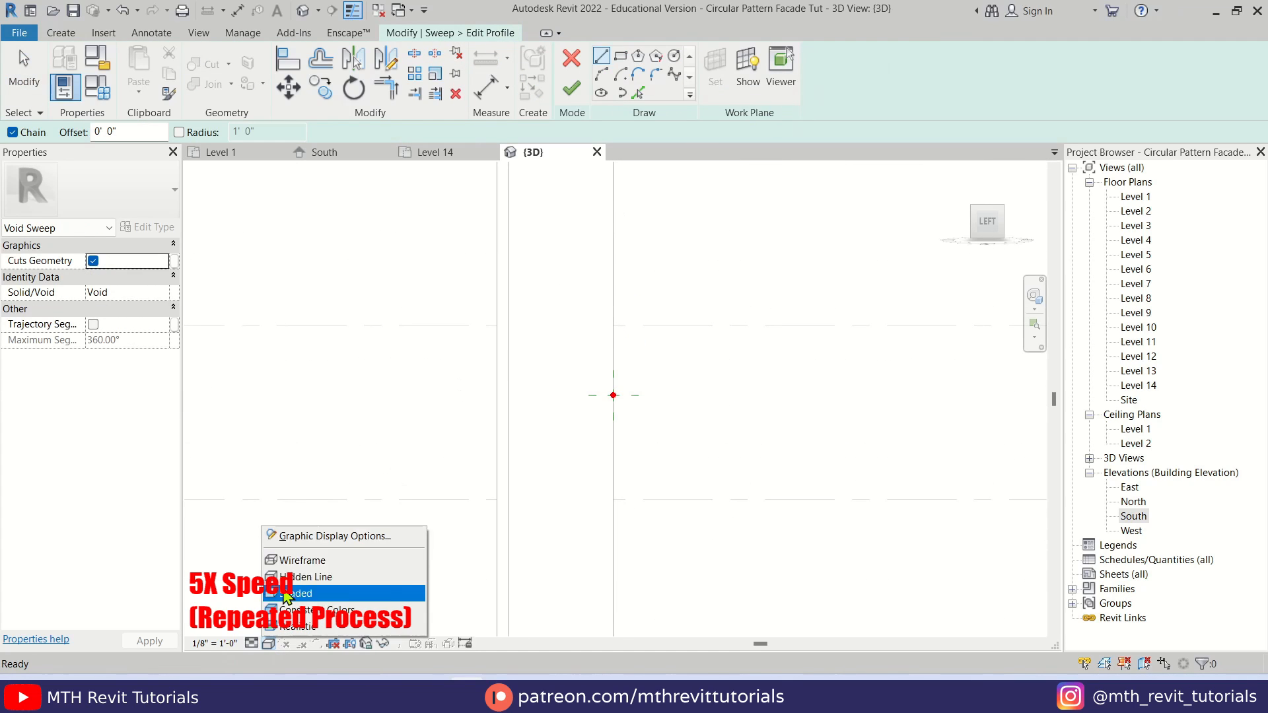
left_click(285, 560)
Step: Sketch a closed four-step profile 7' 6" high, running from the opening's back edge past the wall's front face, and finish the void sweep
scroll(543, 395, "up", 2)
left_click(498, 395)
left_click(497, 372)
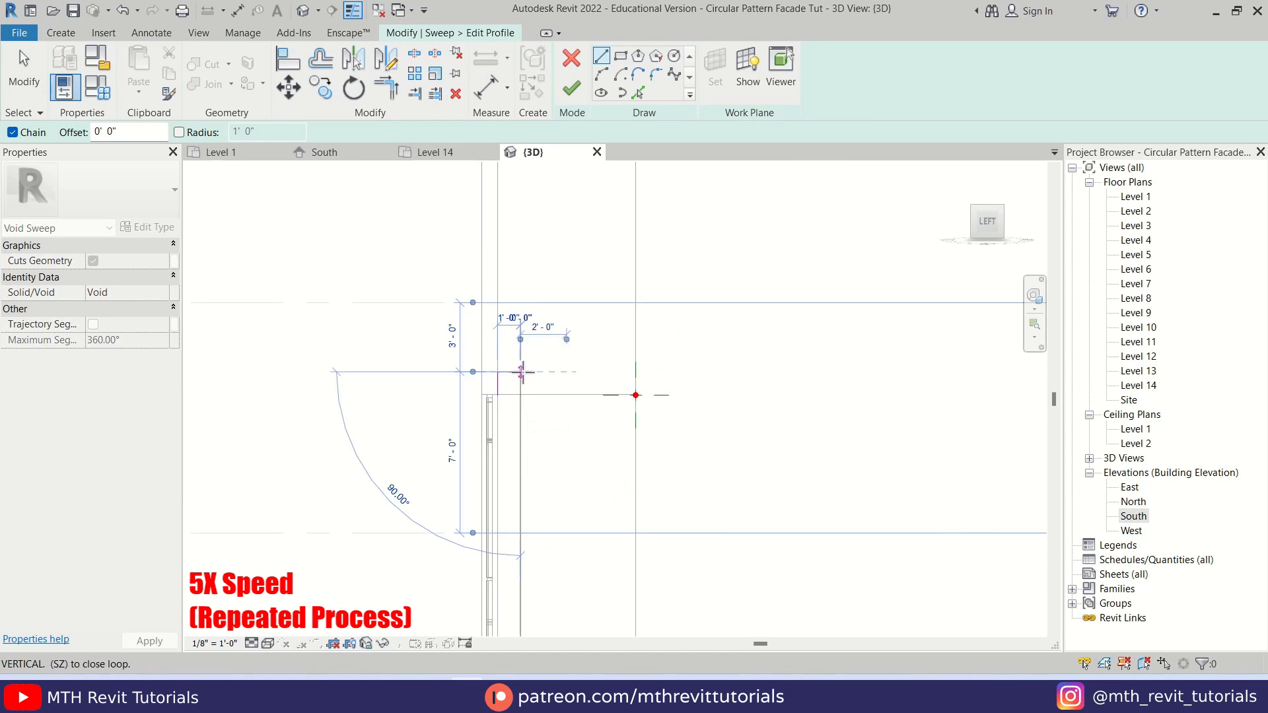
left_click(520, 372)
left_click(520, 337)
left_click(543, 337)
left_click(543, 268)
left_click(601, 268)
left_click(601, 222)
left_click(658, 222)
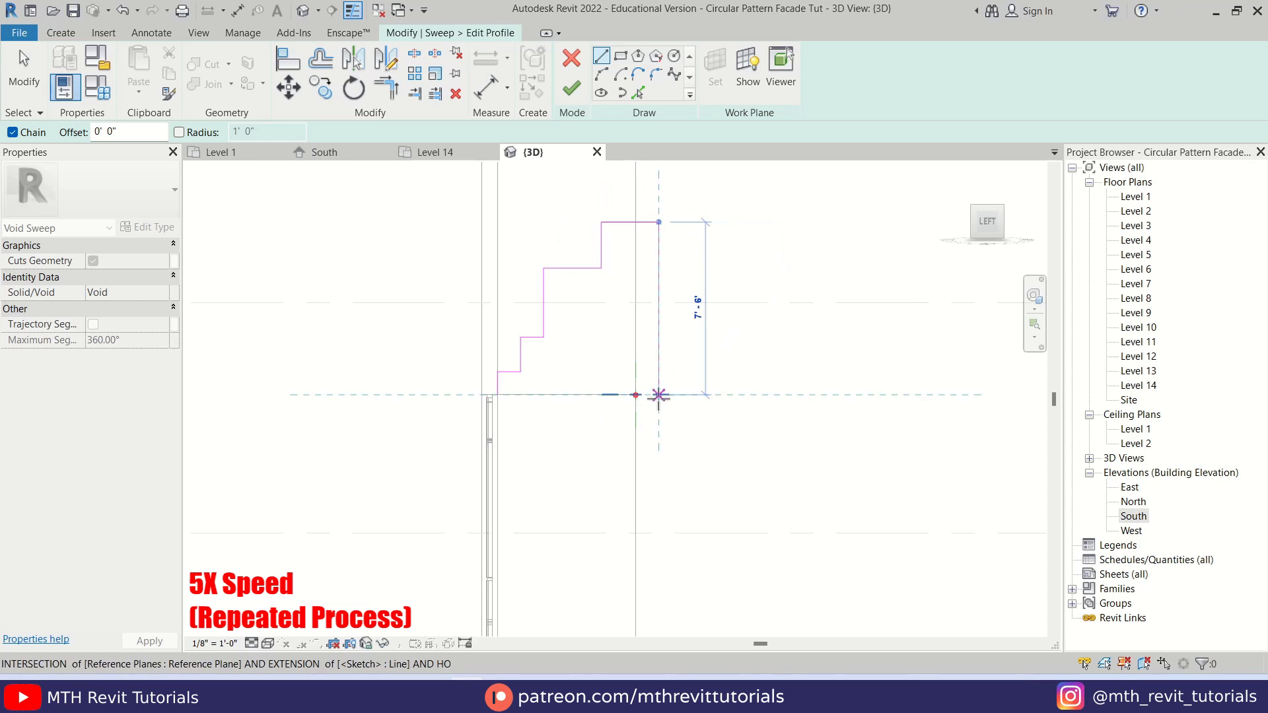
left_click(659, 395)
left_click(498, 395)
left_click(569, 91)
left_click(565, 92)
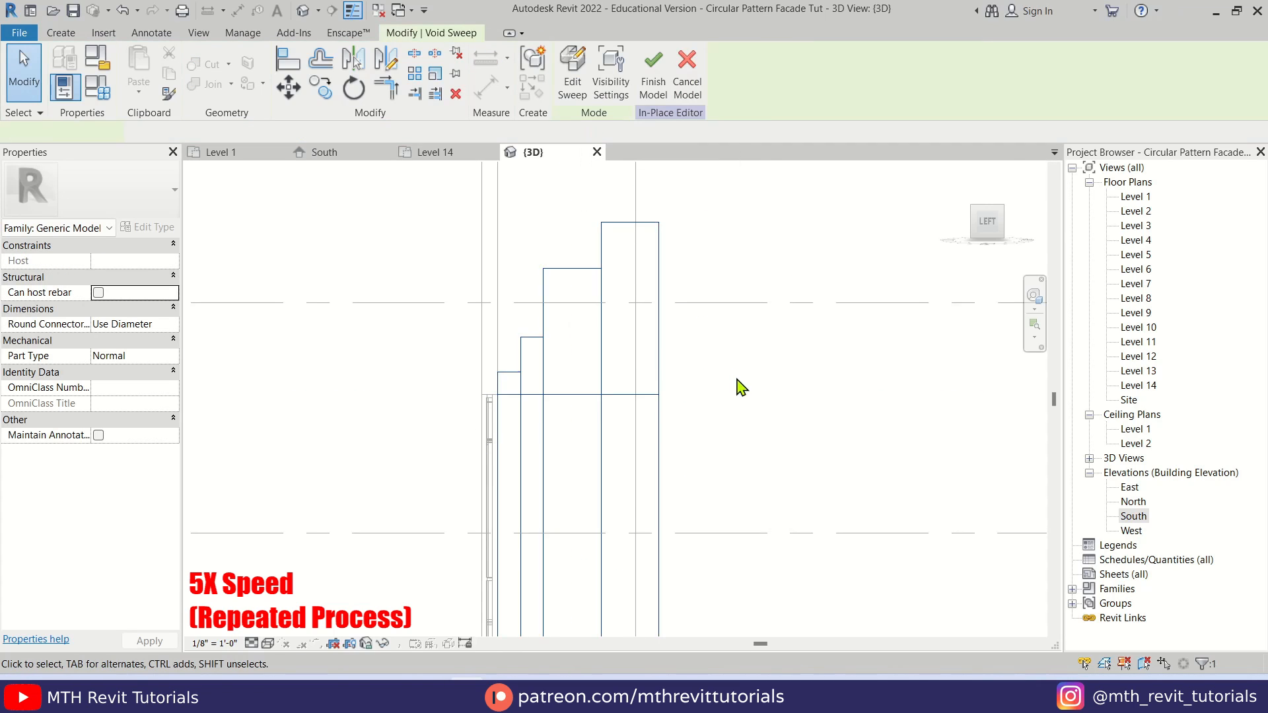
Step: Use Cut Geometry to cut the 6' thick wall with the void sweep around the Level 12 opening
middle_click_drag(737, 387, 585, 520, "shift")
scroll(667, 251, "up", 2)
key("Escape")
left_click(210, 64)
left_click(660, 423)
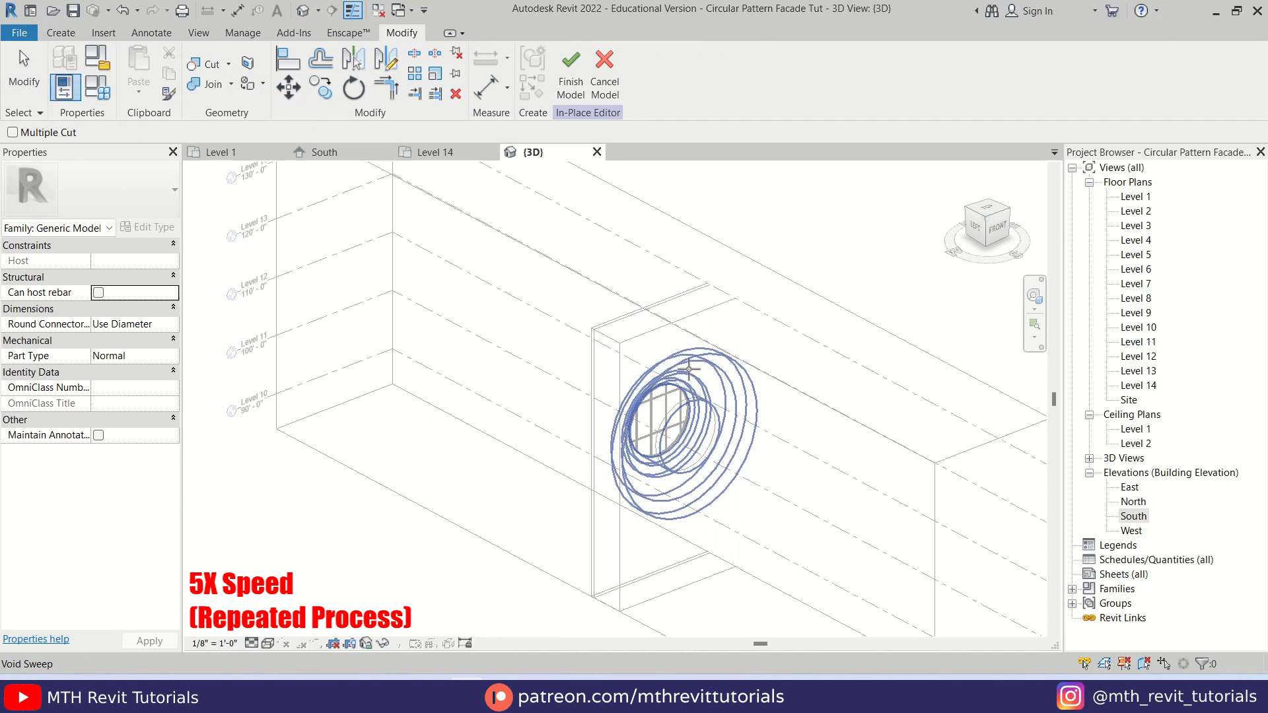
left_click(795, 280)
Step: Close the stepped profile at the wall's front face and finish the void sweep around the flat-bottomed opening
scroll(795, 280, "down", 3)
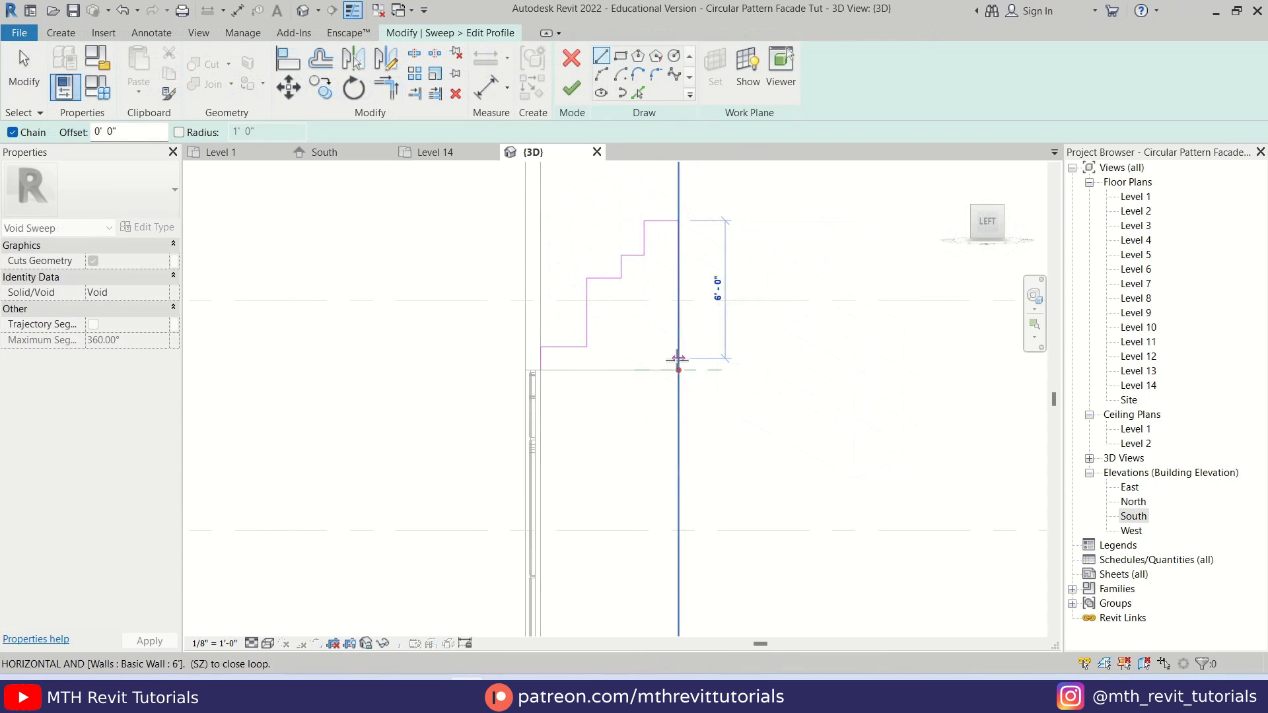
left_click(678, 370)
key("Escape")
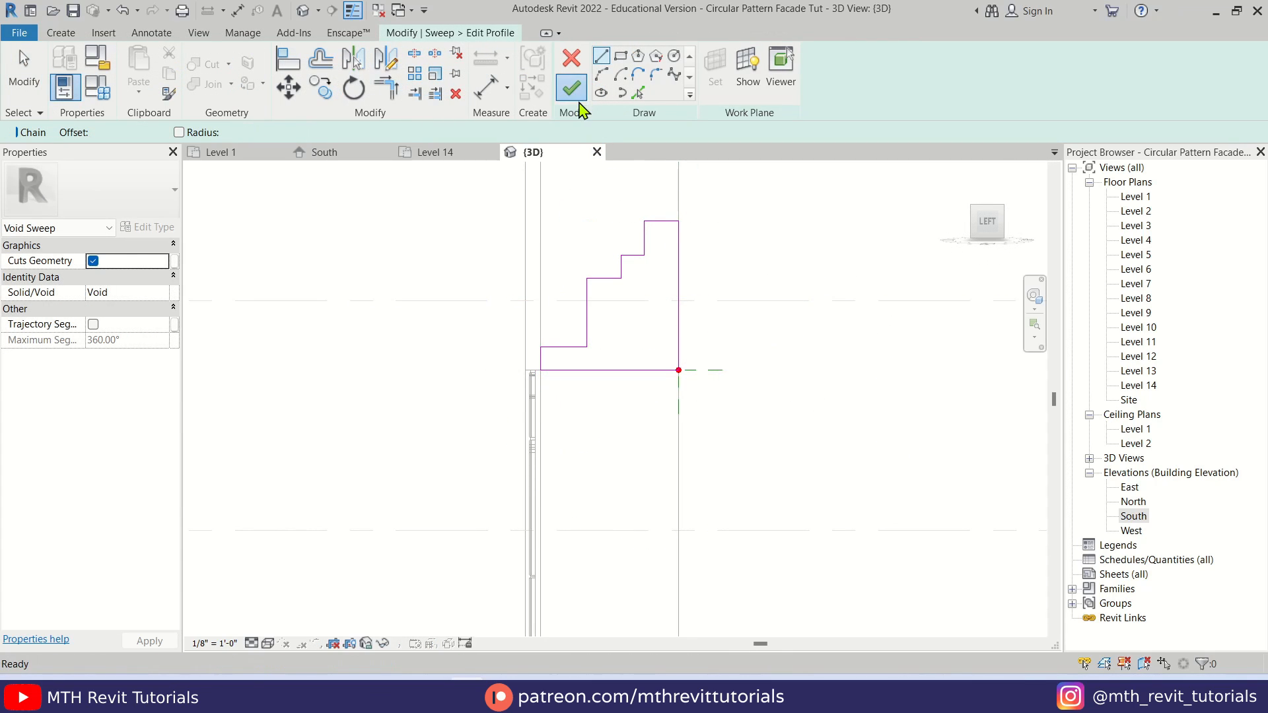
left_click(571, 88)
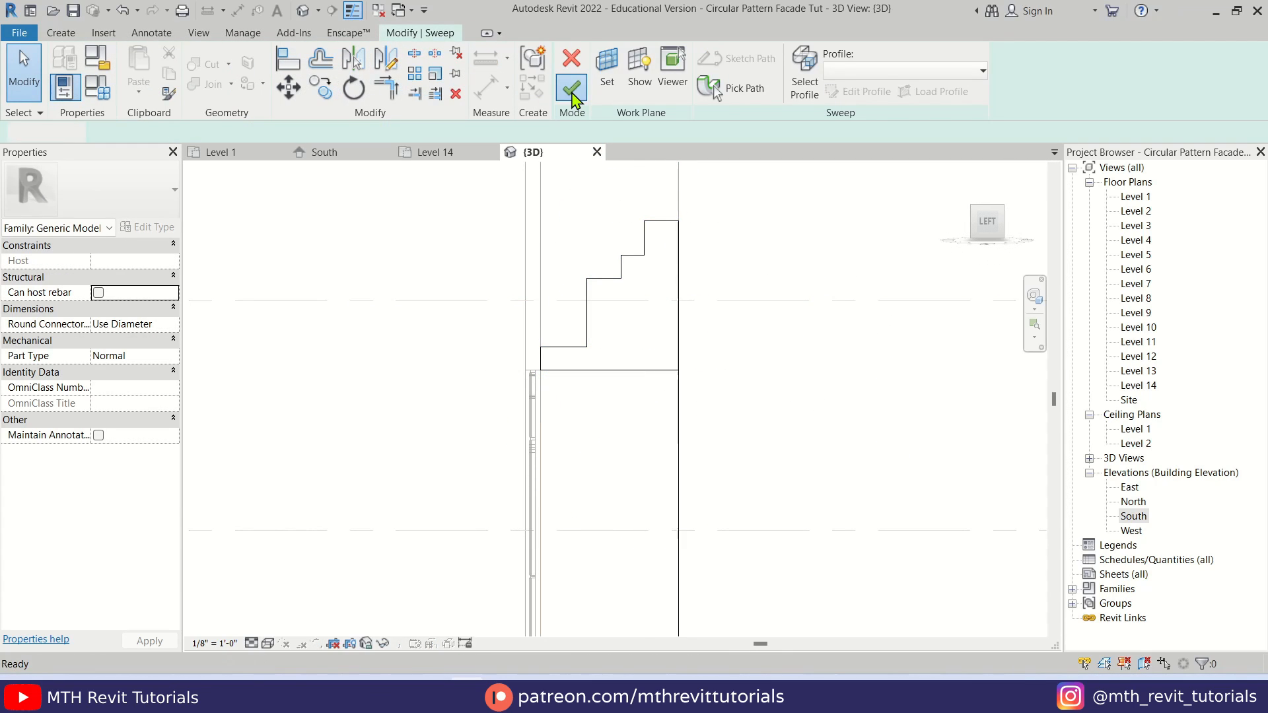
left_click(571, 93)
scroll(680, 226, "down", 3)
middle_click_drag(696, 255, 584, 299, "shift")
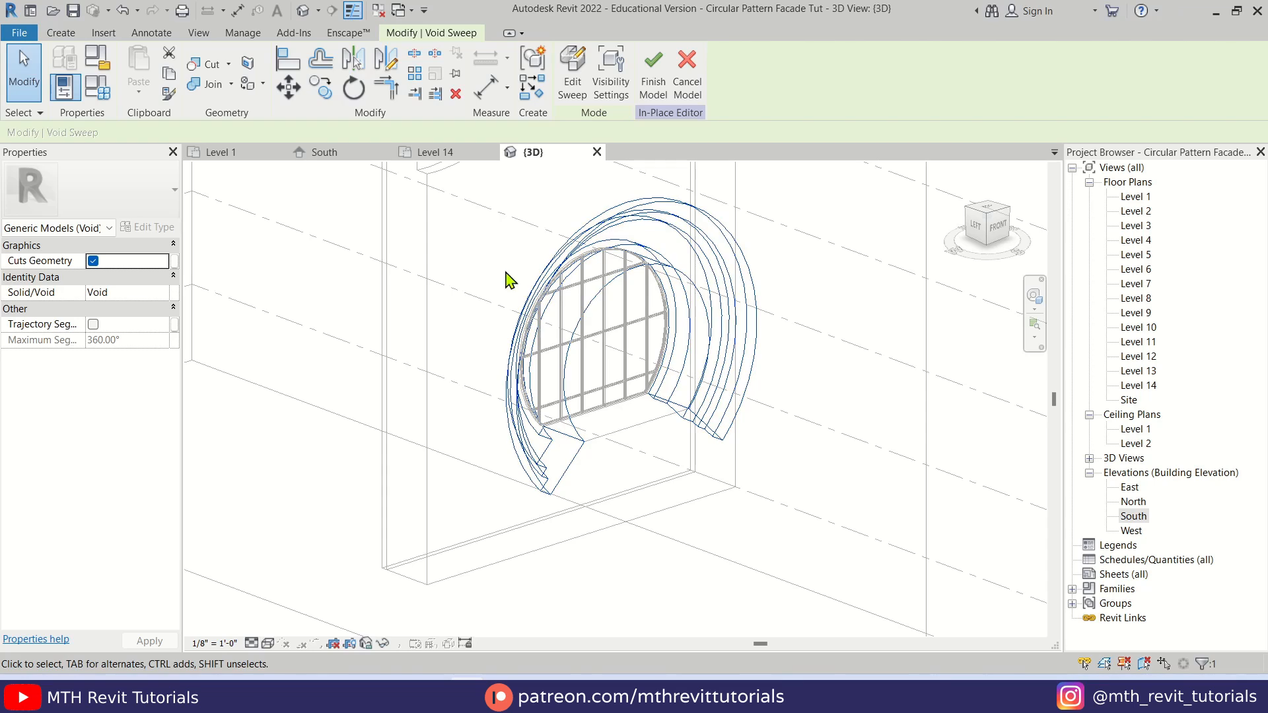
Step: Use Cut Geometry to cut the 6' wall with the flat-bottomed opening's void sweep, and finish the in-place model
left_click(504, 243)
left_click(65, 34)
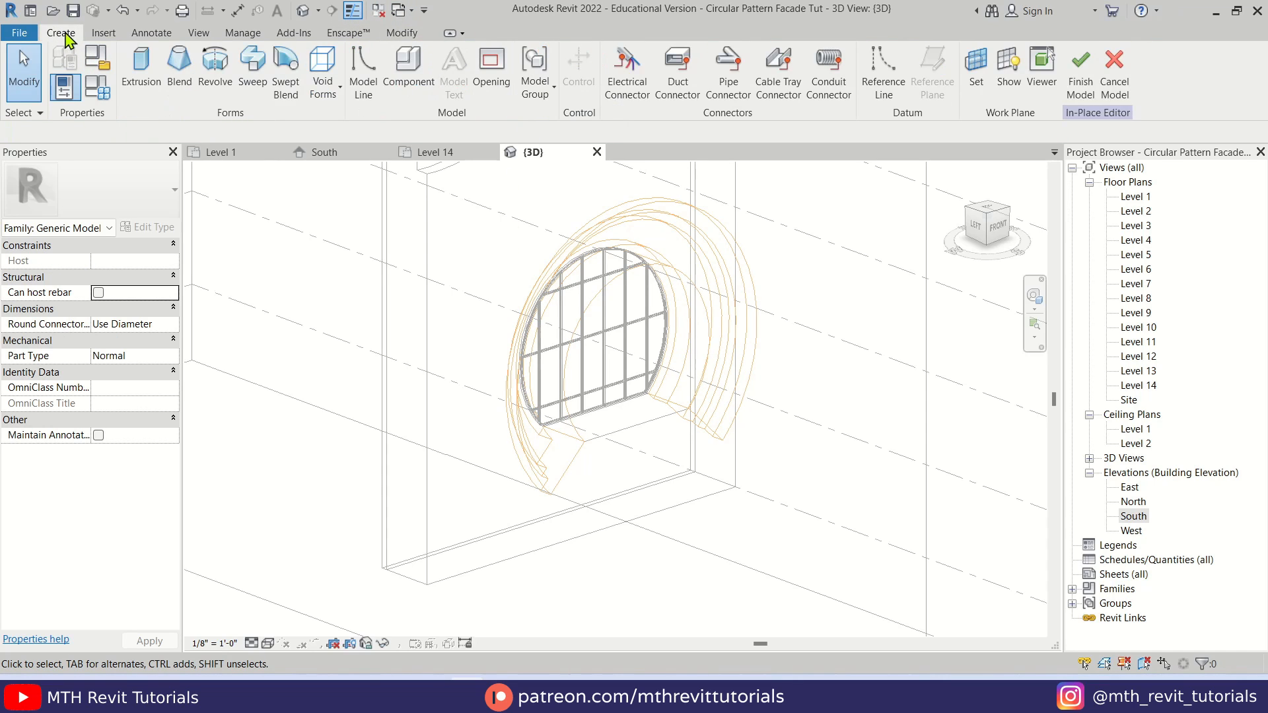
left_click(402, 36)
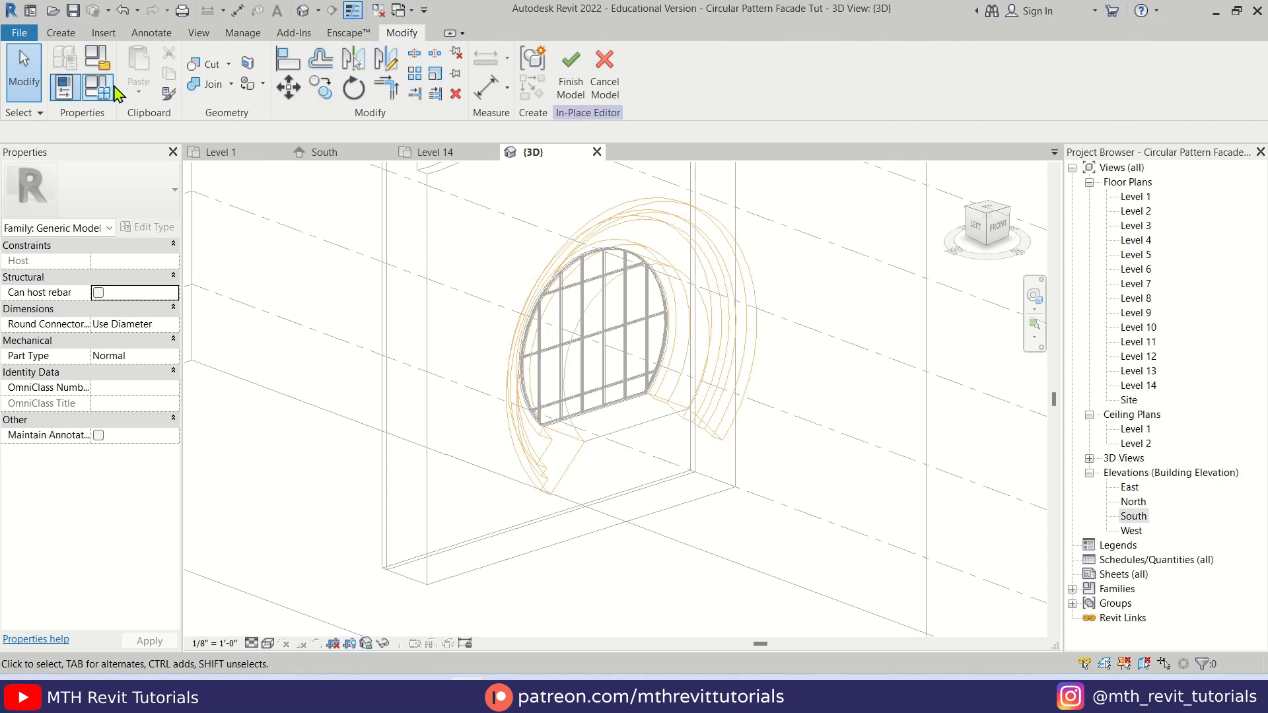
left_click(210, 66)
scroll(425, 291, "down", 5)
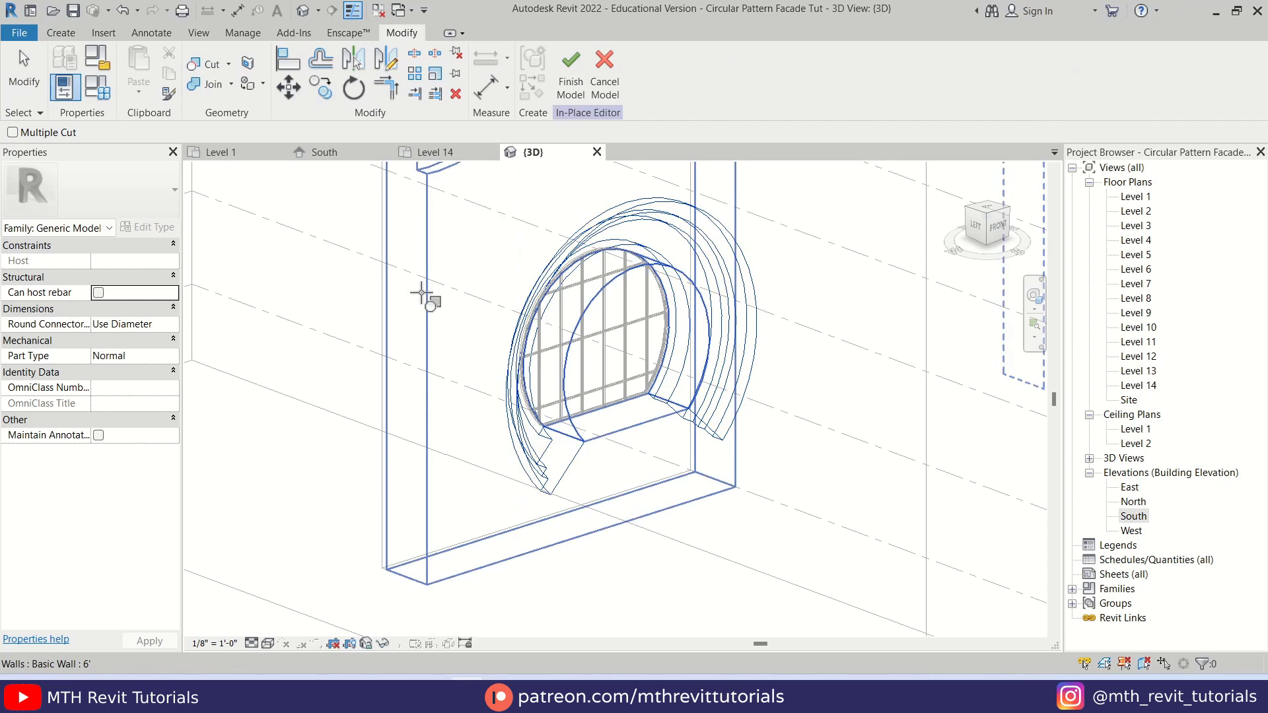
key("Escape")
middle_click_drag(622, 457, 659, 553)
left_click(561, 93)
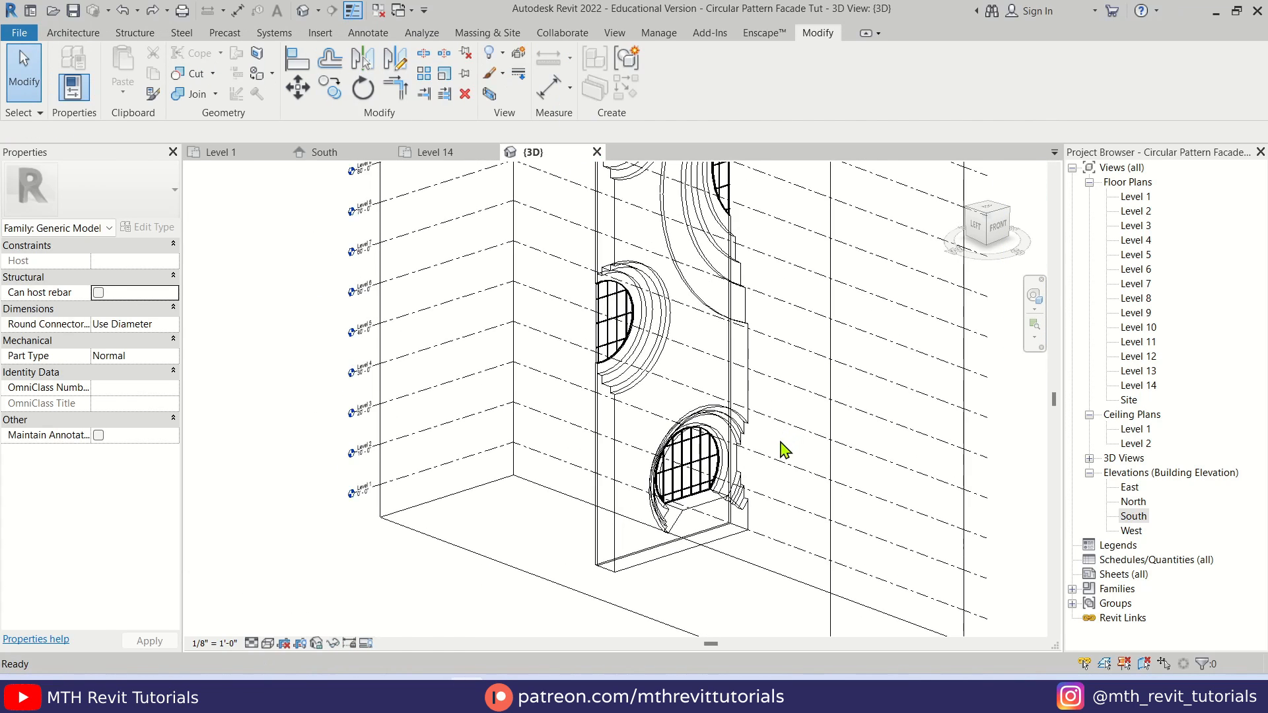
Step: Check the Level 1 floor plan, and open the Level 2 floor plan at the flat-bottomed opening's stepped recess
scroll(628, 522, "up", 5)
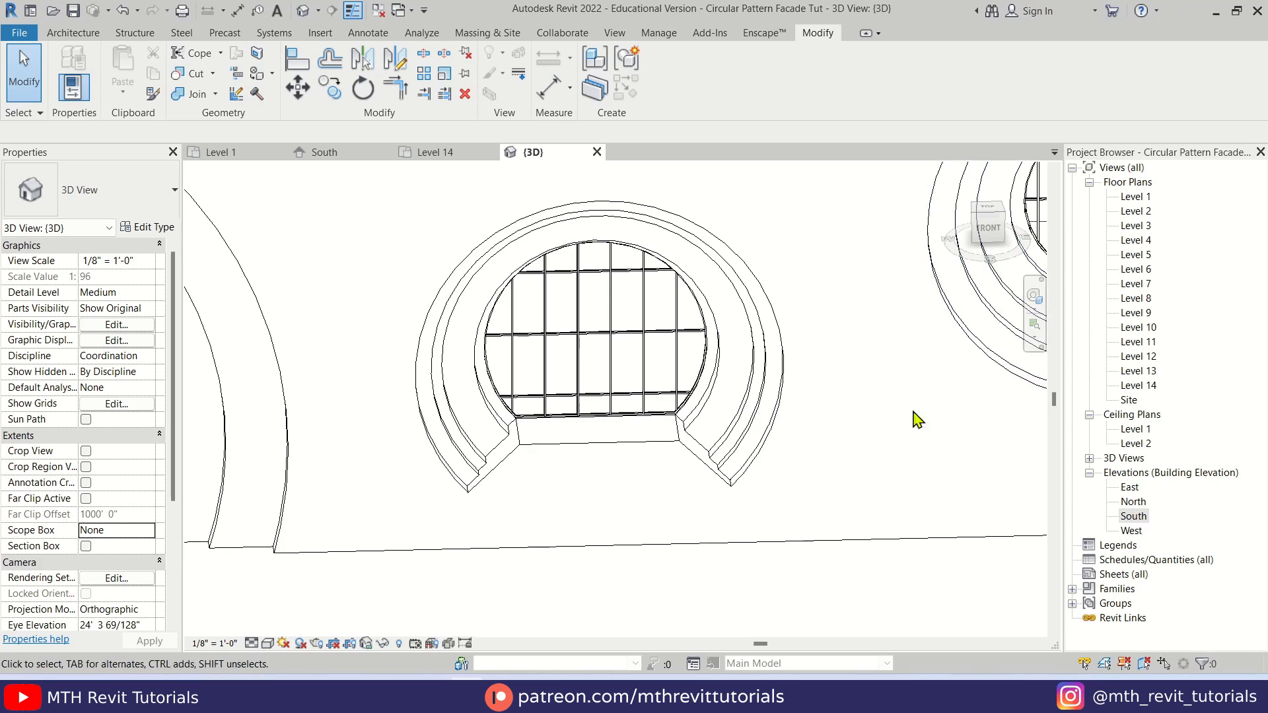
double_click(1137, 197)
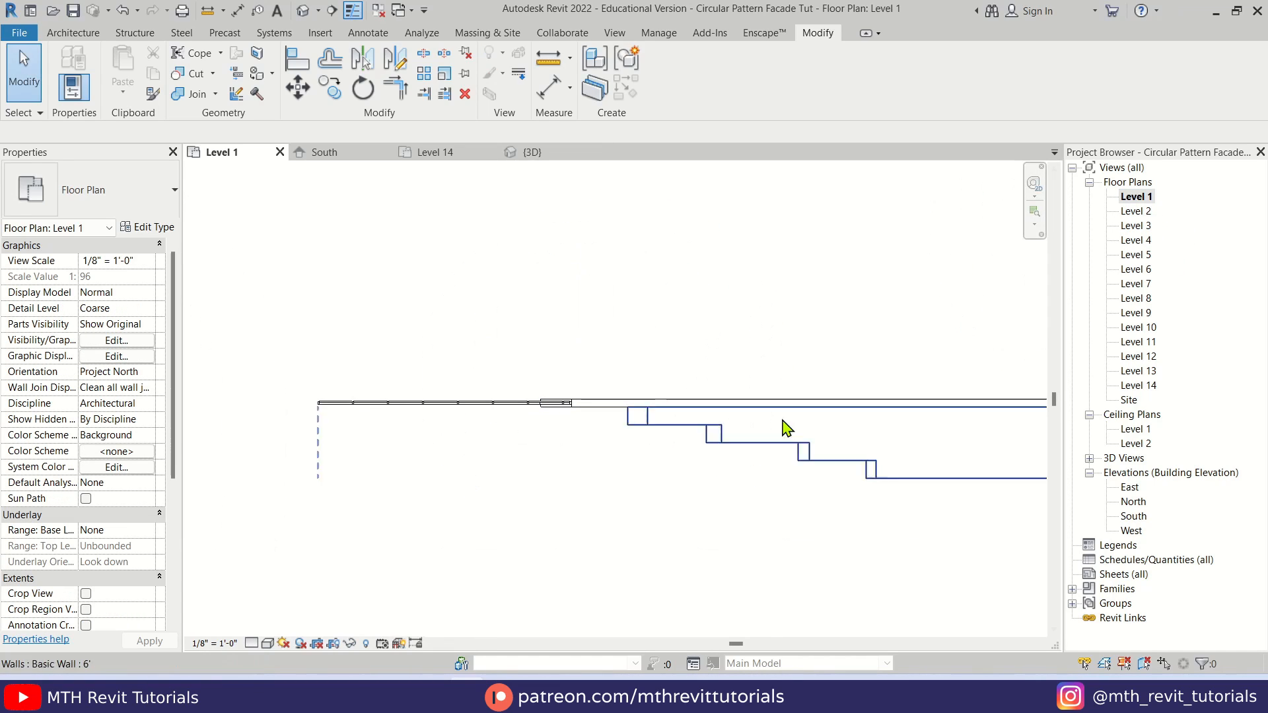
scroll(786, 427, "down", 4)
middle_click_drag(793, 444, 788, 475)
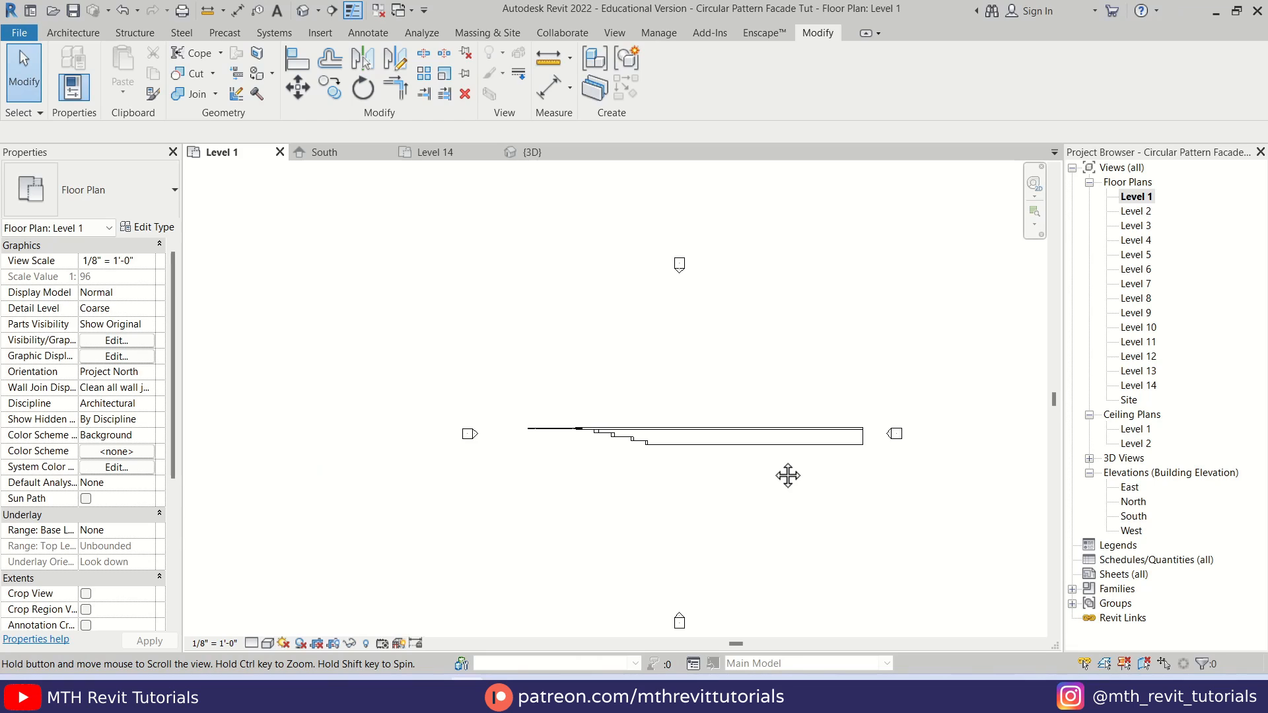
double_click(1137, 211)
scroll(724, 453, "up", 3)
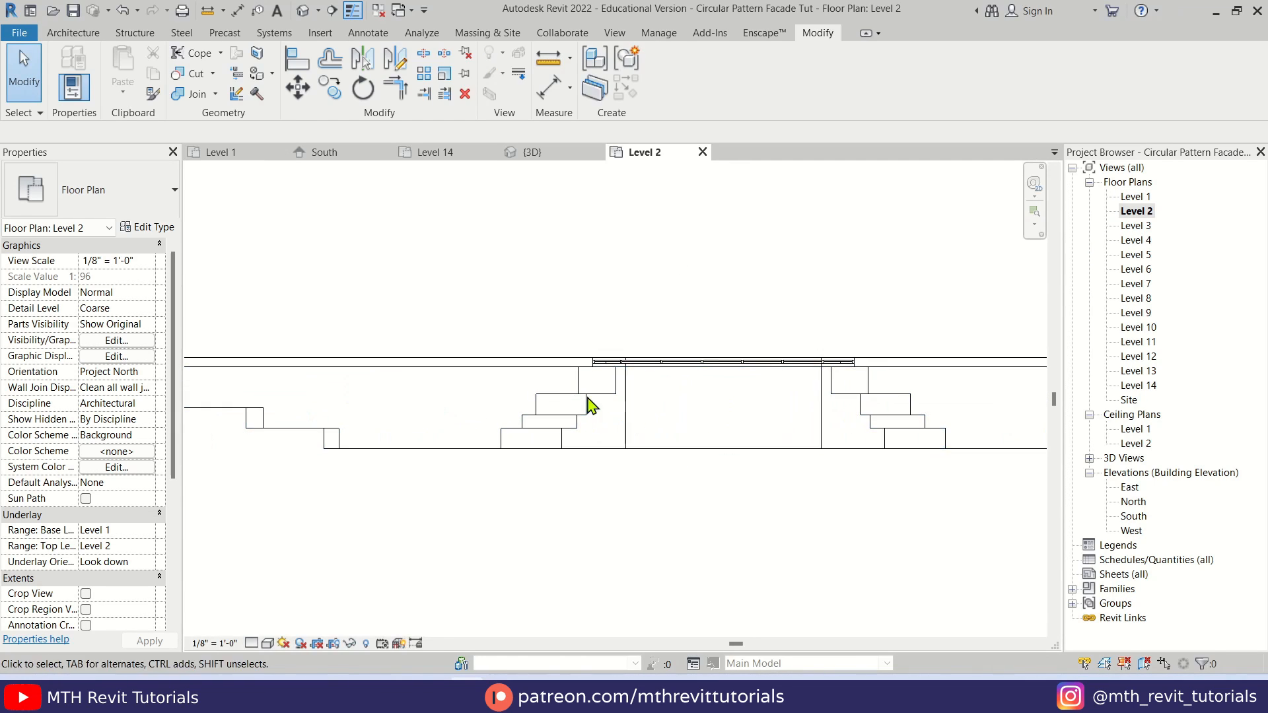
Step: Draw a 6' Basic Wall about 38' long and 10' high, unconnected, across the flat-bottomed opening on Level 2, and show it in 3D
left_click(78, 35)
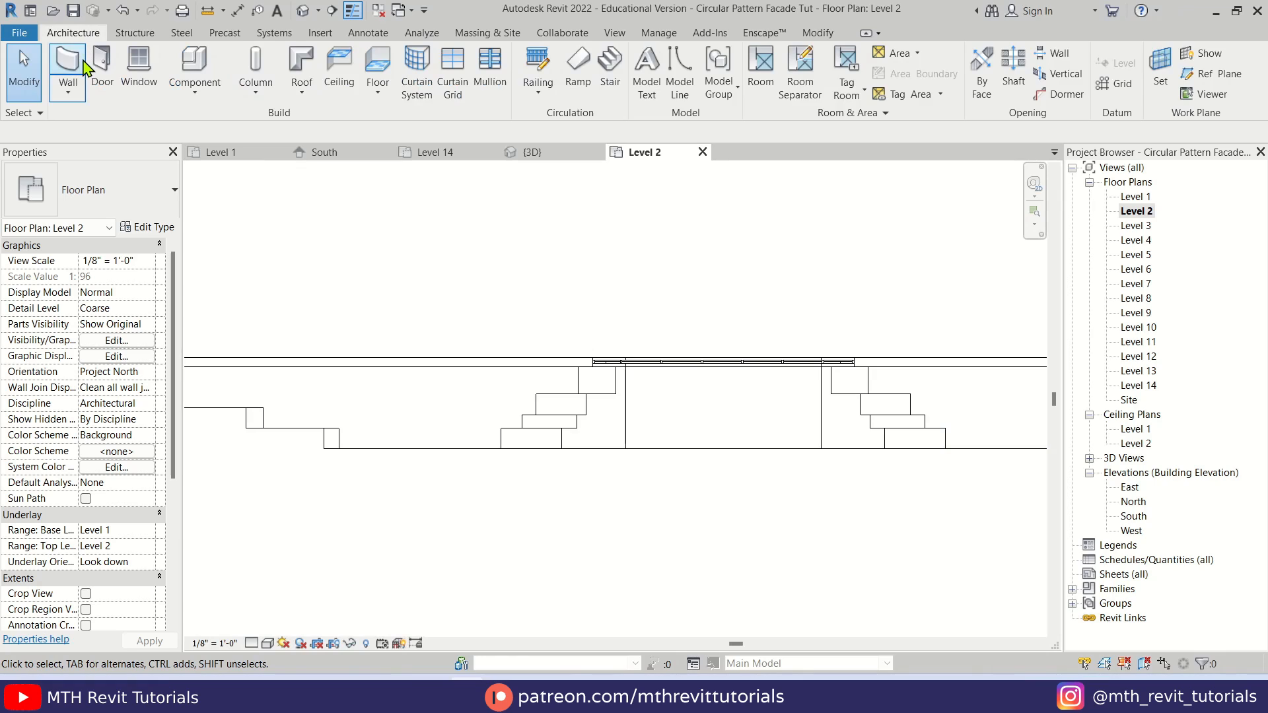
left_click(68, 66)
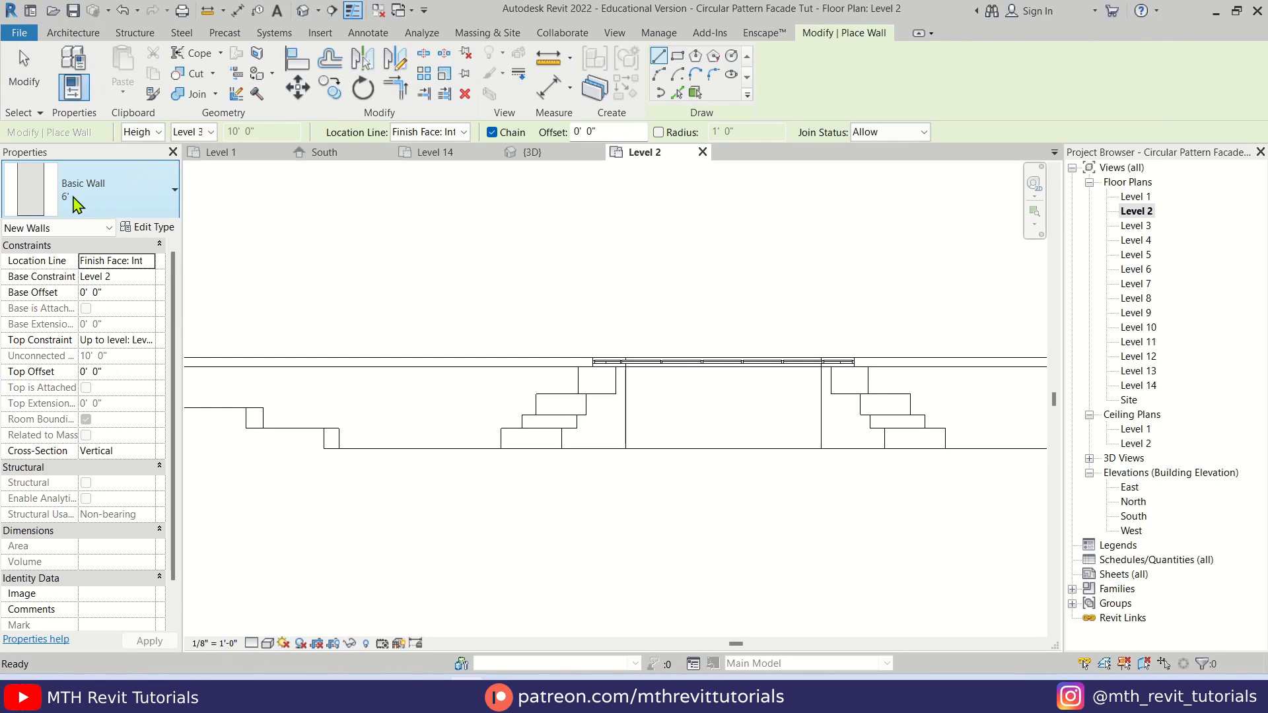
left_click(148, 339)
left_click(123, 357)
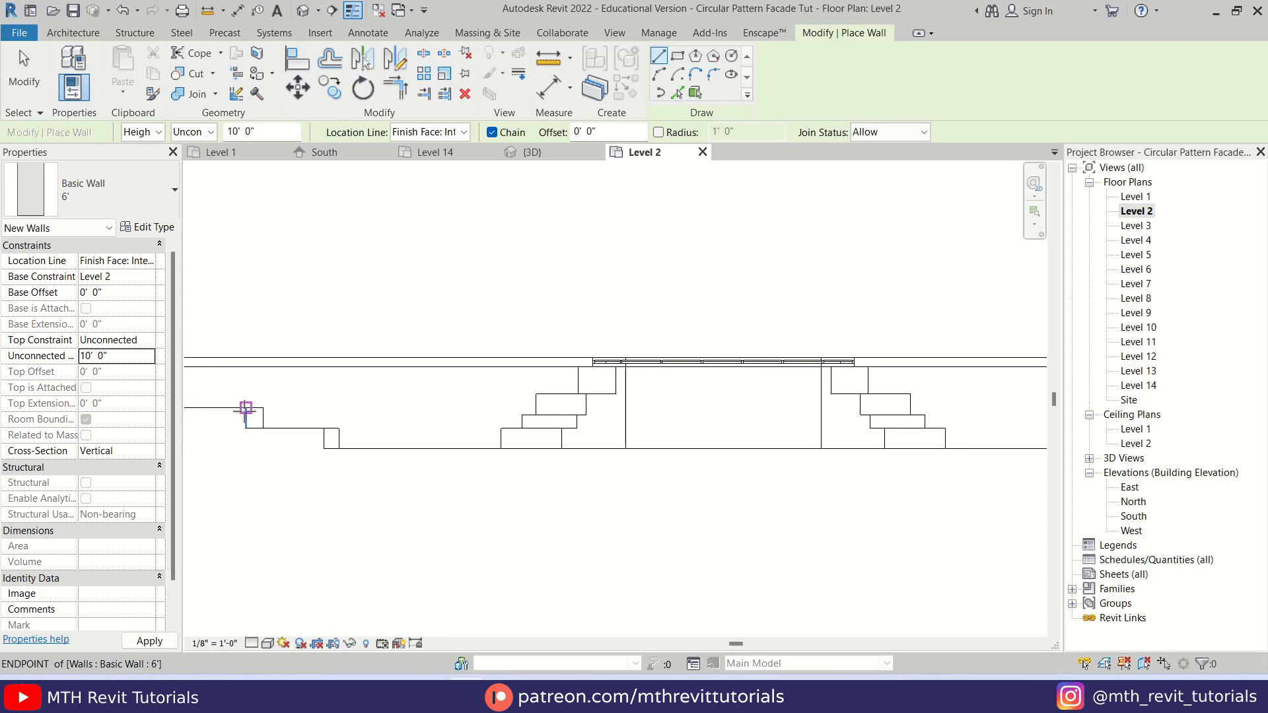
left_click(981, 367)
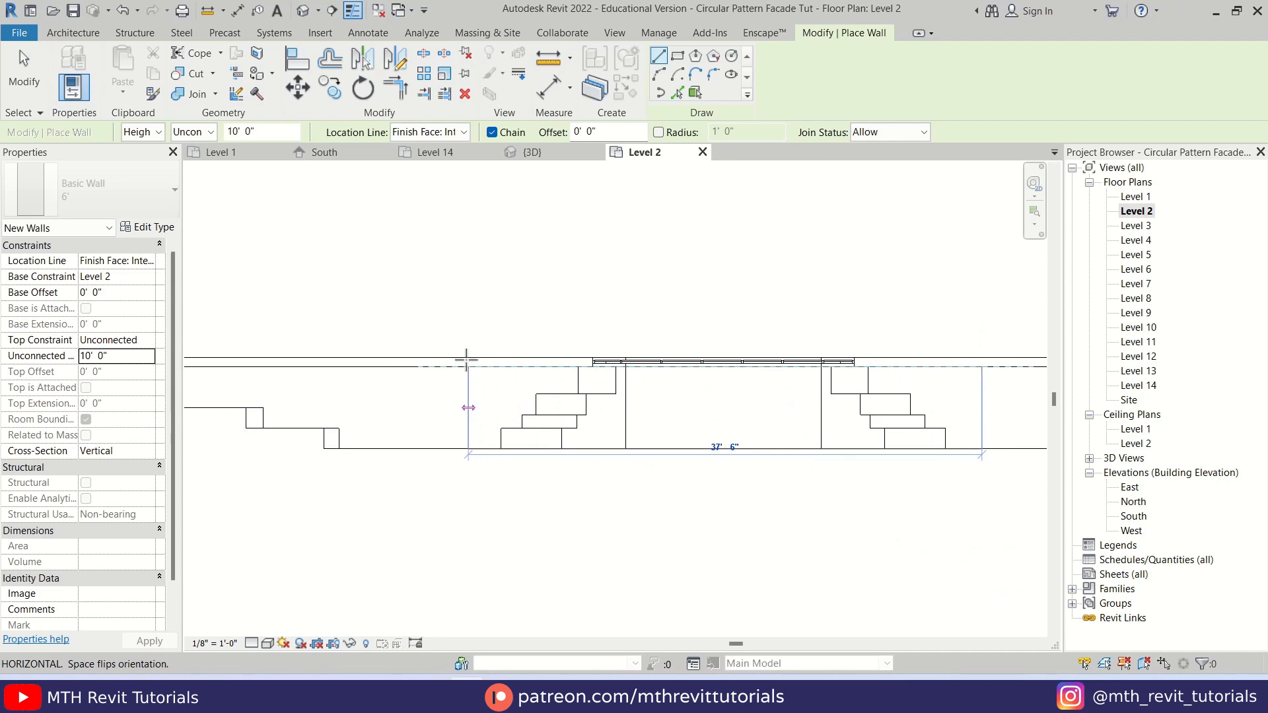
left_click(472, 383)
key("Escape")
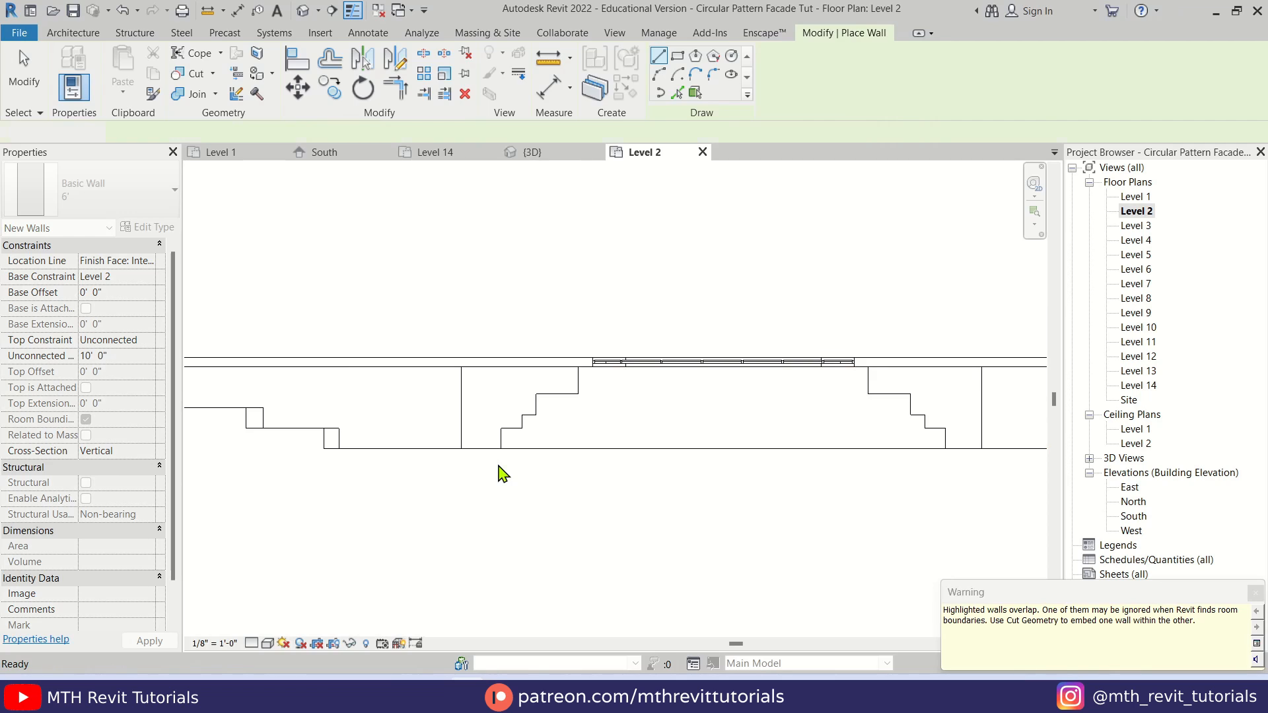
key("Escape")
left_click(303, 10)
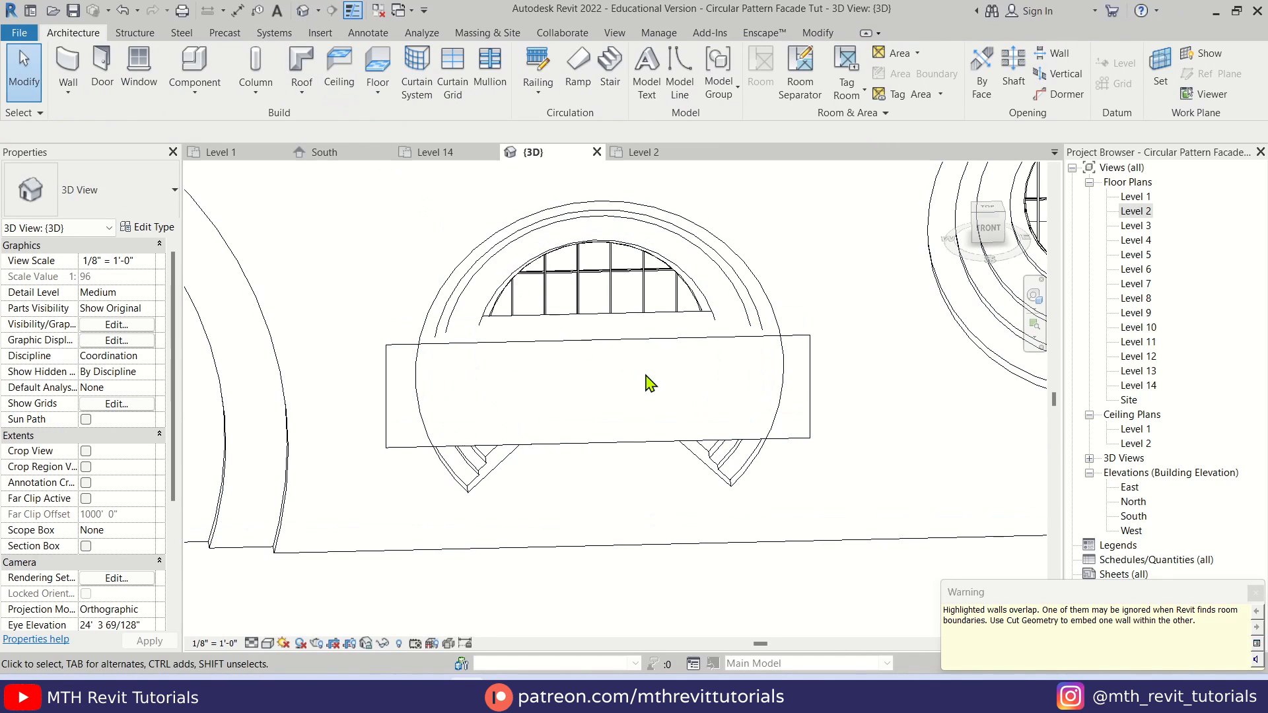
Step: In the South elevation, extend the 38' wall's base down to Level 1 and lower its top to Level 2, below the flat-bottomed opening
double_click(1132, 517)
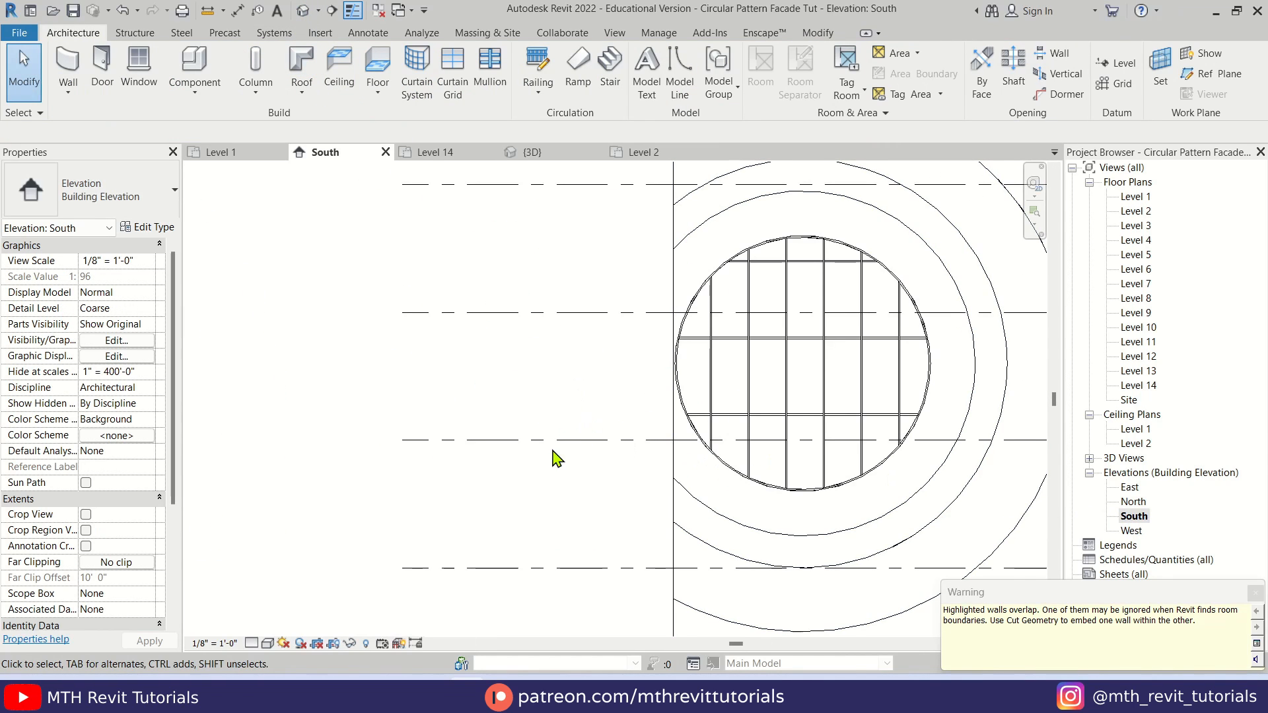
scroll(504, 412, "down", 5)
middle_click_drag(694, 493, 650, 330)
scroll(665, 476, "up", 4)
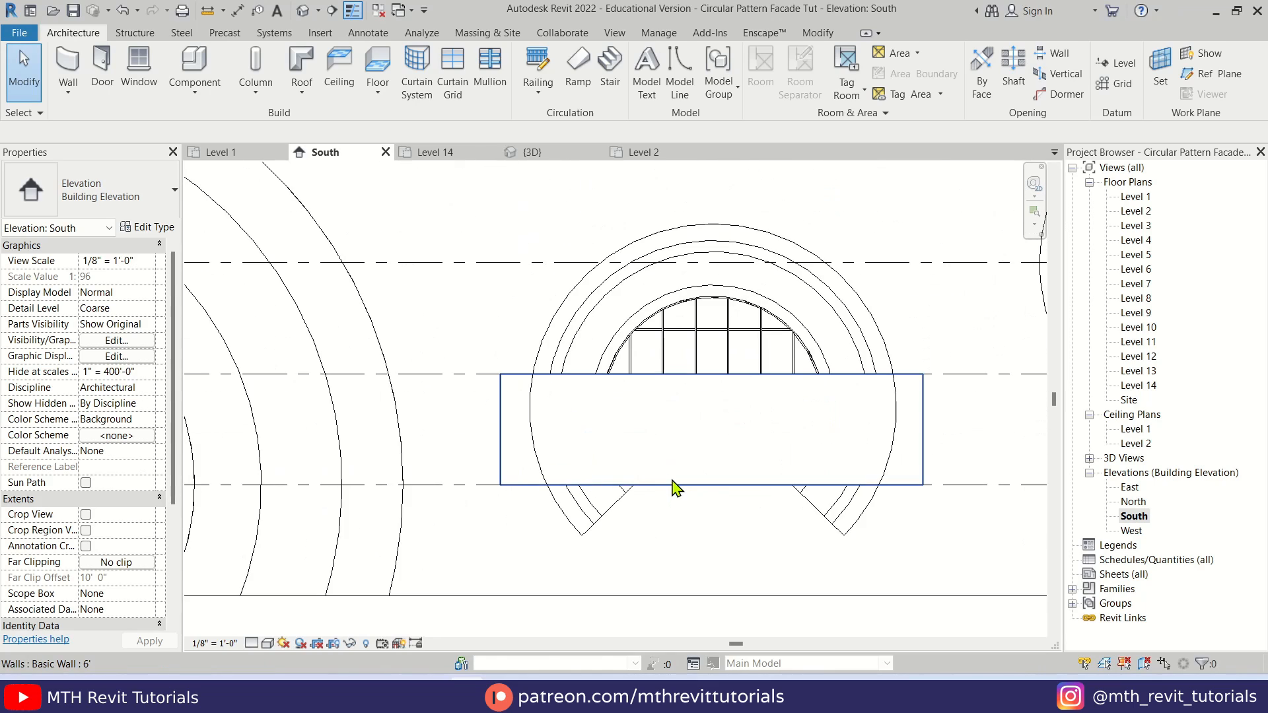
left_click(672, 486)
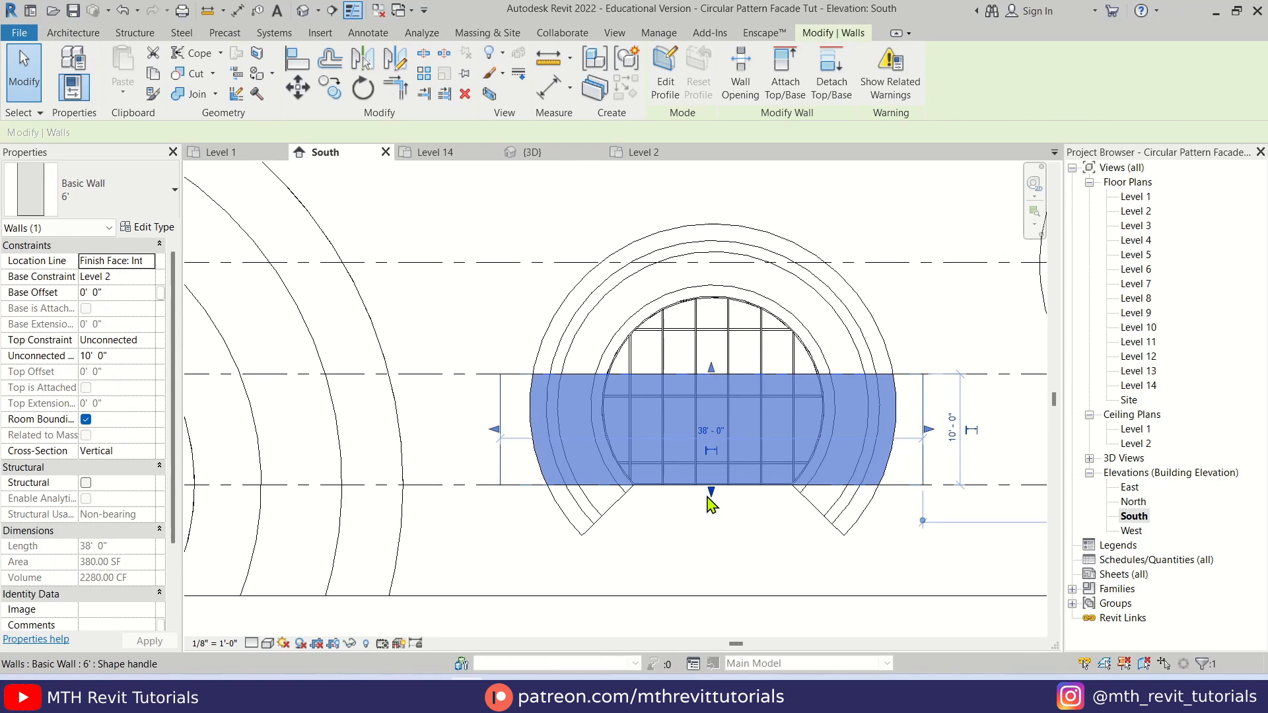
left_click_drag(709, 498, 701, 599)
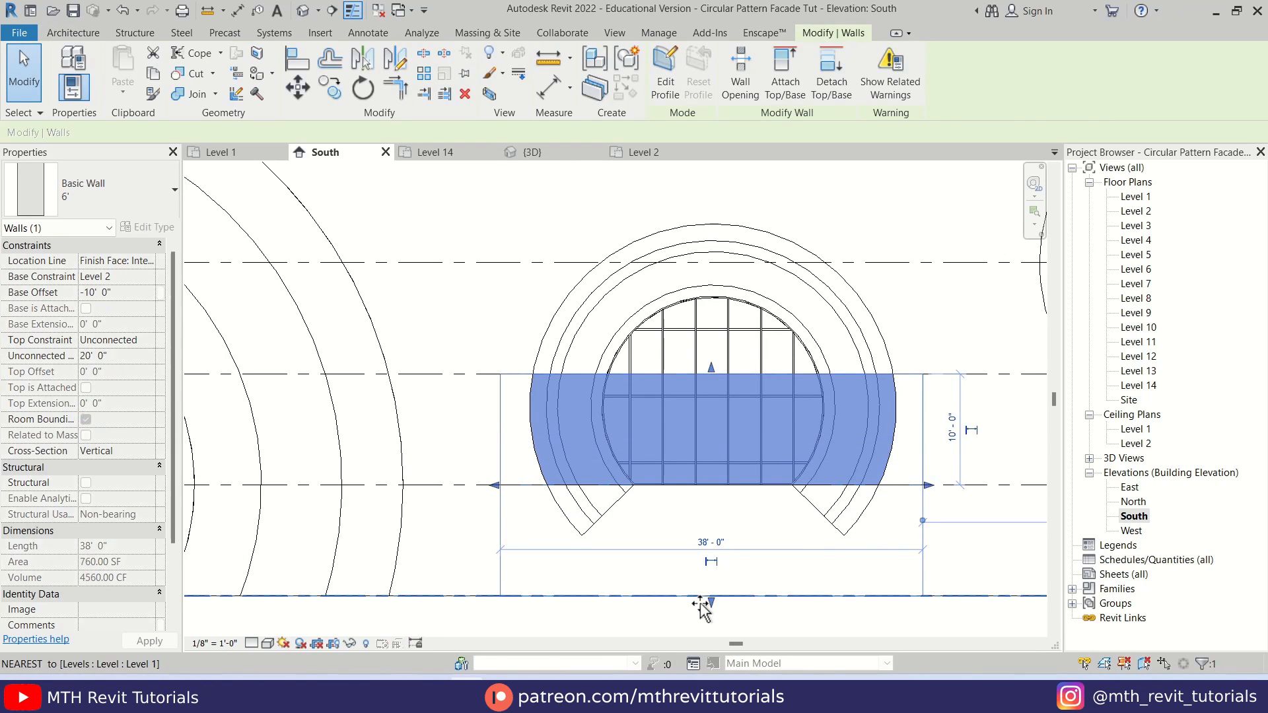
left_click_drag(710, 373, 710, 486)
left_click(755, 528)
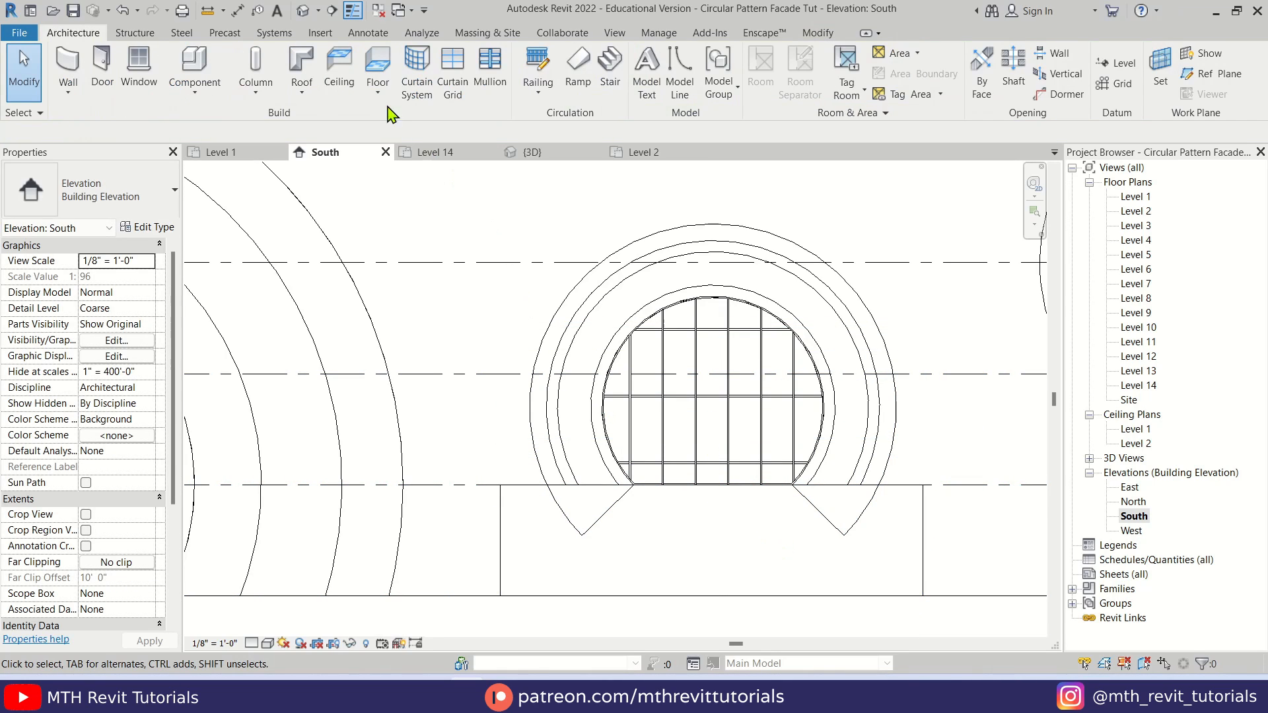
Step: Show the facade in the 3D view with the Shaded style and set its ambient light to 40
left_click(302, 17)
middle_click_drag(317, 594, 801, 346, "shift")
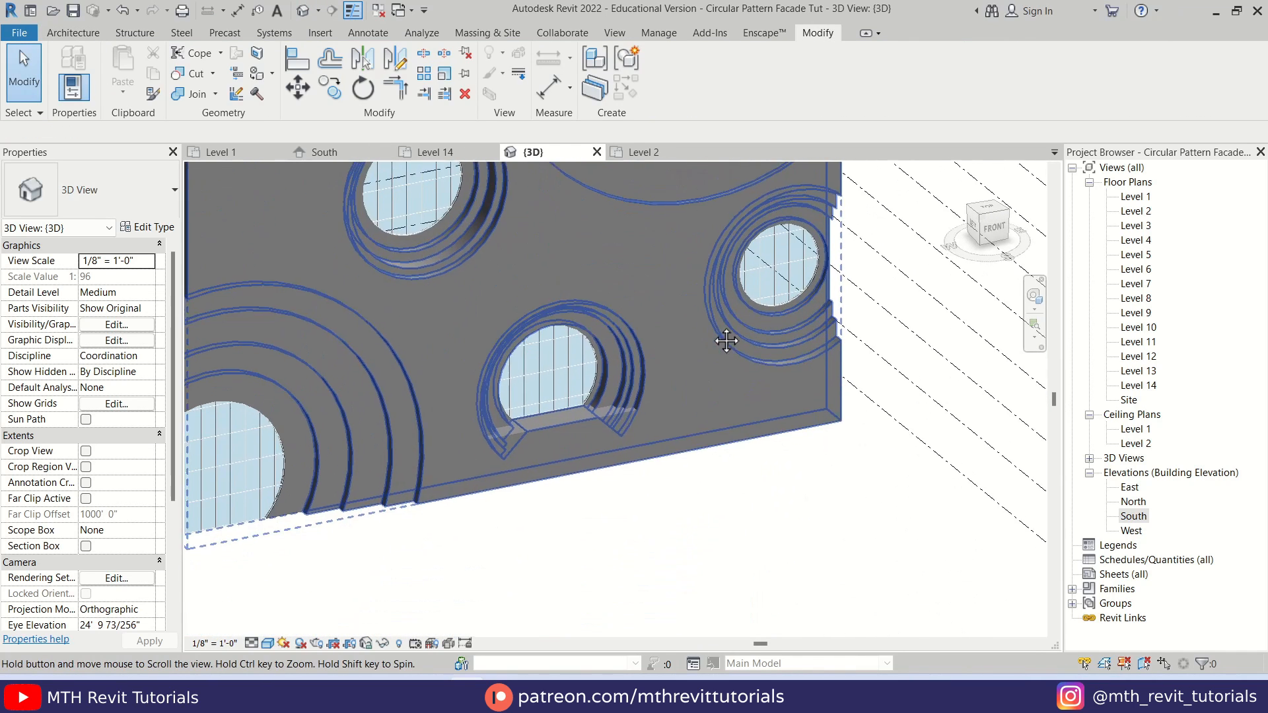
left_click(268, 643)
left_click(315, 538)
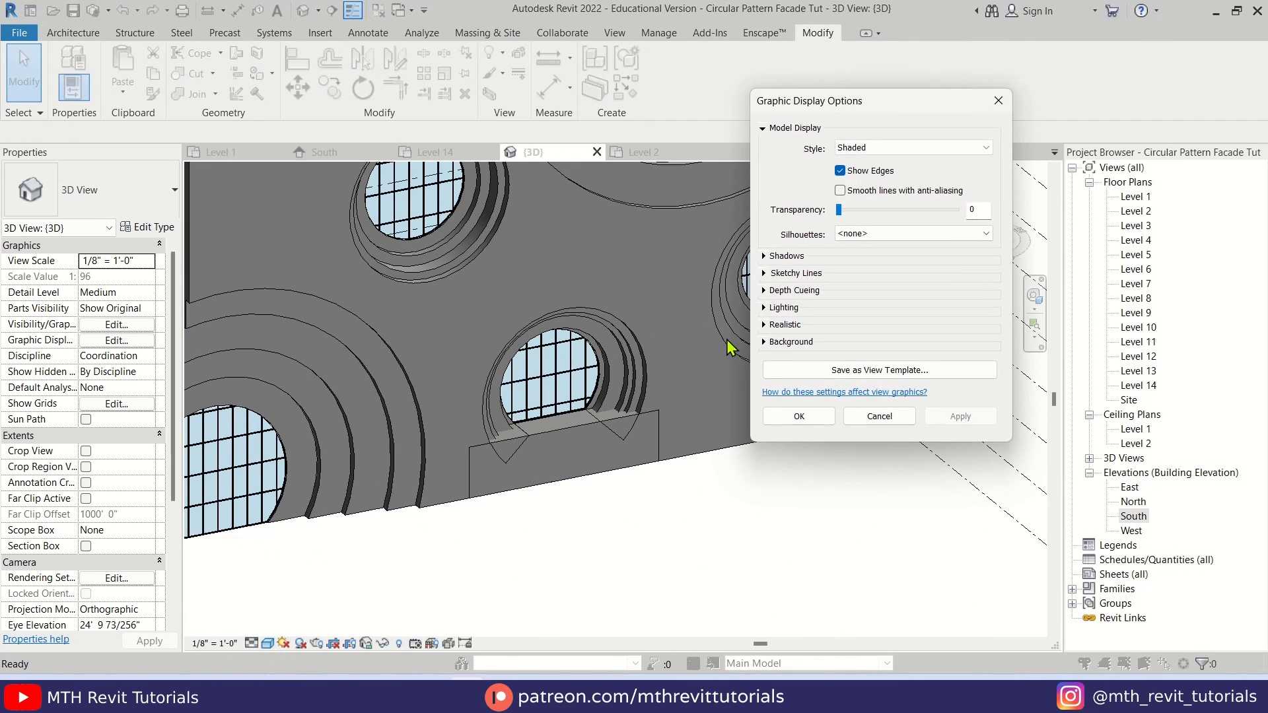
left_click(764, 307)
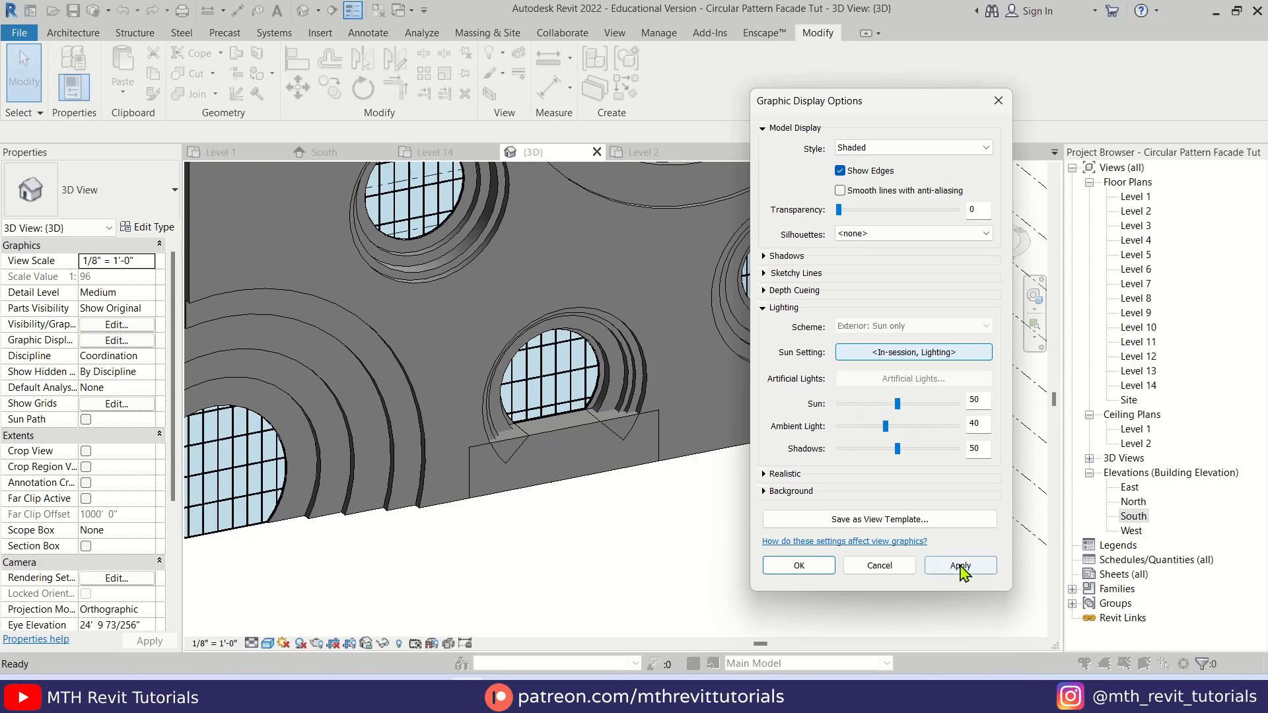
left_click(960, 566)
left_click(826, 570)
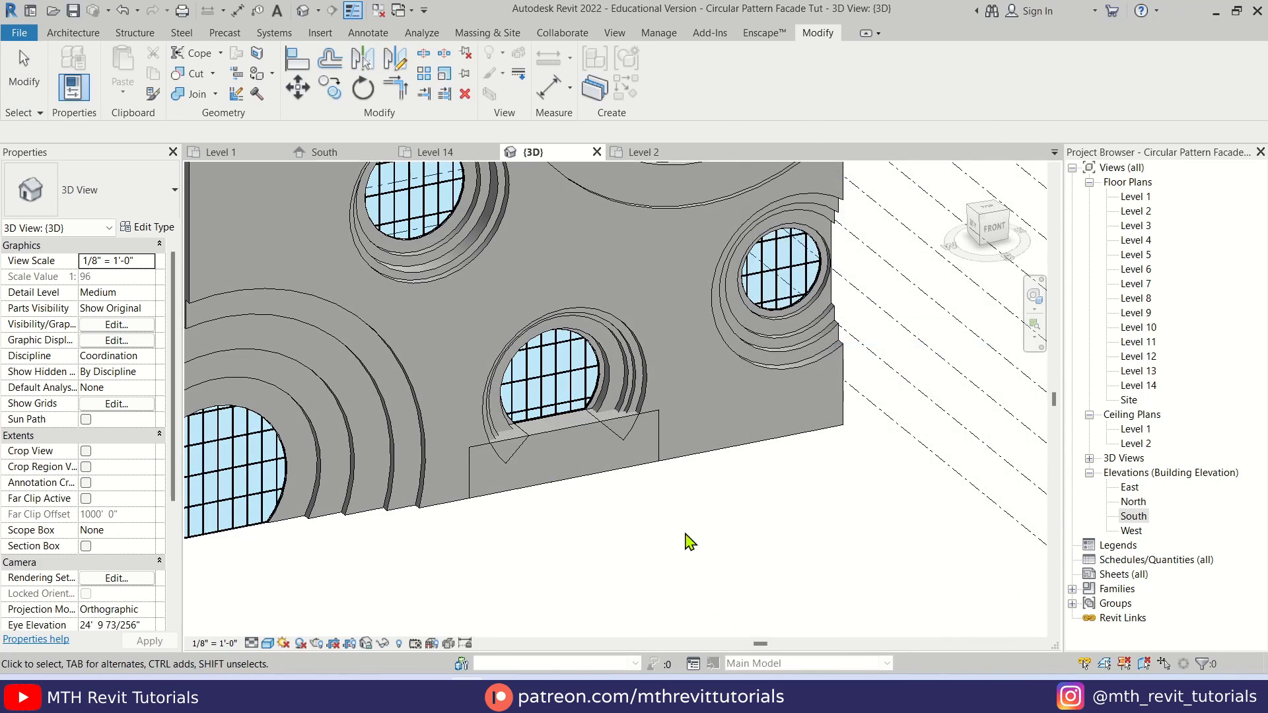
Step: Inspect the flat-bottomed opening's sill in 3D, and open its Storefront curtain wall's profile for editing in the South elevation
middle_click_drag(707, 567, 667, 565, "shift")
scroll(581, 429, "up", 5)
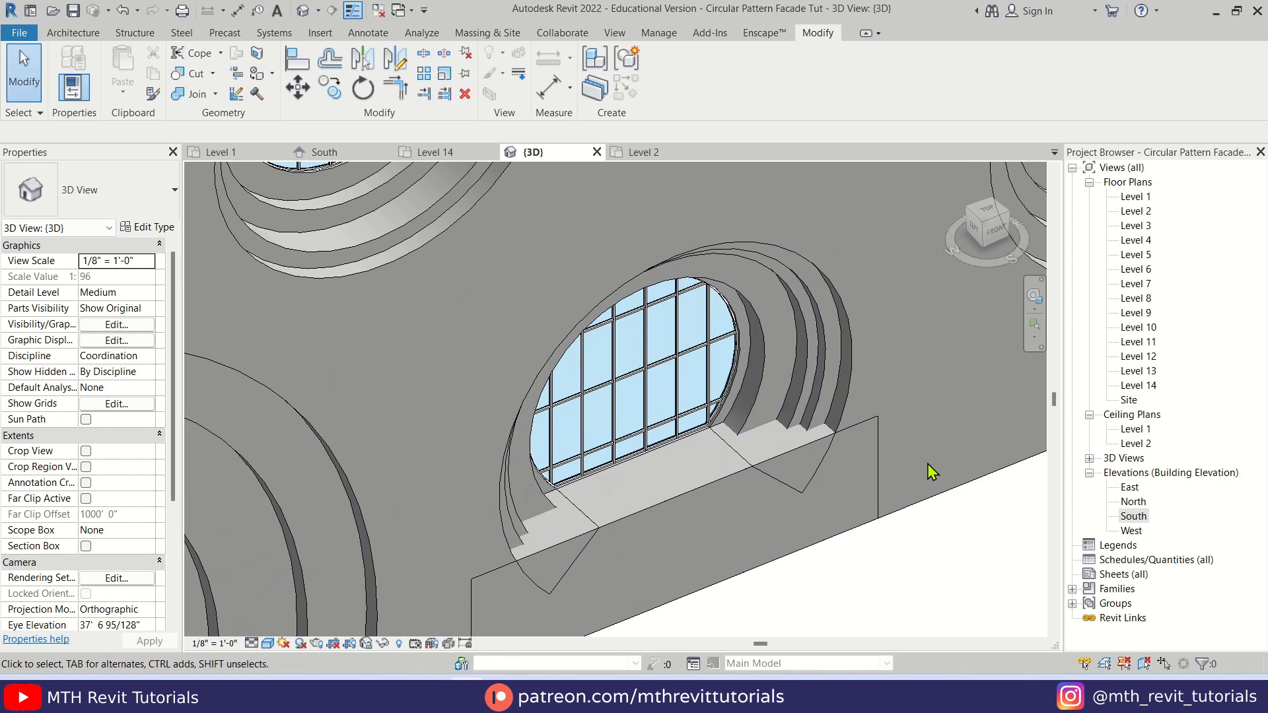
scroll(702, 419, "down", 3)
middle_click_drag(702, 418, 624, 538, "shift")
left_click(625, 410)
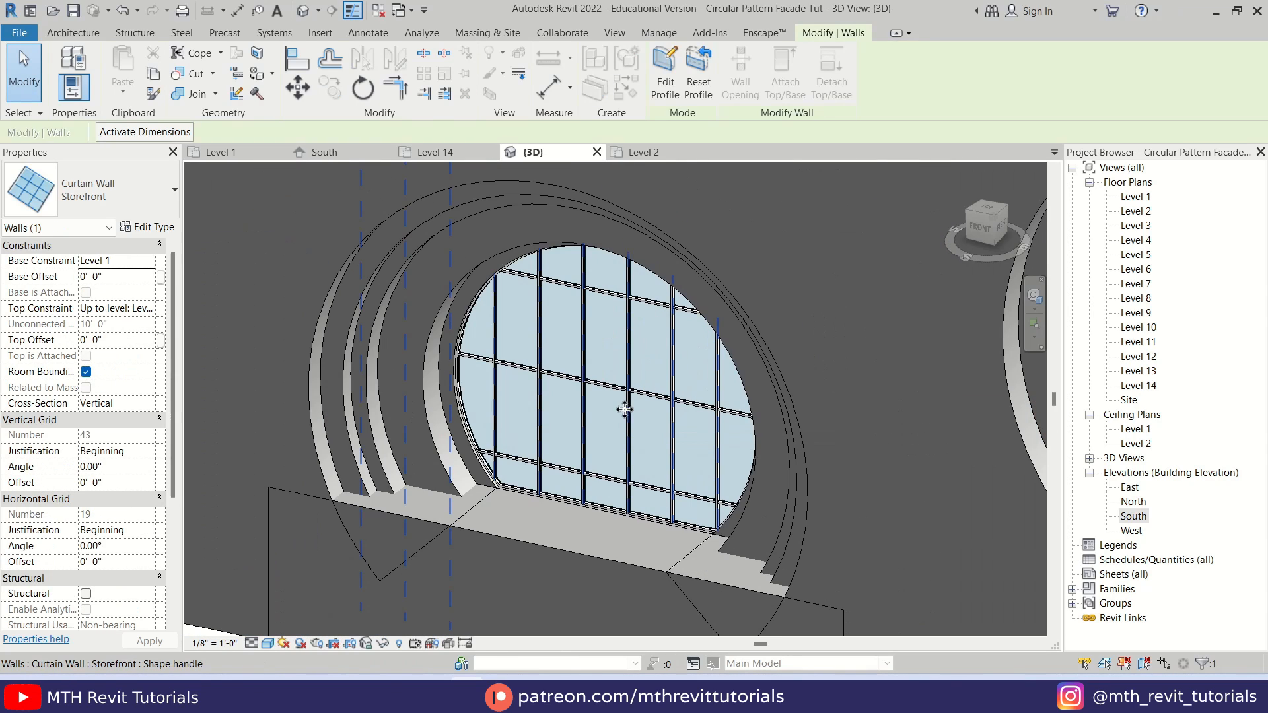
left_click(665, 93)
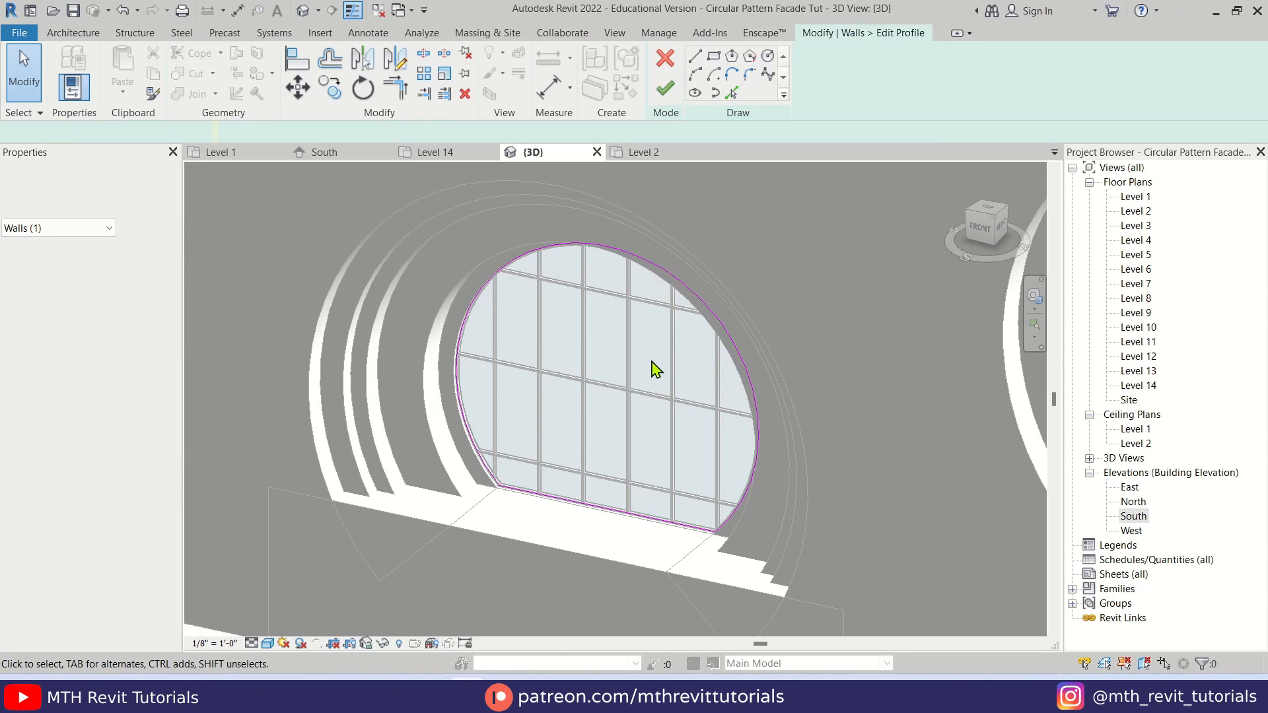
left_click(324, 153)
Step: Sketch a door opening 4' wide and about 8' high up from the curtain wall profile's flat bottom edge, starting at a vertical mullion
left_click(694, 58)
scroll(761, 488, "up", 2)
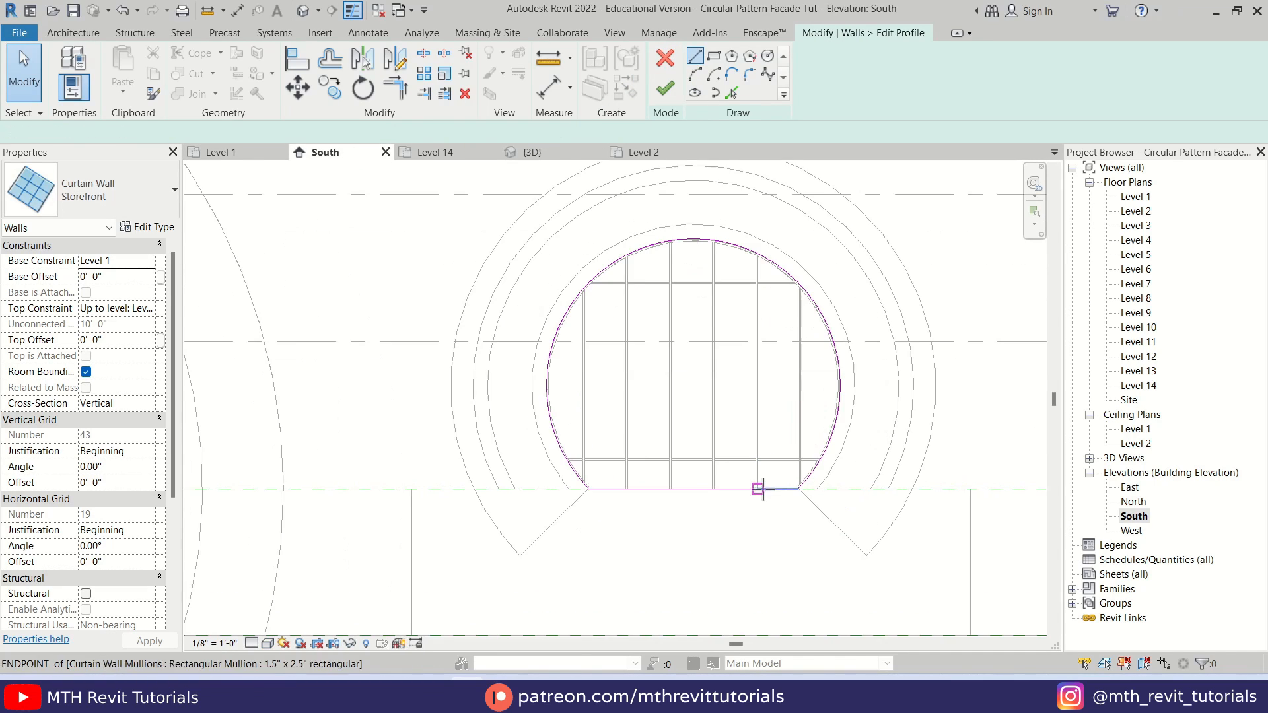
left_click(761, 487)
scroll(745, 374, "up", 2)
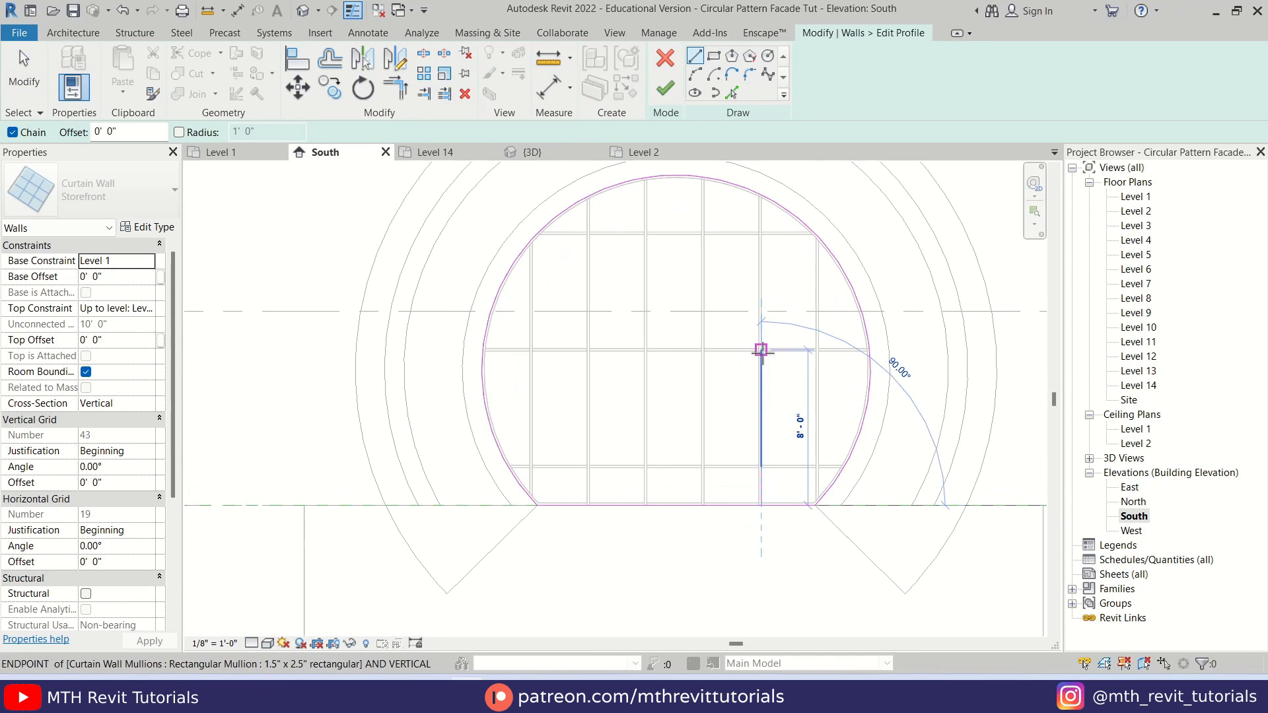
left_click(764, 344)
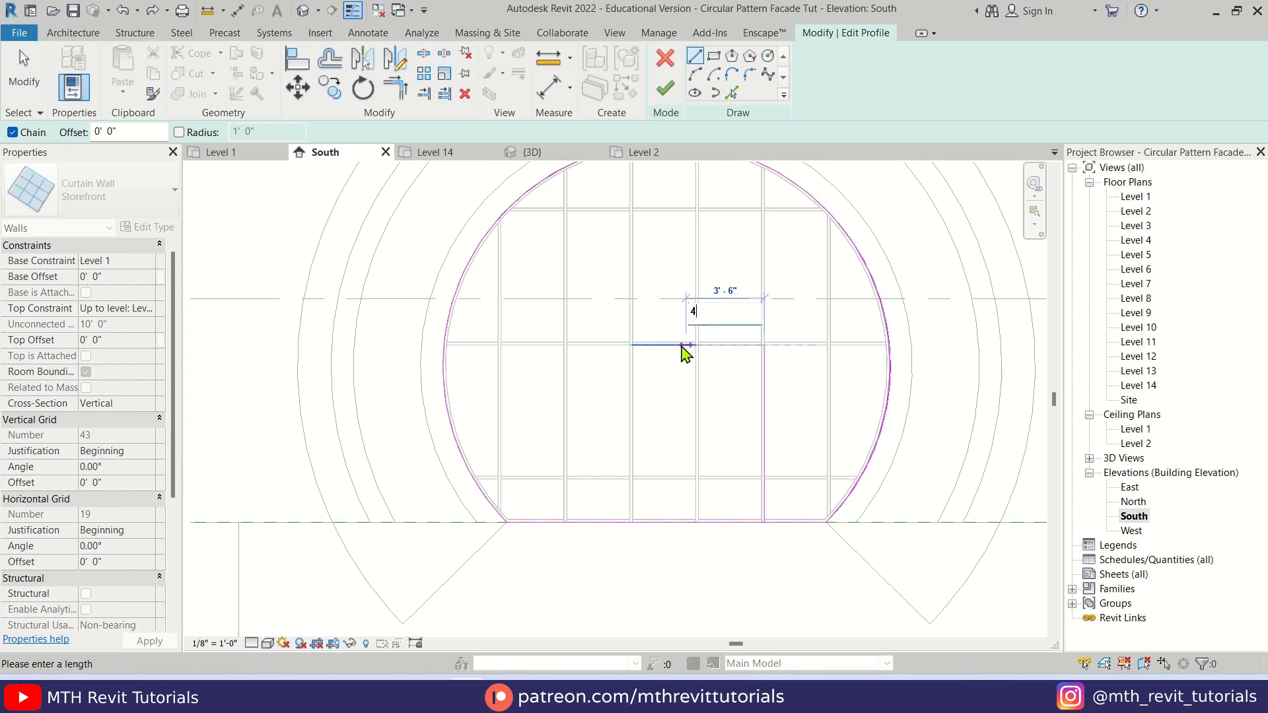
type("4'")
key("Return")
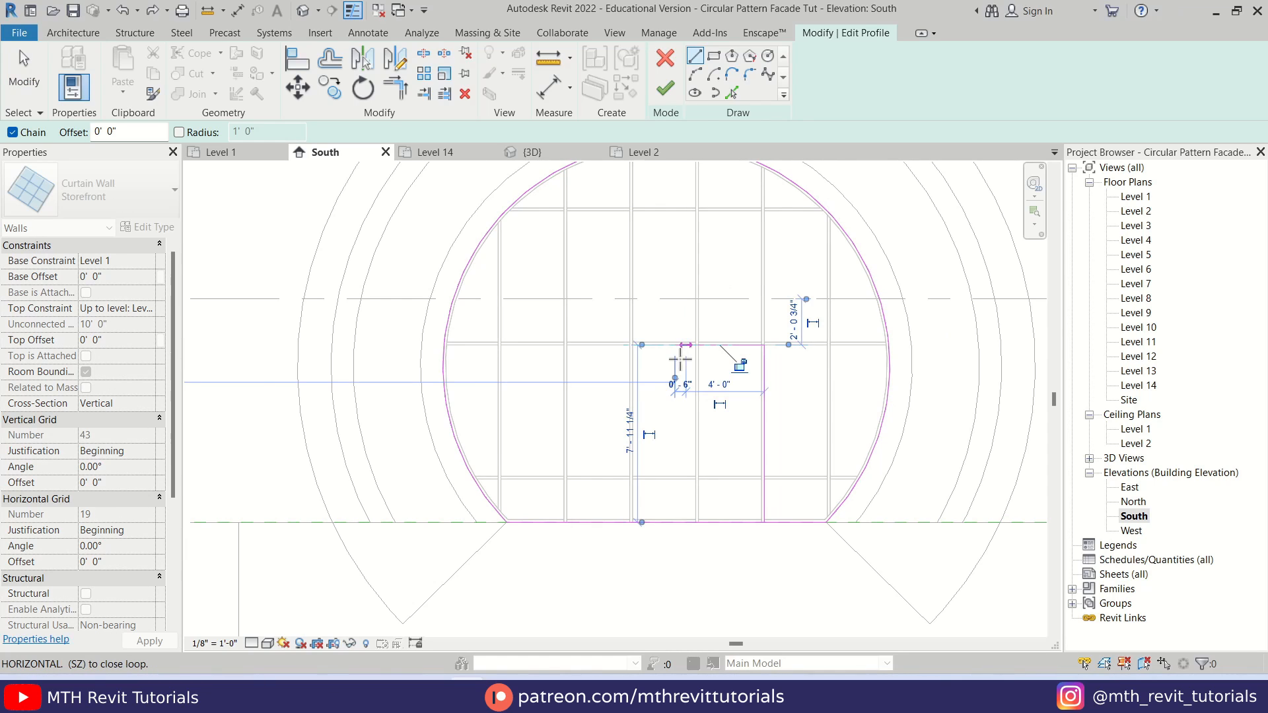
left_click(674, 522)
key("Escape")
key("Escape")
Step: Copy the door opening's three lines to the vertical mullion on the other side of the profile's centre
left_click_drag(646, 585, 825, 326)
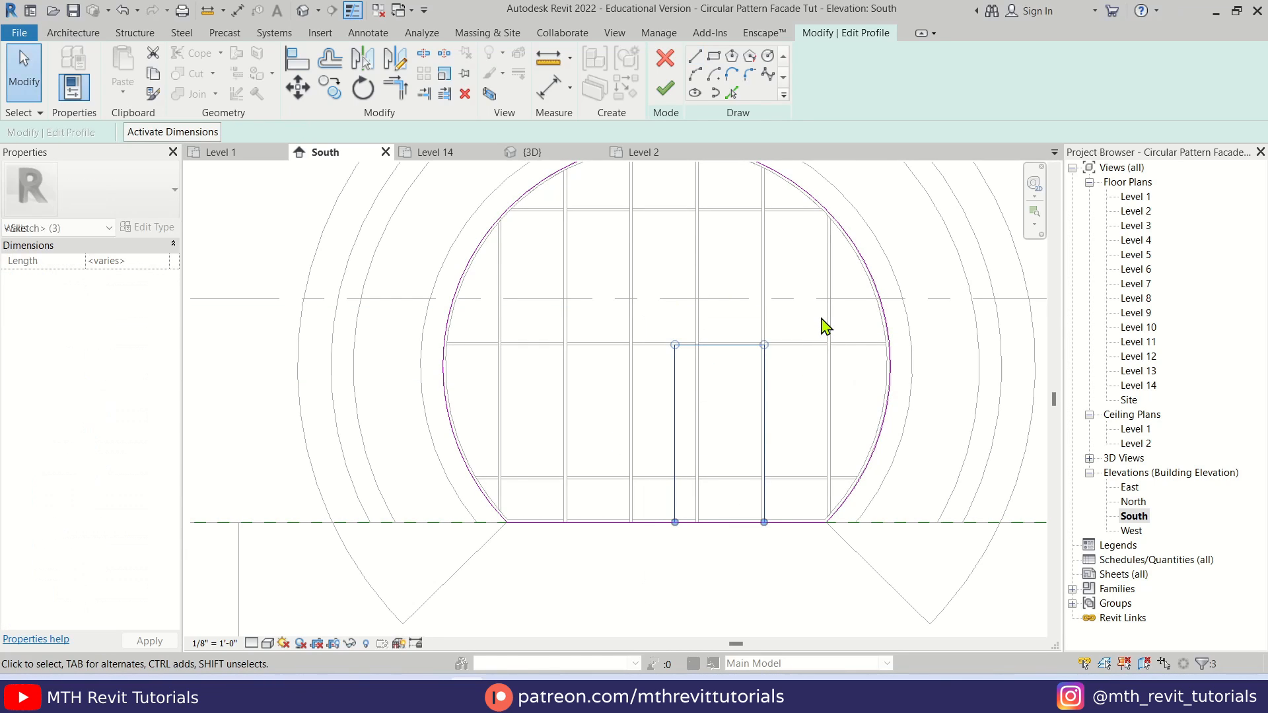
left_click(328, 94)
scroll(672, 357, "up", 2)
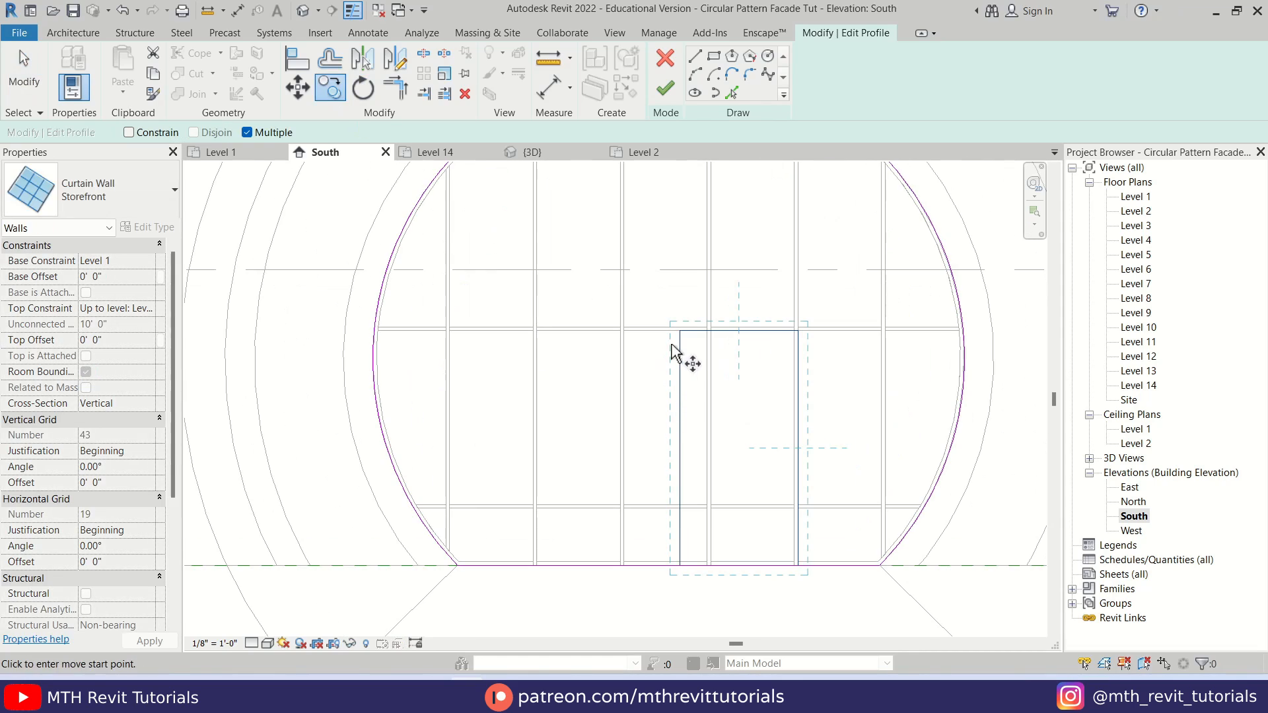
left_click(680, 330)
left_click(536, 330)
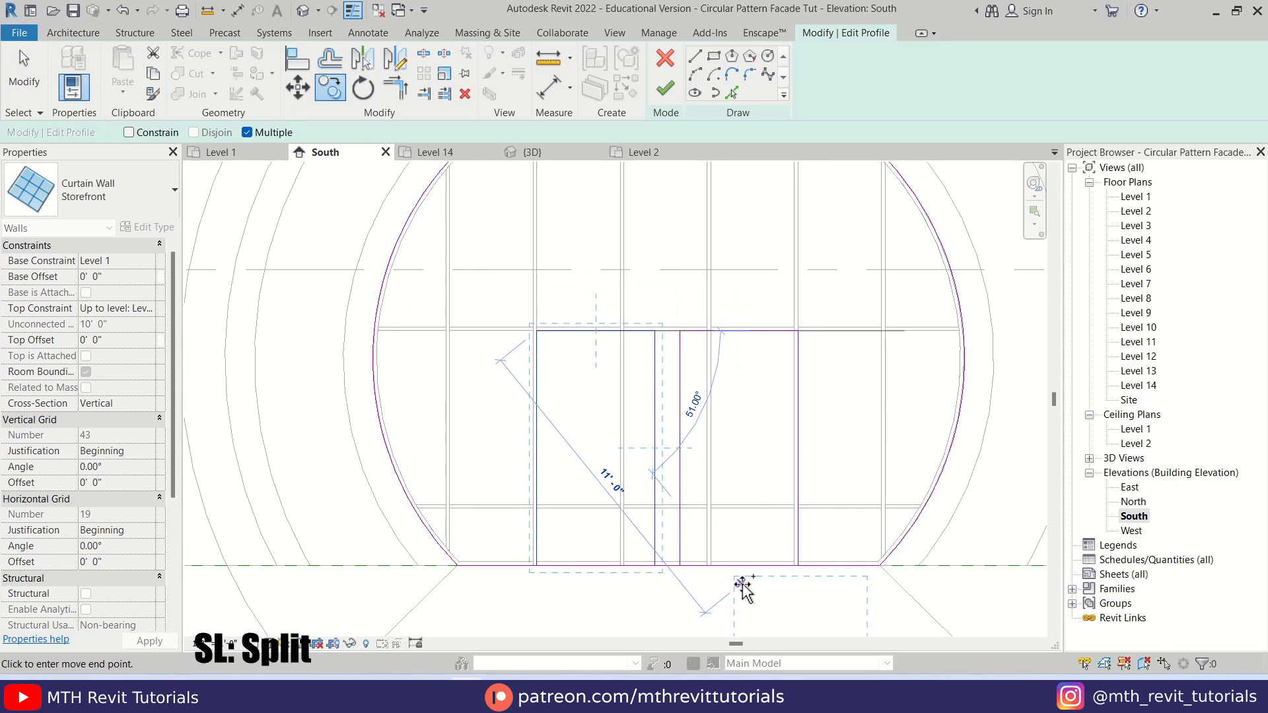
key("Escape")
Step: Split the profile's bottom line, trim it to both door openings into one closed loop, and finish the profile edit
key("s")
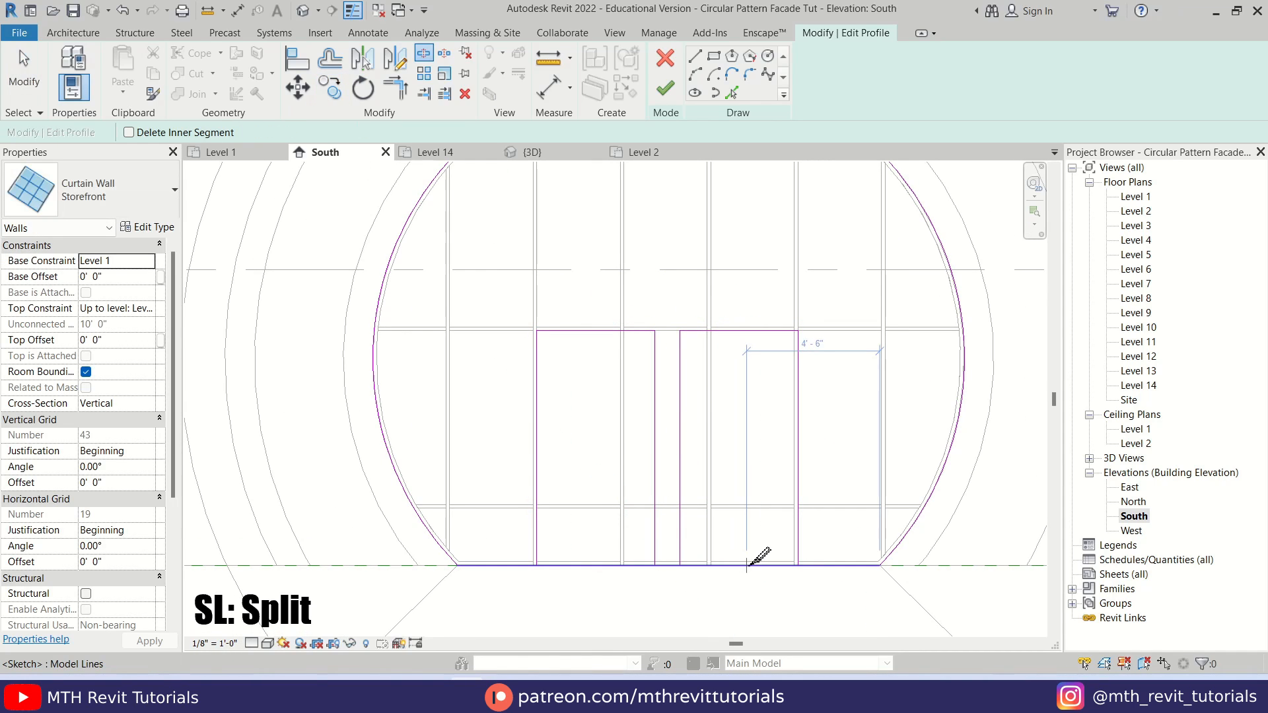
left_click(748, 564)
key("t")
key("r")
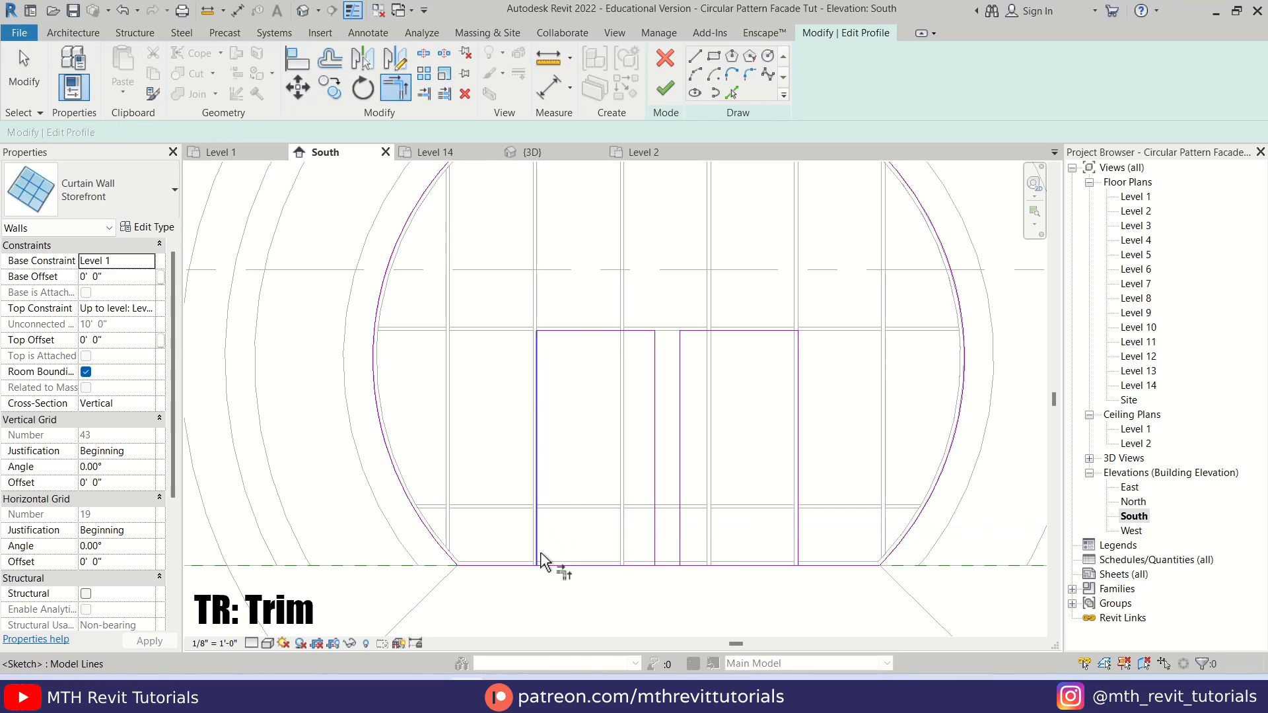
left_click(539, 554)
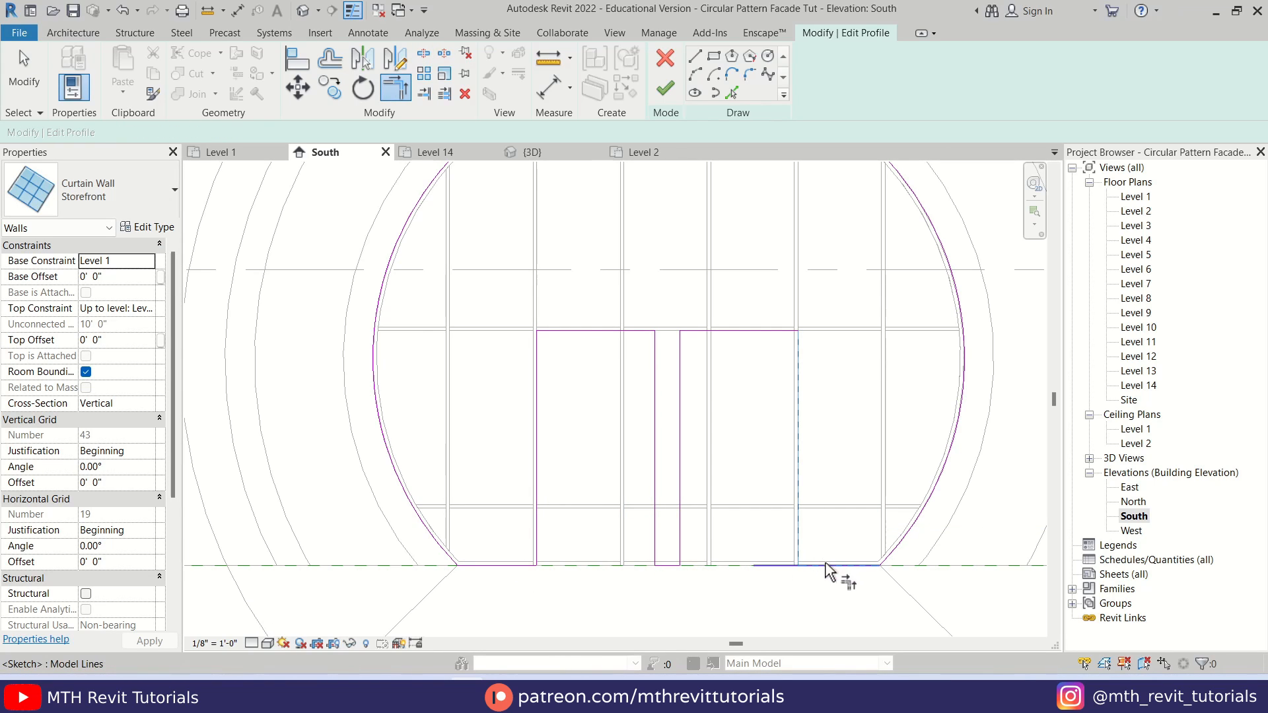
scroll(769, 598, "down", 2)
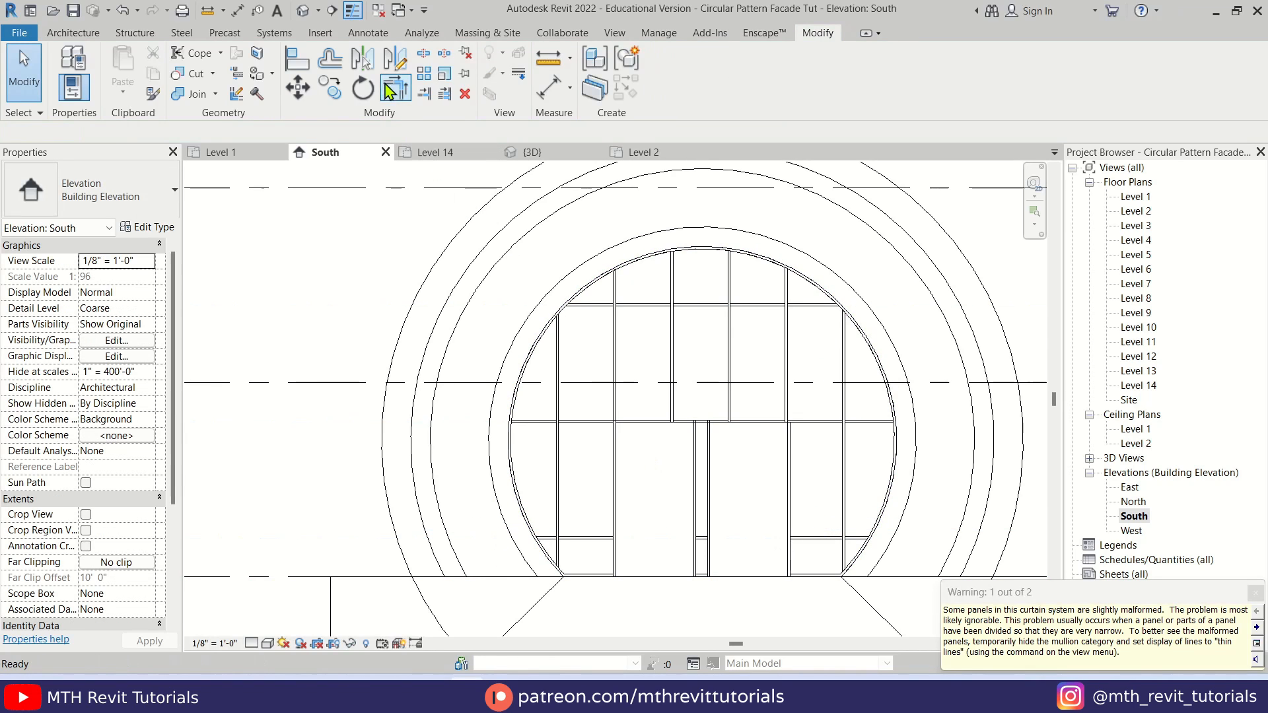
Step: Check the two door openings in 3D, and open the Level 2 floor plan at the flat-bottomed opening
left_click(303, 10)
middle_click_drag(558, 238, 631, 451, "shift")
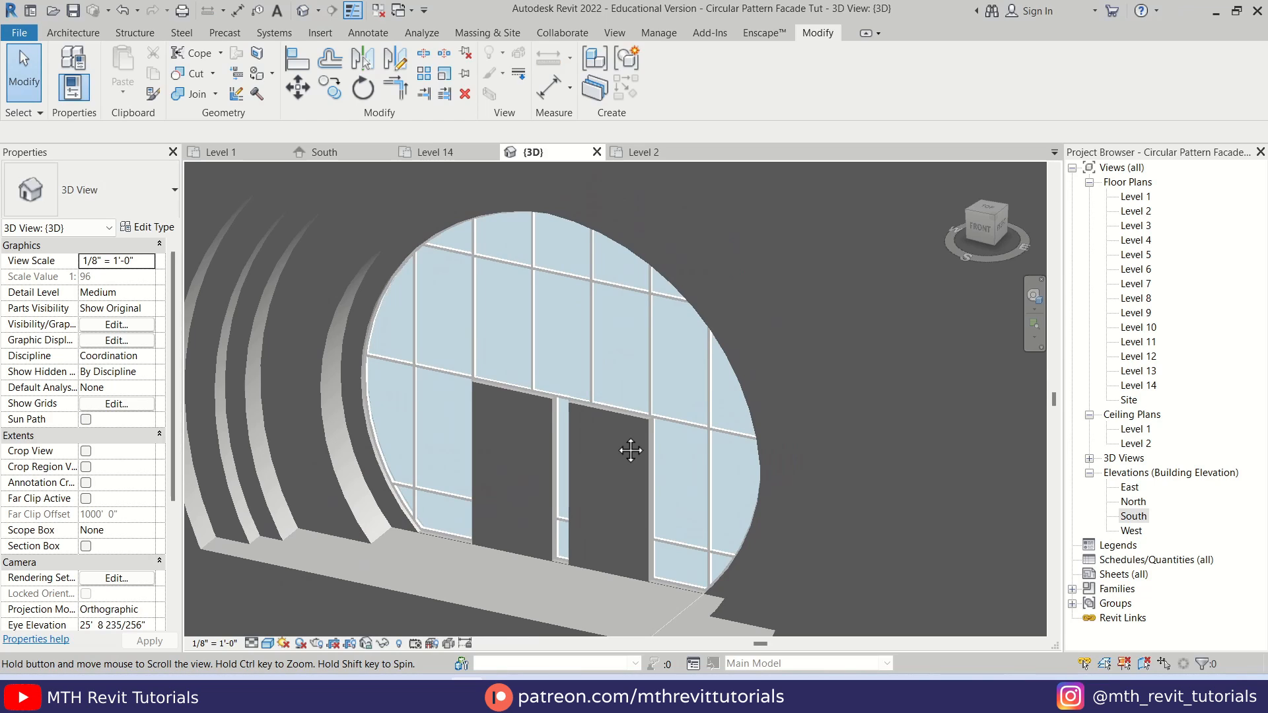
double_click(1135, 211)
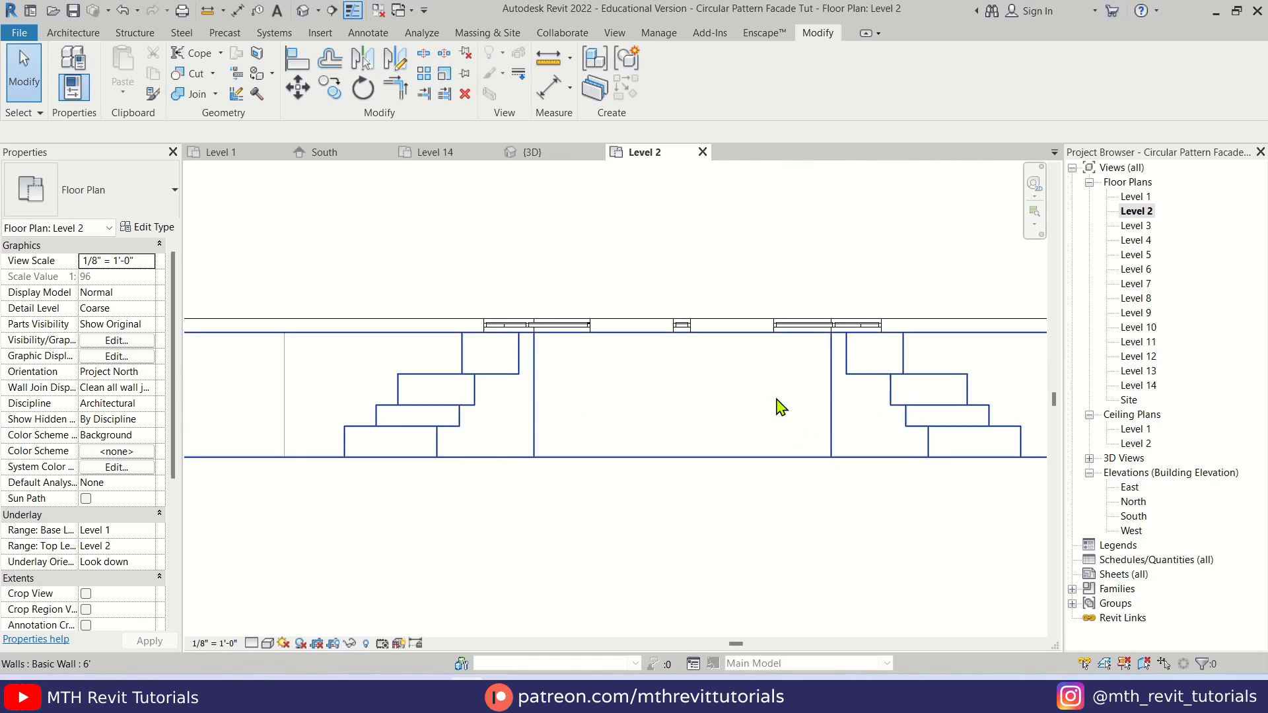
middle_click_drag(709, 320, 686, 401)
scroll(686, 401, "up", 1)
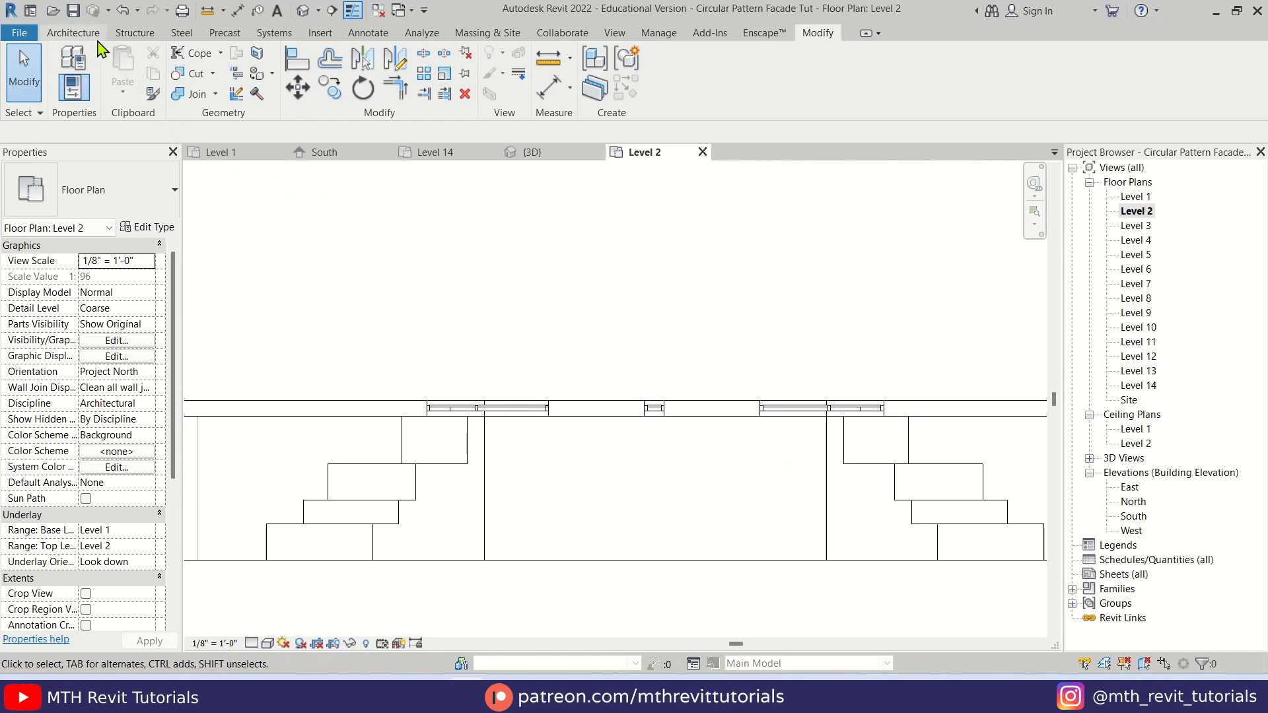
Step: Start an architectural wall of type Curtain Wall 1 with Automatically Embed enabled in its type properties
left_click(74, 32)
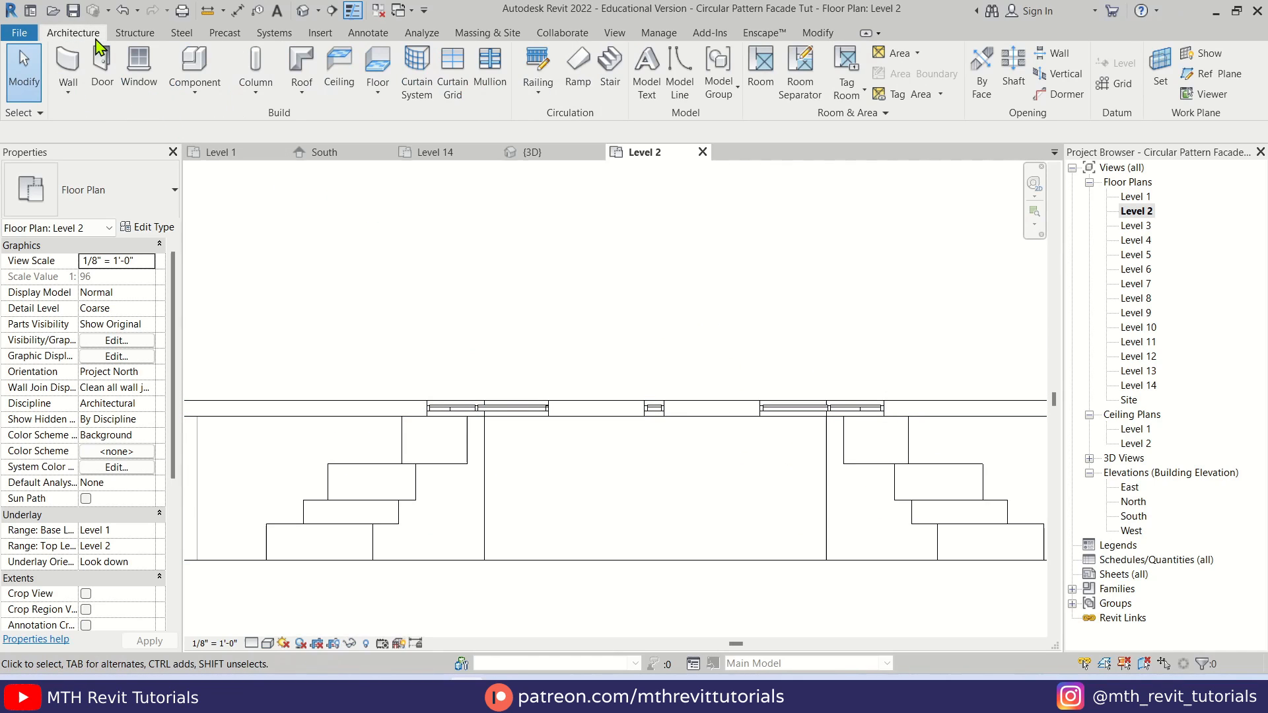
left_click(68, 94)
left_click(76, 77)
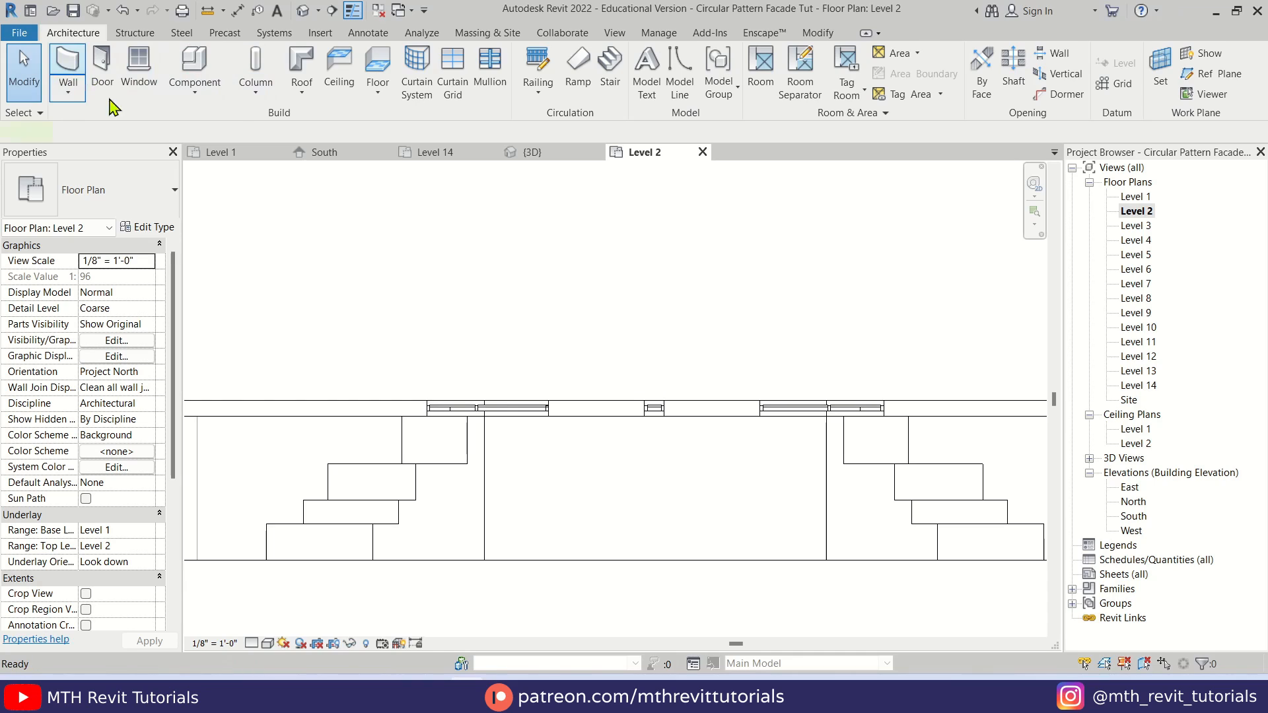
left_click(99, 192)
scroll(142, 438, "down", 5)
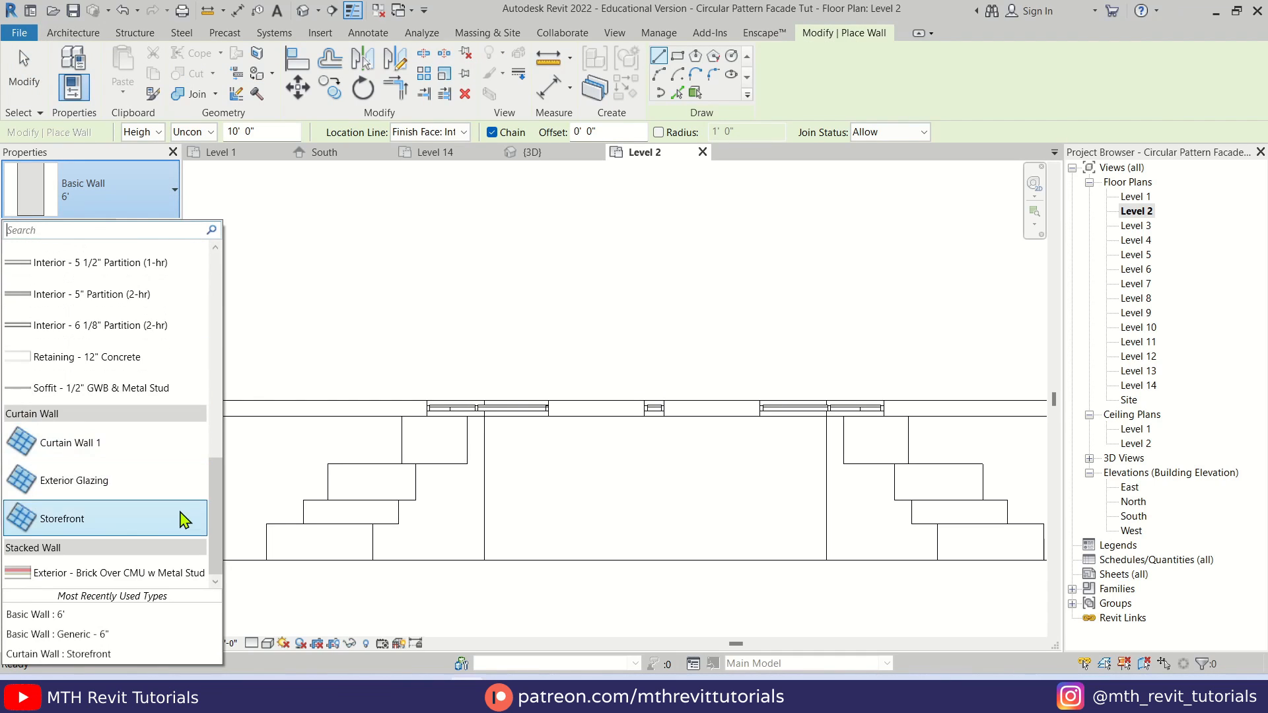
left_click(136, 451)
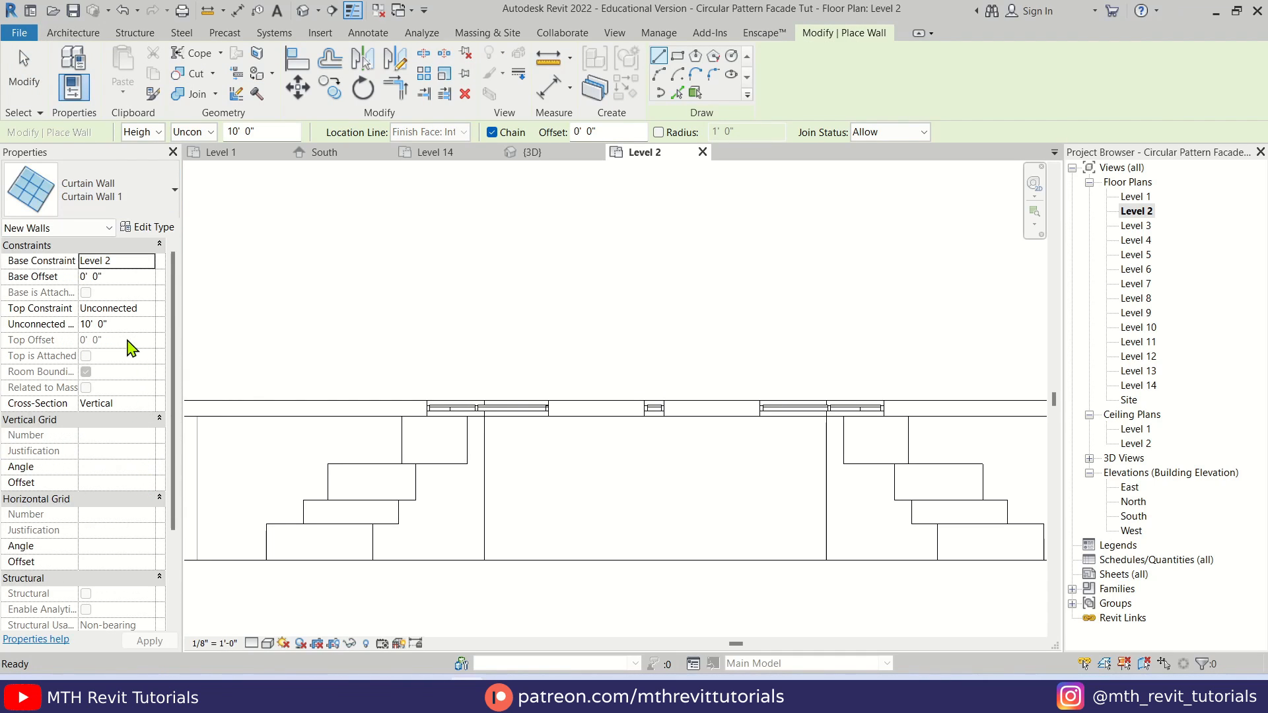
left_click(152, 231)
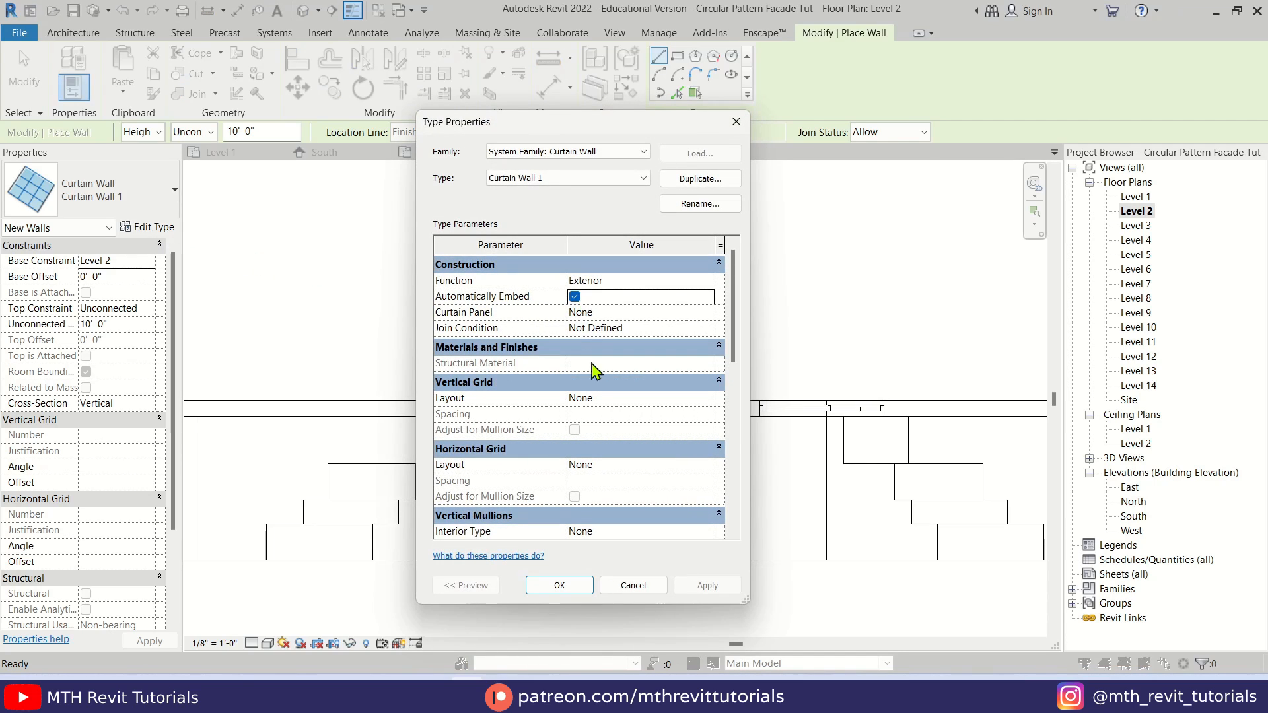
left_click(559, 585)
Step: Draw two Curtain Wall 1 walls, 10' high and unconnected, across the two door openings on Level 2
scroll(660, 409, "up", 3)
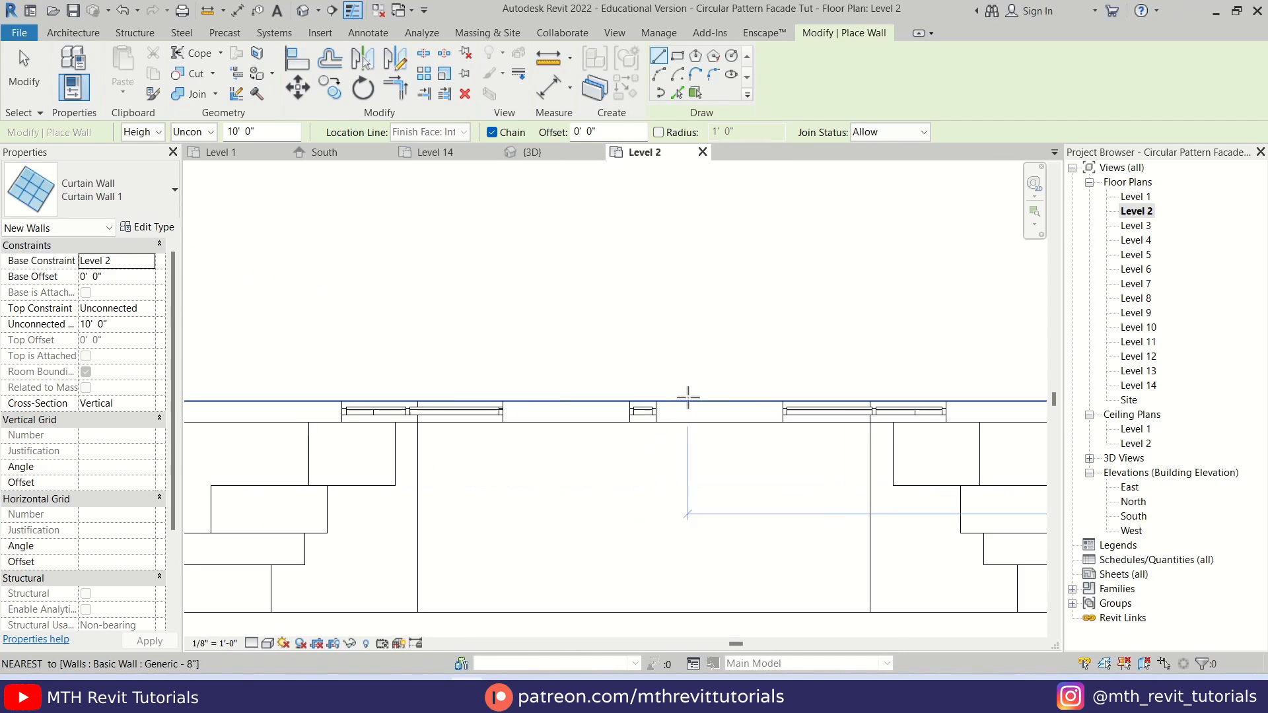
left_click(651, 413)
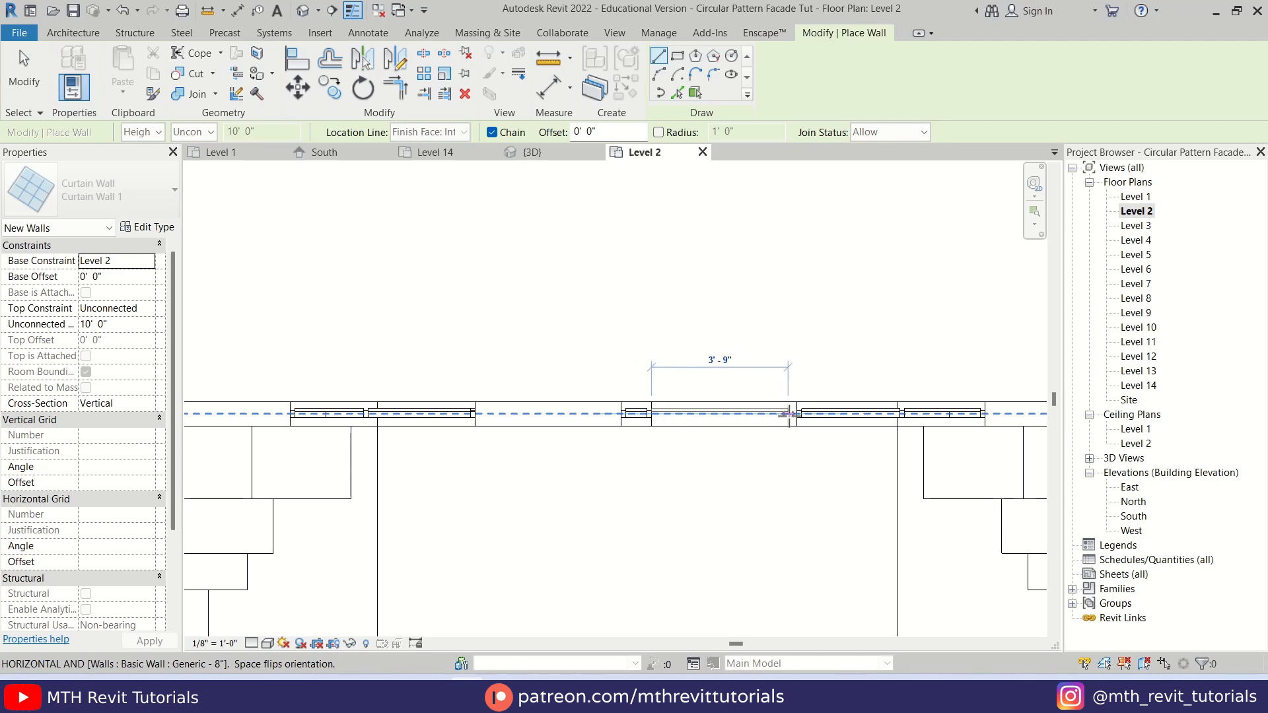
left_click(475, 414)
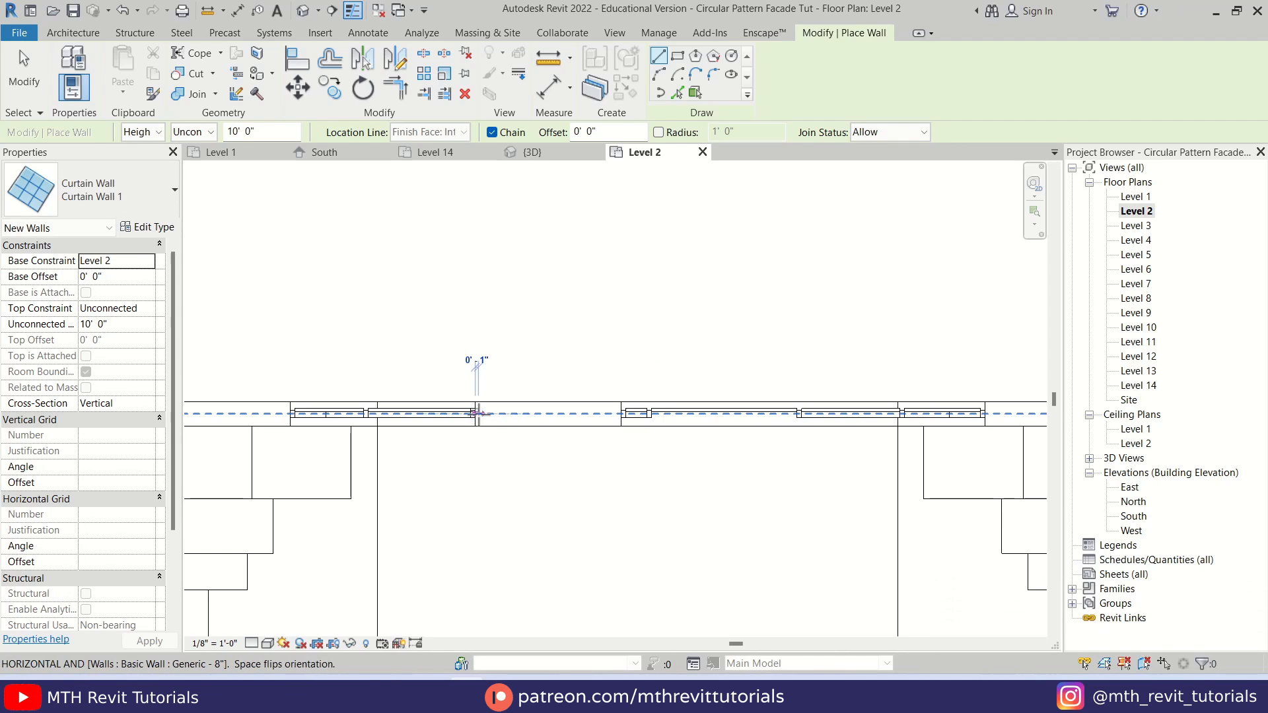
left_click(620, 414)
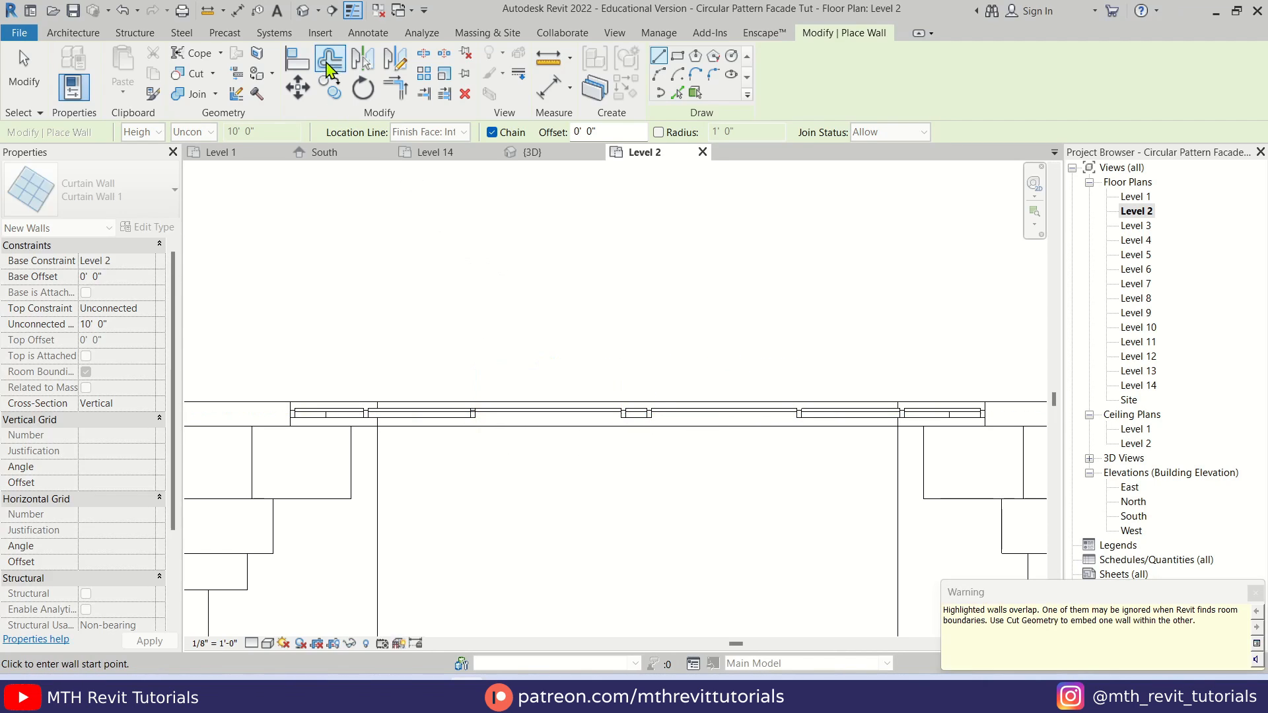
Step: In 3D, align the top profile line of the right door's curtain wall to the Storefront mullion above its opening, removing the conflicting constraints, and finish the profile
key("Escape")
key("Escape")
left_click(303, 10)
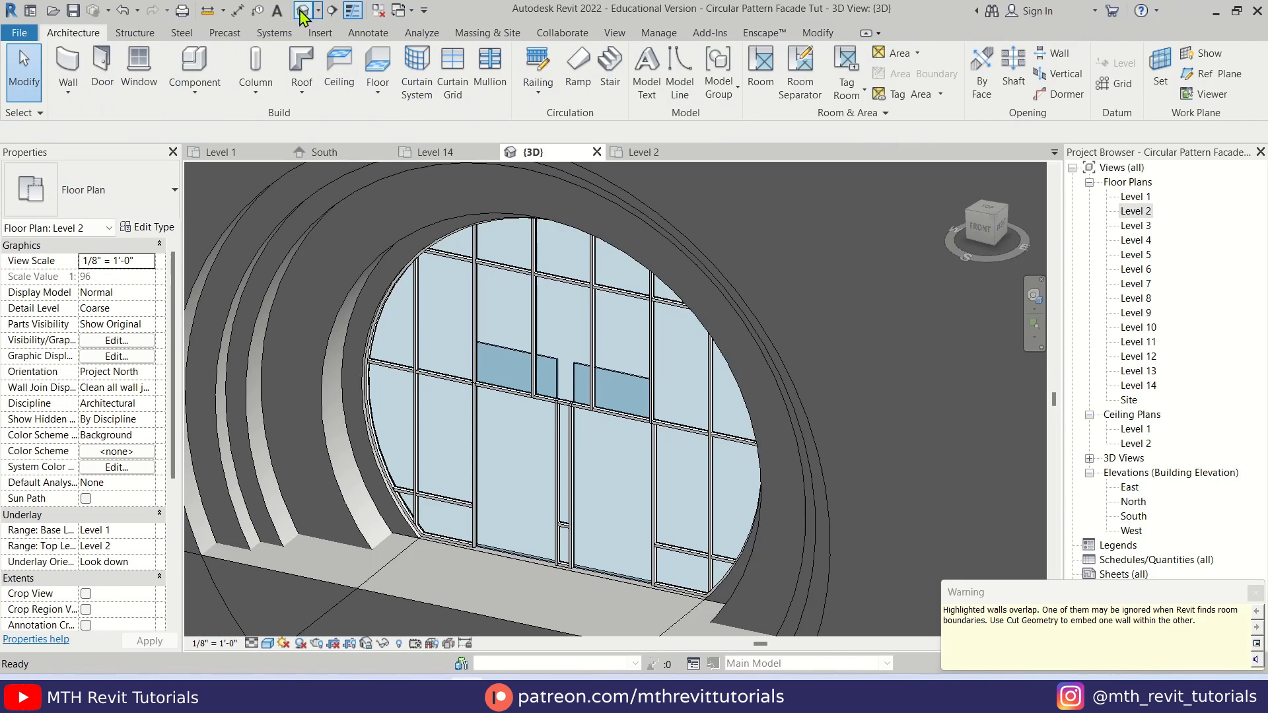
scroll(628, 386, "up", 2)
left_click(628, 373)
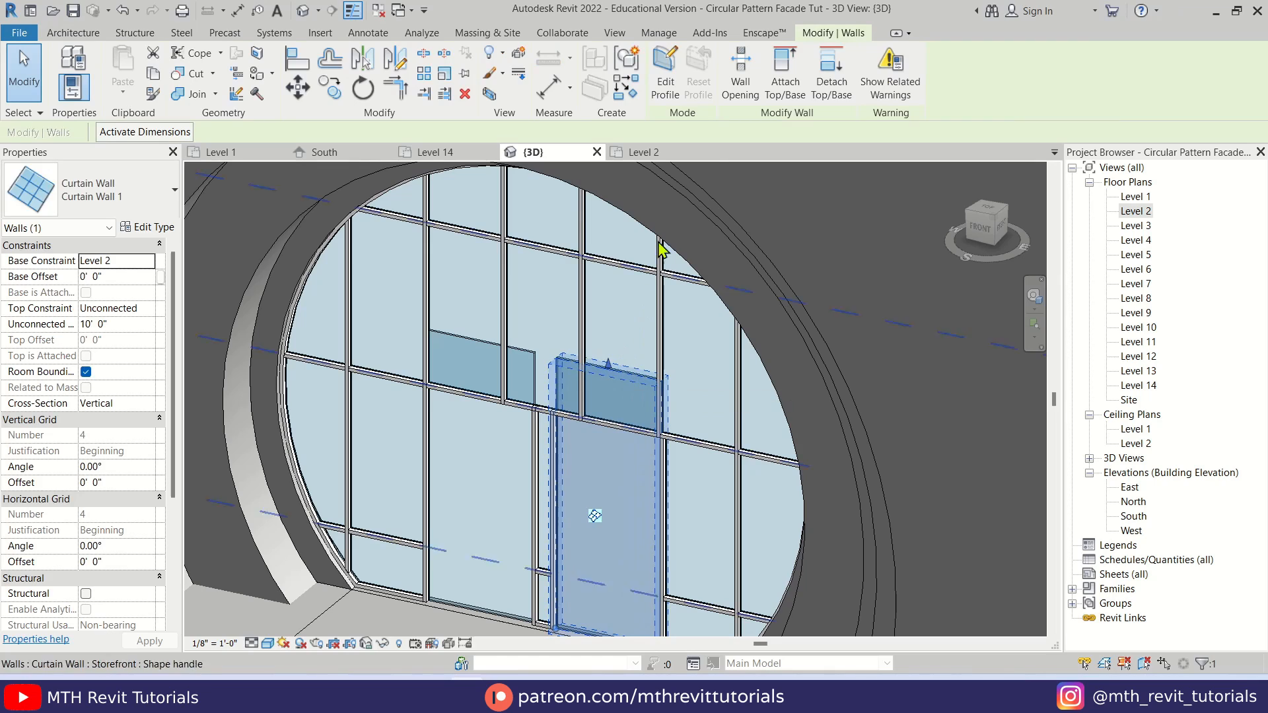
left_click(665, 86)
key("a")
key("l")
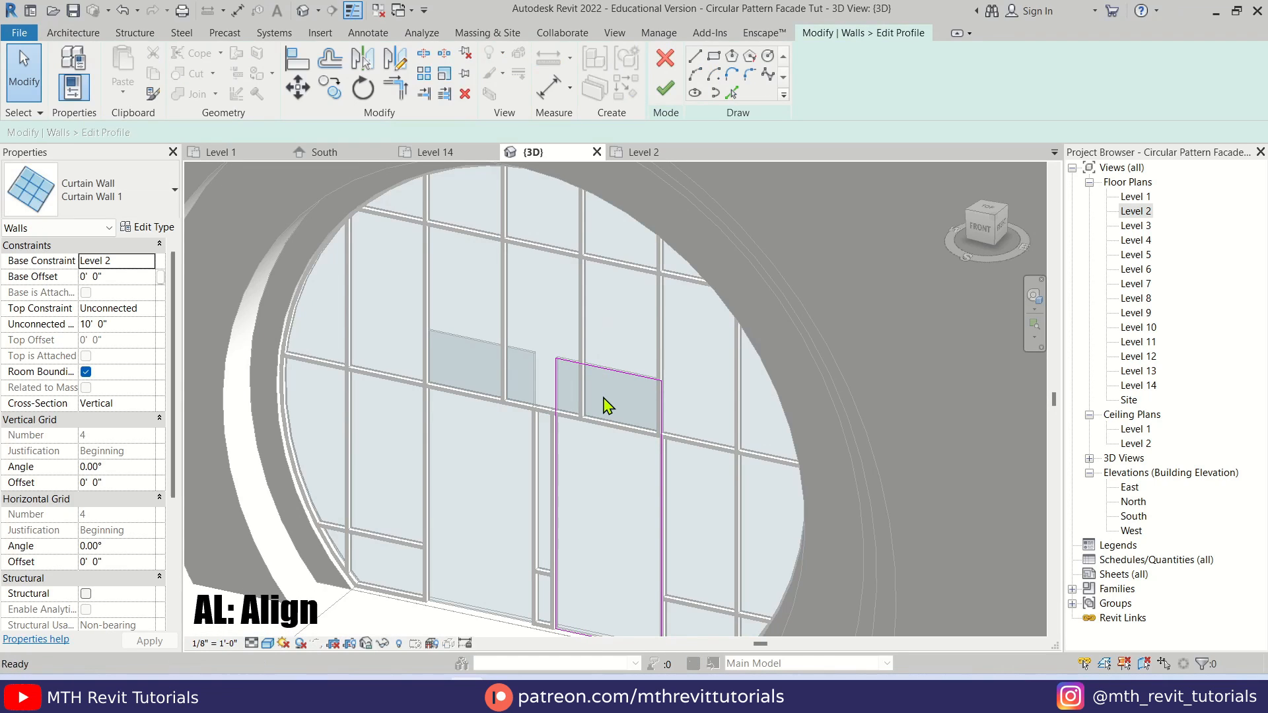
left_click(602, 430)
left_click(620, 374)
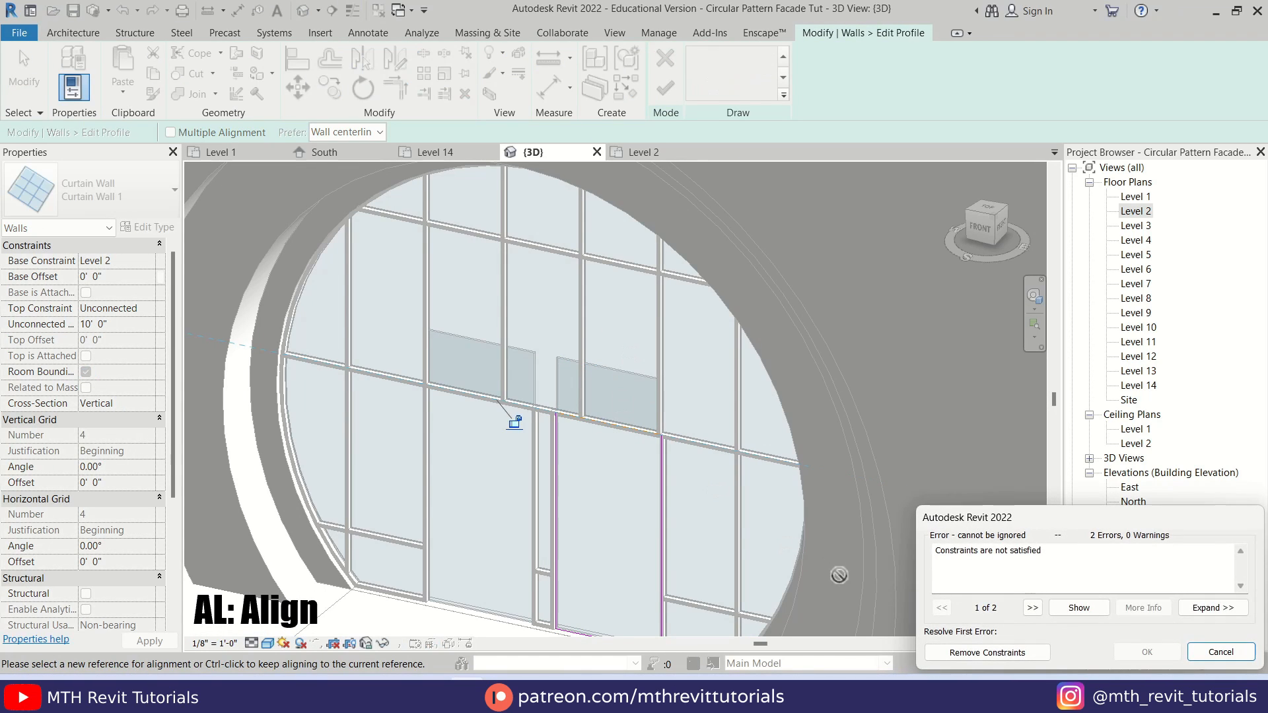
left_click(968, 654)
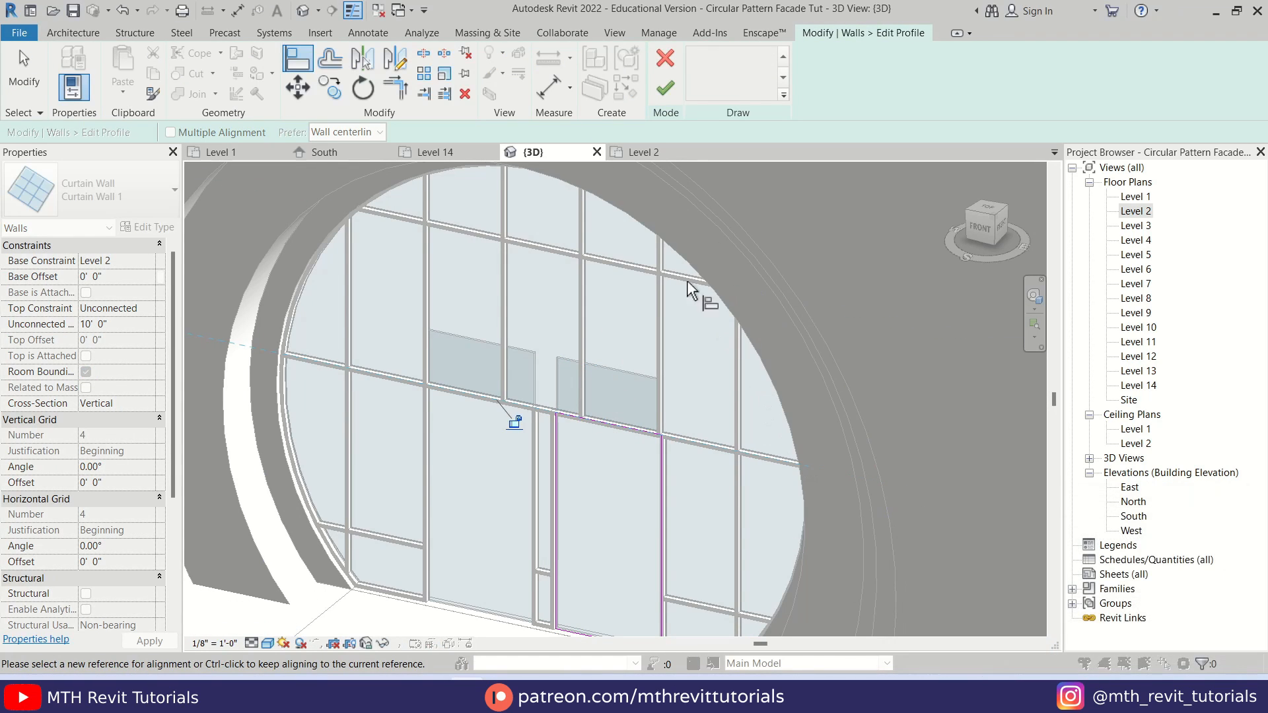
left_click(665, 88)
key("Escape")
Step: Align the left door curtain wall's top profile line to the same mullion, remove the conflicting constraints, and finish the profile edit
left_click(475, 351)
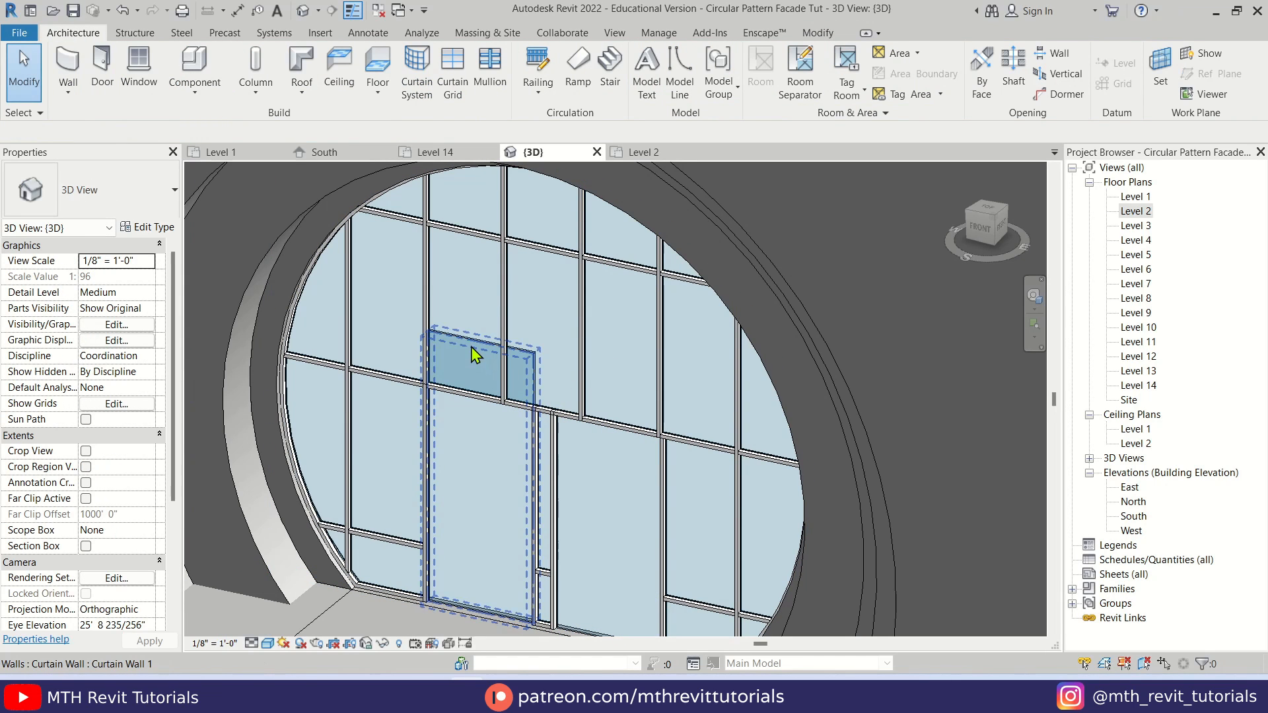
left_click(666, 73)
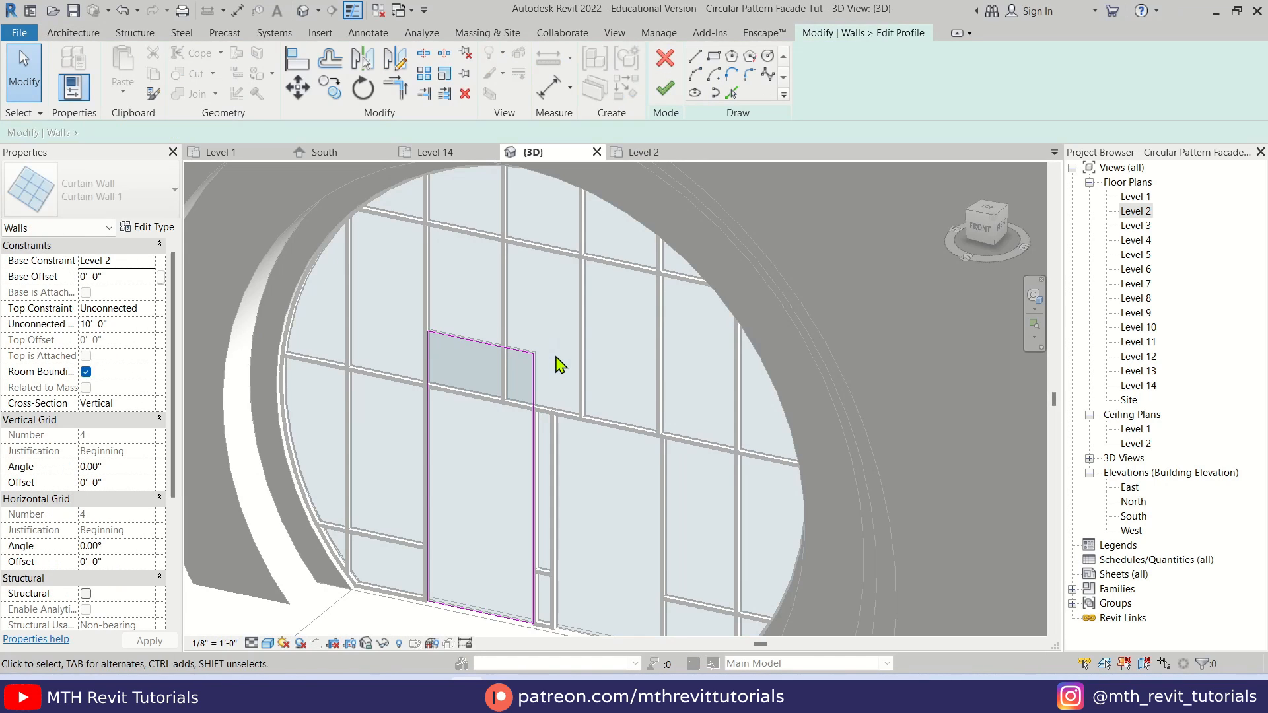
key("a")
key("l")
left_click(389, 372)
left_click(454, 335)
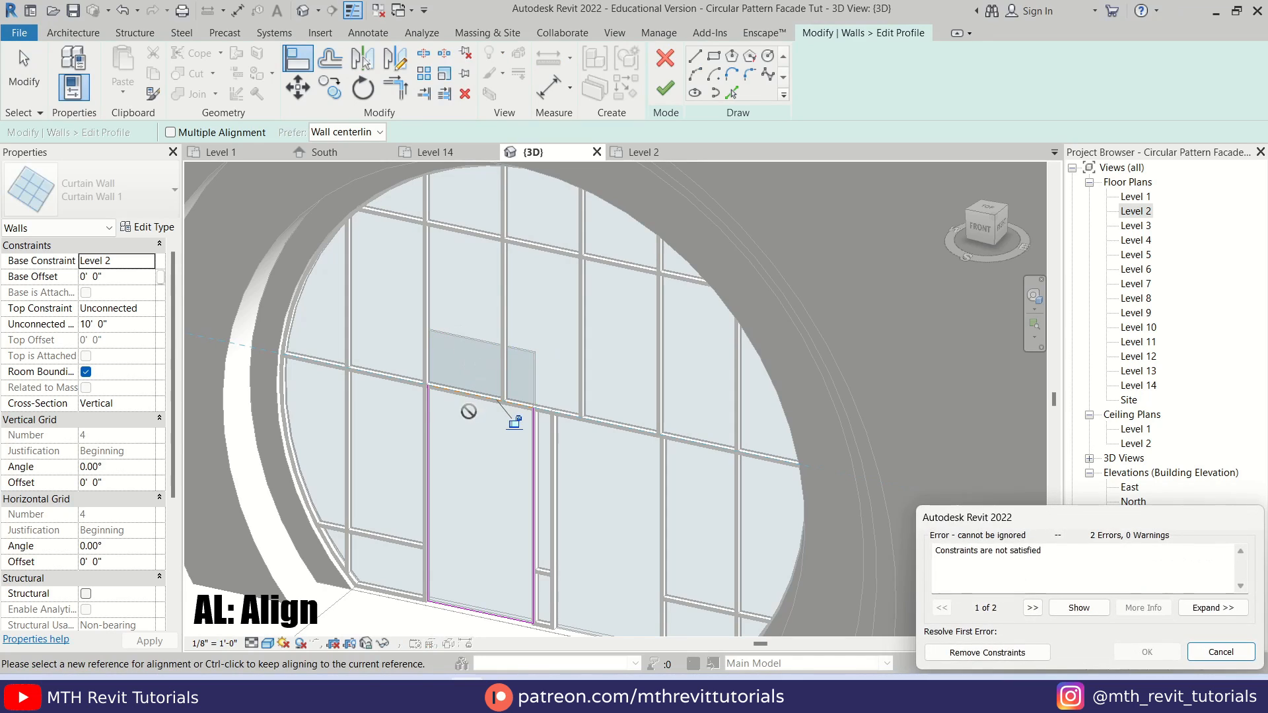
left_click(988, 652)
key("Escape")
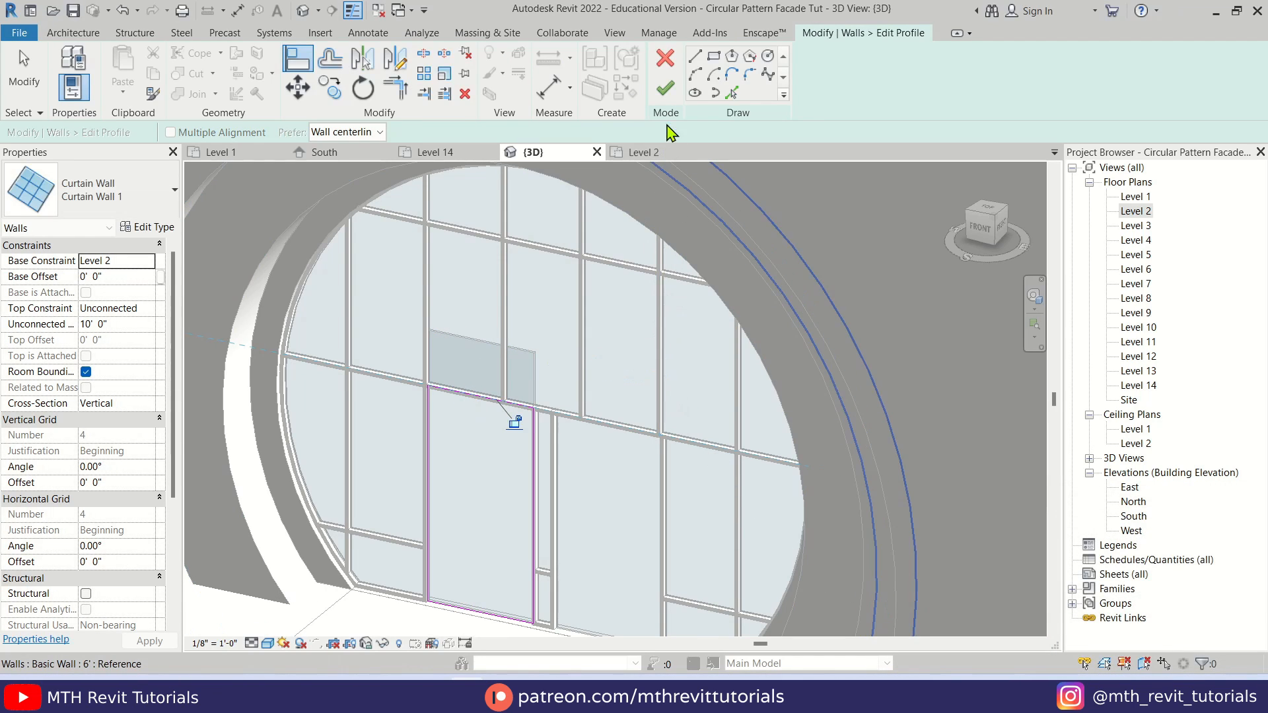
key("Escape")
Step: Load the Door-Curtain-Wall-Single-Glass family from the Doors library folder
middle_click_drag(606, 548, 603, 470)
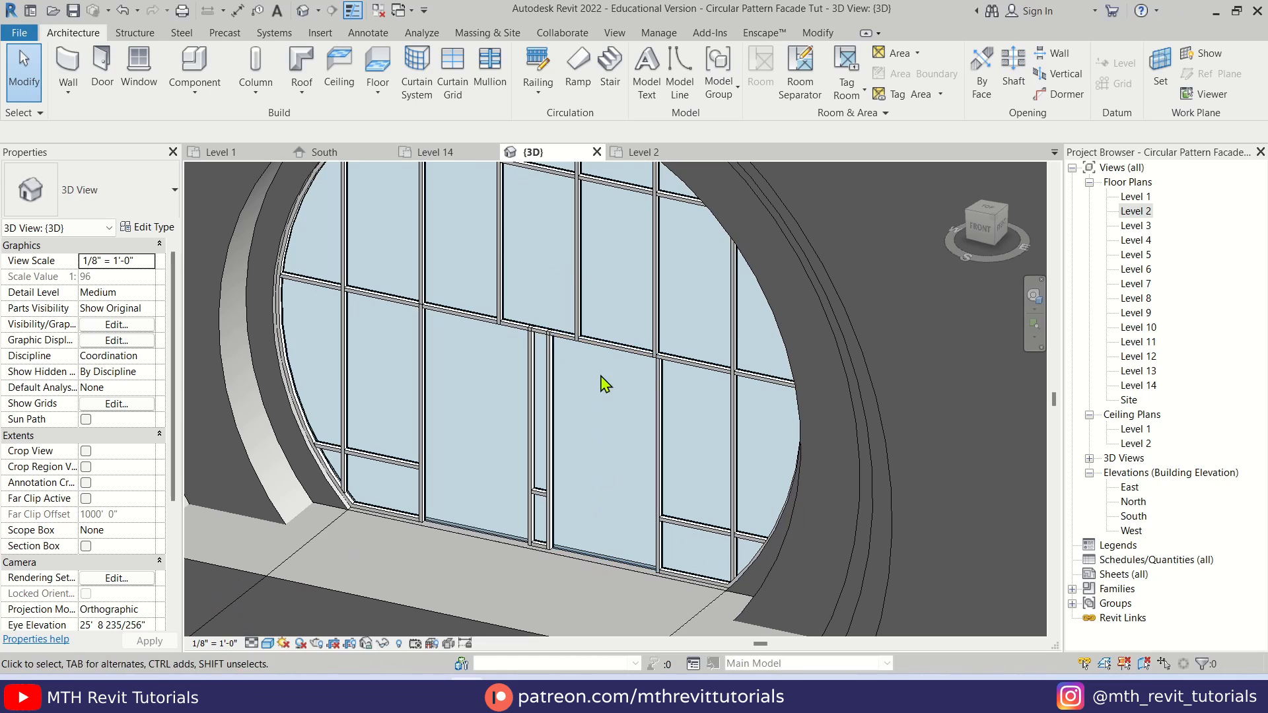
left_click(320, 34)
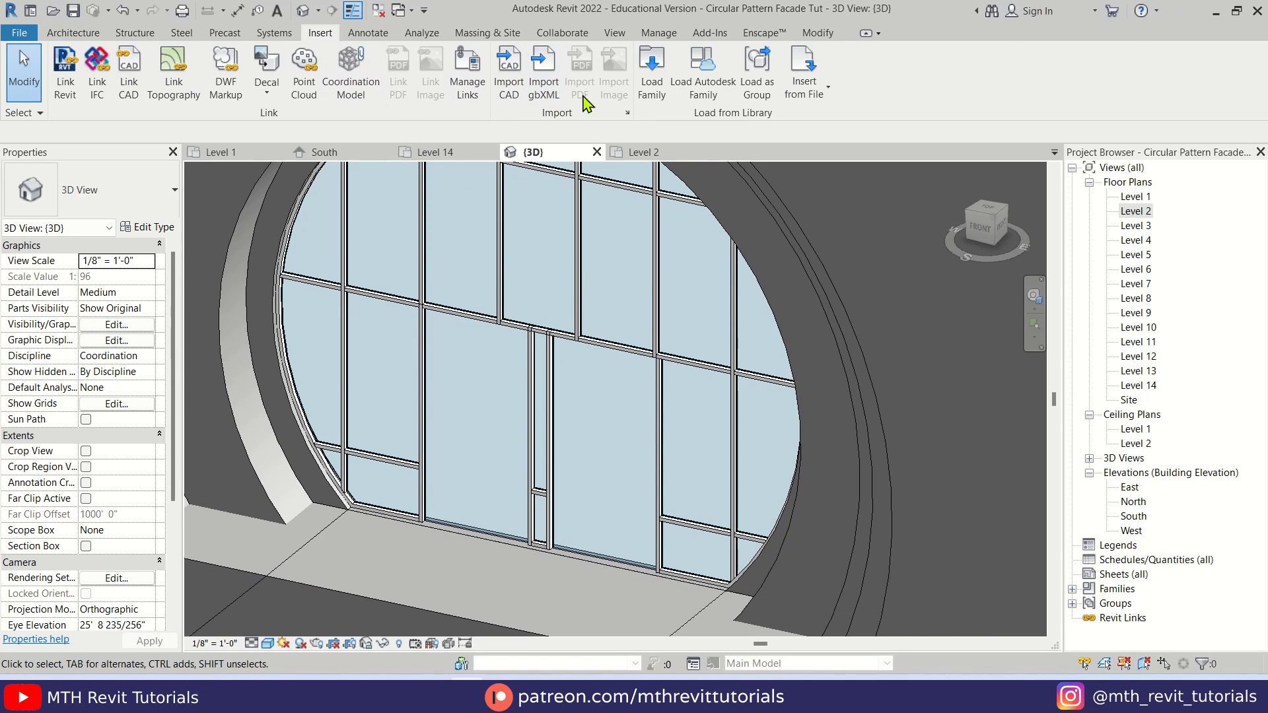
left_click(647, 99)
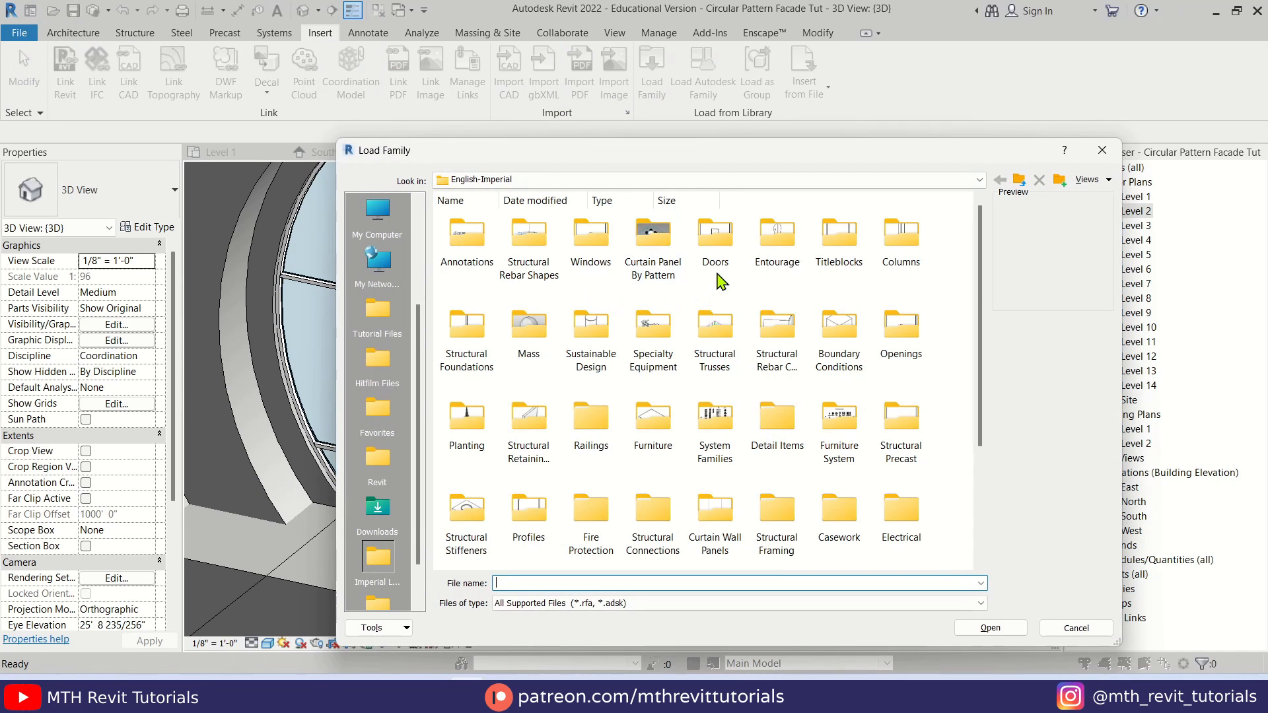
double_click(719, 267)
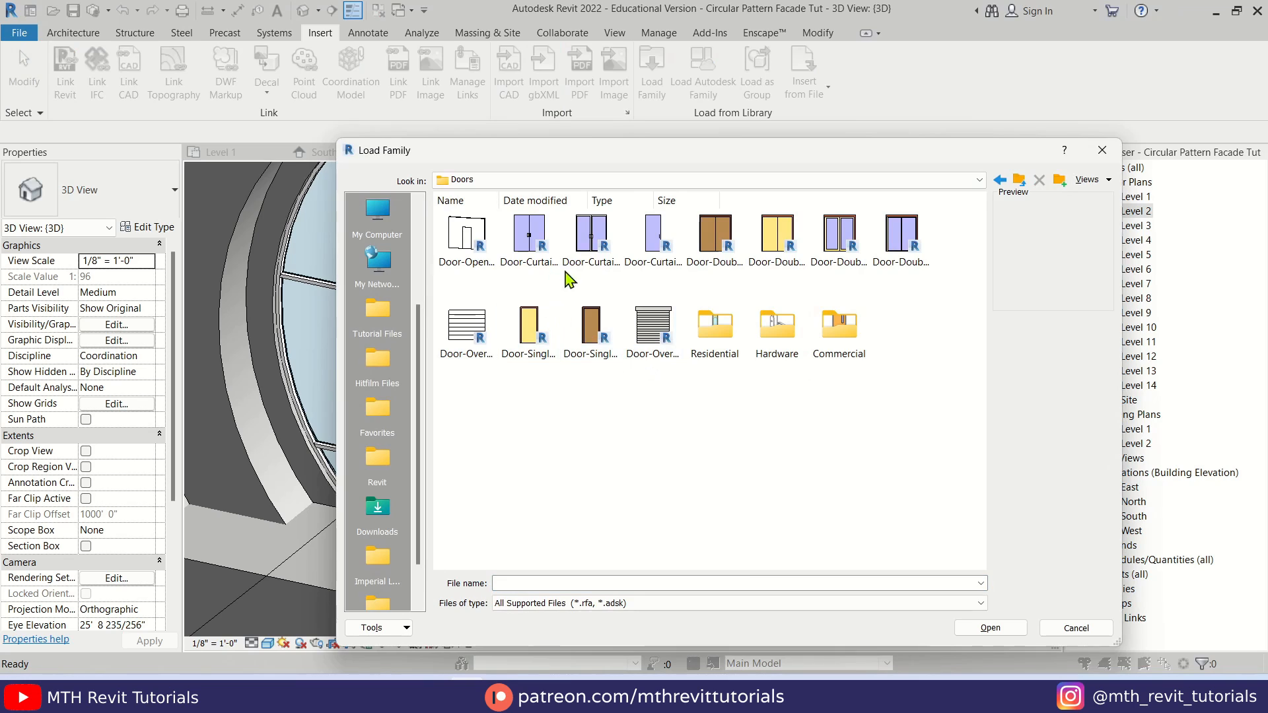
left_click(668, 274)
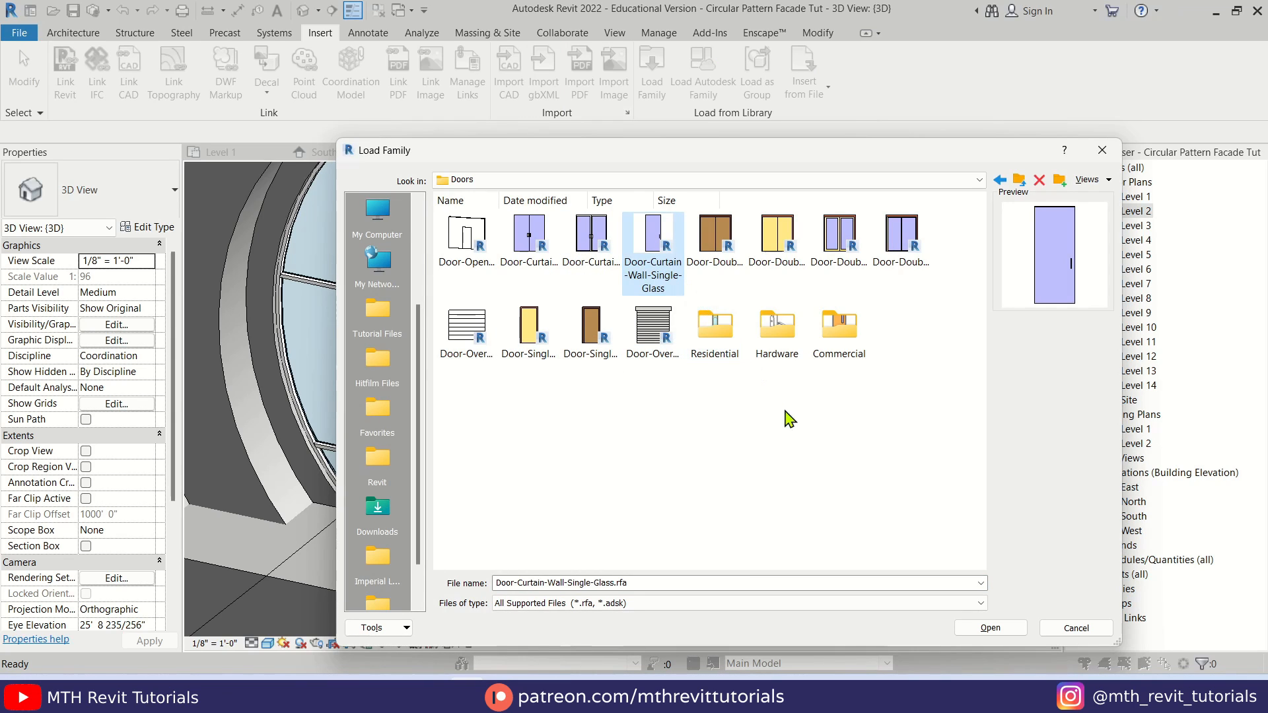
left_click(971, 629)
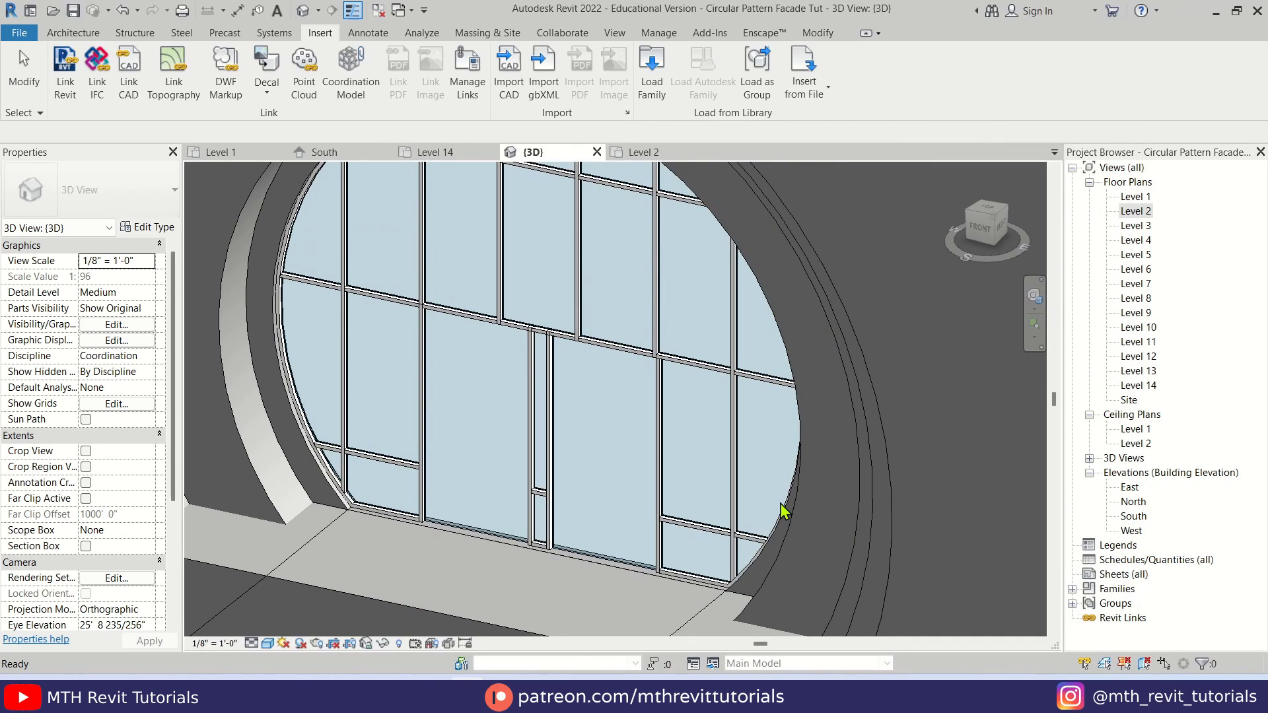
Step: Swap the right opening's glazed panel for Door-Curtain-Wall-Single-Glass, and set the 3D view's detail level to Fine
key("Tab")
left_click(618, 565)
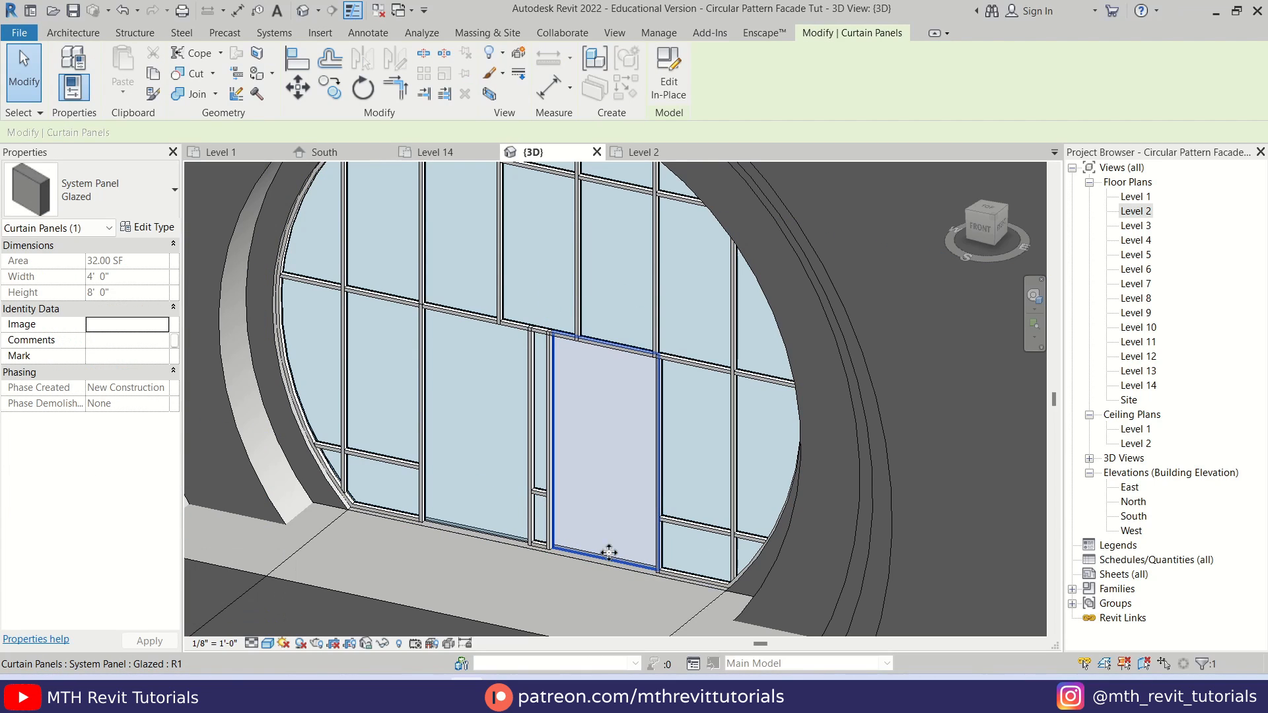
left_click(147, 211)
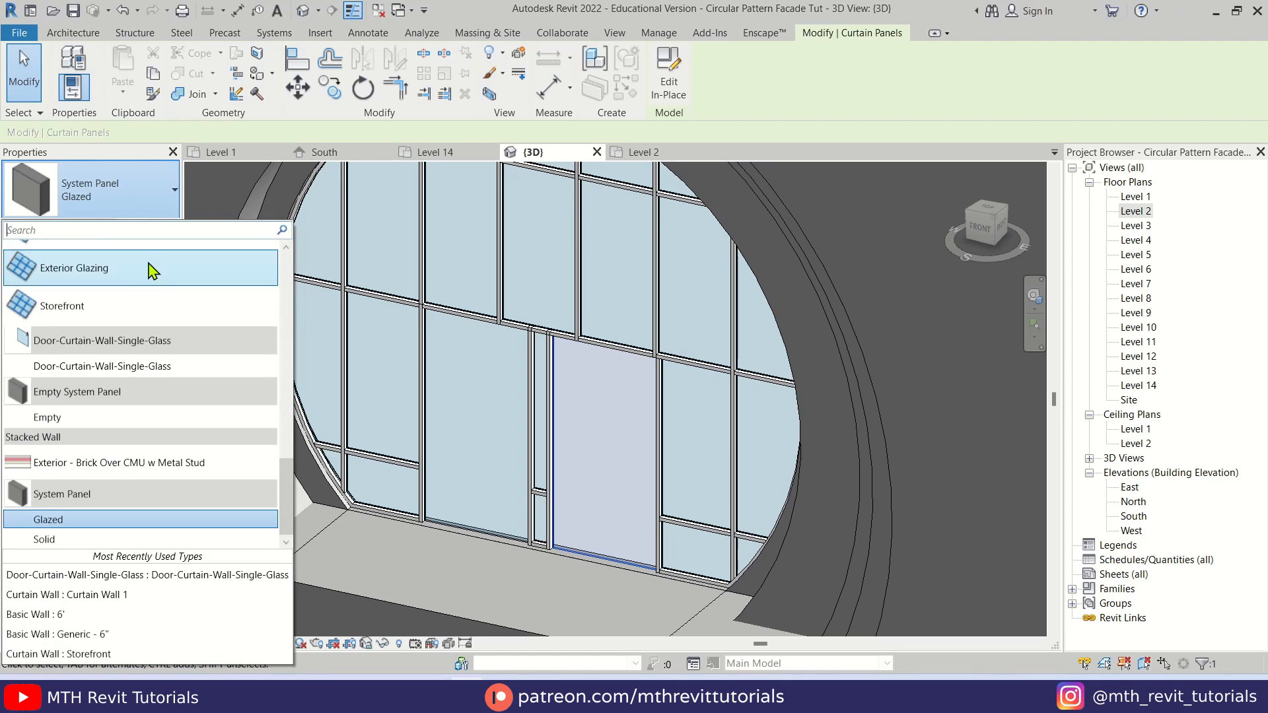
left_click(169, 367)
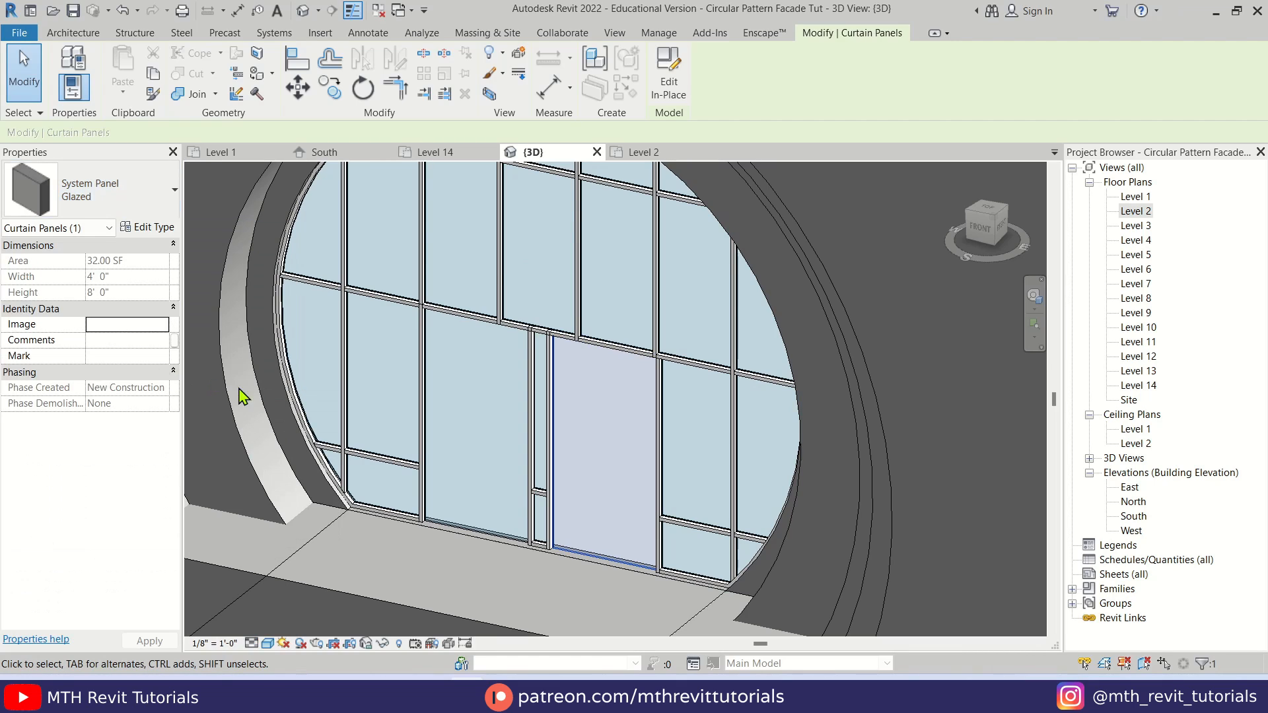
key("Escape")
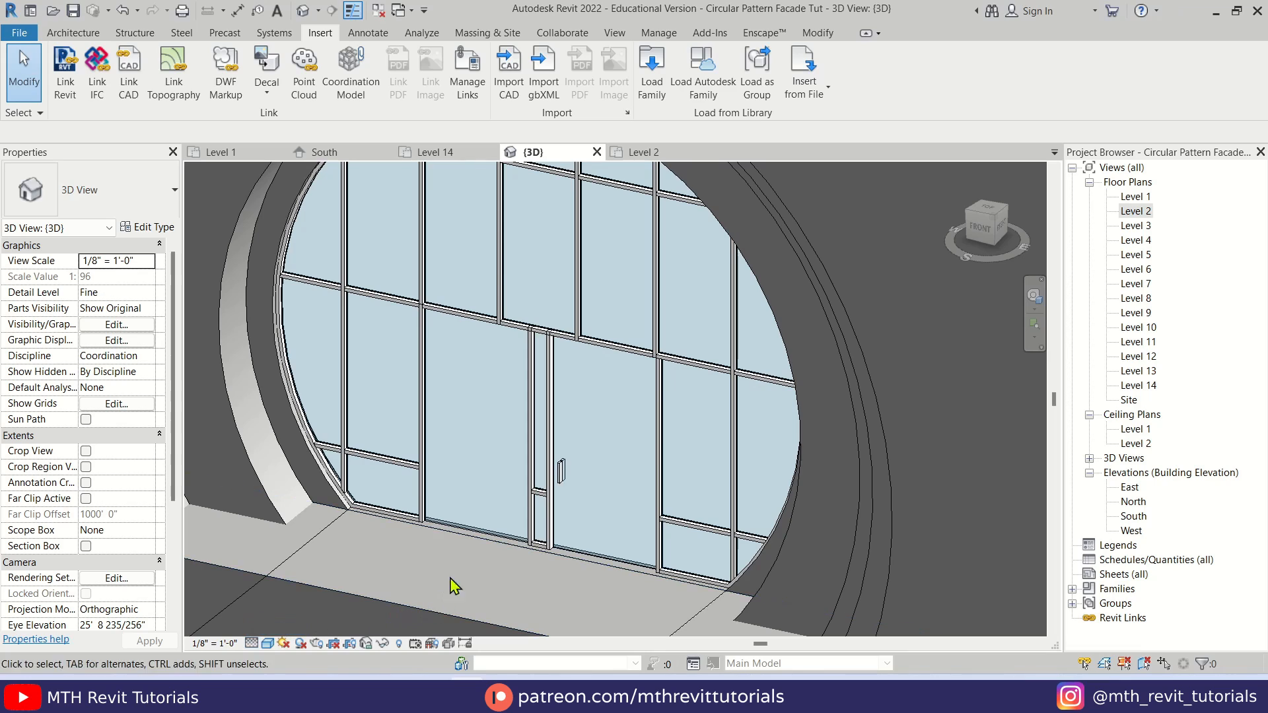
Step: Change the left opening's glazed panel to Door-Curtain-Wall-Single-Glass
left_click(482, 536)
left_click(174, 190)
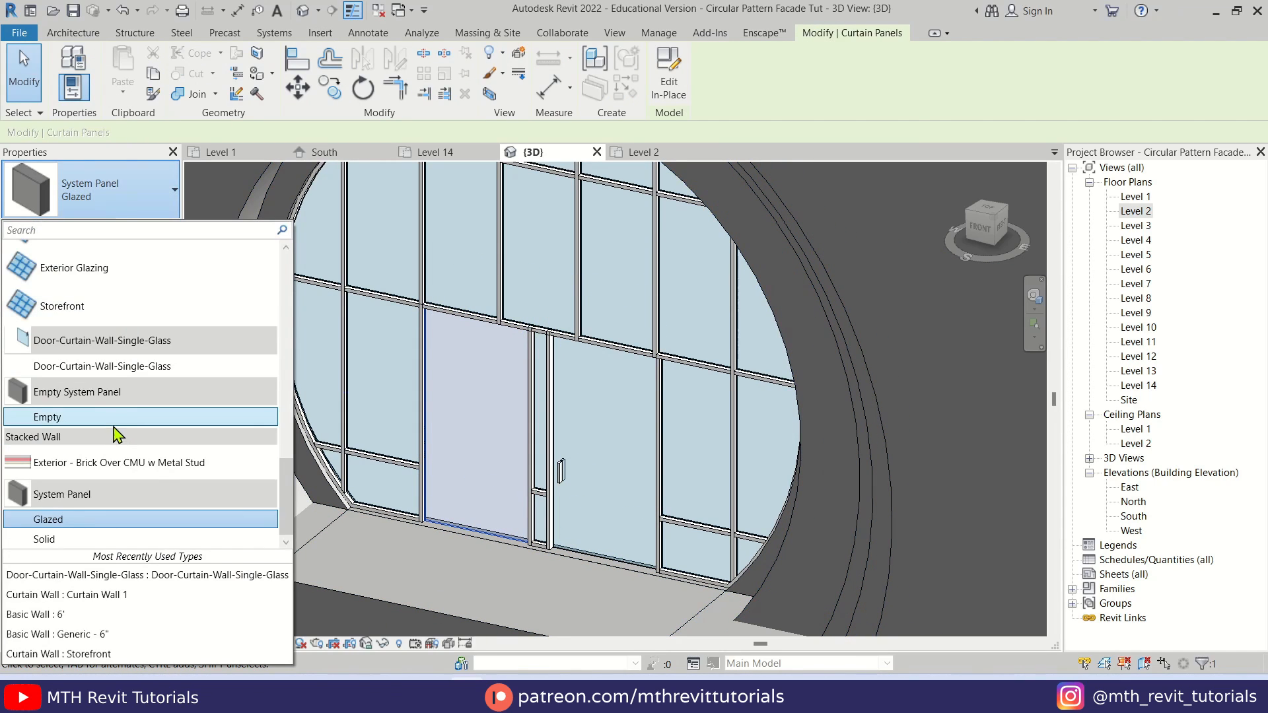
left_click(119, 366)
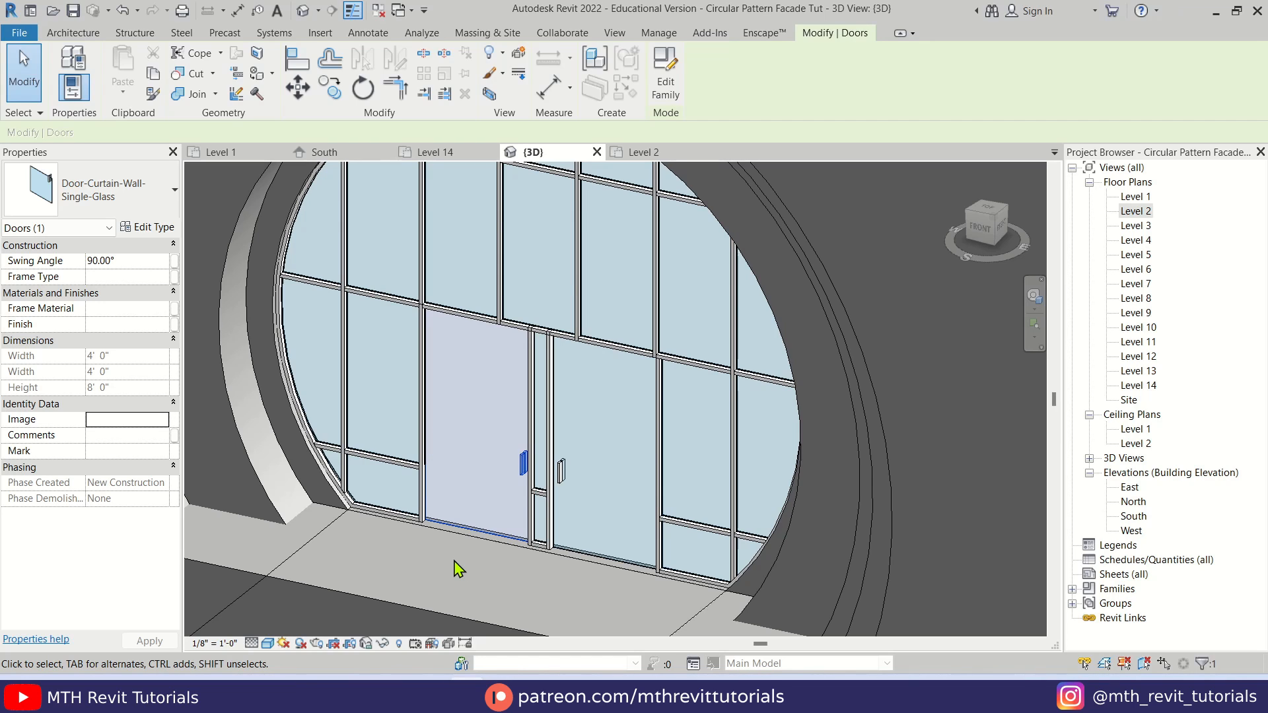
key("Escape")
Step: On the Level 1 plan, sketch a straight Level 1 to Level 2 stair below the entrance, with two 3' wide runs and a landing between them
scroll(542, 470, "down", 8)
middle_click_drag(549, 473, 533, 549, "shift")
scroll(533, 549, "up", 2)
double_click(1136, 197)
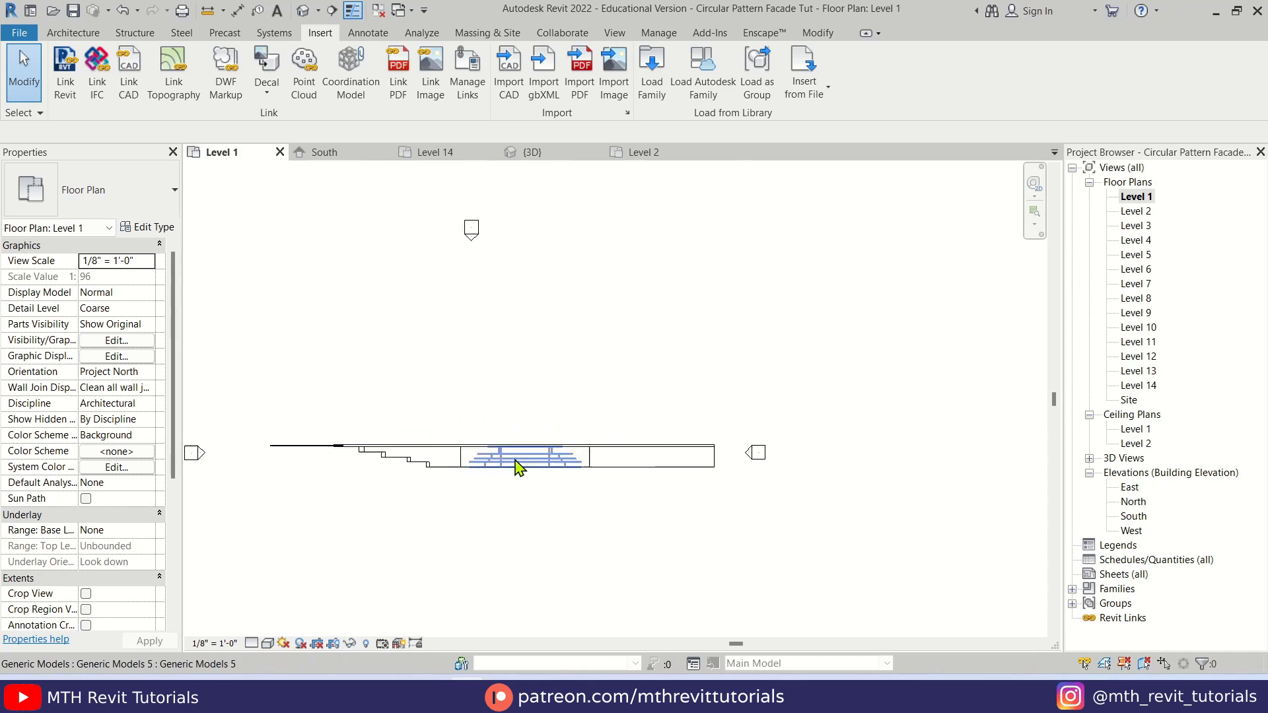
left_click(73, 33)
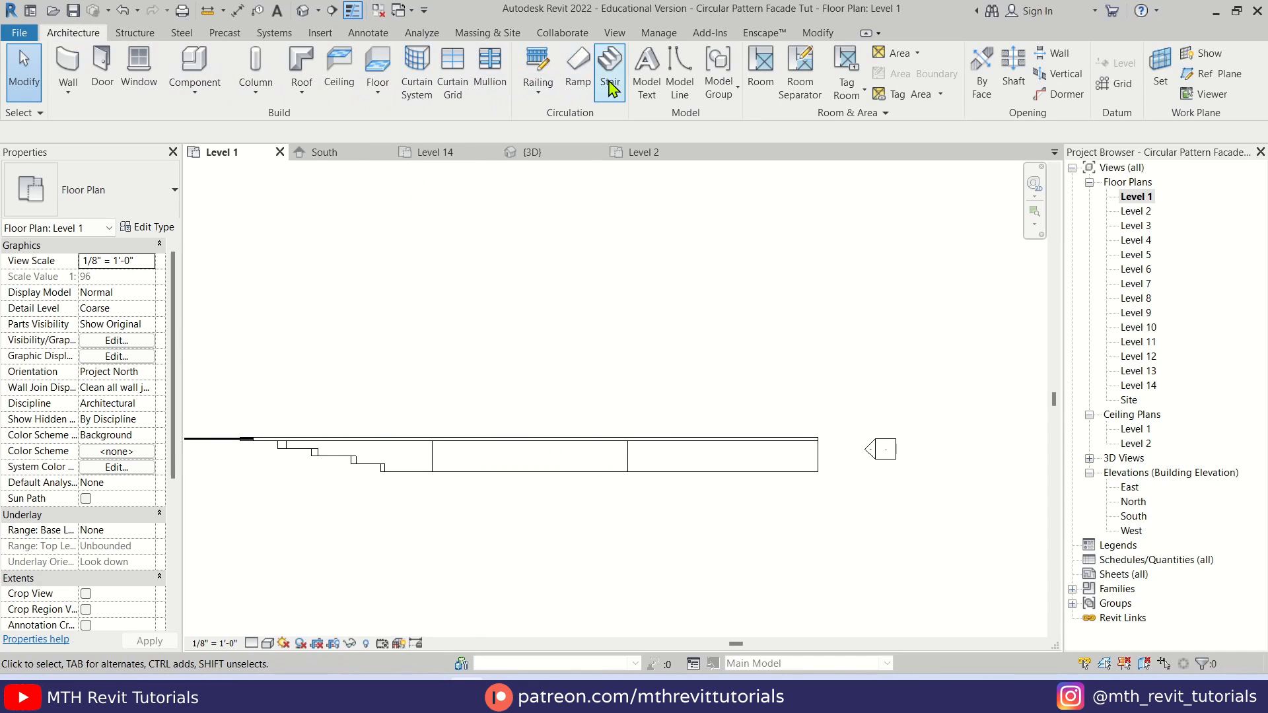
left_click(610, 88)
left_click(521, 612)
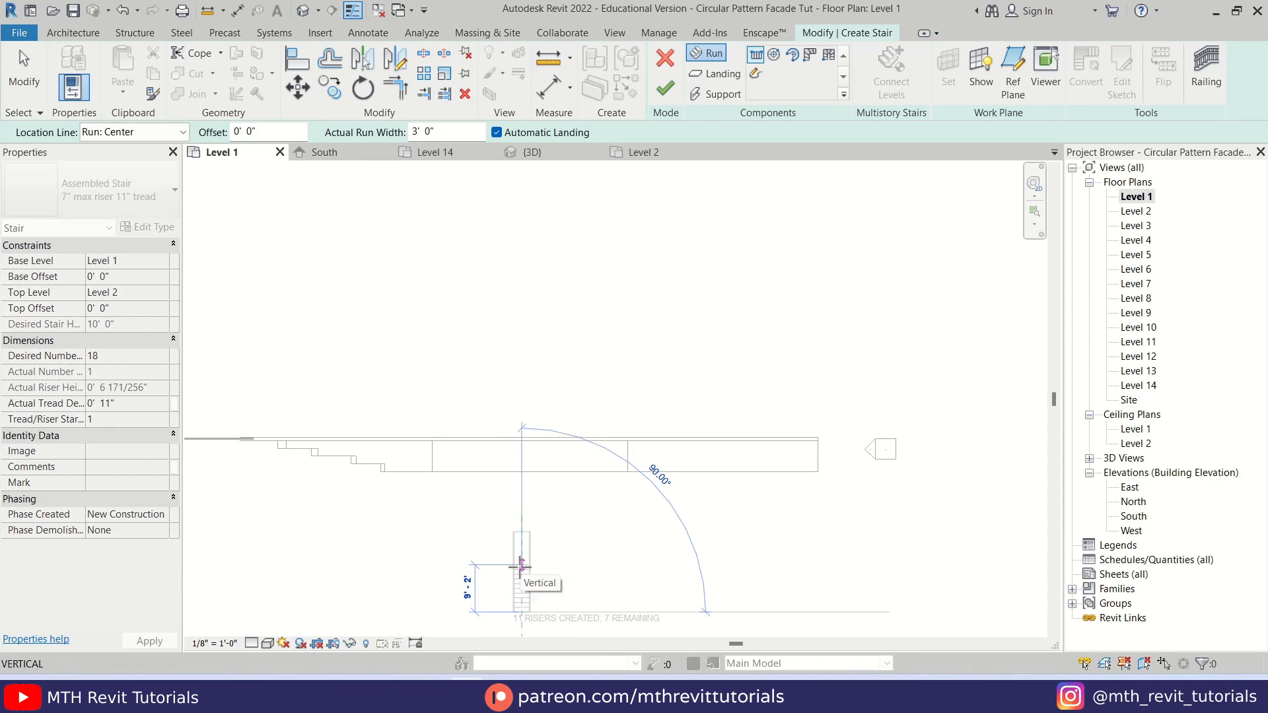
left_click(522, 574)
scroll(522, 572, "up", 4)
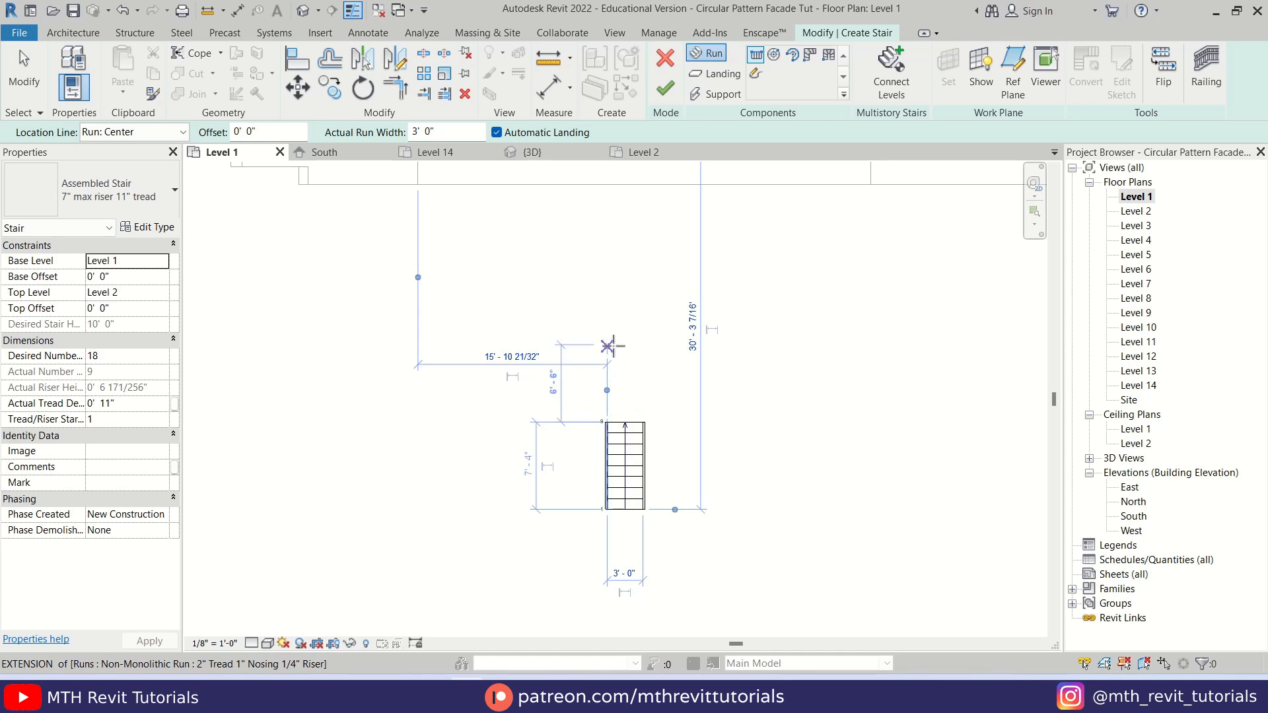
left_click(630, 343)
key("Escape")
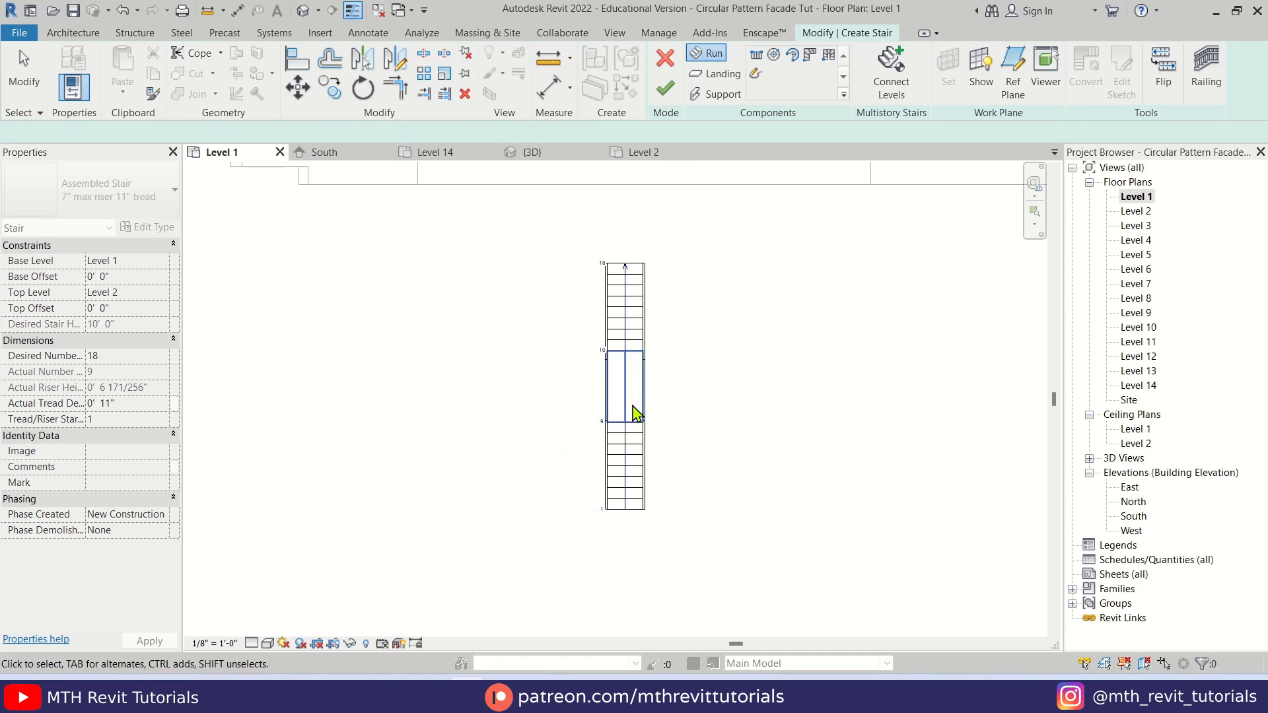
Step: Move the whole stair from the middle of its top riser up to the front edge of the entrance platform
left_click_drag(524, 216, 773, 536)
middle_click_drag(663, 333, 686, 526)
key("m")
key("v")
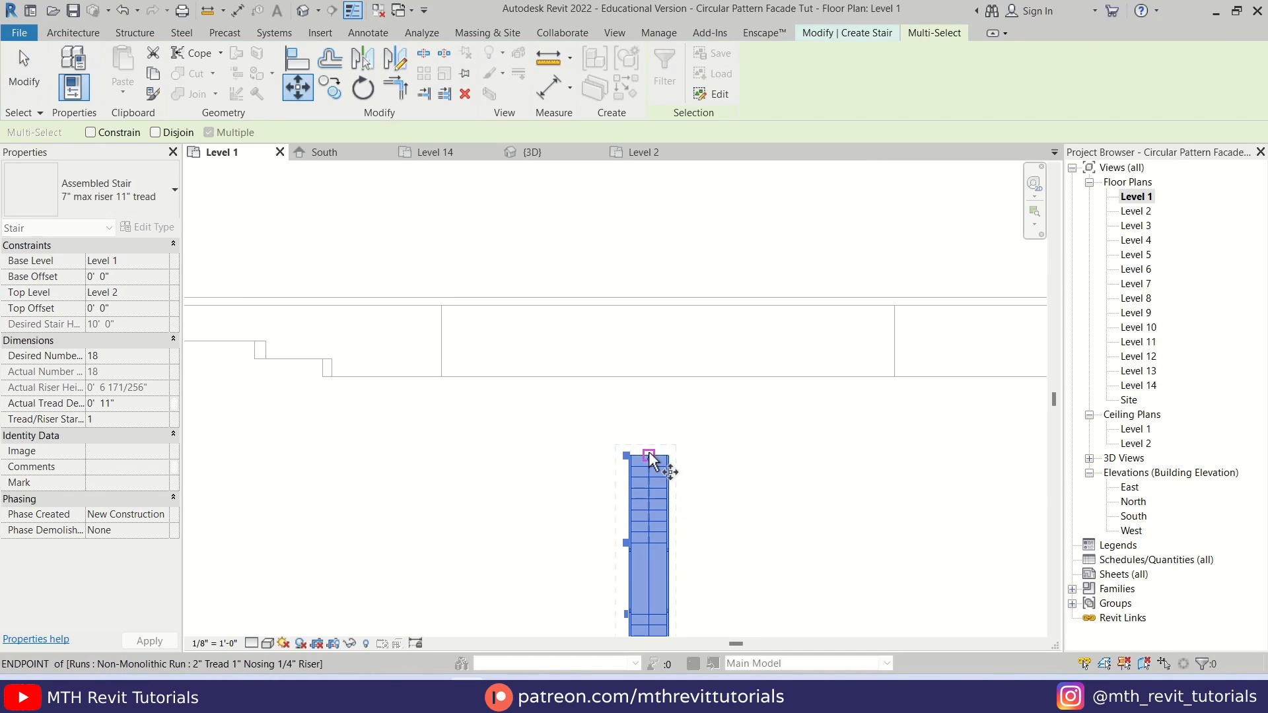
left_click(649, 455)
left_click(668, 376)
scroll(700, 502, "down", 2)
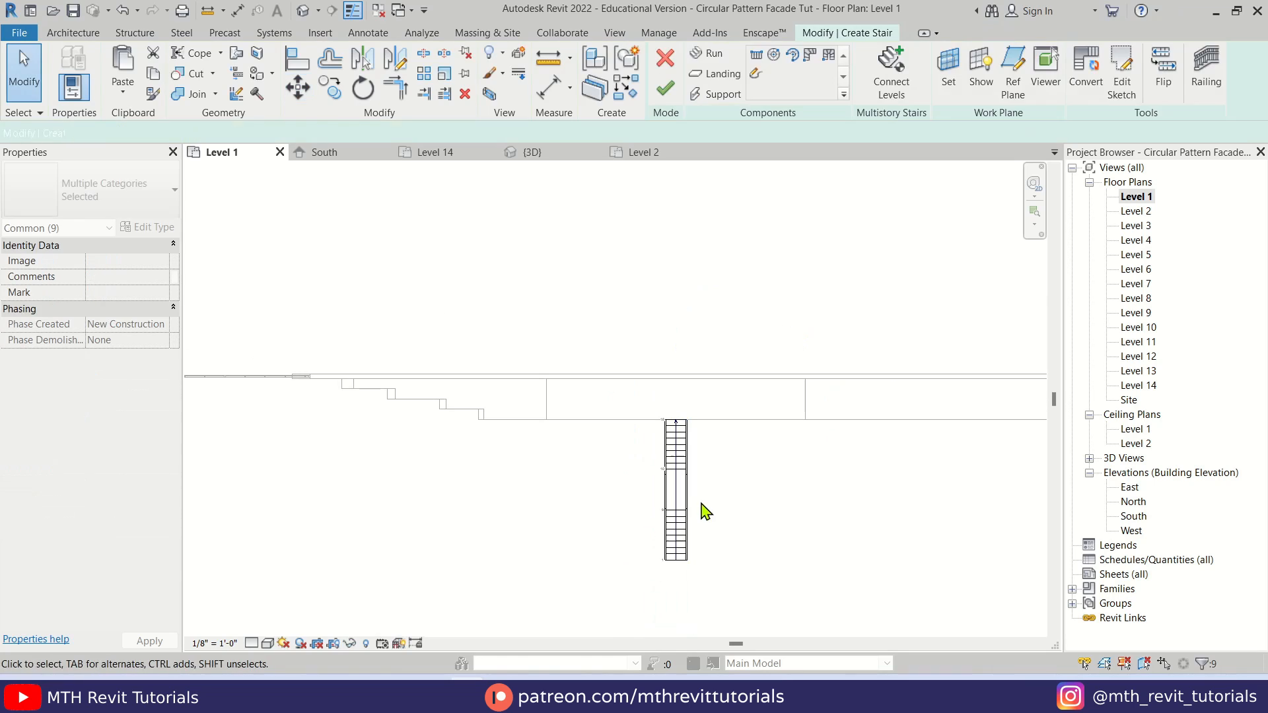
Step: View the stair in 3D and change its type to Cast-In-Place Monolithic Stair
left_click(317, 14)
middle_click_drag(625, 356, 568, 439, "shift")
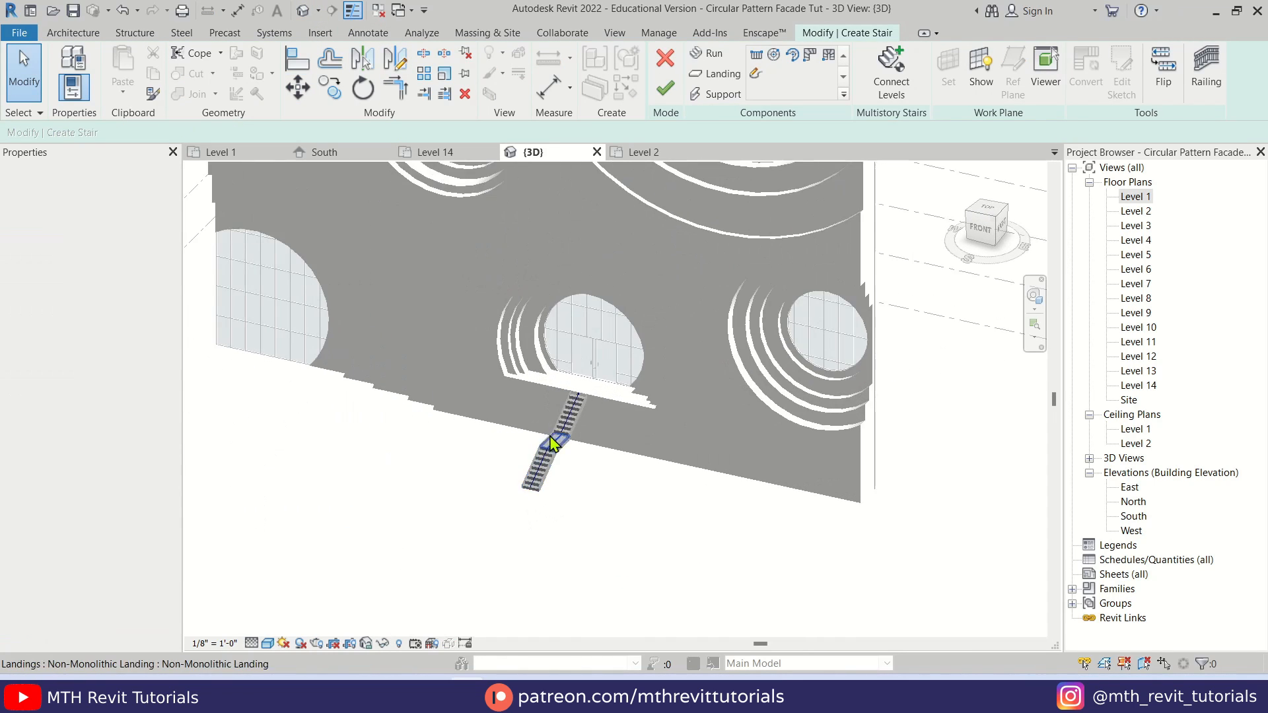
left_click(165, 198)
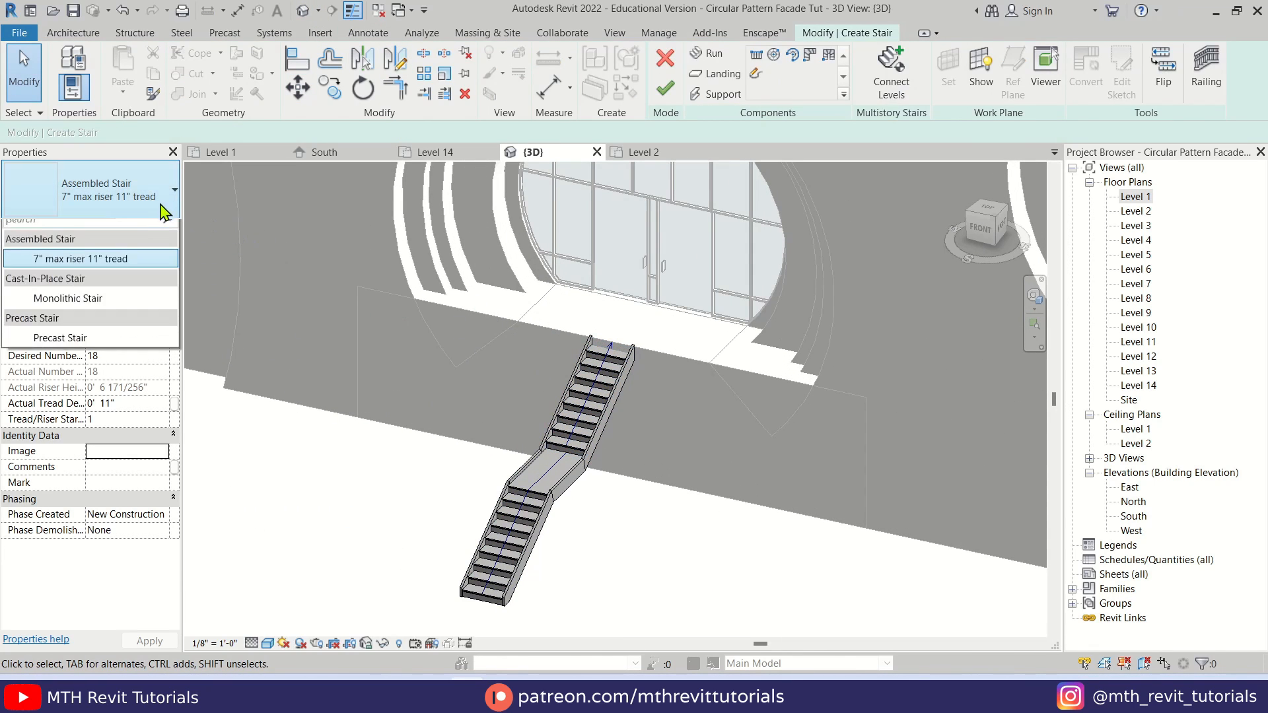
left_click(88, 310)
left_click(687, 396)
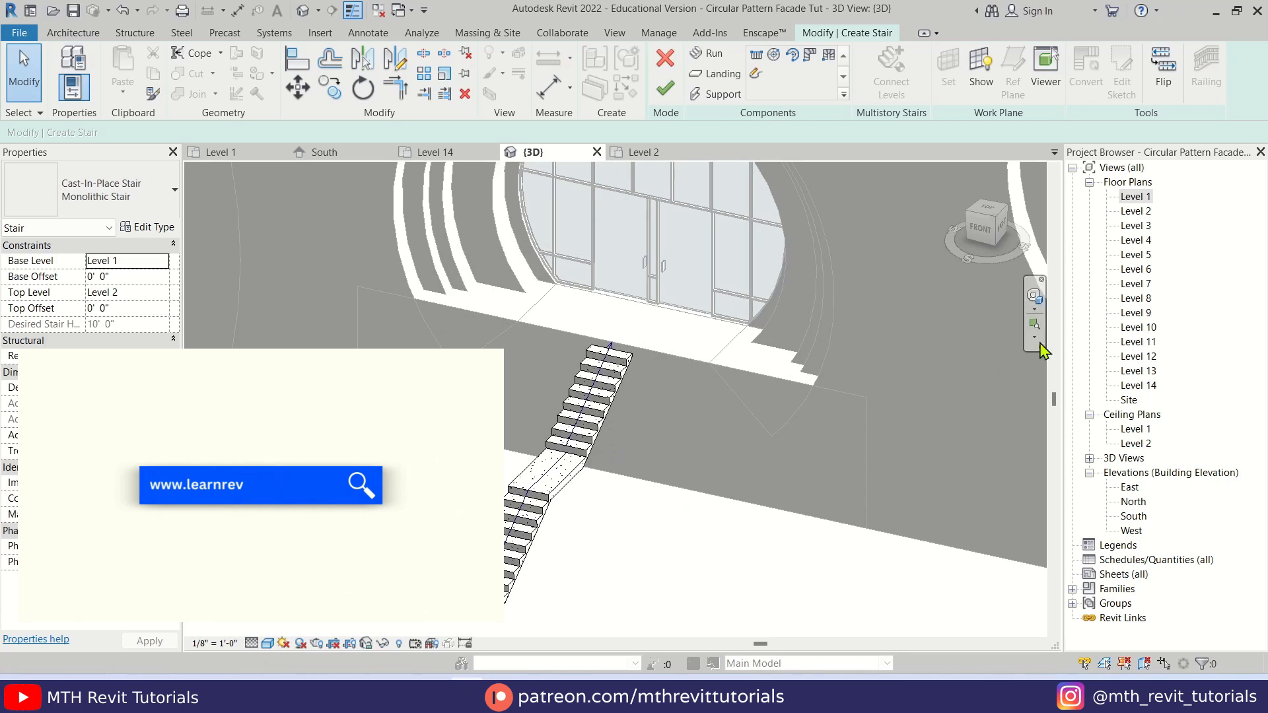
Step: Measure the entrance platform's width on the Level 1 plan with an aligned dimension between its two side lines
left_click(1132, 197)
double_click(1130, 200)
key("d")
key("i")
left_click(917, 301)
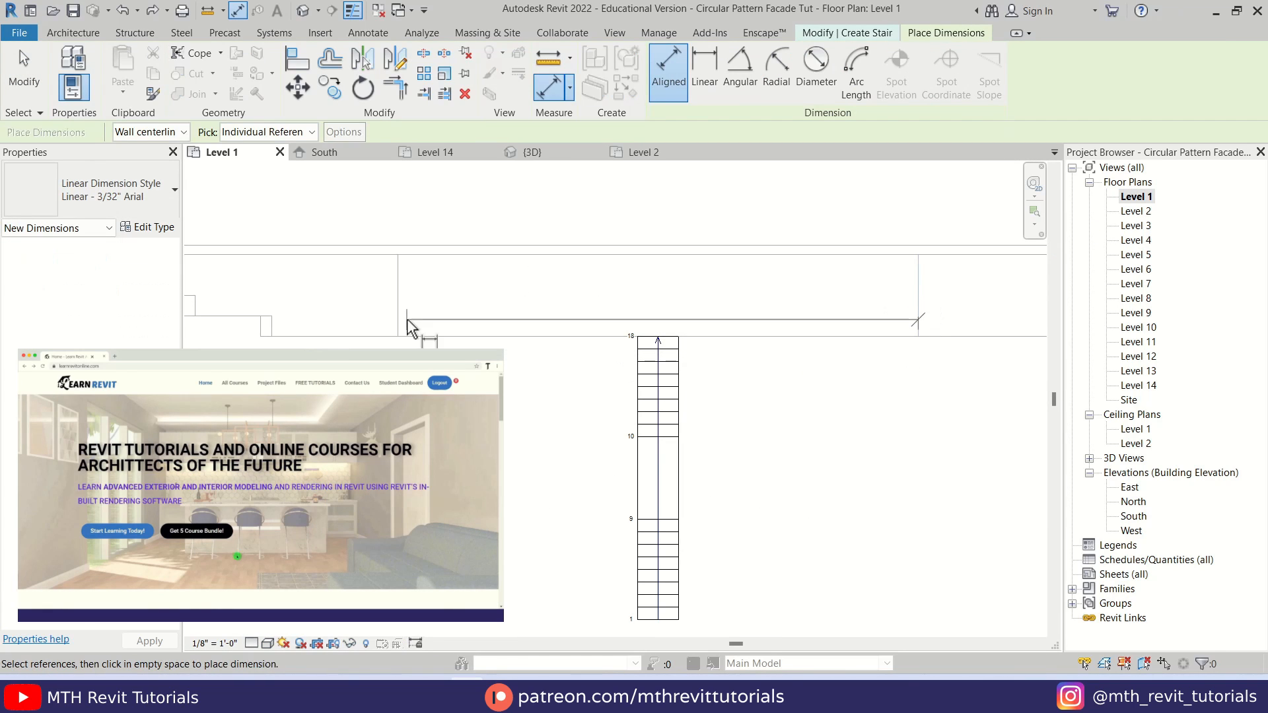
left_click(399, 320)
key("Escape")
key("Escape")
Step: Set the upper stair run's width to 38'
left_click(654, 348)
left_click(656, 476)
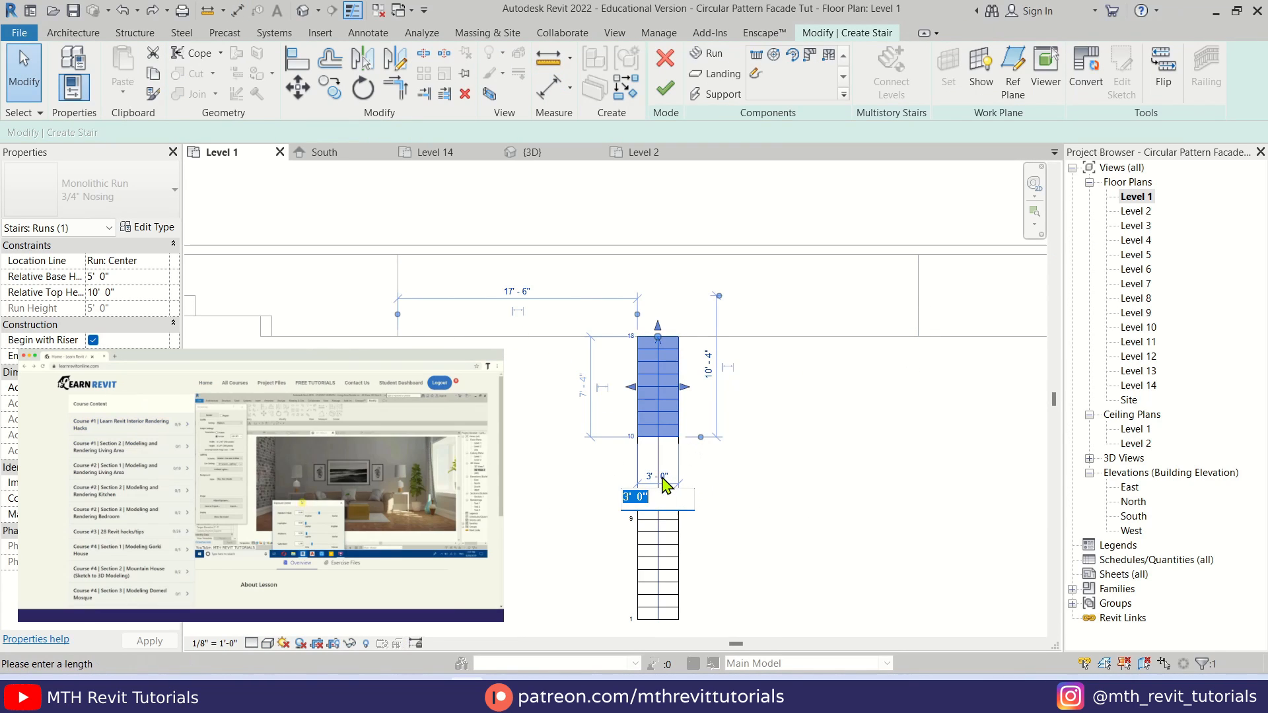
type("38")
key("Return")
Step: Widen the lower stair run to 38' so it matches the upper run
left_click(668, 534)
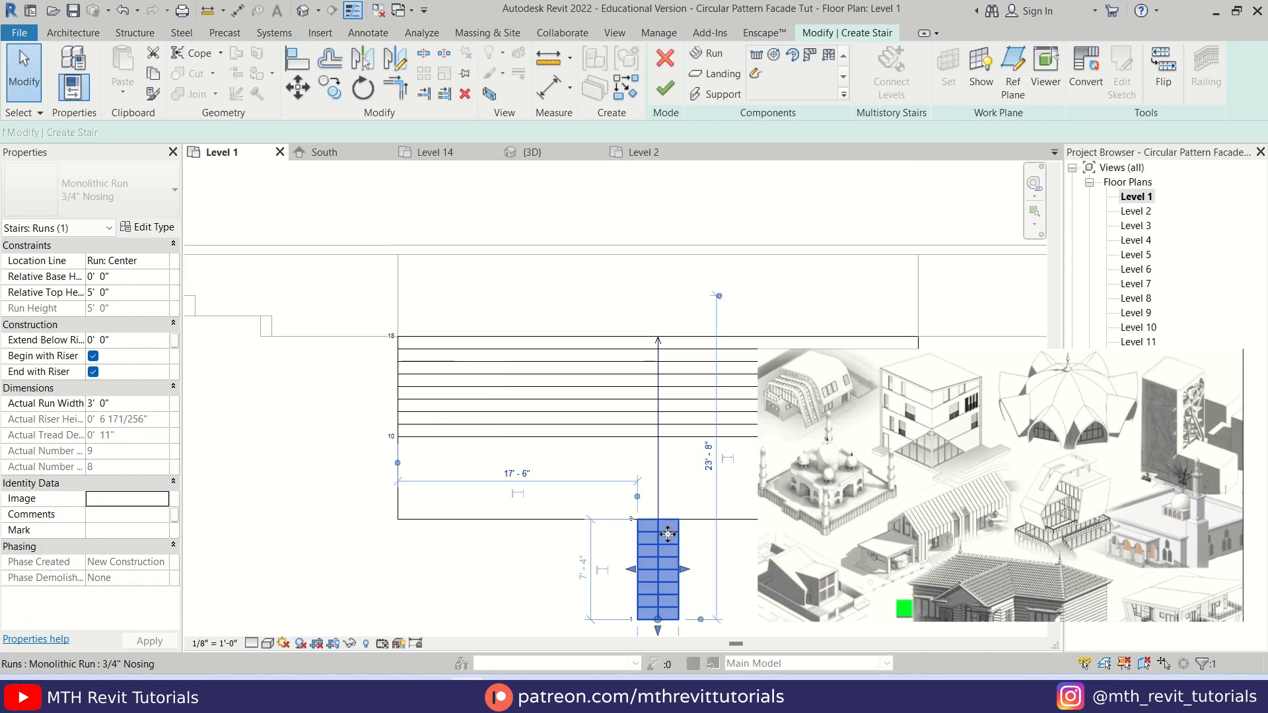
scroll(668, 581, "down", 1)
middle_click_drag(668, 581, 669, 471)
scroll(652, 533, "up", 2)
left_click(653, 541)
type("30")
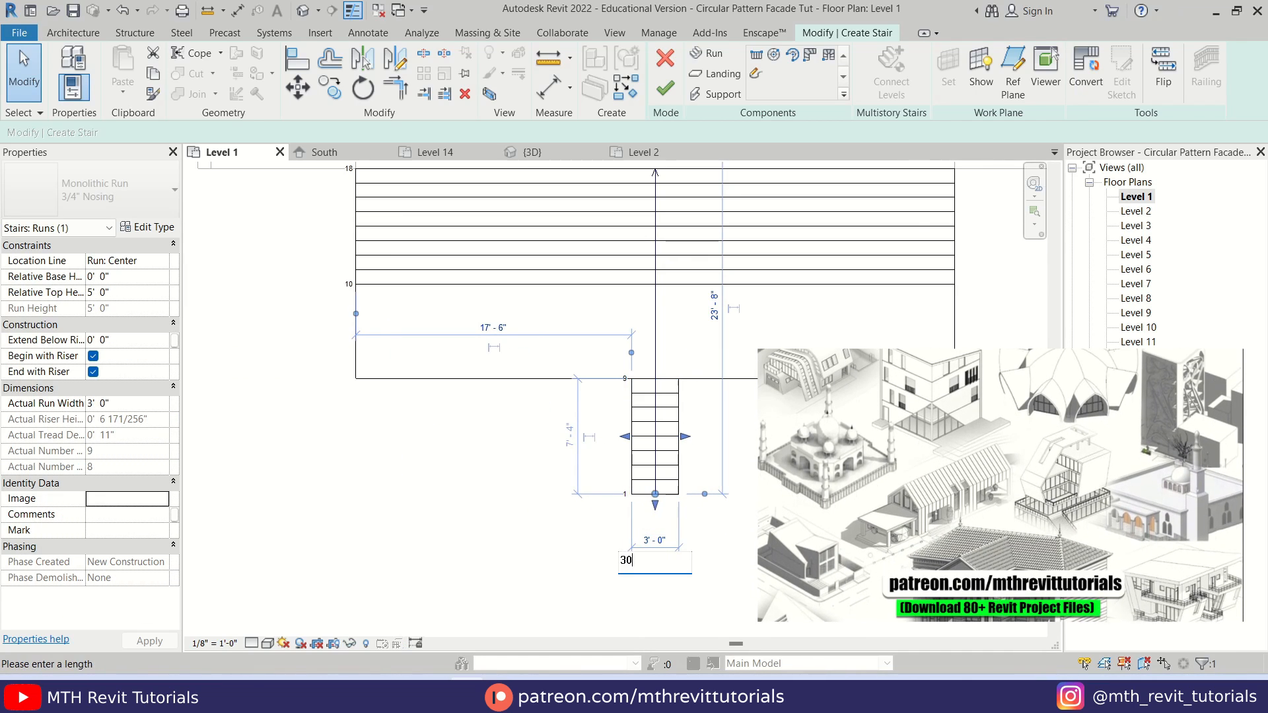
key("Return")
scroll(736, 522, "down", 1)
left_click(665, 538)
type("38")
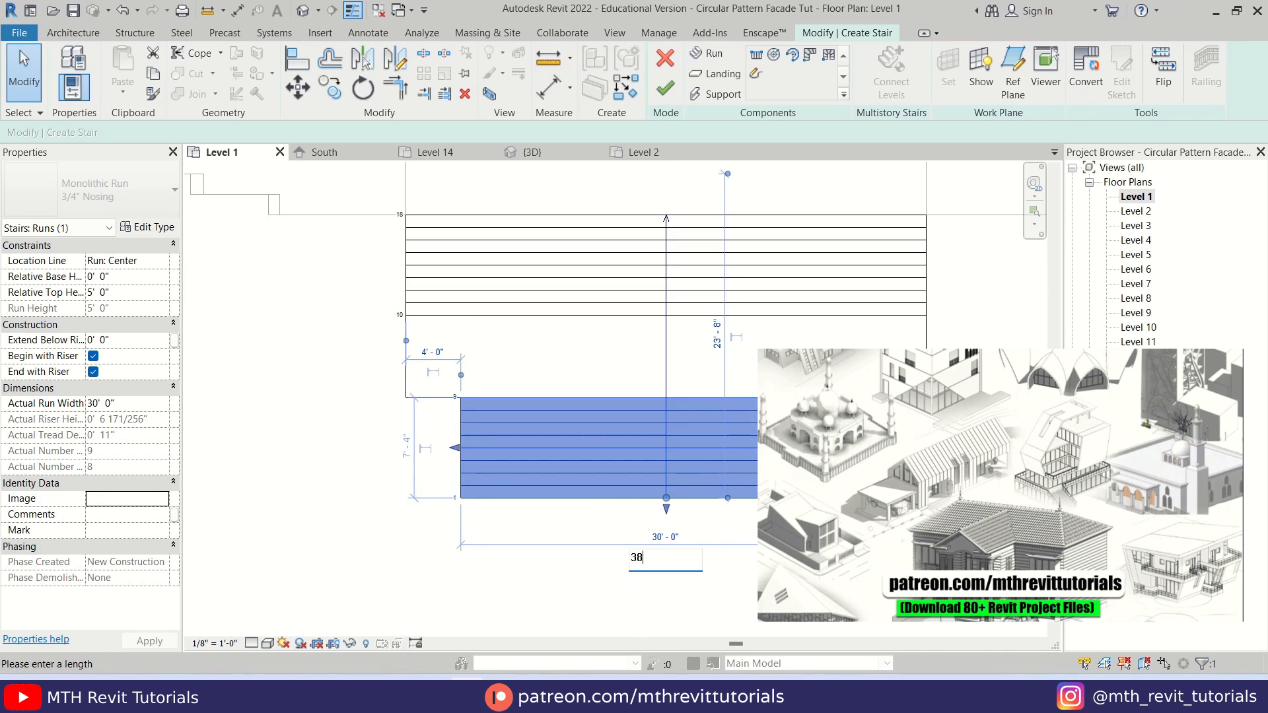
key("Return")
Step: Finish the stair and review it with the completed facade in 3D
left_click(750, 560)
left_click(665, 87)
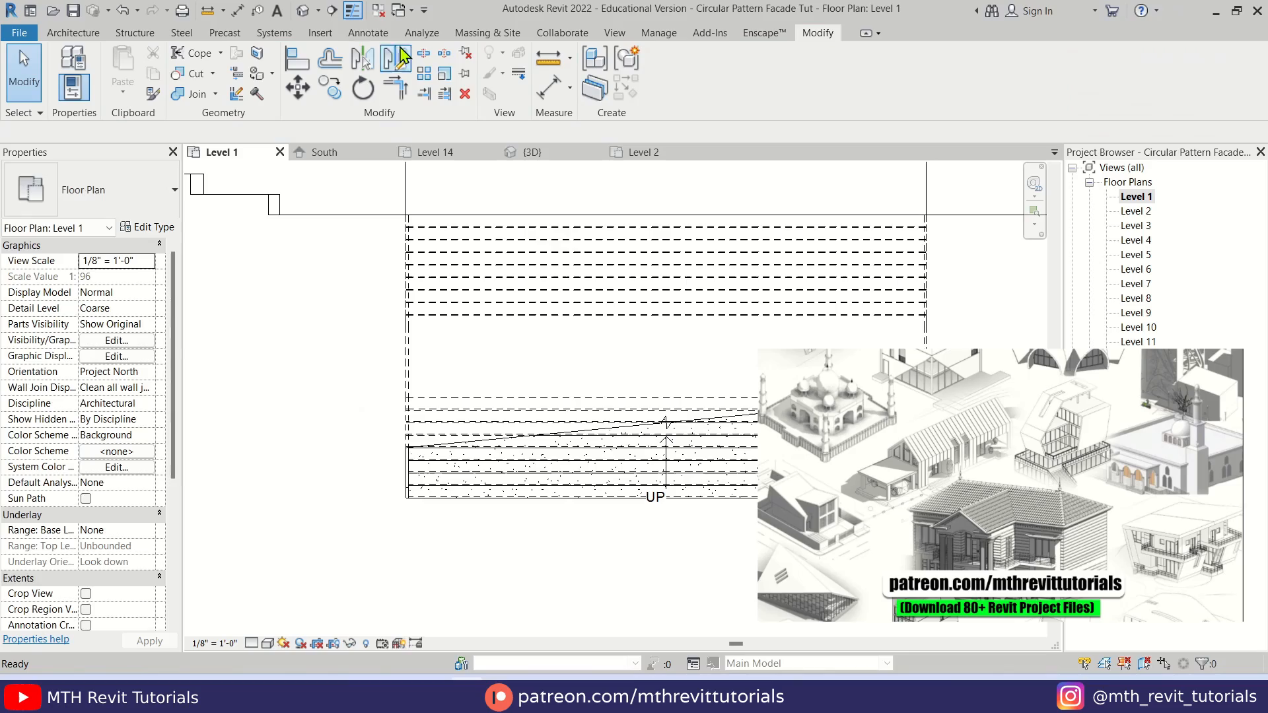
left_click(302, 10)
middle_click_drag(482, 255, 498, 353, "shift")
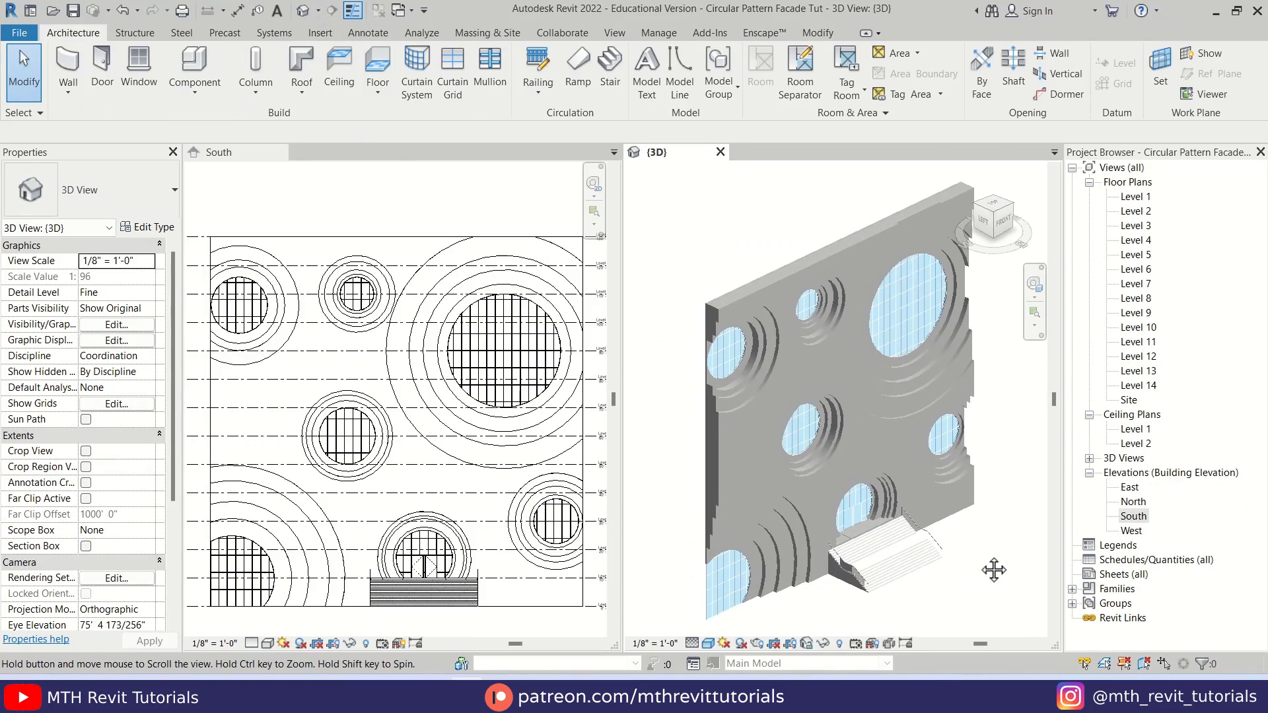
middle_click_drag(990, 568, 797, 583, "shift")
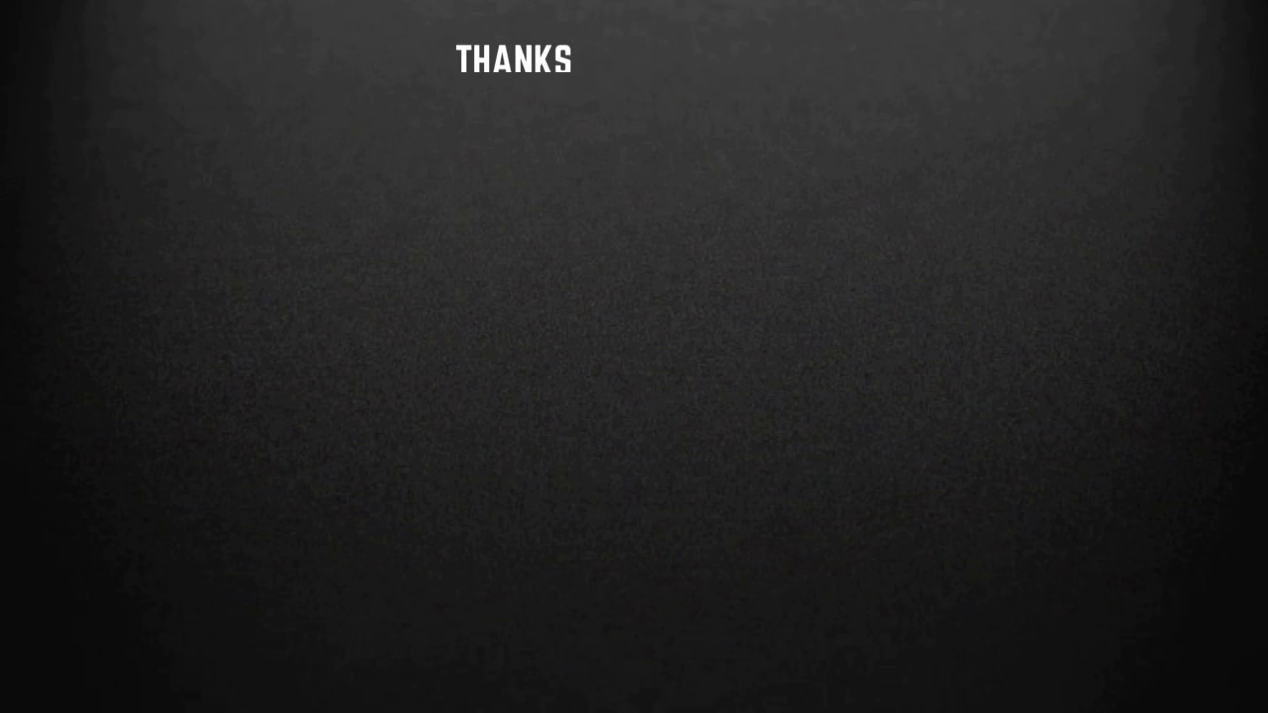